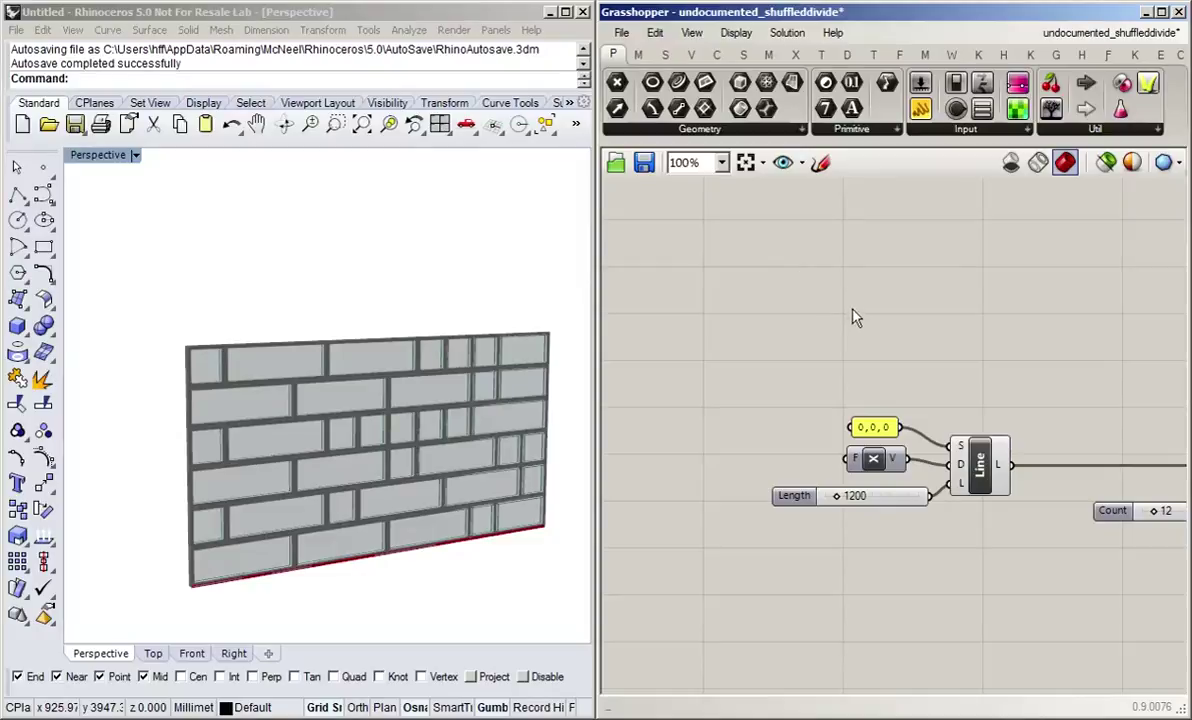
Step: Place the X vector component above the 0,0,0 panel, beside the inputs of the Line component
{"action": "right_click_drag", "start_coordinate": [950, 564], "coordinate": [919, 459]}
{"action": "scroll", "coordinate": [874, 419], "scroll_direction": "up", "scroll_amount": 2}
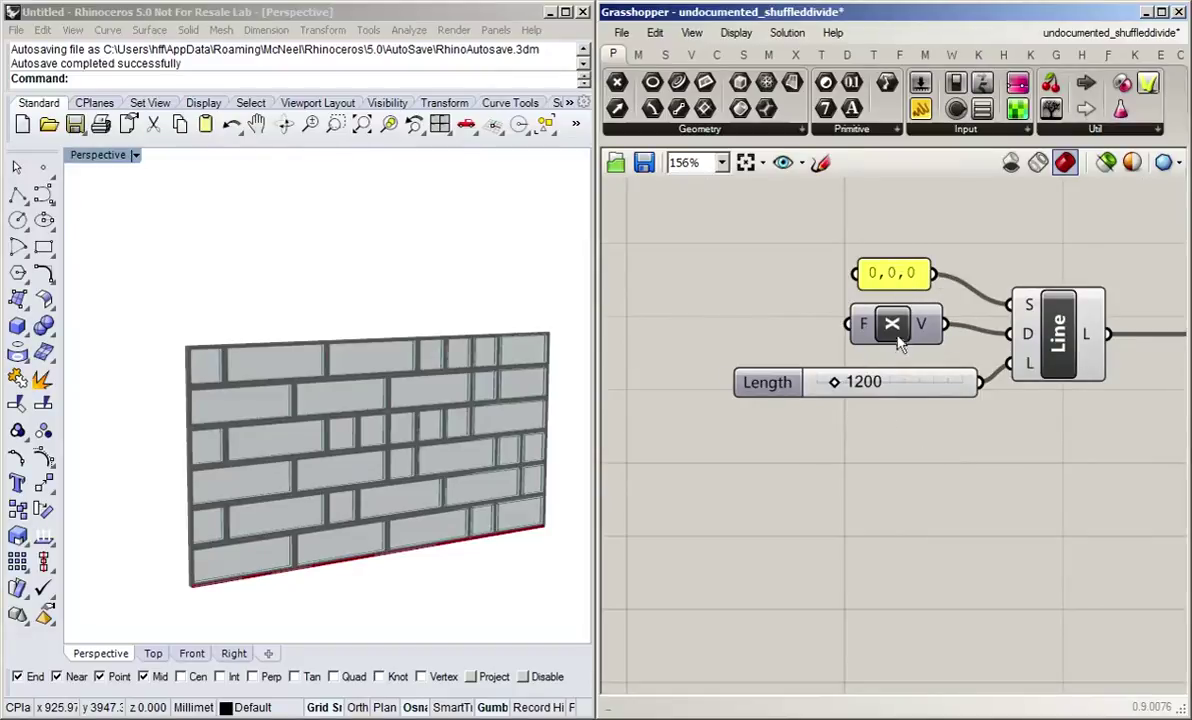
{"action": "left_click_drag", "start_coordinate": [880, 323], "coordinate": [870, 231]}
{"action": "left_click_drag", "start_coordinate": [903, 276], "coordinate": [903, 320]}
{"action": "left_click_drag", "start_coordinate": [872, 232], "coordinate": [760, 276]}
{"action": "left_click", "coordinate": [979, 237]}
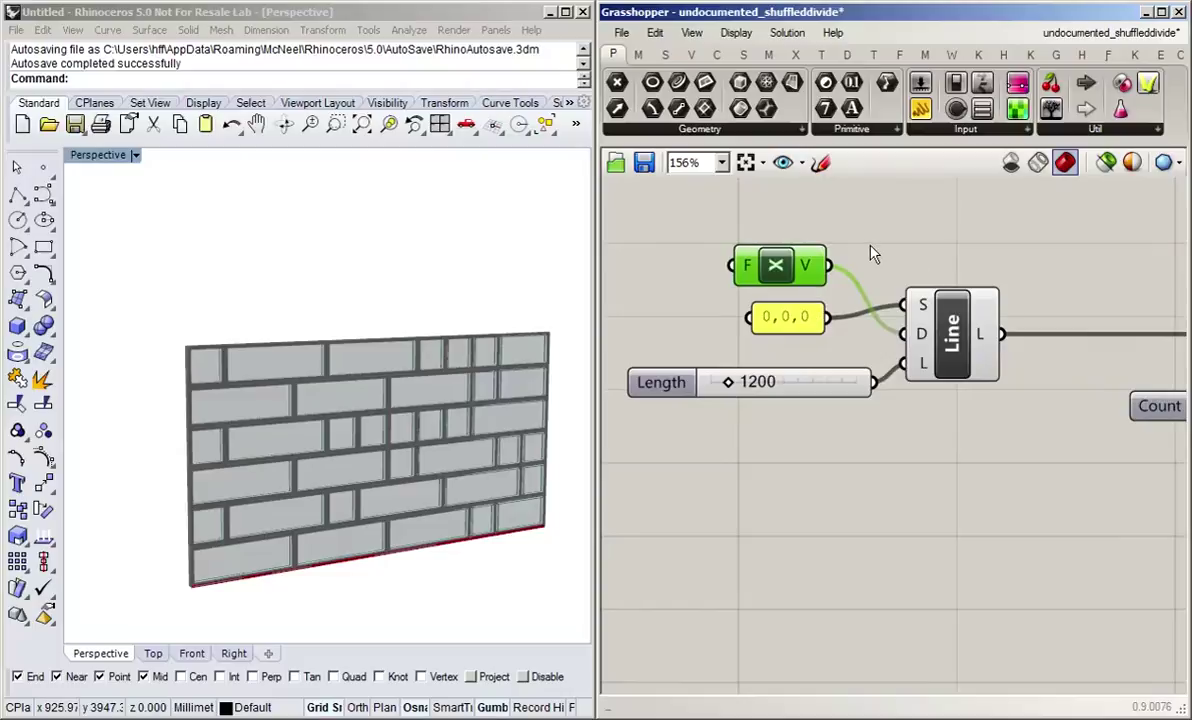
Step: Rearrange the 0,0,0 panel above the X vector to match the order of the Line component's inputs
{"action": "left_click_drag", "start_coordinate": [785, 325], "coordinate": [782, 237]}
{"action": "left_click_drag", "start_coordinate": [785, 281], "coordinate": [787, 332]}
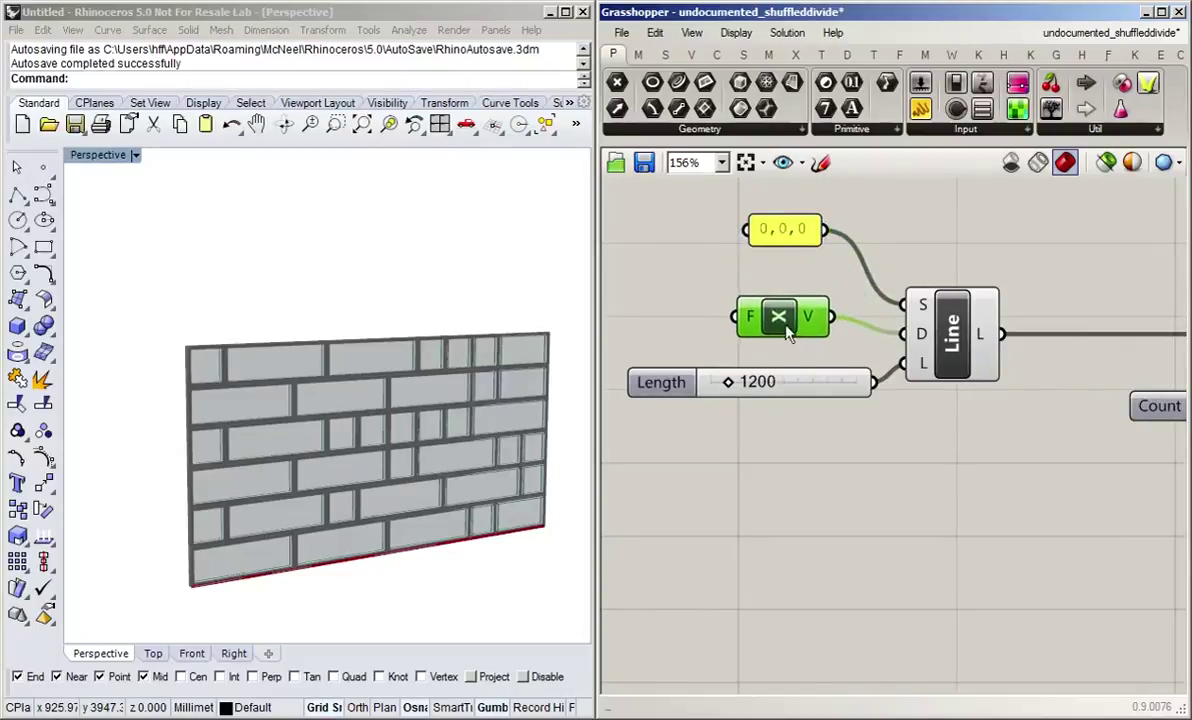
{"action": "left_click_drag", "start_coordinate": [785, 240], "coordinate": [787, 260]}
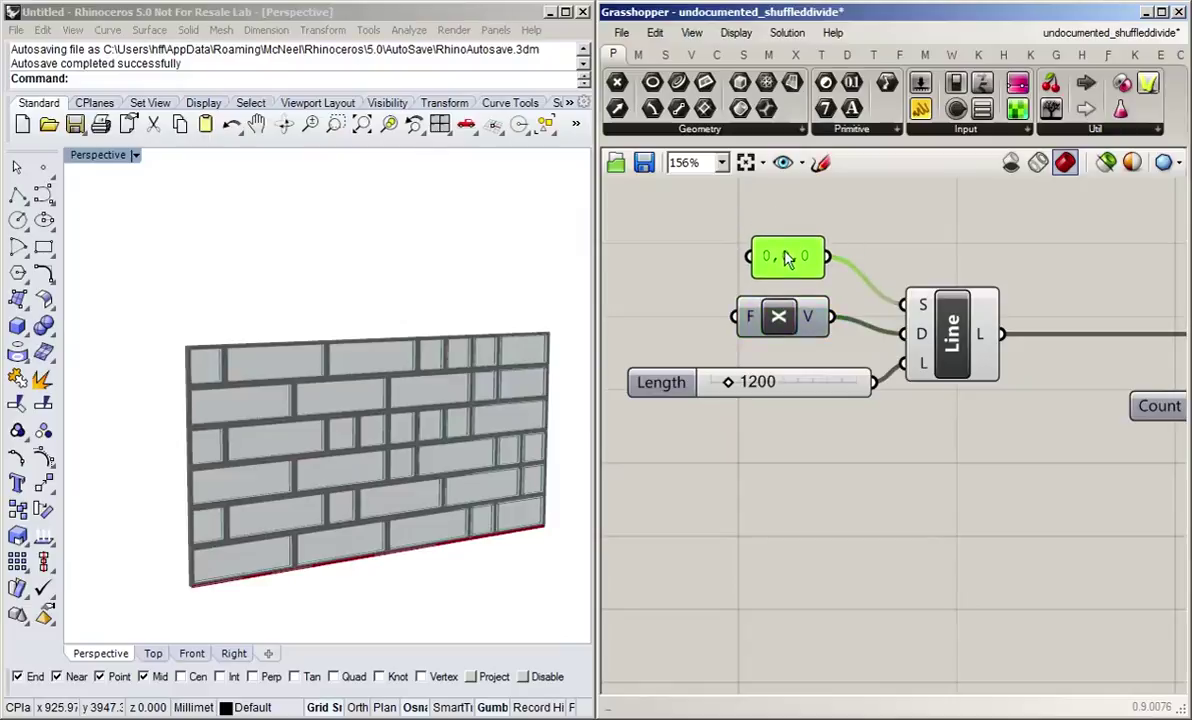
Step: Try left and centre alignment on the 0,0,0 panel, X vector and Length slider, and finish with right alignment
{"action": "left_click_drag", "start_coordinate": [777, 199], "coordinate": [733, 442]}
{"action": "right_click_drag", "start_coordinate": [733, 442], "coordinate": [803, 453]}
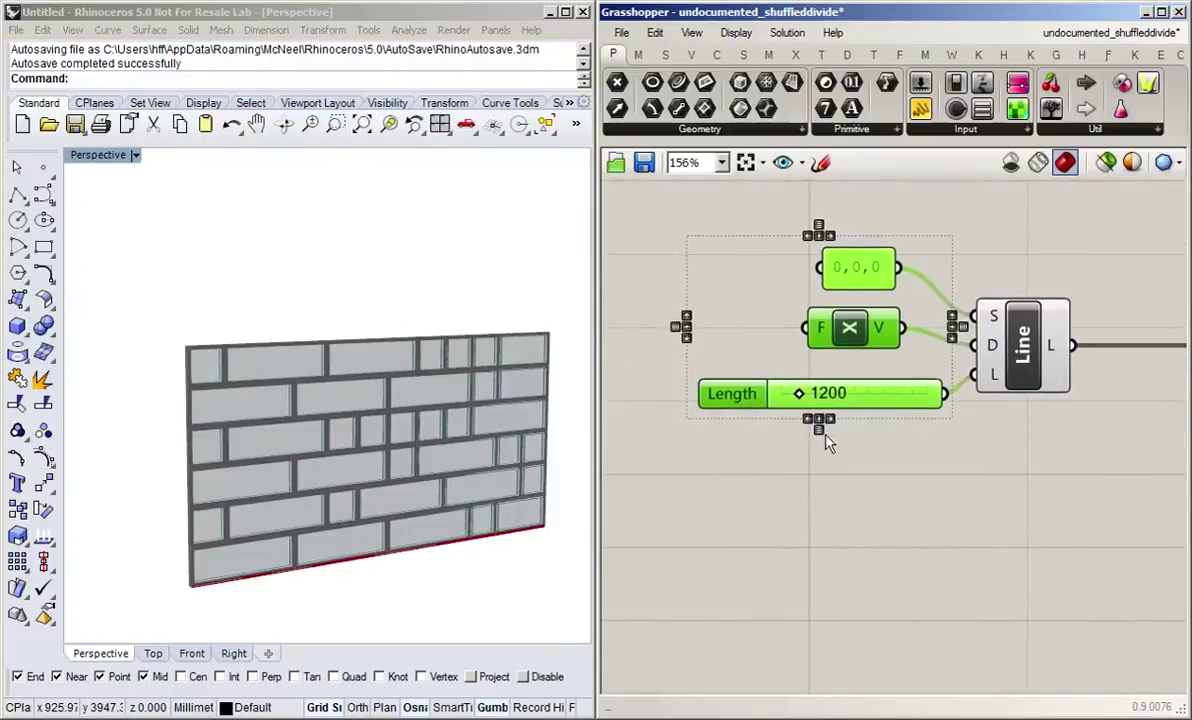
{"action": "left_click", "coordinate": [829, 420]}
{"action": "left_click", "coordinate": [809, 419]}
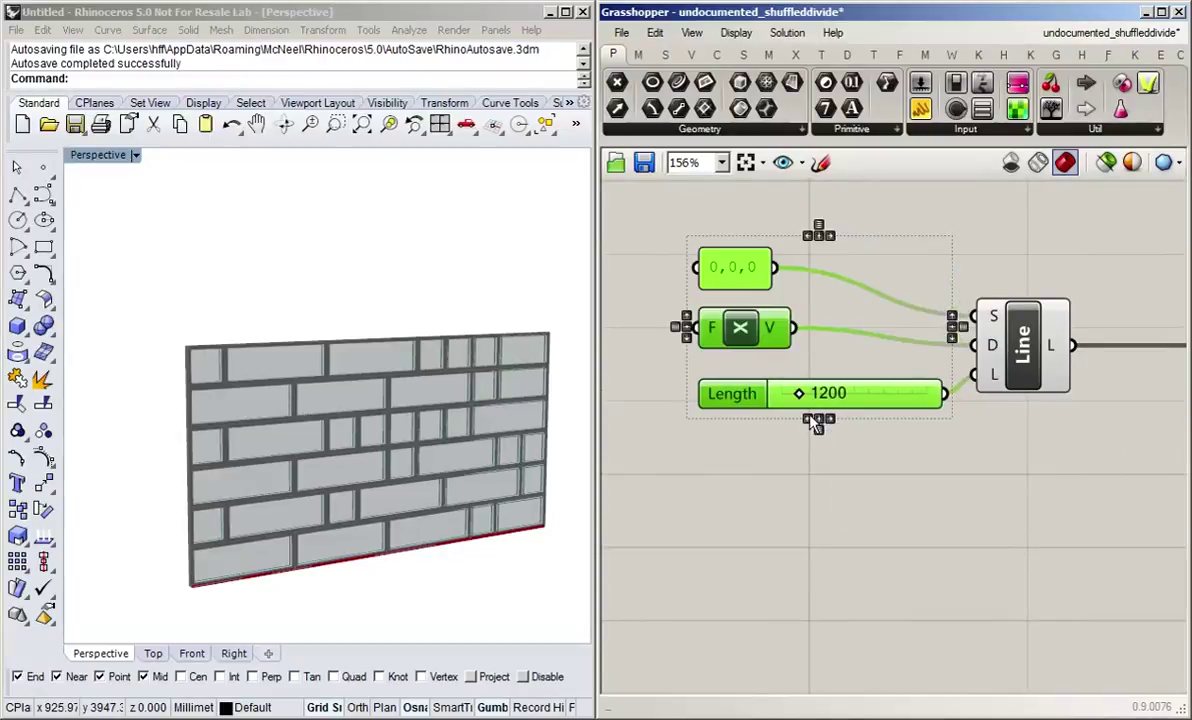
{"action": "left_click", "coordinate": [830, 419]}
{"action": "left_click", "coordinate": [819, 419]}
{"action": "left_click", "coordinate": [830, 419]}
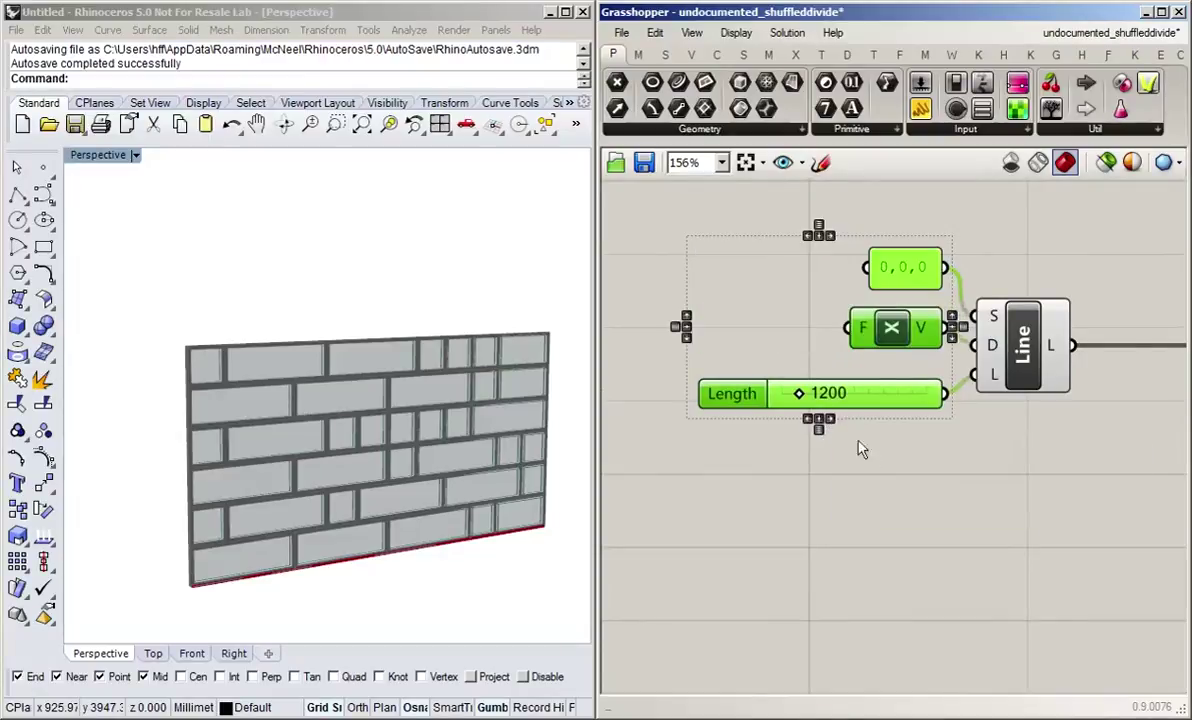
Step: Distribute the three aligned components evenly in height and shift them slightly away from the Line component
{"action": "left_click", "coordinate": [819, 428]}
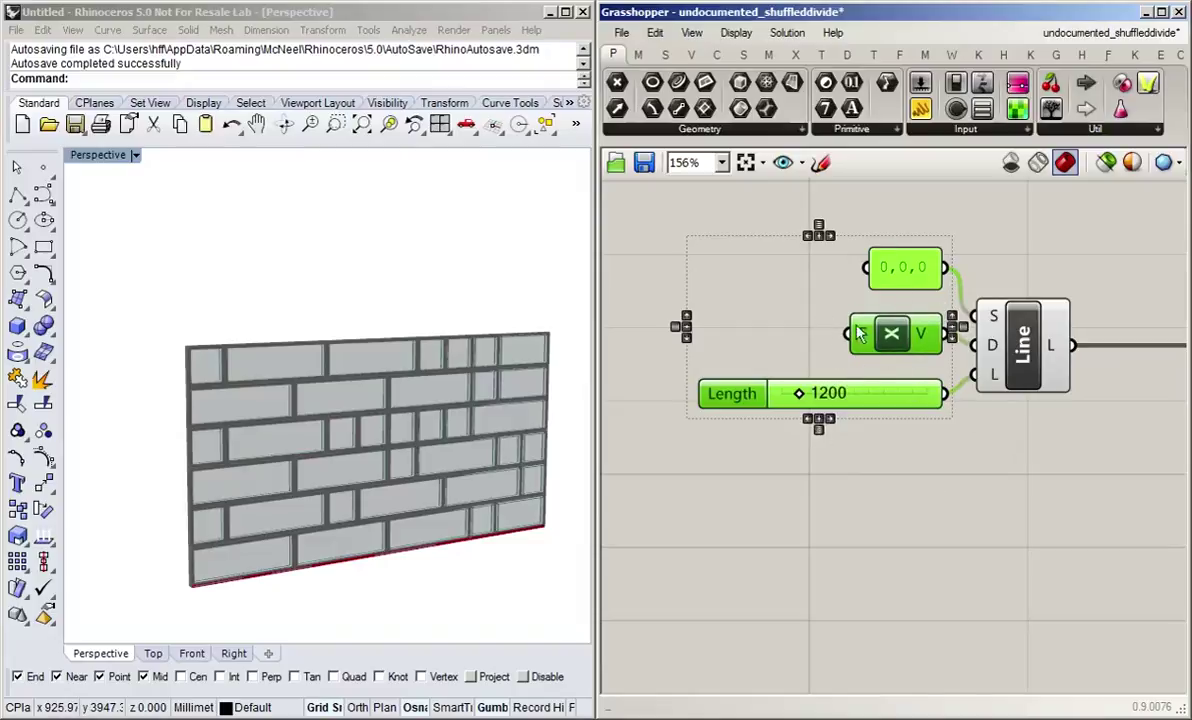
{"action": "left_click_drag", "start_coordinate": [897, 326], "coordinate": [872, 346]}
{"action": "left_click", "coordinate": [1088, 456]}
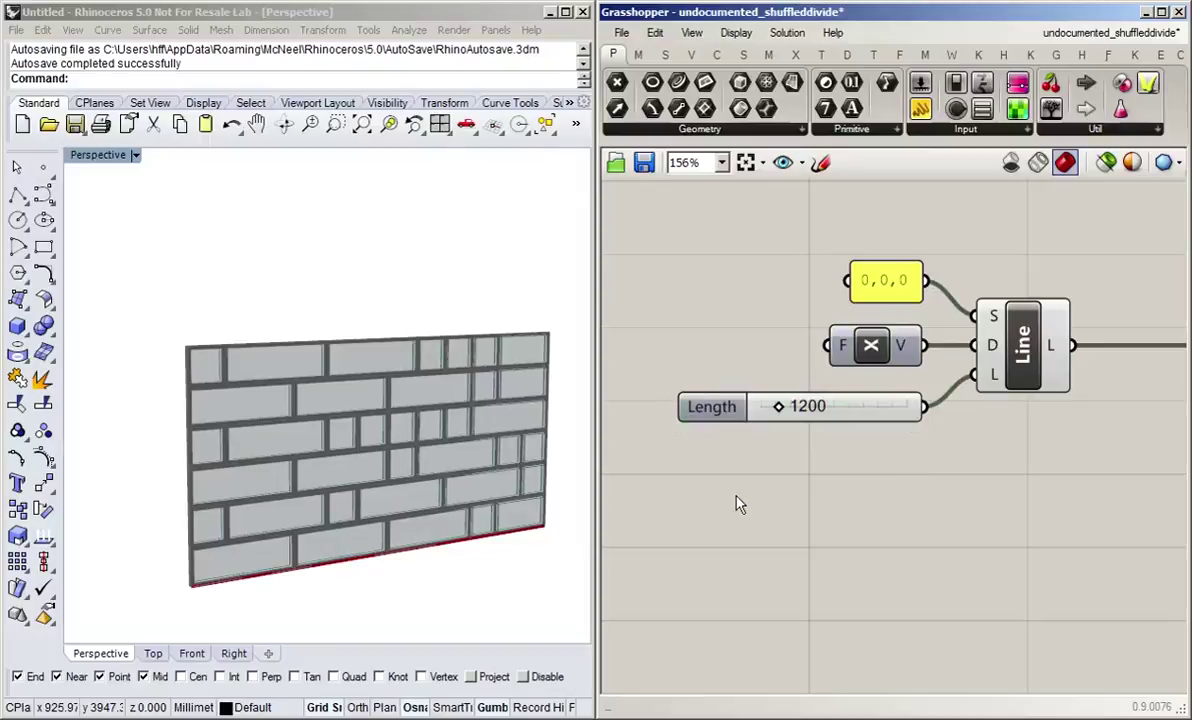
Step: Examine the layout of the whole definition and the brick wall it generates in the Perspective viewport
{"action": "scroll", "coordinate": [890, 472], "scroll_direction": "down", "scroll_amount": 3}
{"action": "scroll", "coordinate": [985, 500], "scroll_direction": "up", "scroll_amount": 3}
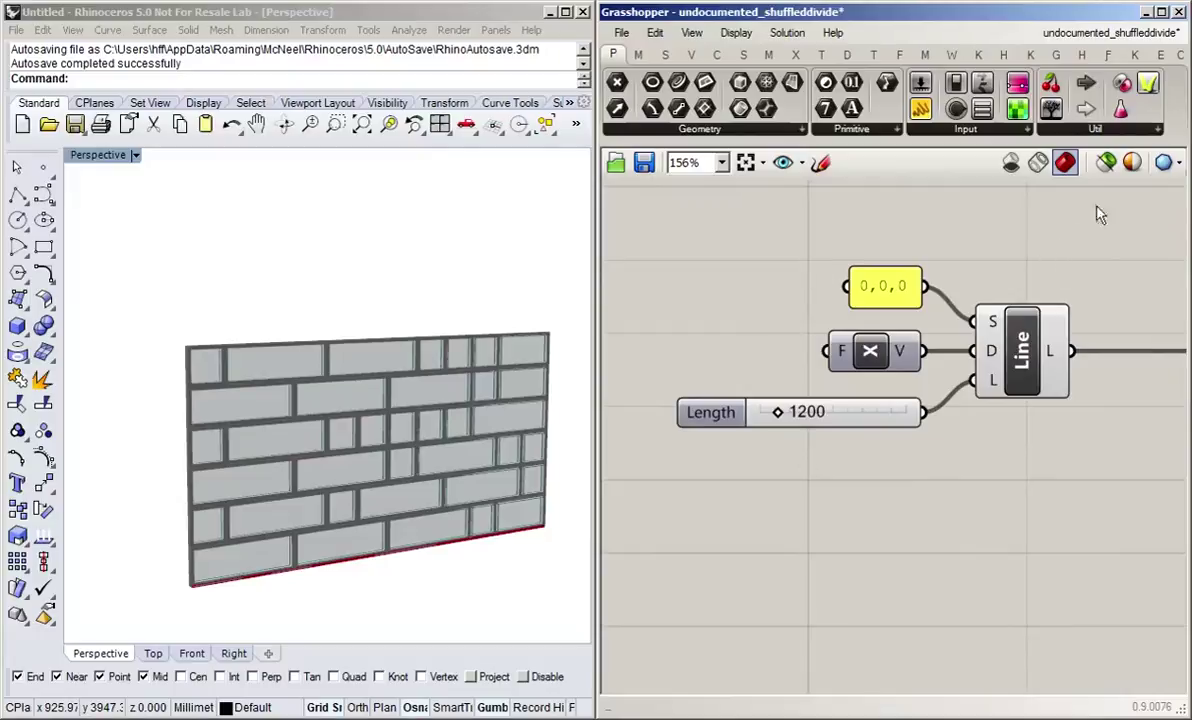
{"action": "scroll", "coordinate": [1005, 445], "scroll_direction": "down", "scroll_amount": 10}
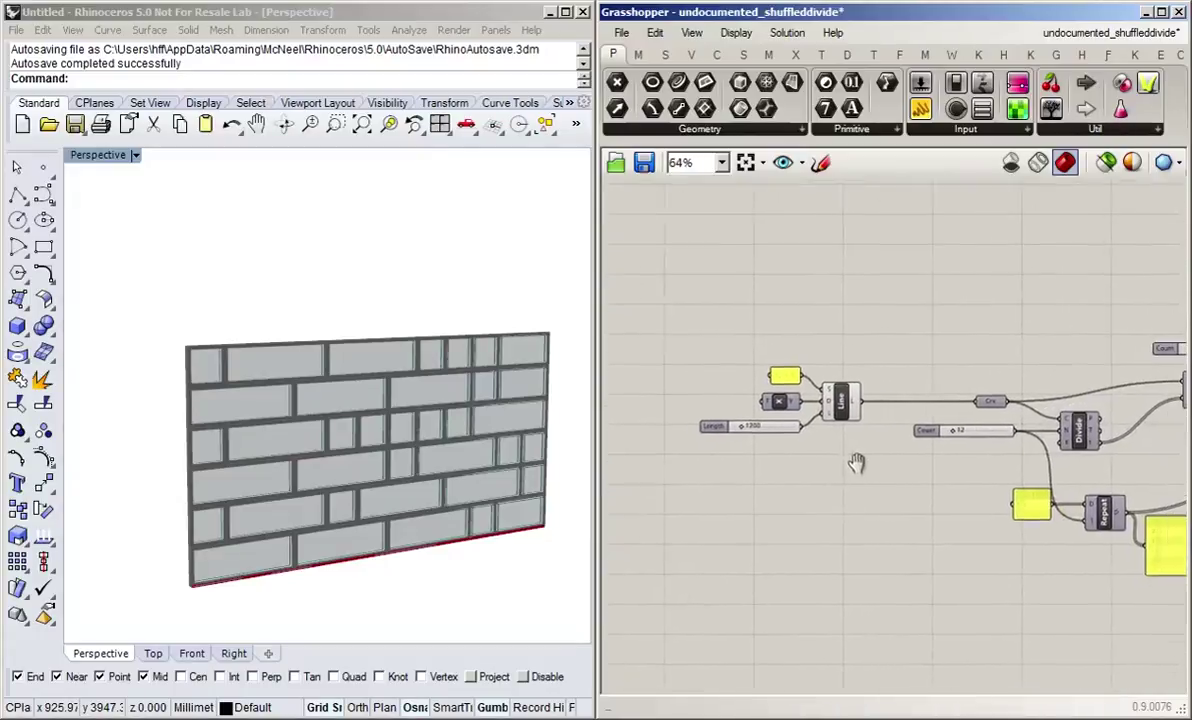
{"action": "scroll", "coordinate": [985, 512], "scroll_direction": "down", "scroll_amount": 4}
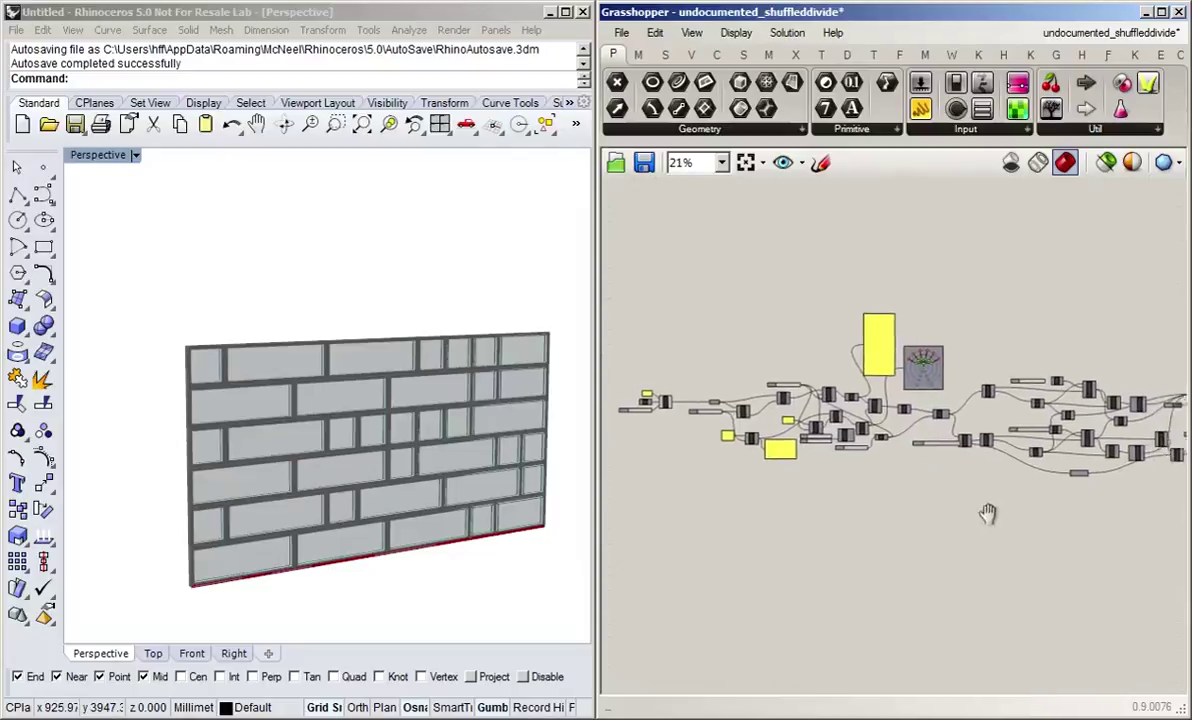
{"action": "right_click_drag", "start_coordinate": [859, 491], "coordinate": [886, 476]}
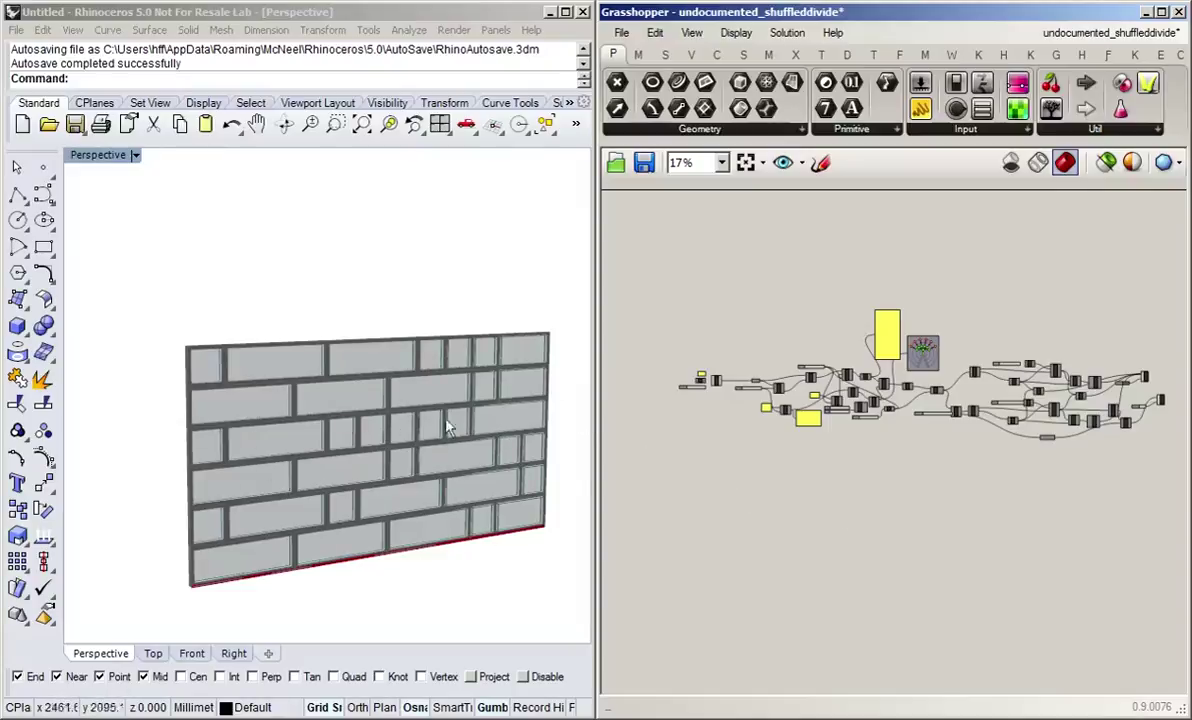
{"action": "scroll", "coordinate": [456, 451], "scroll_direction": "up", "scroll_amount": 5}
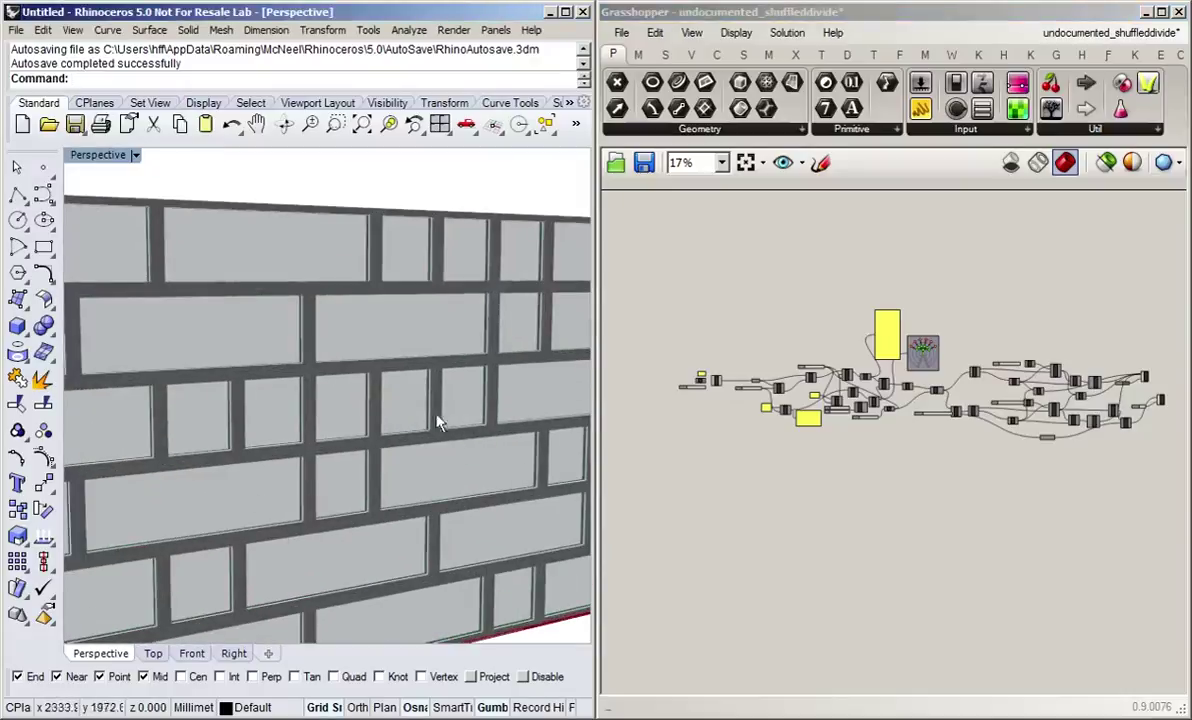
{"action": "scroll", "coordinate": [769, 436], "scroll_direction": "down", "scroll_amount": 2}
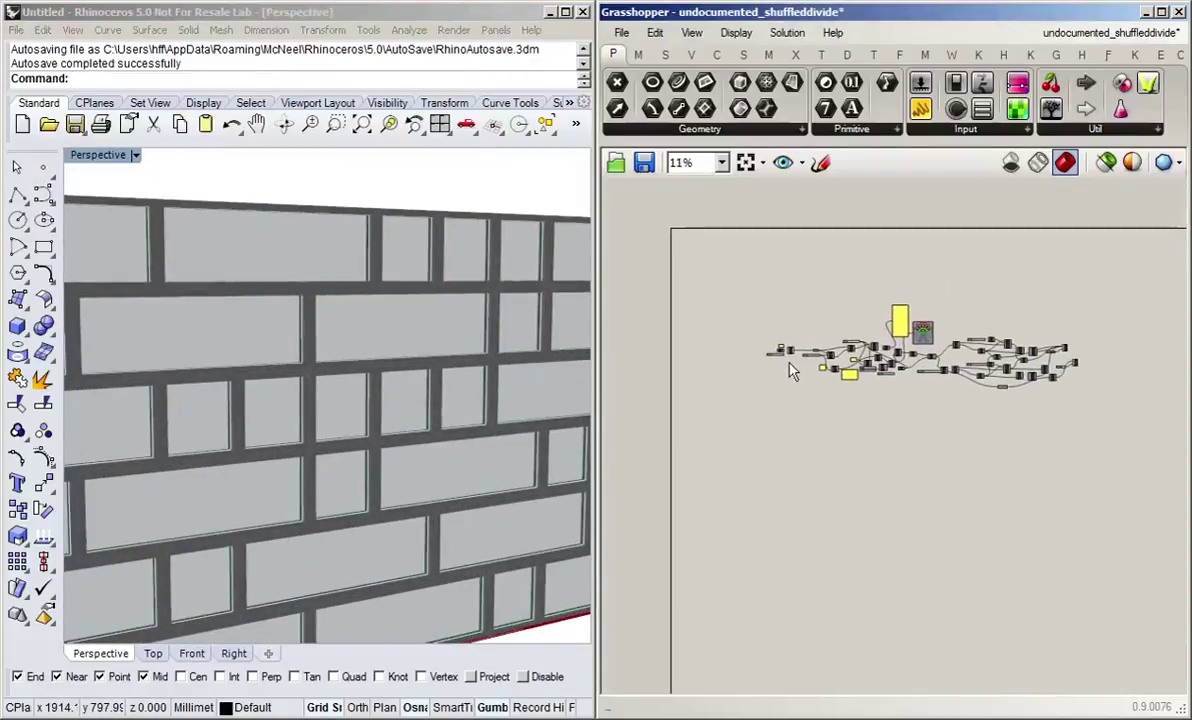
{"action": "scroll", "coordinate": [680, 325], "scroll_direction": "up", "scroll_amount": 9}
{"action": "right_click_drag", "start_coordinate": [820, 391], "coordinate": [849, 430]}
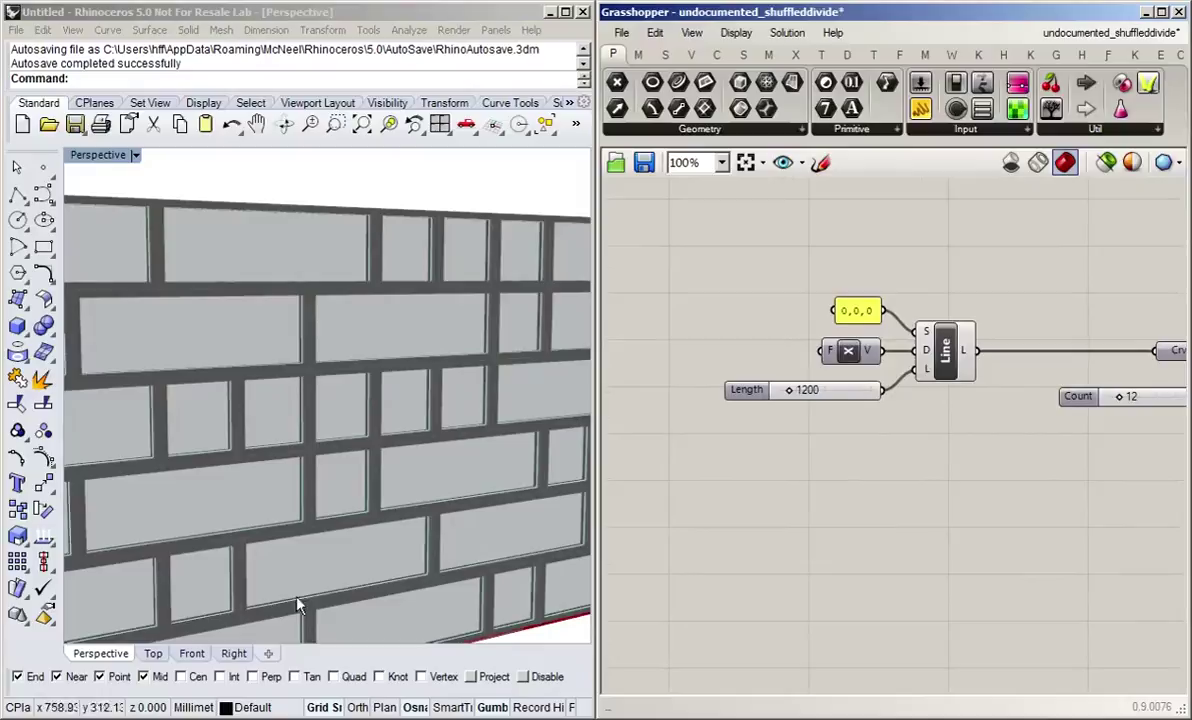
{"action": "scroll", "coordinate": [439, 190], "scroll_direction": "down", "scroll_amount": 5}
{"action": "right_click_drag", "start_coordinate": [413, 501], "coordinate": [391, 482]}
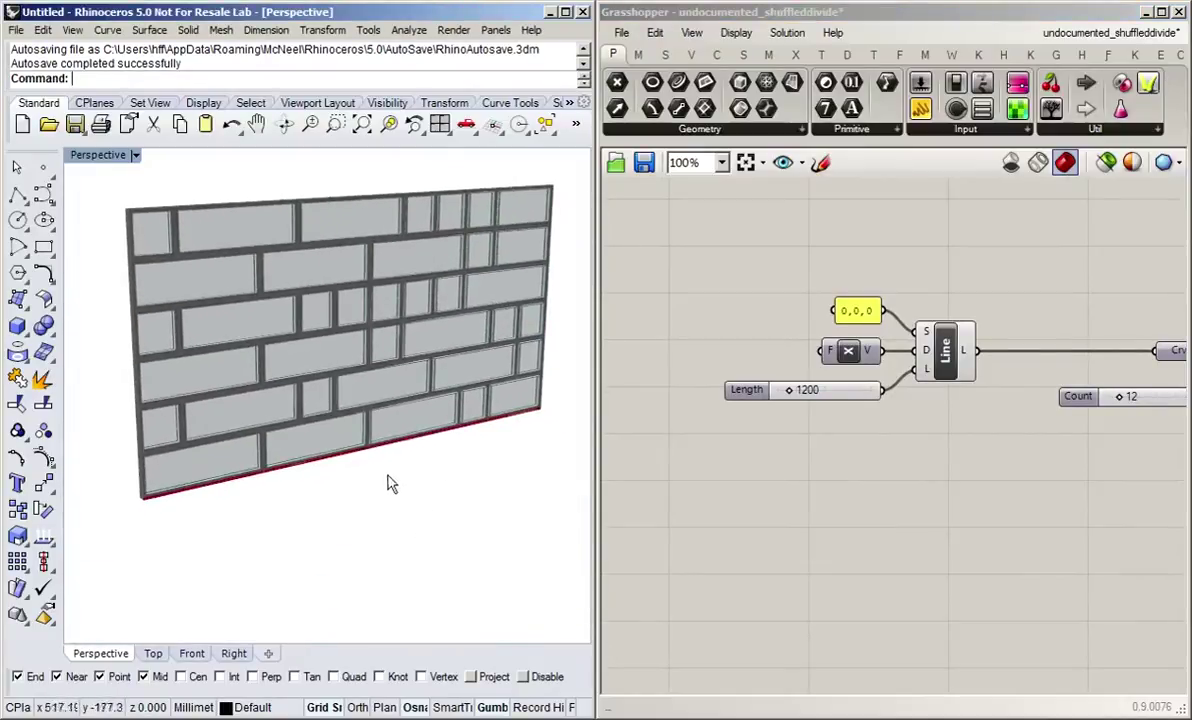
Step: Group the 0,0,0 panel, X vector, Length slider and Line component
{"action": "left_click_drag", "start_coordinate": [708, 252], "coordinate": [935, 489]}
{"action": "middle_click", "coordinate": [1008, 511]}
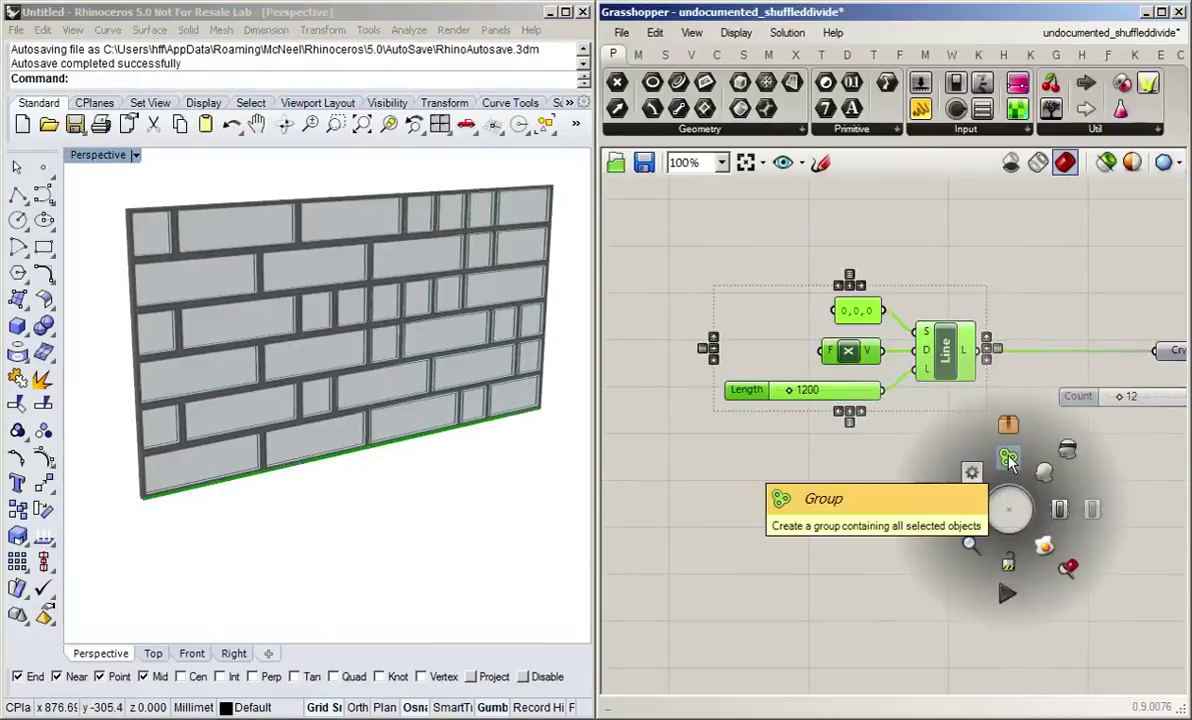
{"action": "left_click", "coordinate": [1010, 462]}
Step: Try the Blob and Rectangle outlines on the group and return it to the Box outline
{"action": "scroll", "coordinate": [867, 446], "scroll_direction": "up", "scroll_amount": 3}
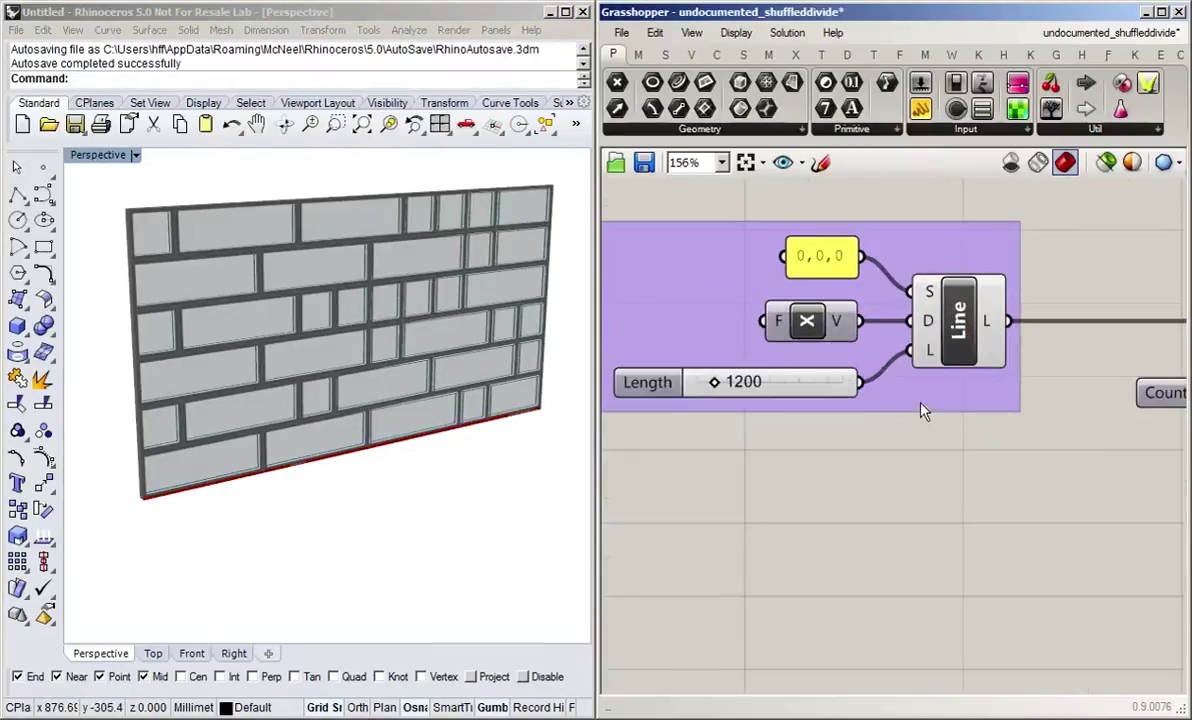
{"action": "right_click_drag", "start_coordinate": [904, 455], "coordinate": [964, 481]}
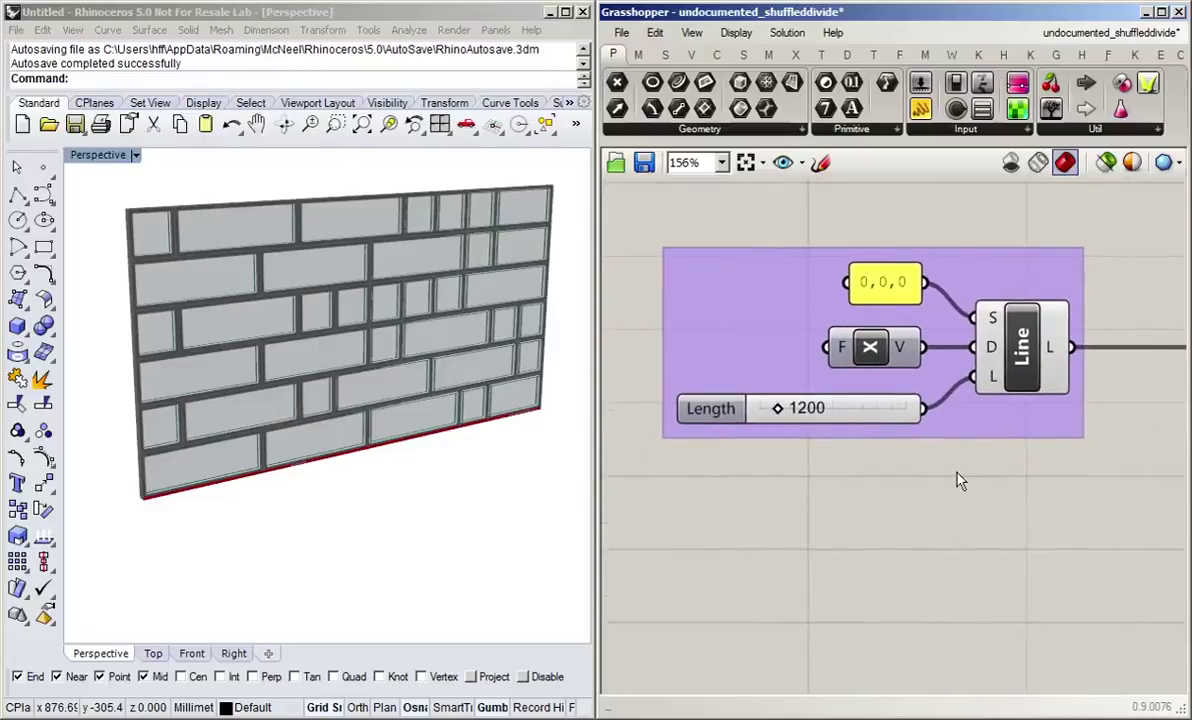
{"action": "right_click", "coordinate": [757, 318]}
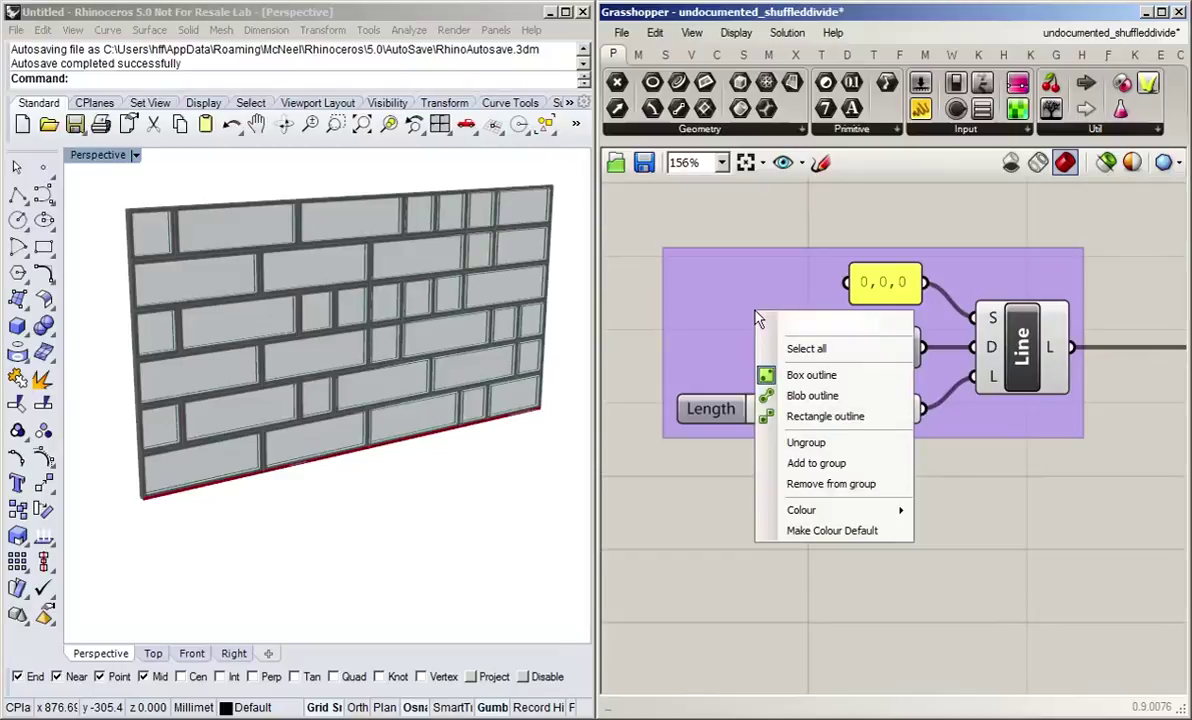
{"action": "left_click", "coordinate": [862, 398]}
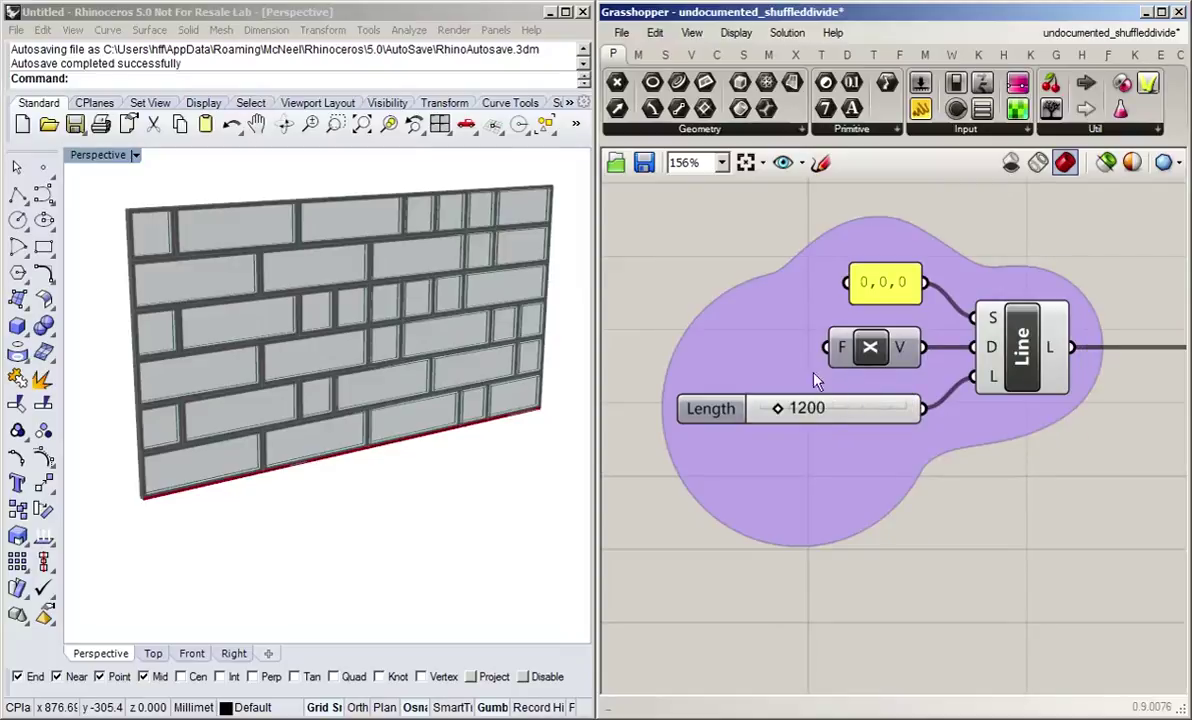
{"action": "right_click", "coordinate": [771, 348]}
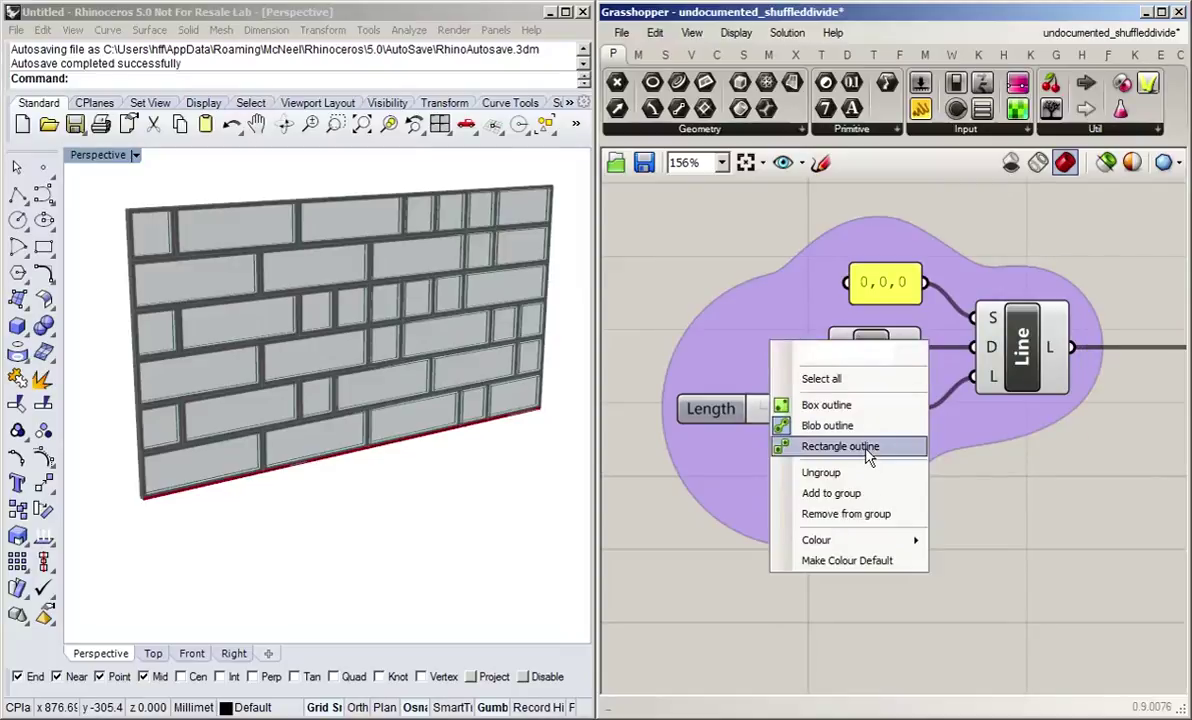
{"action": "left_click", "coordinate": [868, 456]}
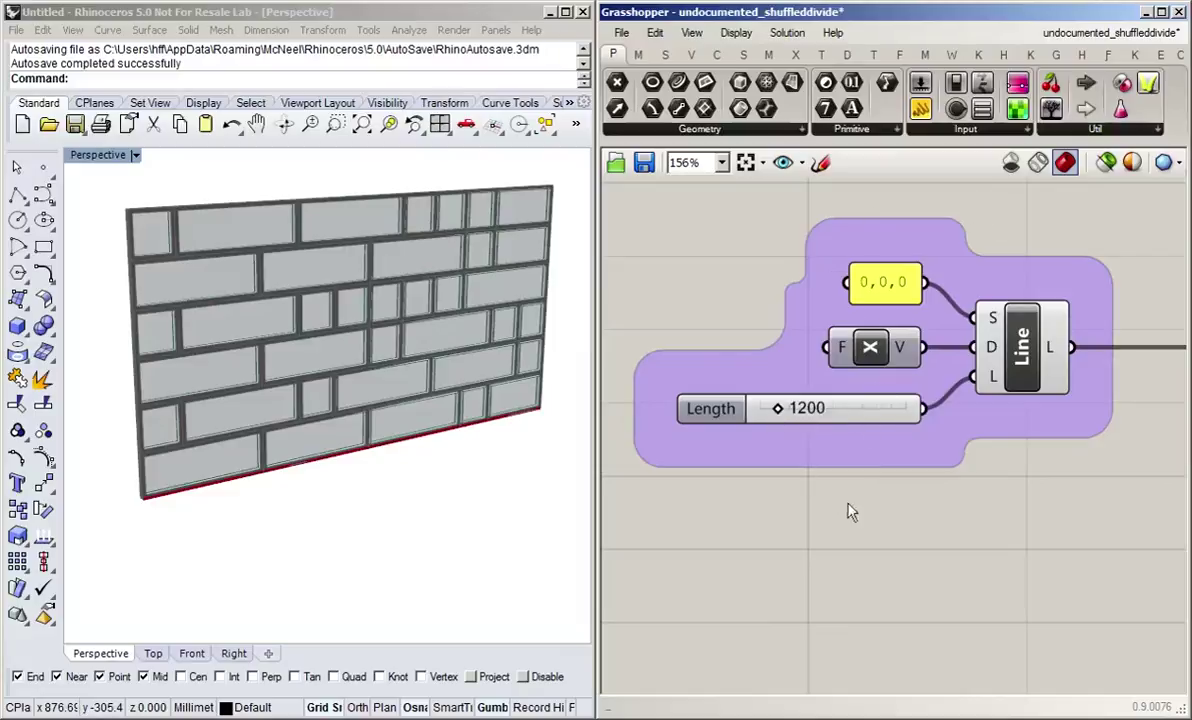
{"action": "left_click", "coordinate": [788, 368]}
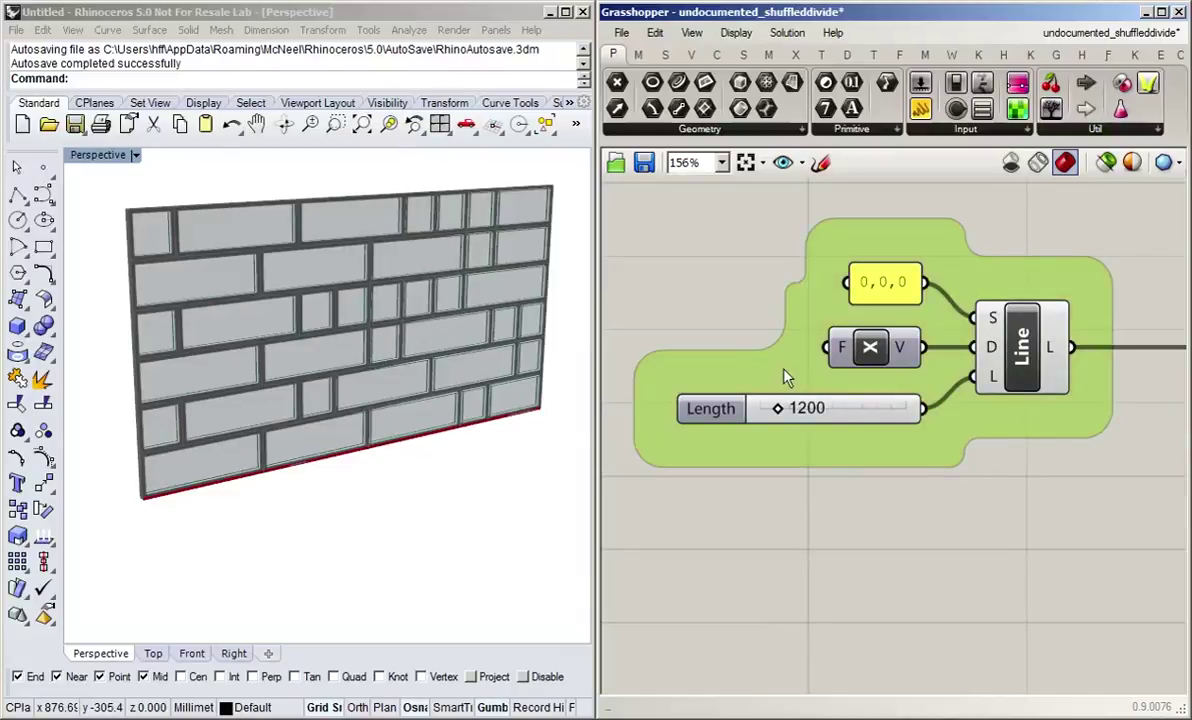
{"action": "left_click", "coordinate": [806, 466]}
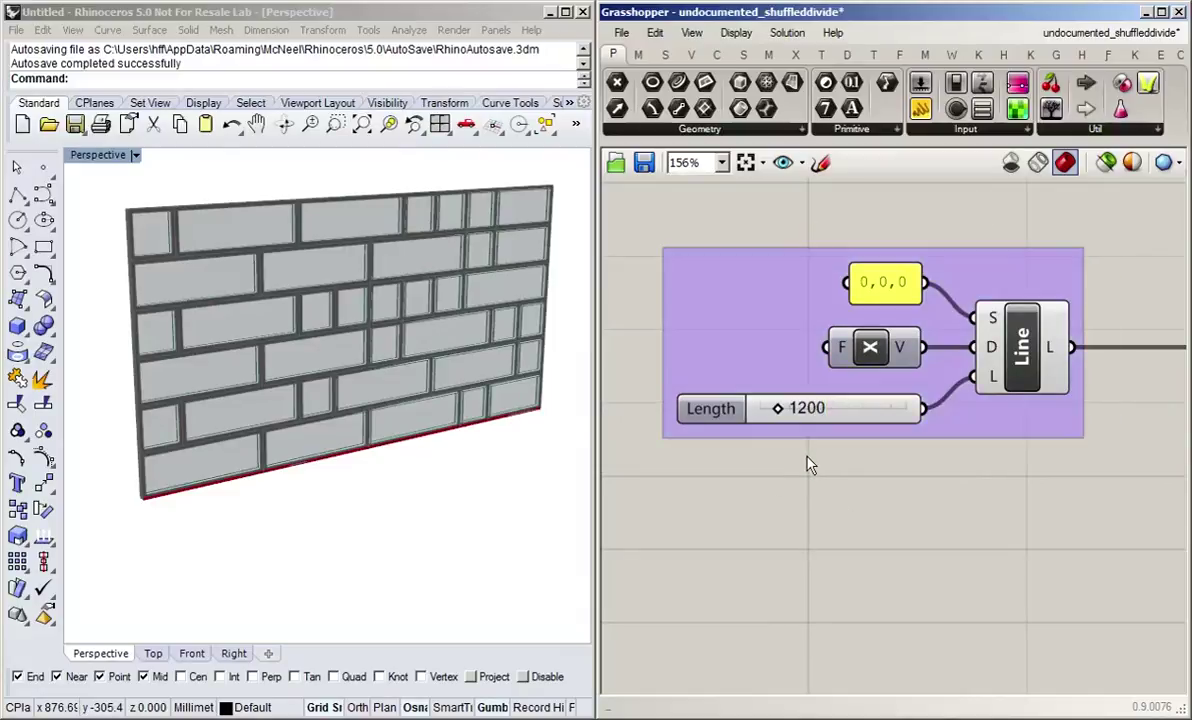
Step: Change the group's colour to red by setting its hue to 0°
{"action": "right_click", "coordinate": [731, 313]}
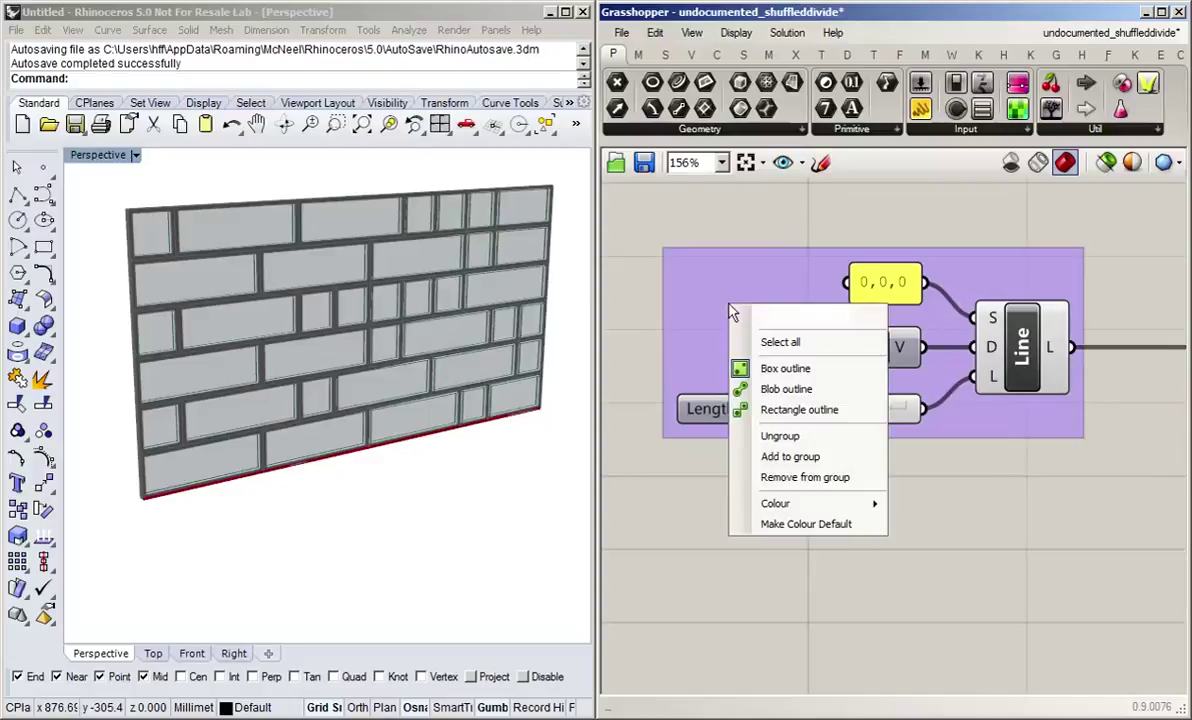
{"action": "mouse_move", "coordinate": [860, 503]}
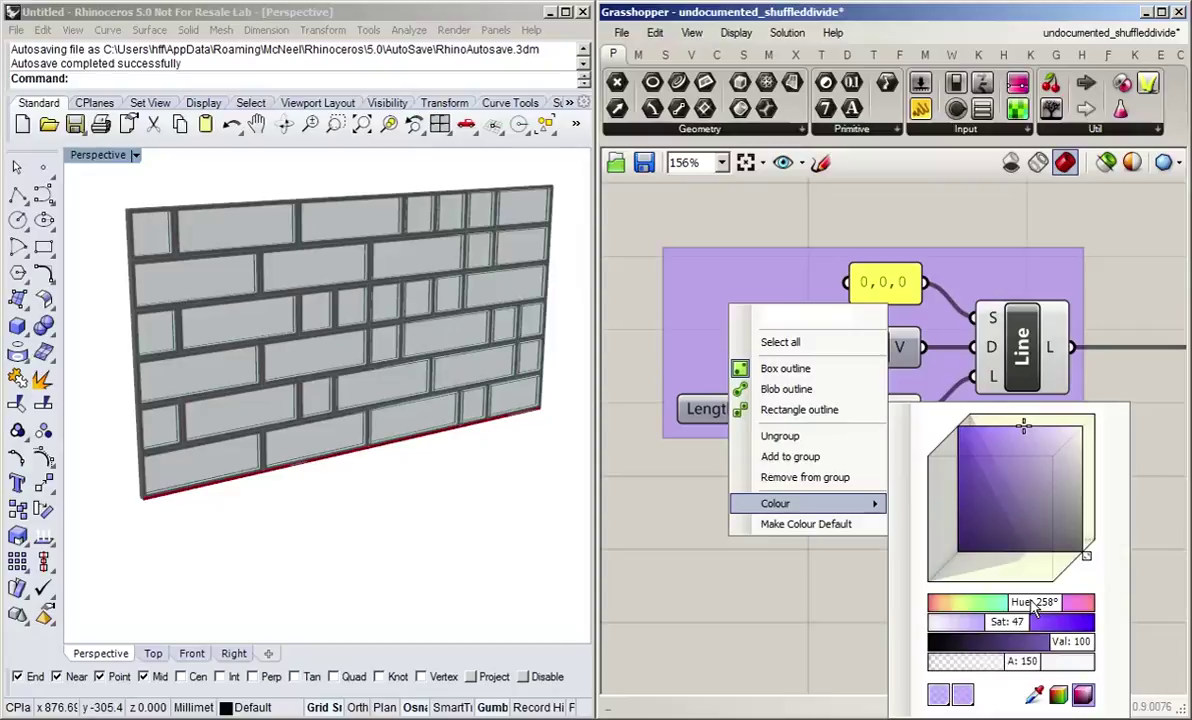
{"action": "left_click_drag", "start_coordinate": [1035, 610], "coordinate": [940, 612]}
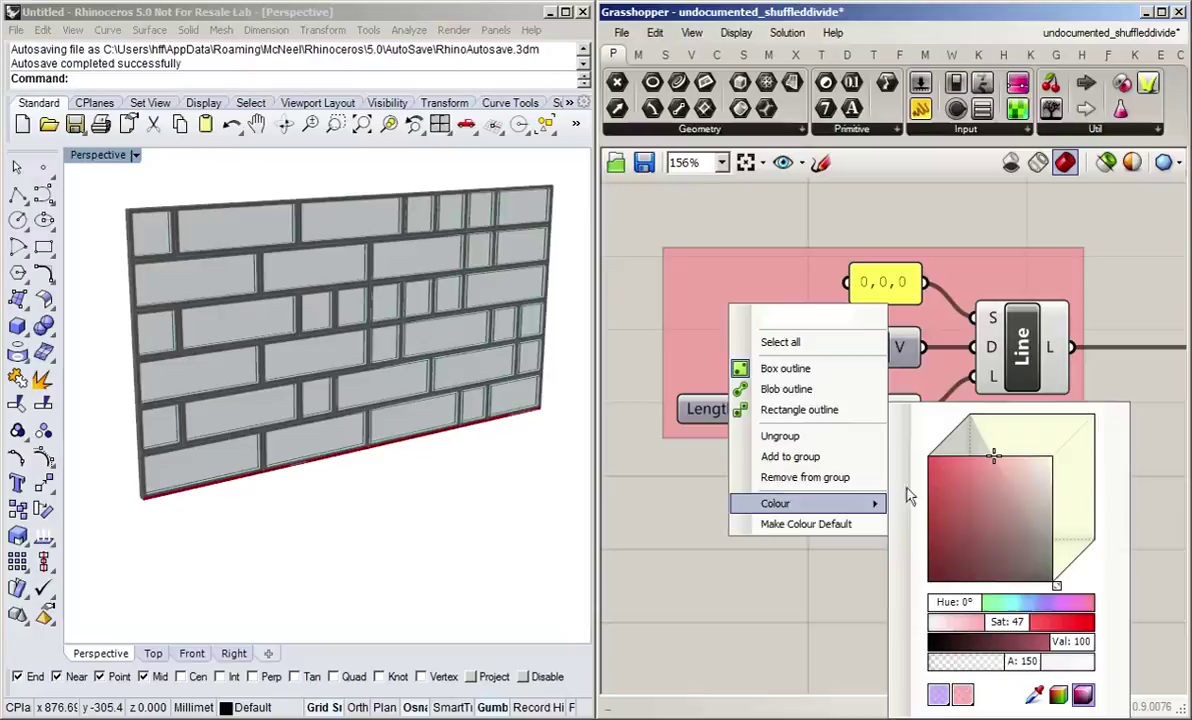
{"action": "left_click", "coordinate": [706, 502]}
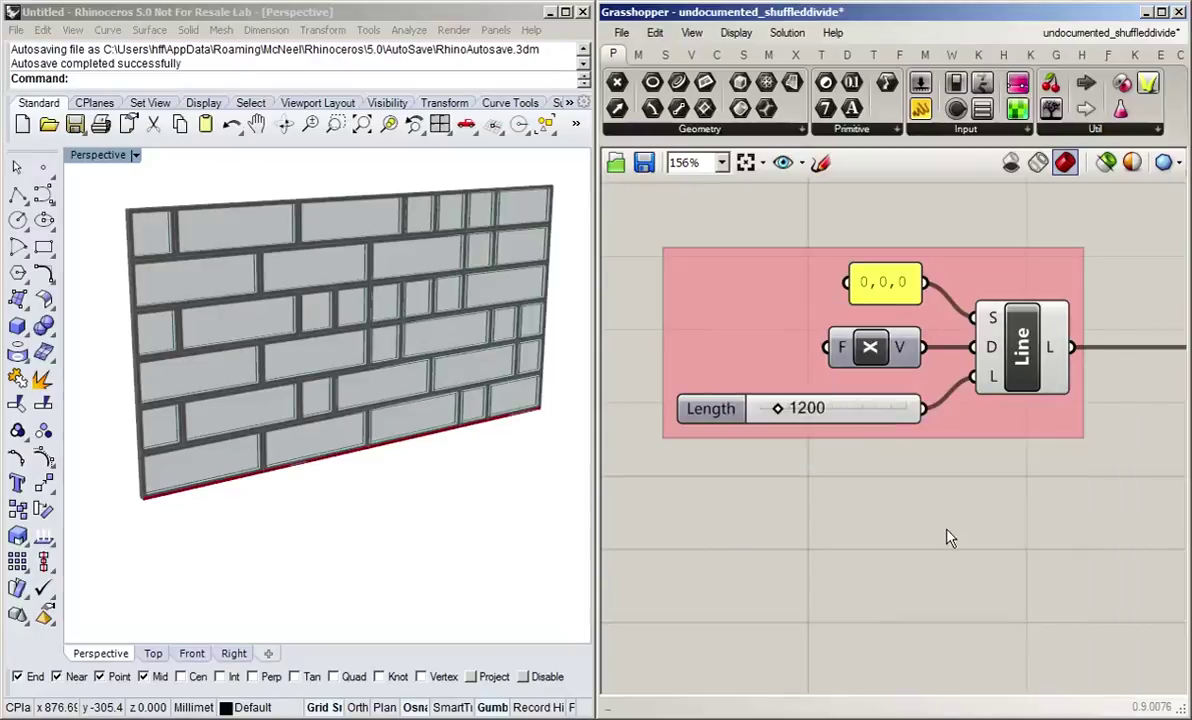
Step: Preview the Blob outline on the red group and set its outline to Rectangle
{"action": "key", "text": "ctrl+z"}
{"action": "key", "text": "ctrl+z"}
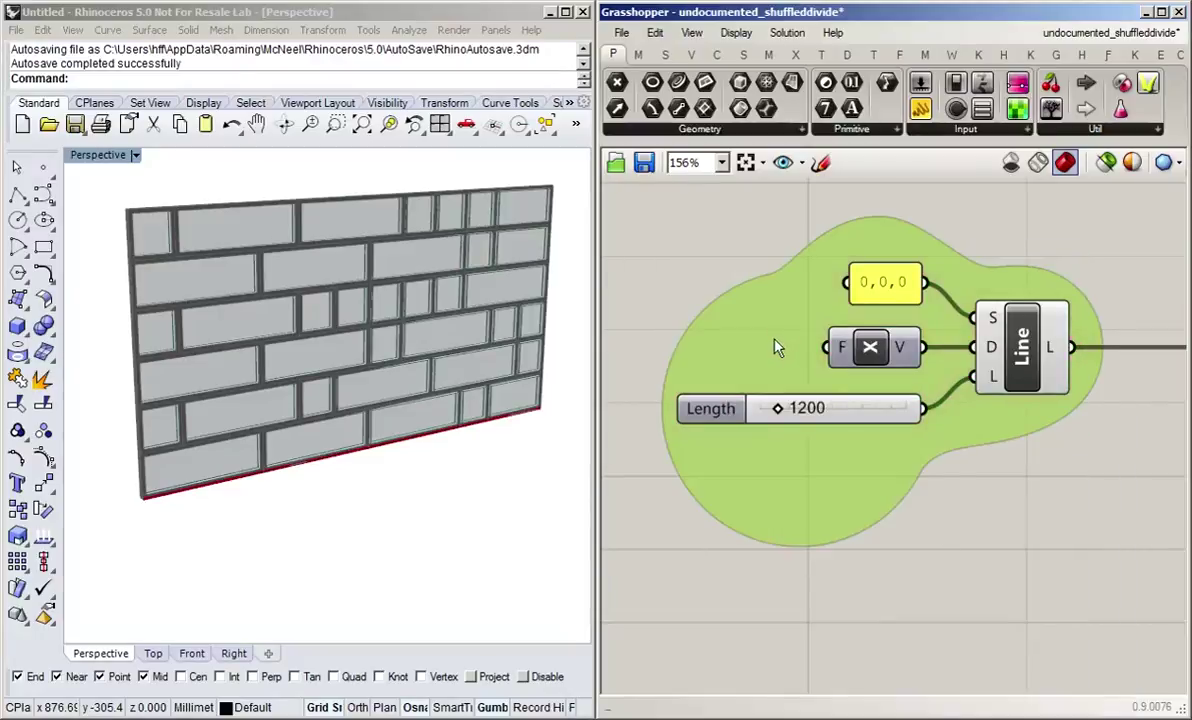
{"action": "key", "text": "ctrl+z"}
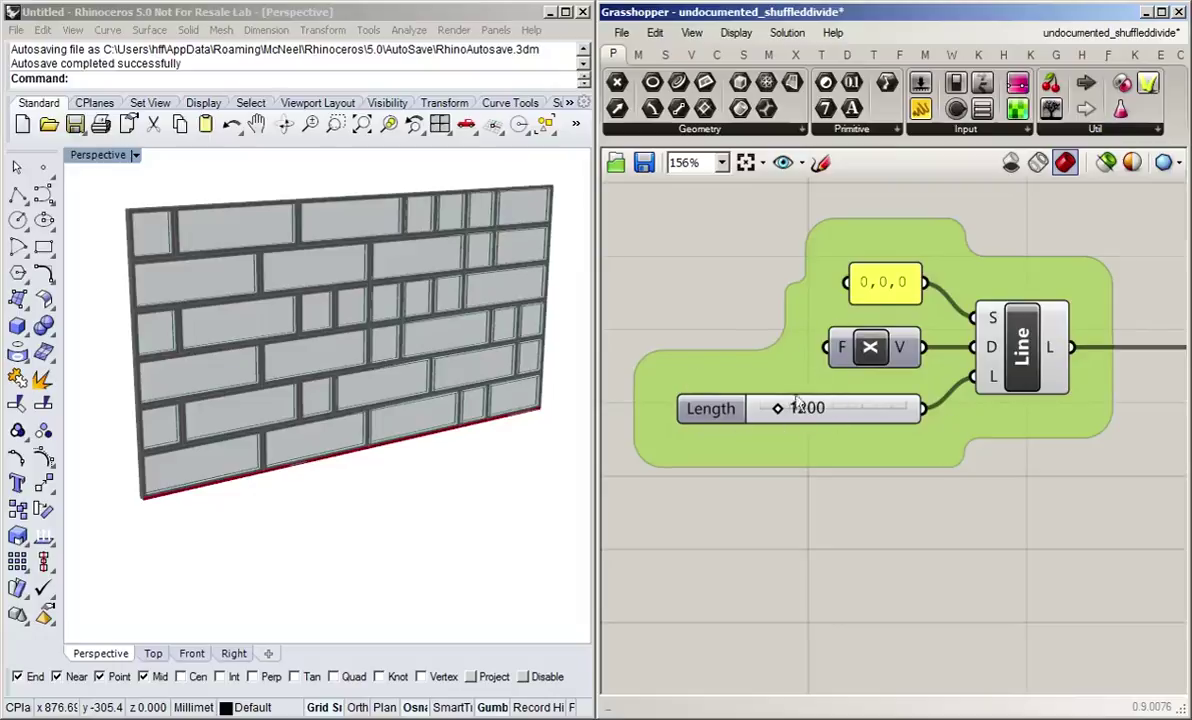
Step: Left-align the 0,0,0 panel with the X vector and move the Length slider lower and further from the Line component
{"action": "left_click_drag", "start_coordinate": [882, 290], "coordinate": [861, 294]}
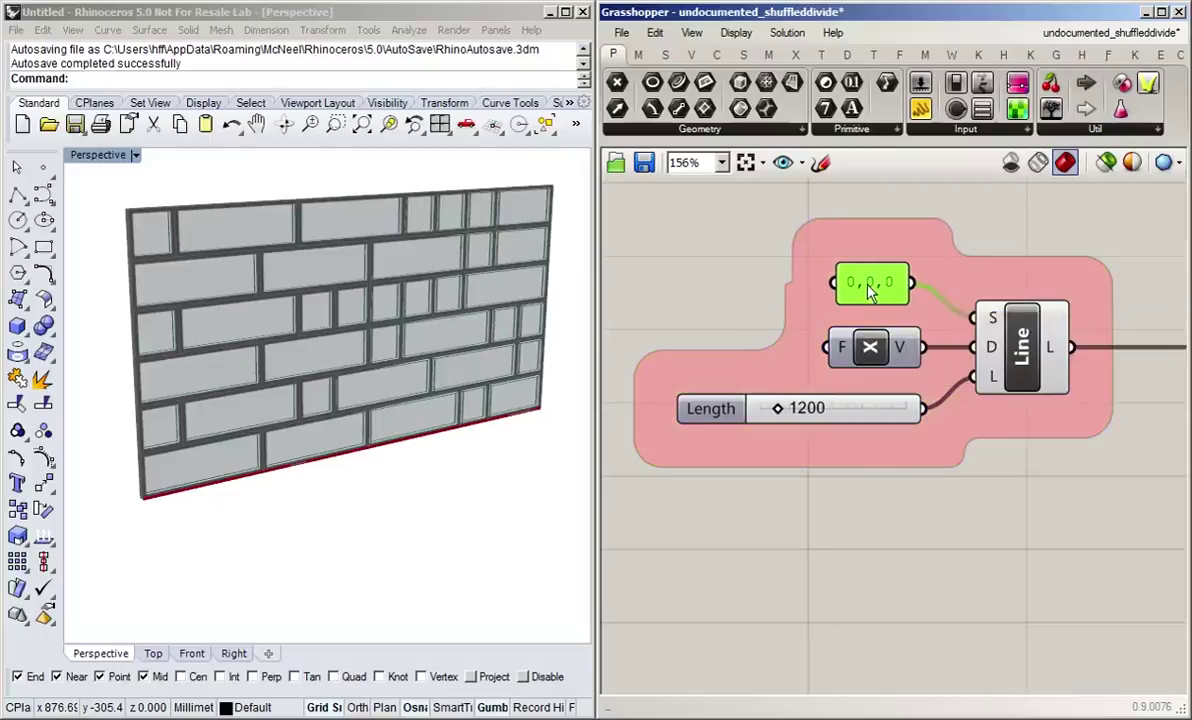
{"action": "left_click", "coordinate": [975, 525]}
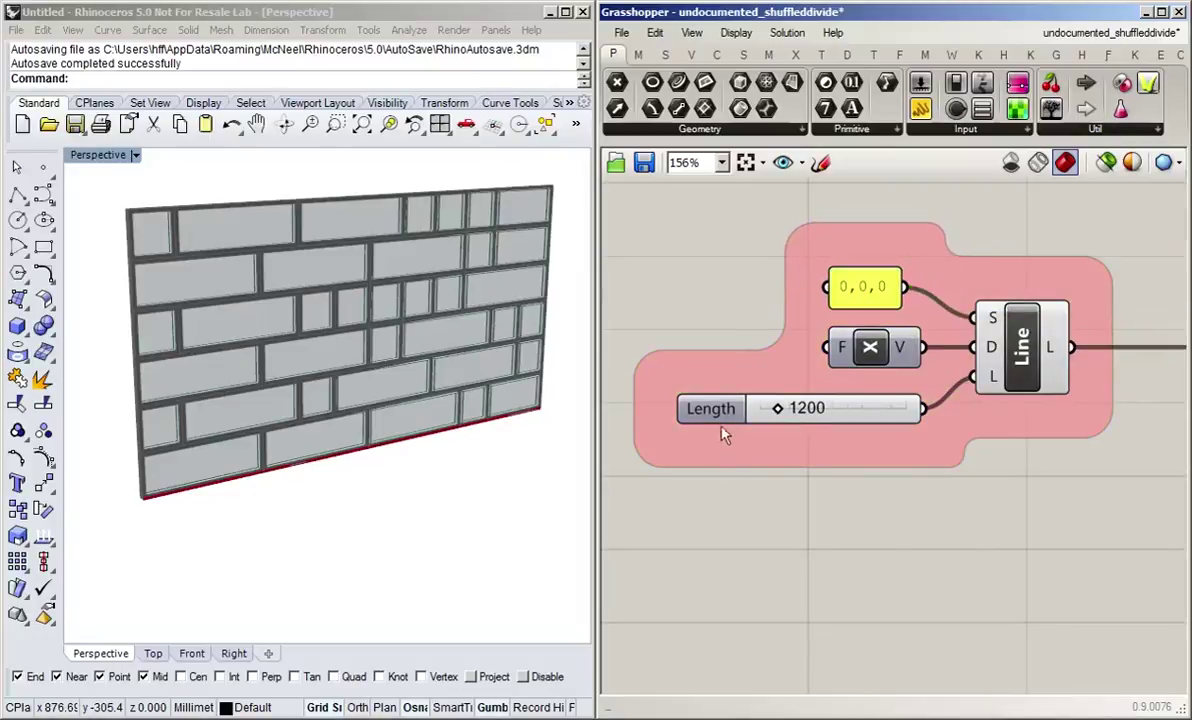
{"action": "left_click_drag", "start_coordinate": [710, 410], "coordinate": [680, 466]}
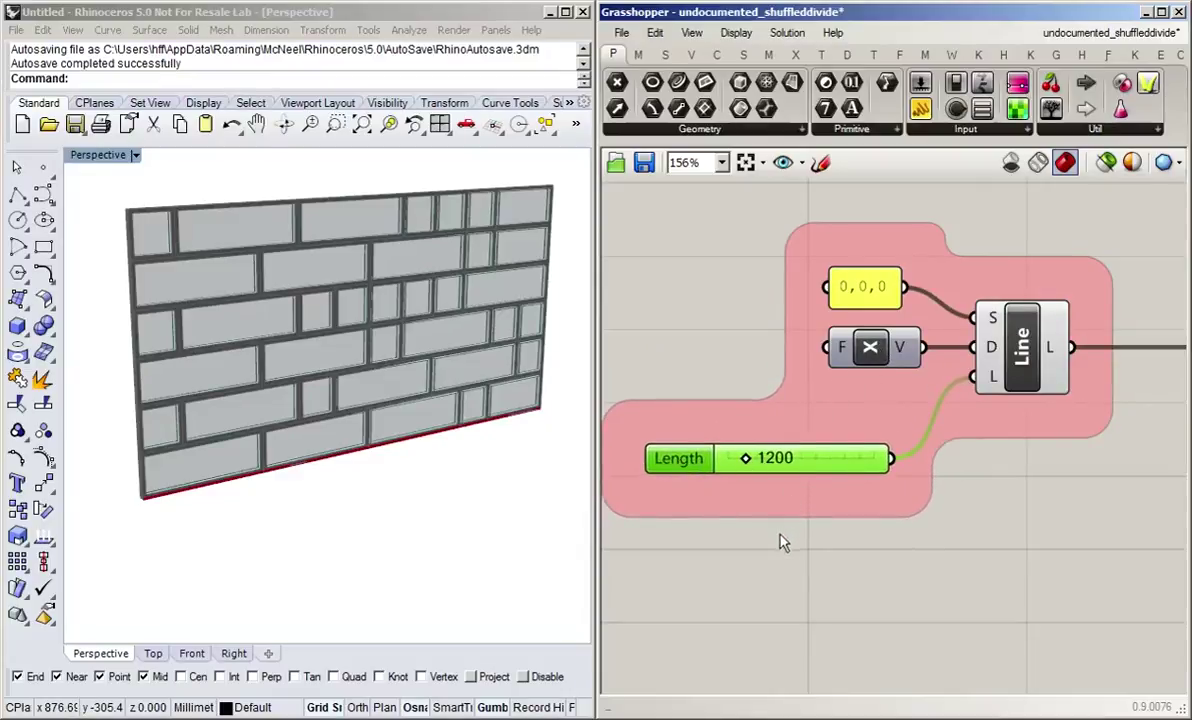
{"action": "right_click_drag", "start_coordinate": [780, 535], "coordinate": [863, 472]}
{"action": "left_click", "coordinate": [877, 502]}
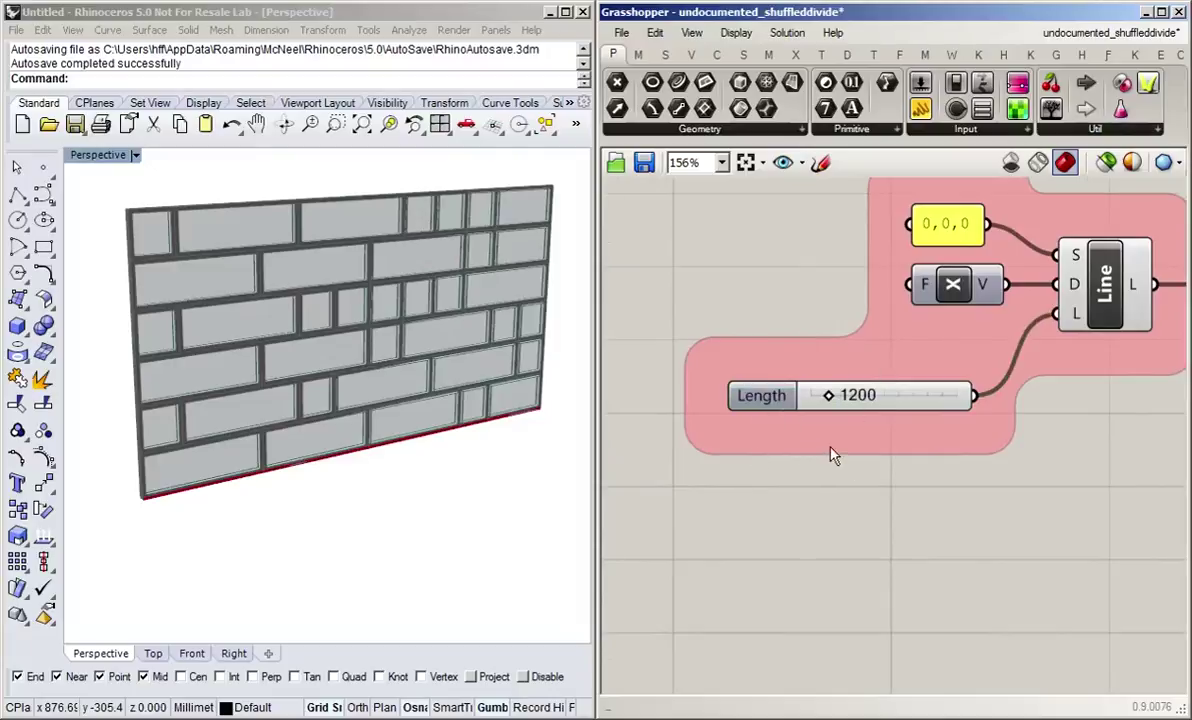
{"action": "right_click_drag", "start_coordinate": [964, 513], "coordinate": [873, 540]}
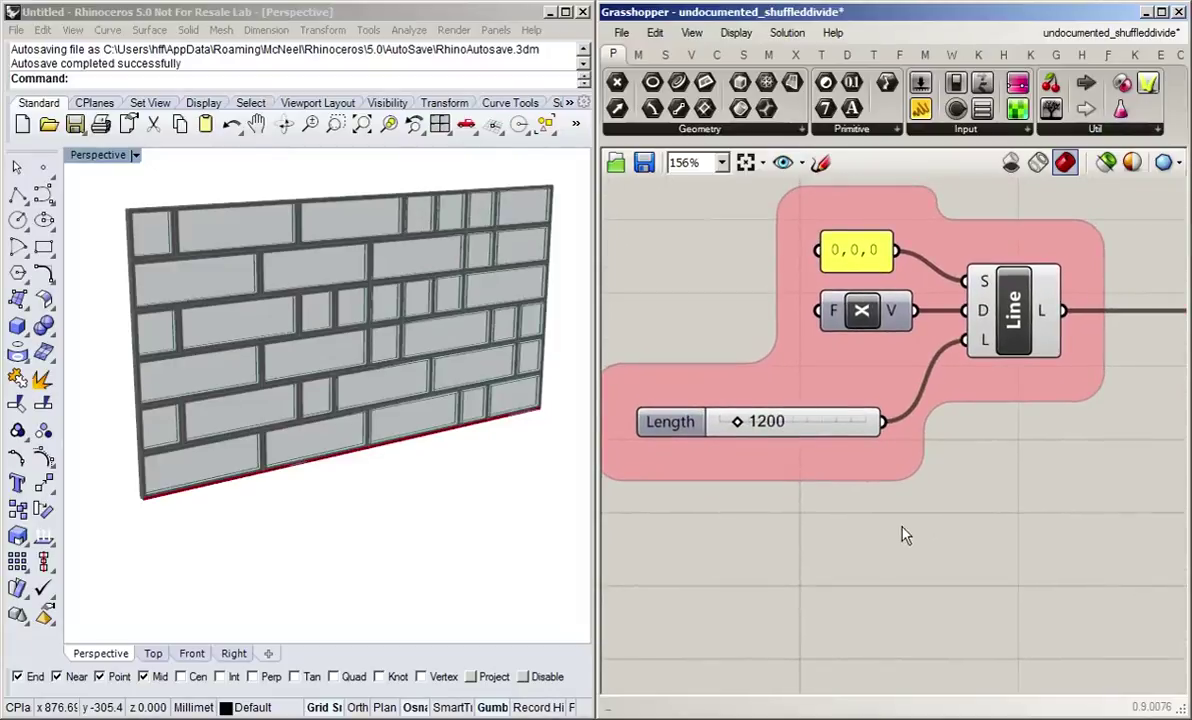
{"action": "right_click_drag", "start_coordinate": [875, 529], "coordinate": [903, 555]}
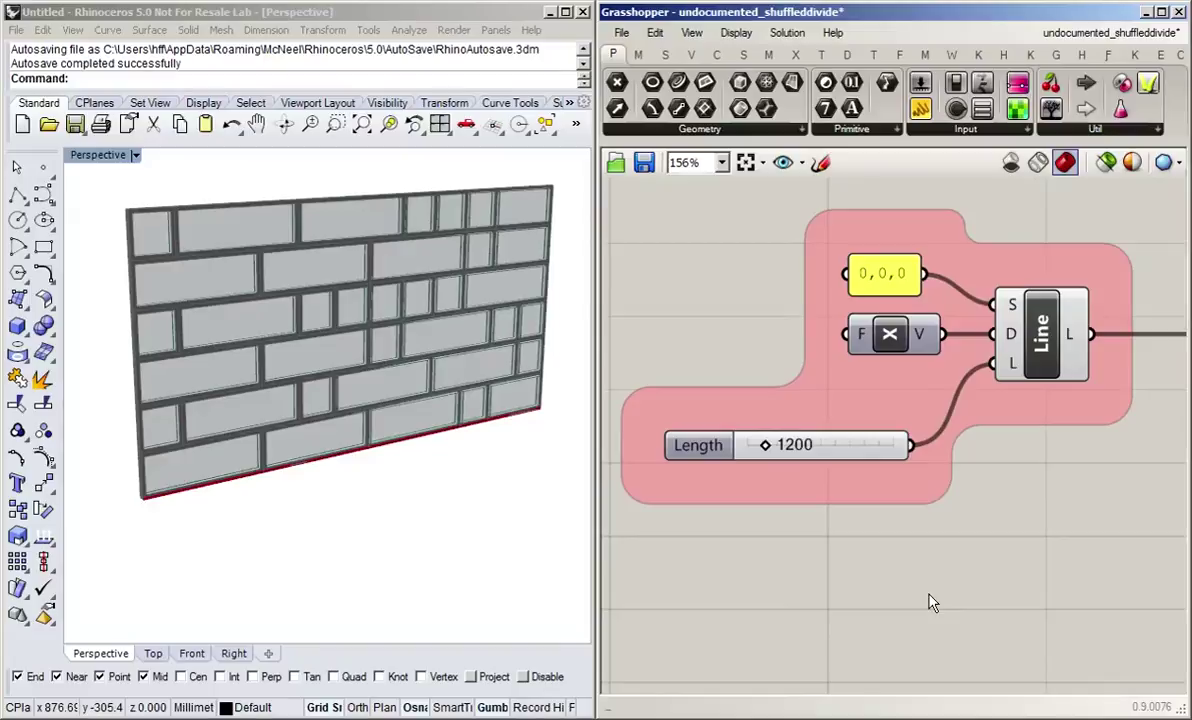
Step: Remove the Line component from the red group and add it back to the same group
{"action": "left_click", "coordinate": [1033, 332]}
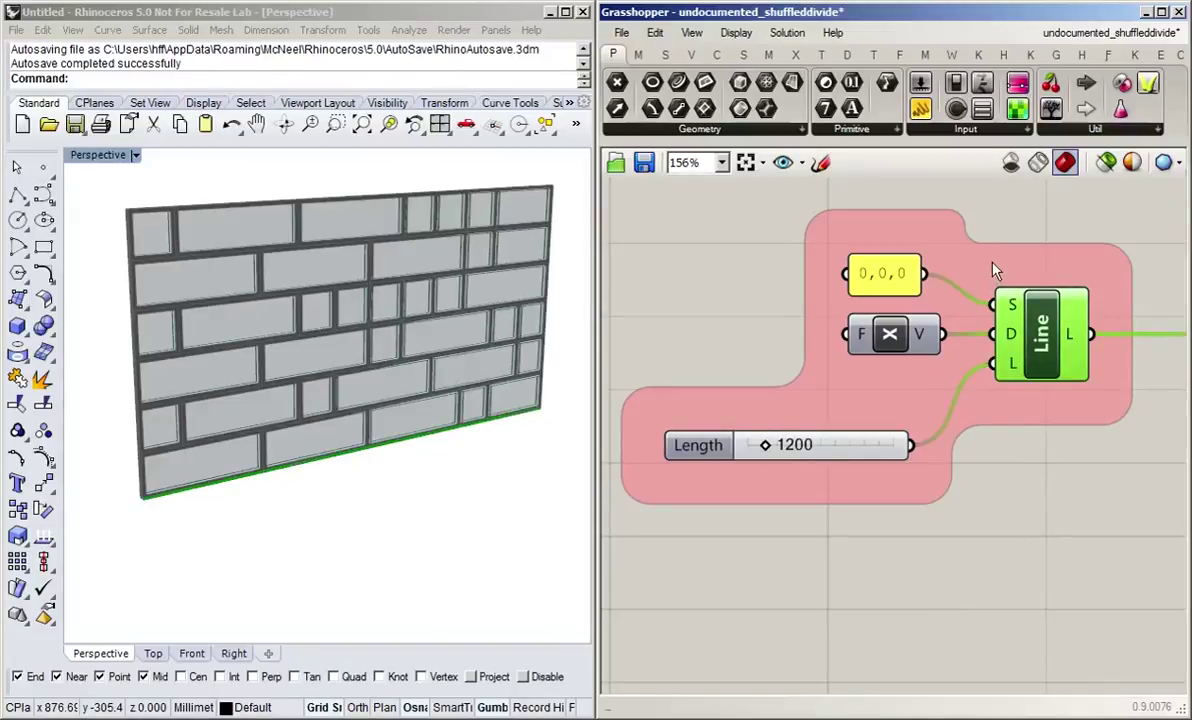
{"action": "right_click", "coordinate": [993, 265]}
{"action": "left_click", "coordinate": [1062, 436]}
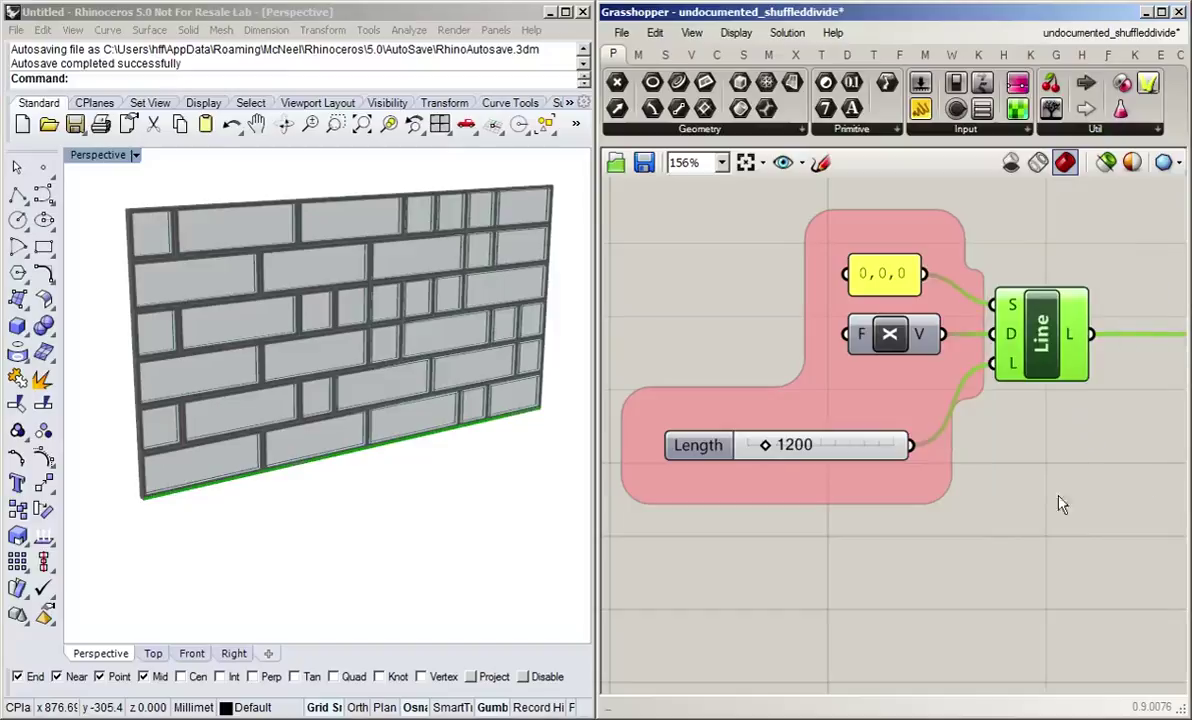
{"action": "left_click", "coordinate": [1040, 335]}
{"action": "right_click", "coordinate": [883, 408]}
{"action": "left_click", "coordinate": [945, 555]}
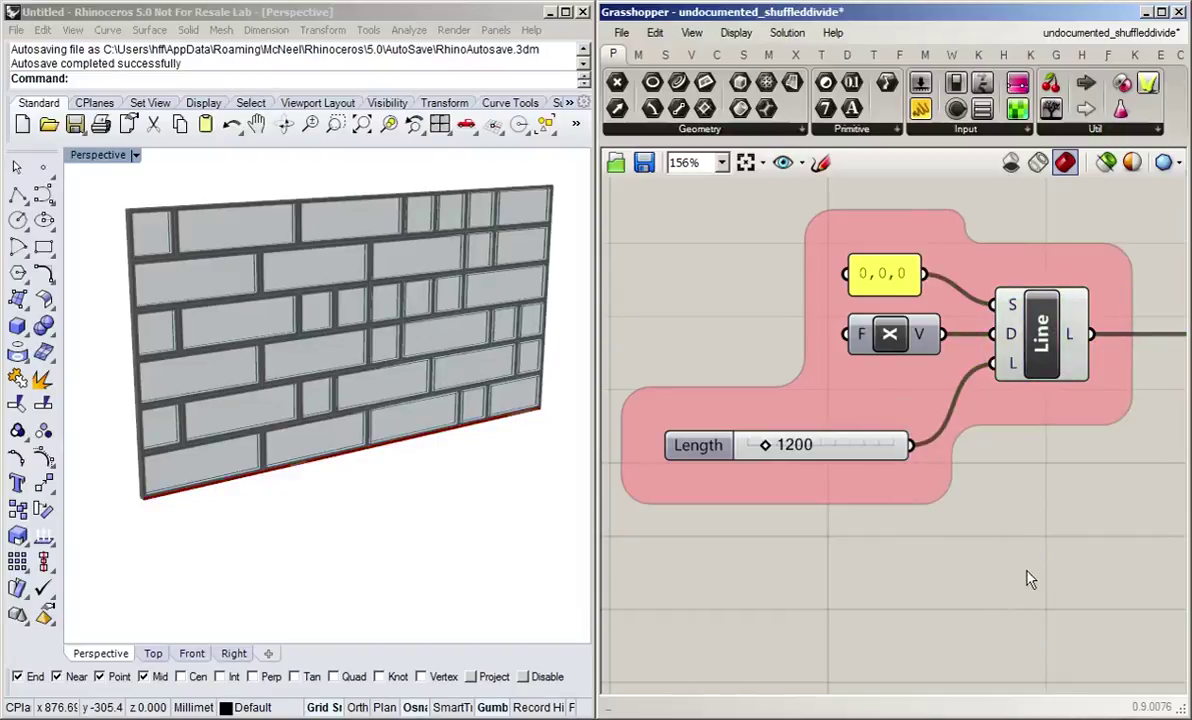
Step: Look over the rest of the definition from the Line component to the Extrude, Offset and Preview components
{"action": "scroll", "coordinate": [1009, 551], "scroll_direction": "down", "scroll_amount": 3}
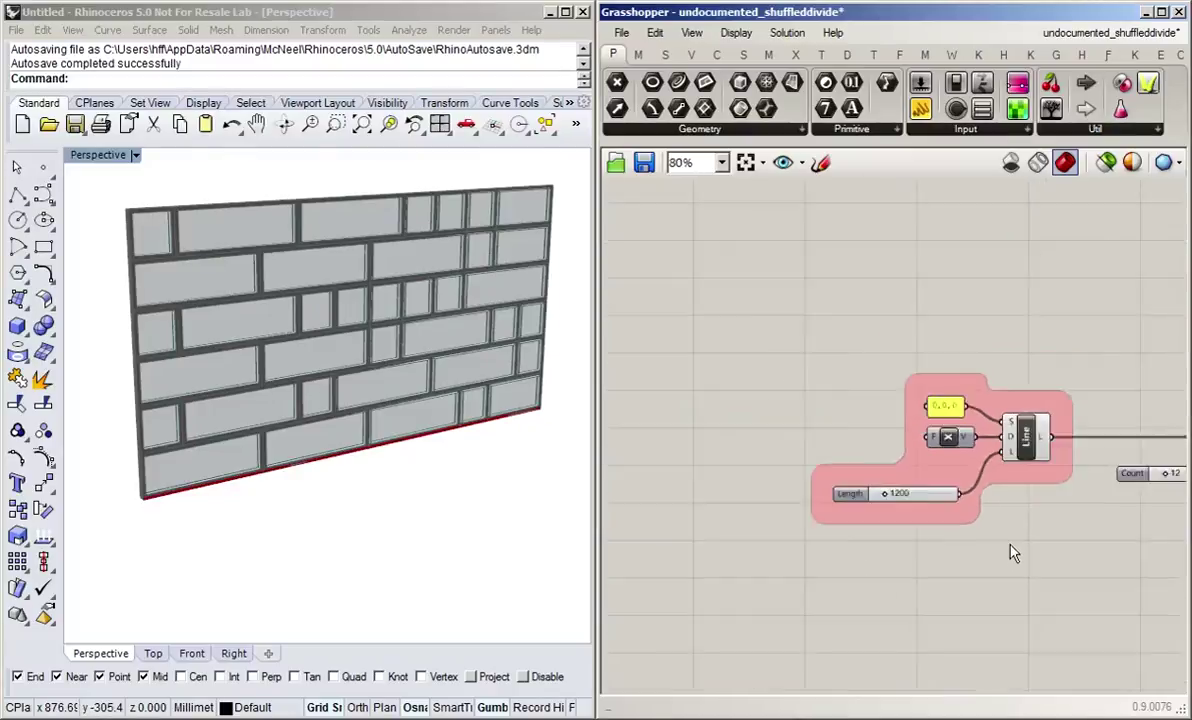
{"action": "right_click_drag", "start_coordinate": [1009, 551], "coordinate": [857, 521]}
{"action": "scroll", "coordinate": [857, 521], "scroll_direction": "down", "scroll_amount": 3}
{"action": "right_click_drag", "start_coordinate": [977, 559], "coordinate": [843, 548]}
{"action": "right_click_drag", "start_coordinate": [1023, 546], "coordinate": [819, 530]}
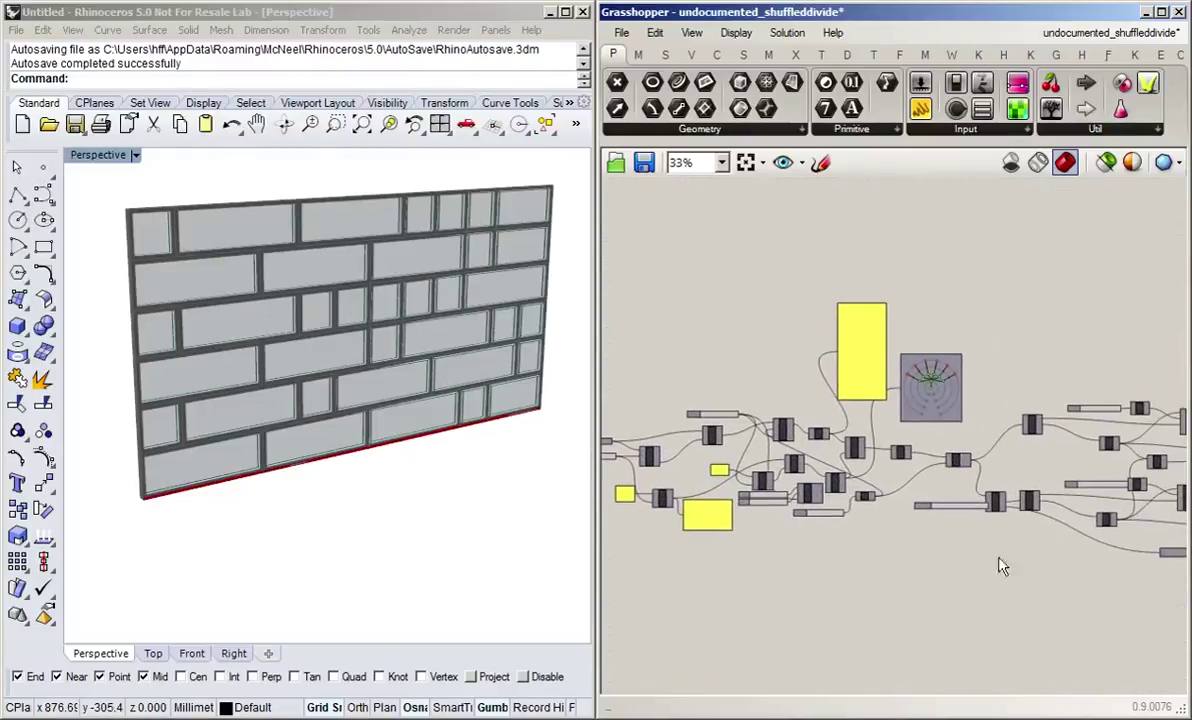
{"action": "right_click_drag", "start_coordinate": [1048, 565], "coordinate": [819, 533]}
{"action": "right_click_drag", "start_coordinate": [955, 577], "coordinate": [915, 509]}
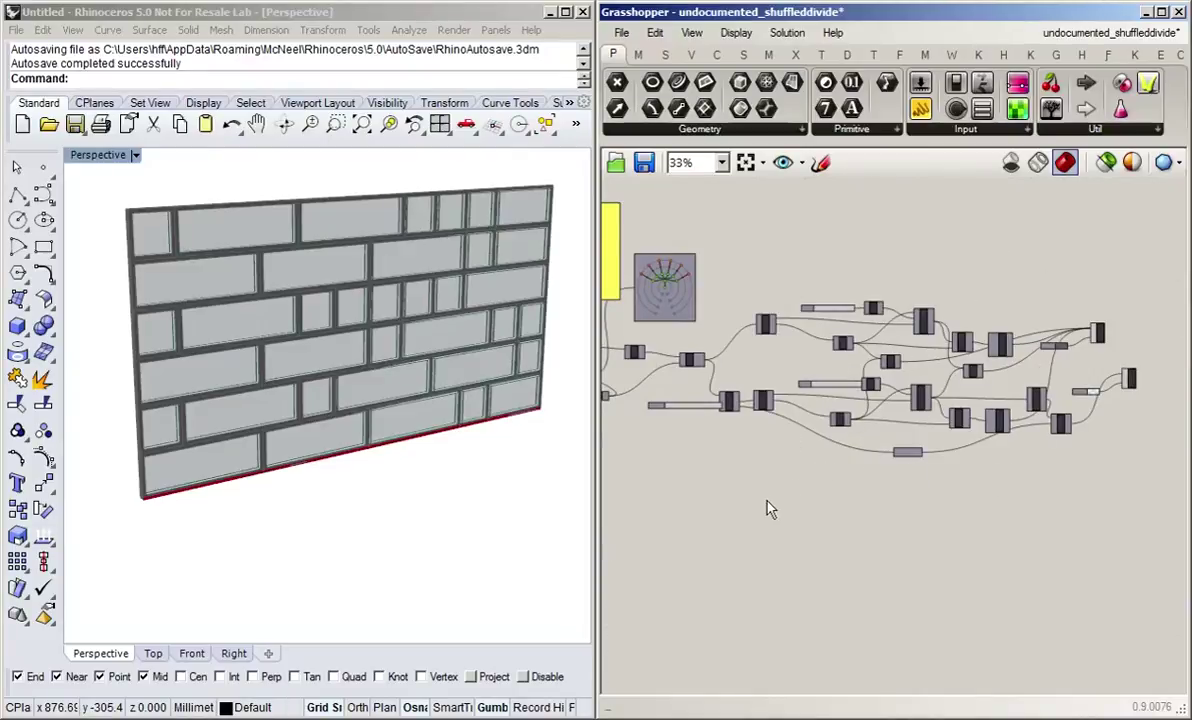
{"action": "right_click_drag", "start_coordinate": [772, 508], "coordinate": [828, 530]}
{"action": "scroll", "coordinate": [813, 336], "scroll_direction": "up", "scroll_amount": 6}
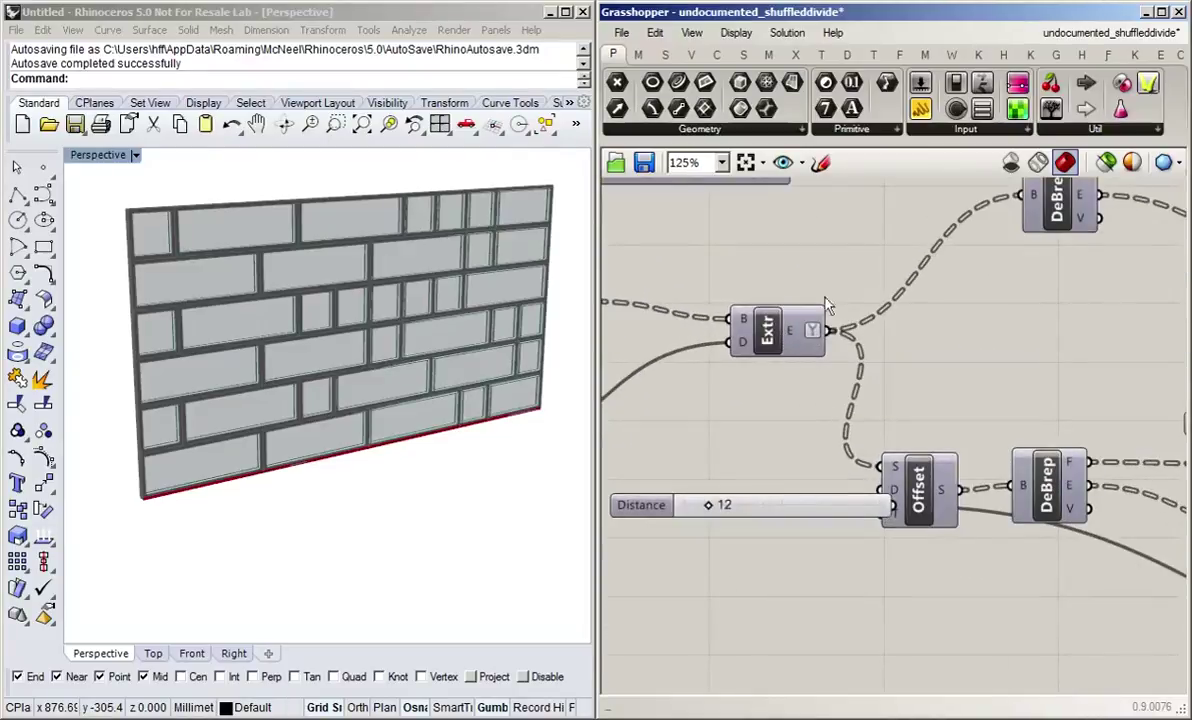
Step: Preview only selected components and inspect the geometry of the Extrude component and the Loft feeding the frame preview
{"action": "left_click", "coordinate": [1105, 164]}
{"action": "left_click", "coordinate": [770, 335]}
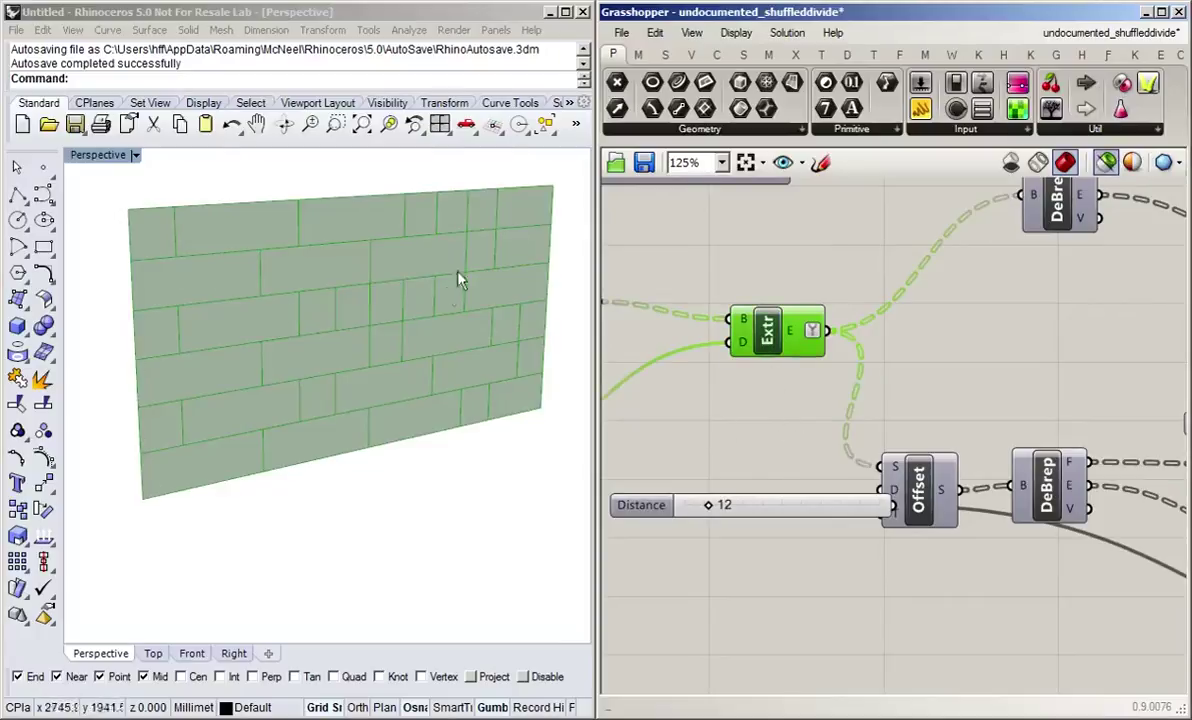
{"action": "left_click", "coordinate": [1010, 391]}
{"action": "scroll", "coordinate": [1022, 366], "scroll_direction": "down", "scroll_amount": 2}
{"action": "right_click_drag", "start_coordinate": [1069, 348], "coordinate": [697, 384]}
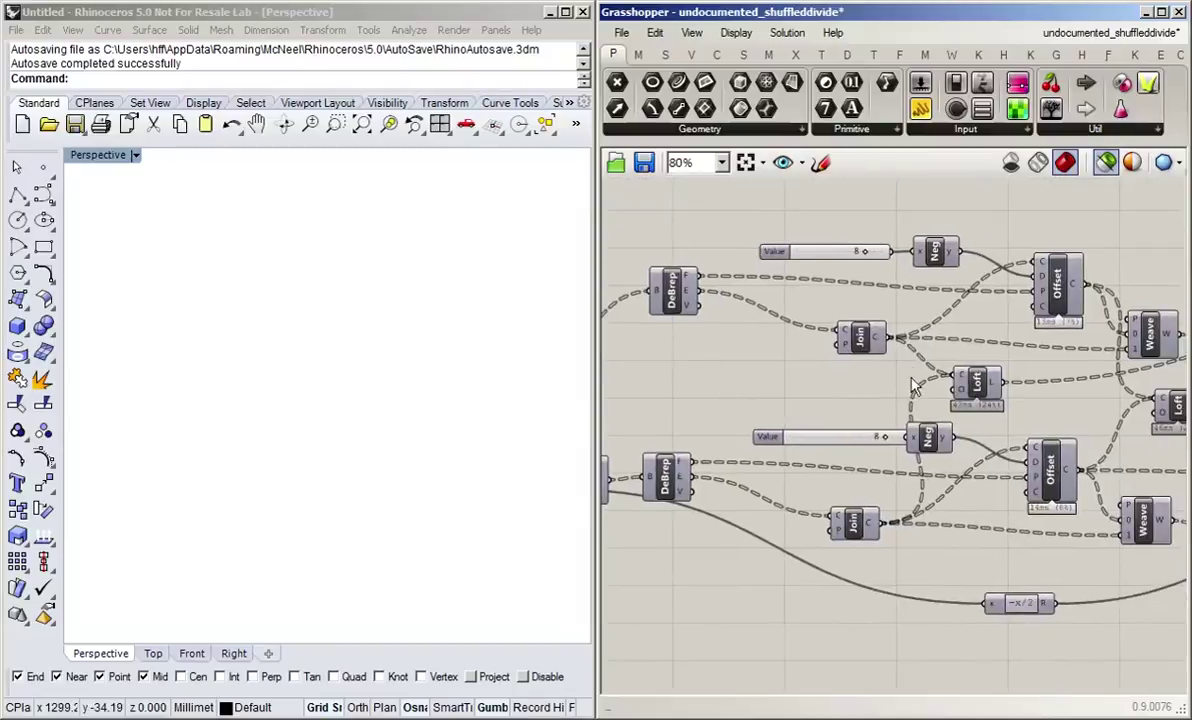
{"action": "right_click_drag", "start_coordinate": [1163, 442], "coordinate": [845, 330]}
{"action": "left_click", "coordinate": [754, 290]}
{"action": "left_click", "coordinate": [955, 330]}
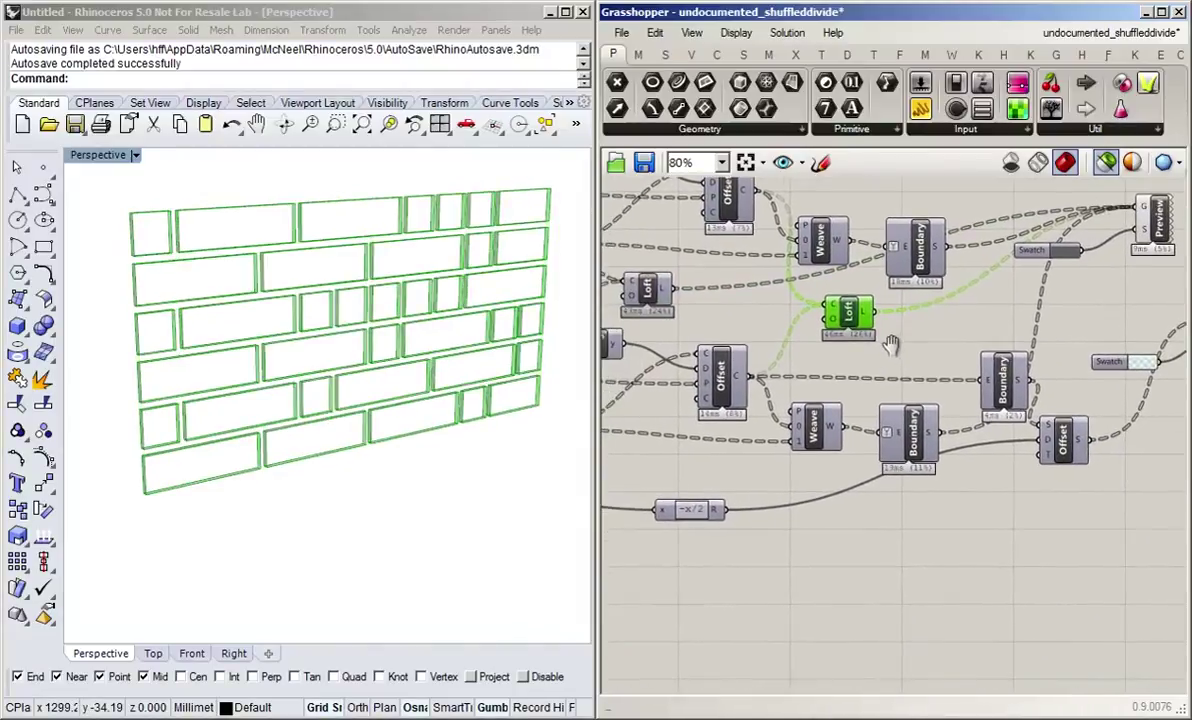
Step: Inspect the geometry of the frame and panel Preview components and turn the selected-only preview off
{"action": "right_click_drag", "start_coordinate": [1005, 303], "coordinate": [990, 355]}
{"action": "left_click", "coordinate": [1008, 288]}
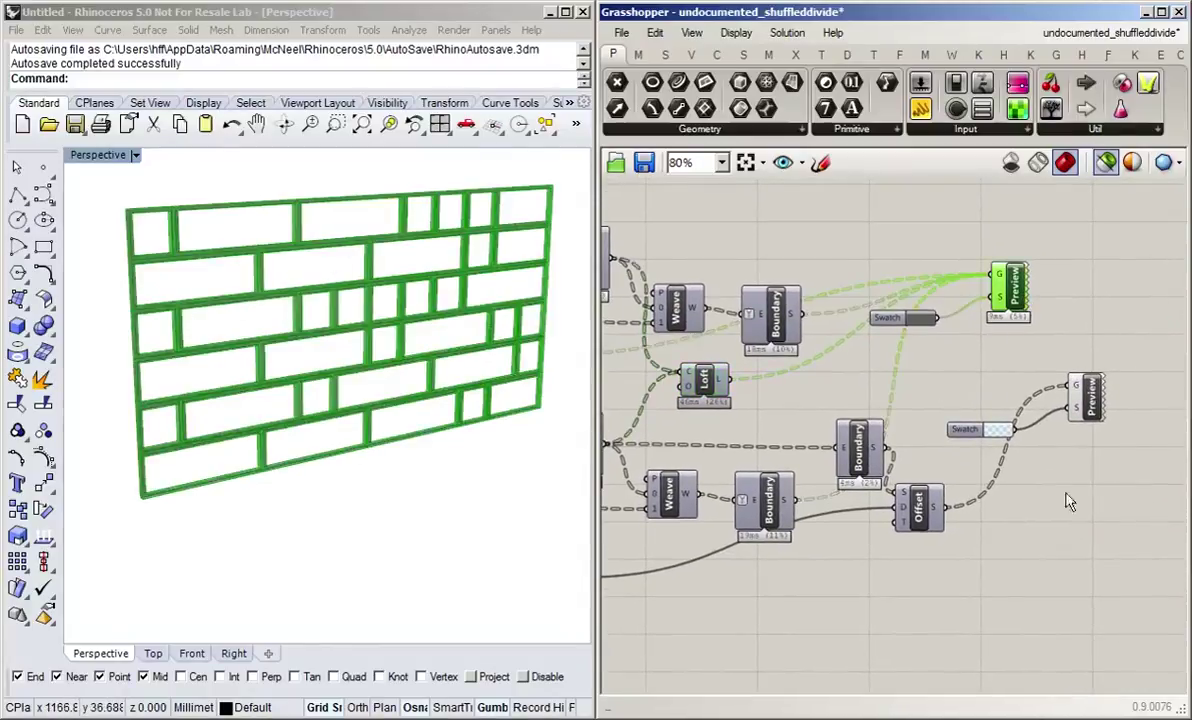
{"action": "left_click", "coordinate": [1090, 402]}
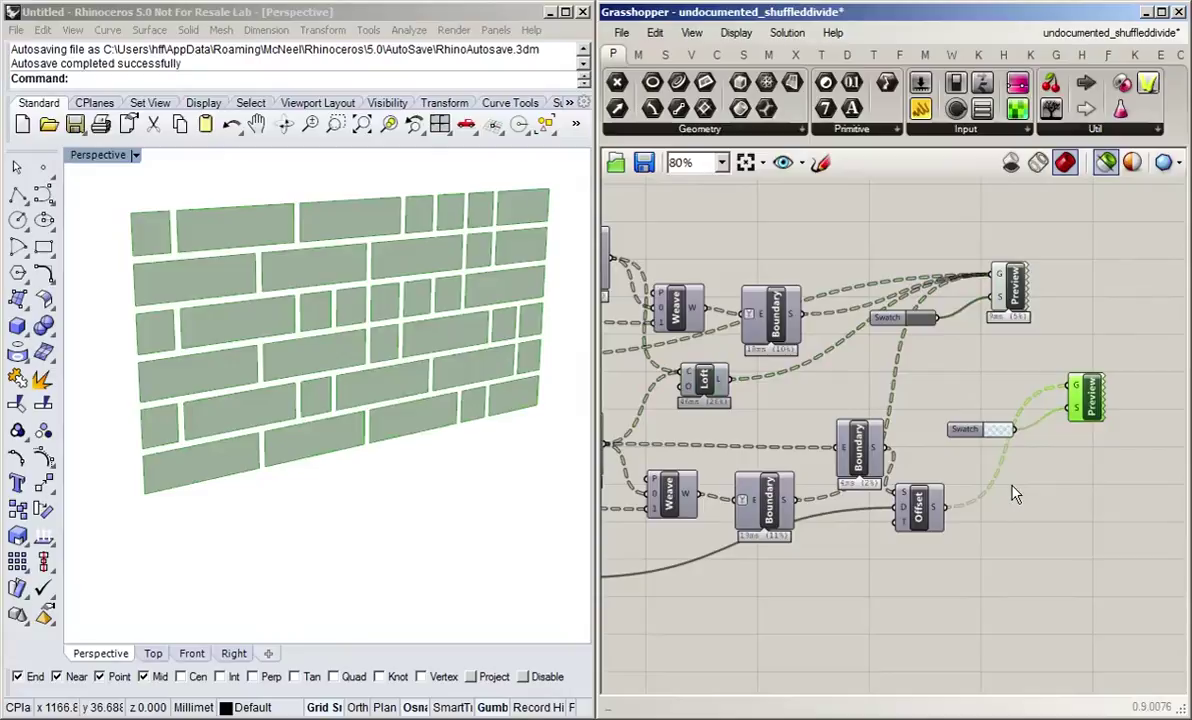
{"action": "left_click", "coordinate": [935, 368]}
{"action": "left_click", "coordinate": [1105, 162]}
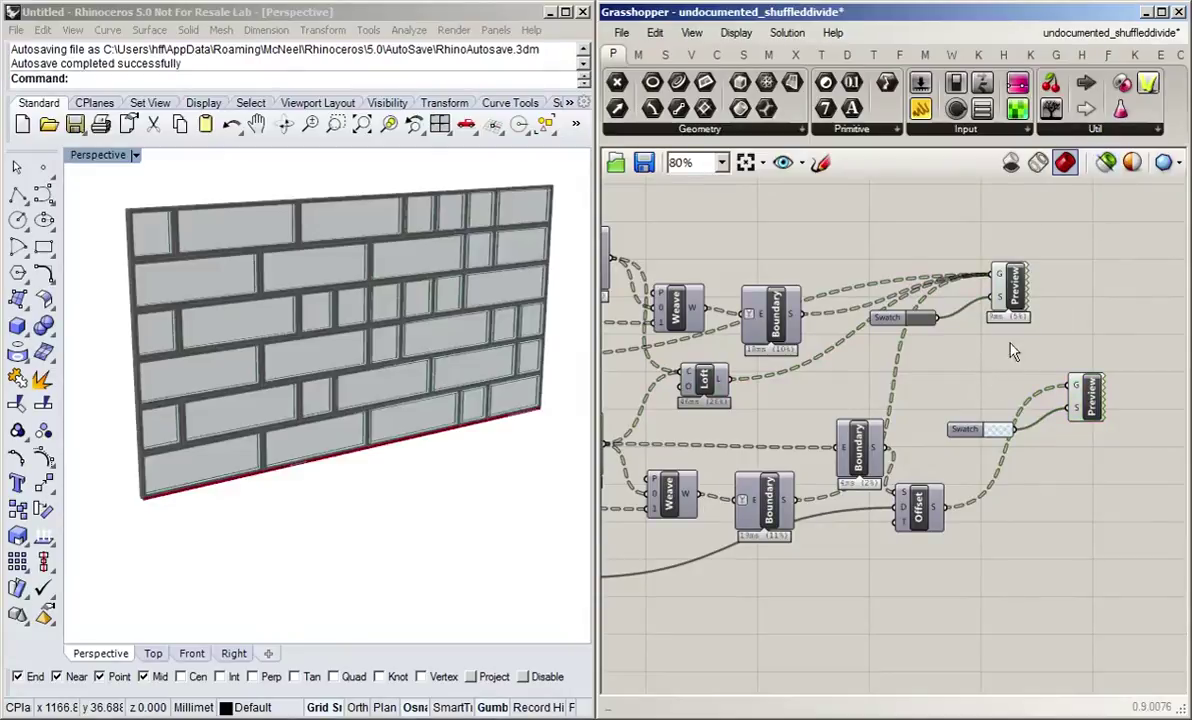
Step: Group the components between the Extrude component and the two Preview components, and move the group below the Previews
{"action": "scroll", "coordinate": [1000, 340], "scroll_direction": "down", "scroll_amount": 5}
{"action": "right_click_drag", "start_coordinate": [988, 487], "coordinate": [1022, 489]}
{"action": "scroll", "coordinate": [957, 380], "scroll_direction": "up", "scroll_amount": 2}
{"action": "scroll", "coordinate": [958, 384], "scroll_direction": "down", "scroll_amount": 2}
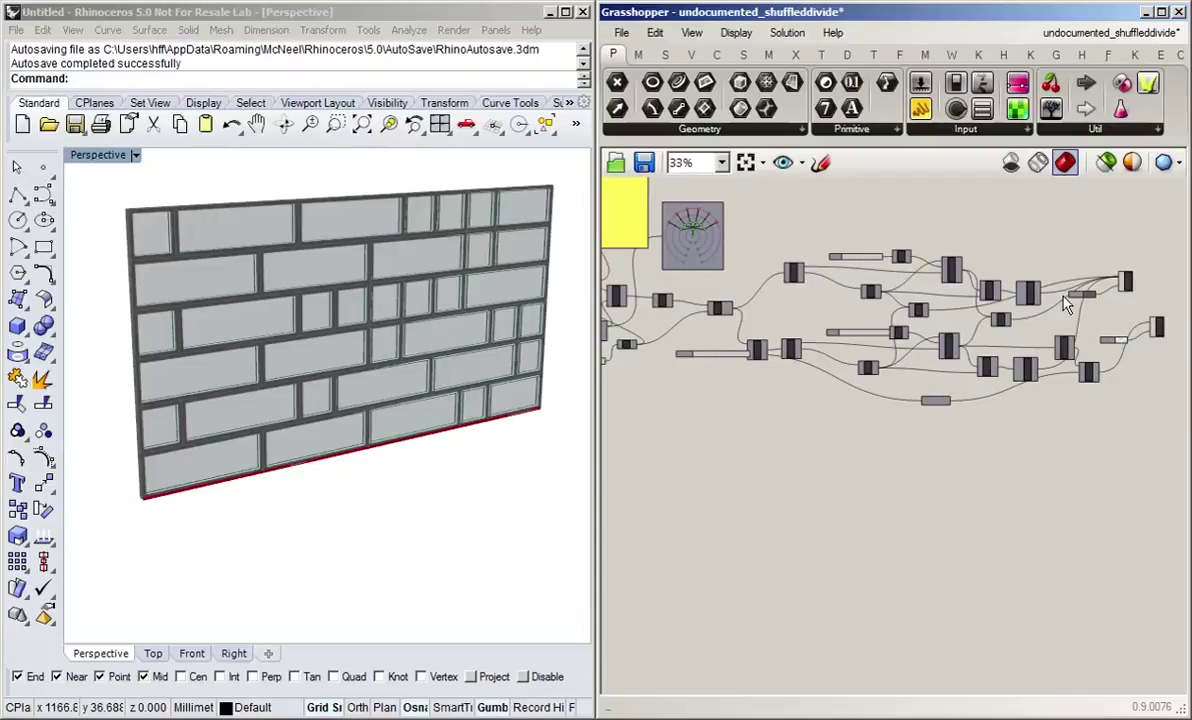
{"action": "right_click_drag", "start_coordinate": [1100, 360], "coordinate": [1071, 331]}
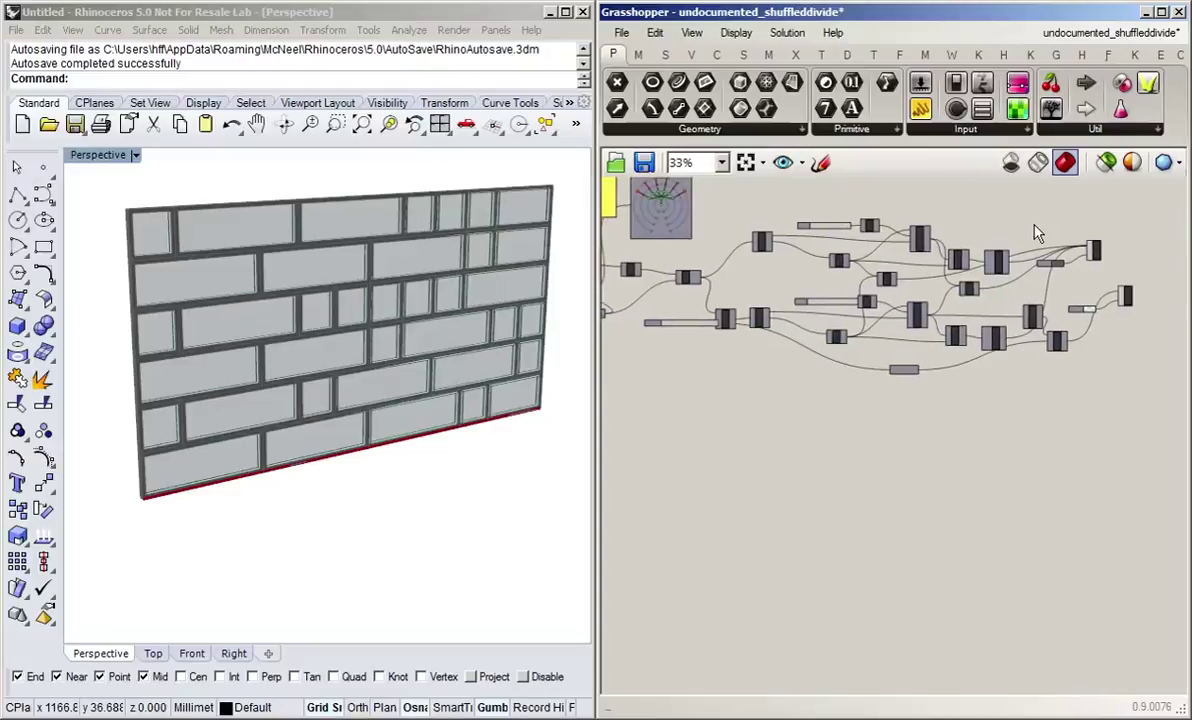
{"action": "left_click_drag", "start_coordinate": [1063, 199], "coordinate": [716, 462]}
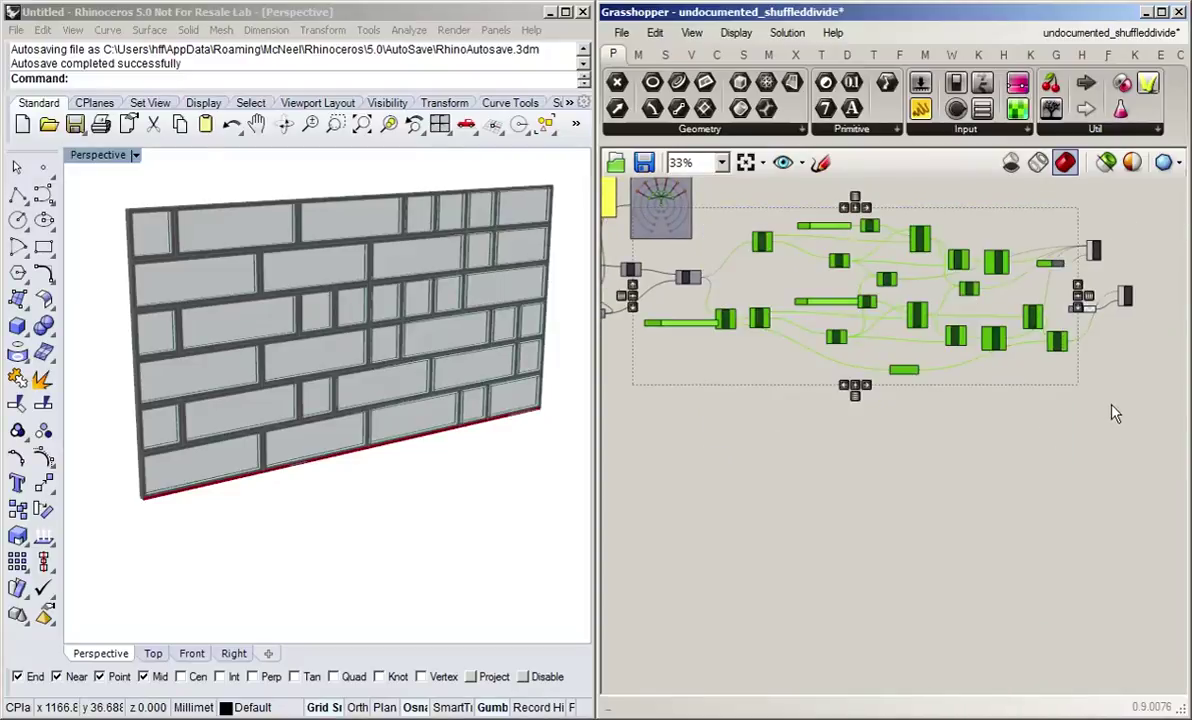
{"action": "middle_click", "coordinate": [1020, 283]}
{"action": "left_click", "coordinate": [953, 230]}
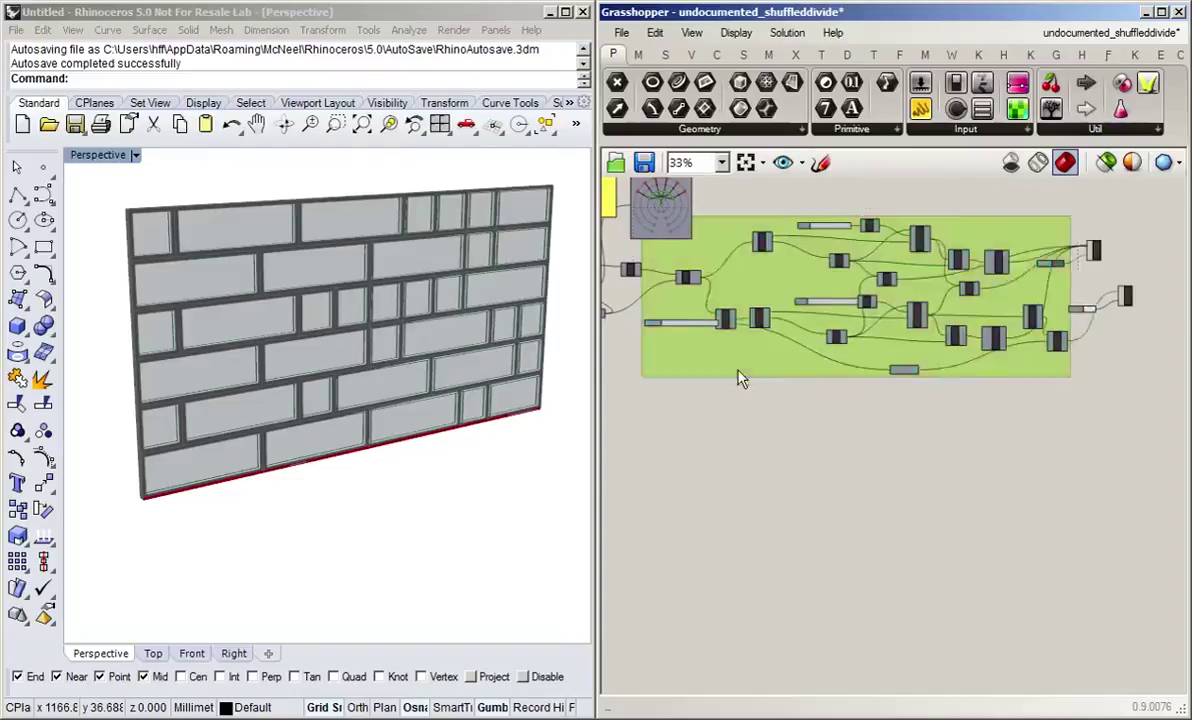
{"action": "left_click_drag", "start_coordinate": [740, 378], "coordinate": [780, 506]}
{"action": "left_click", "coordinate": [810, 540]}
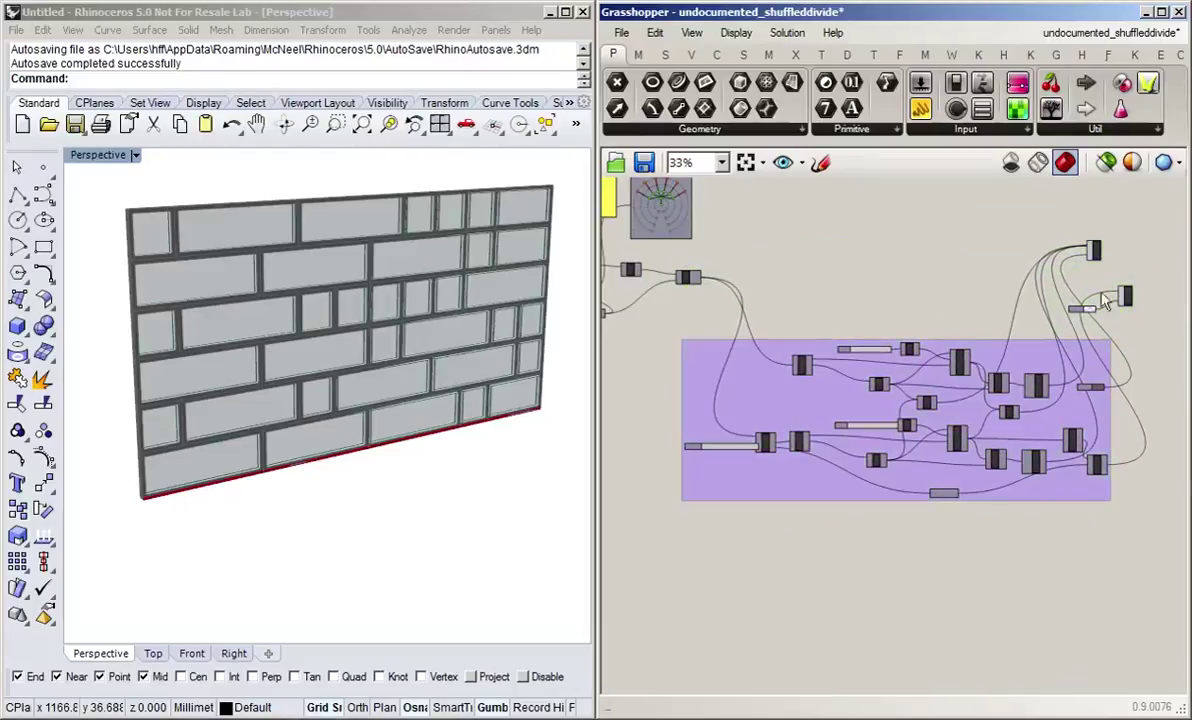
Step: Add a Geometry parameter just outside the purple group, next to its output components
{"action": "right_click_drag", "start_coordinate": [839, 293], "coordinate": [961, 256]}
{"action": "right_click_drag", "start_coordinate": [1062, 527], "coordinate": [969, 435]}
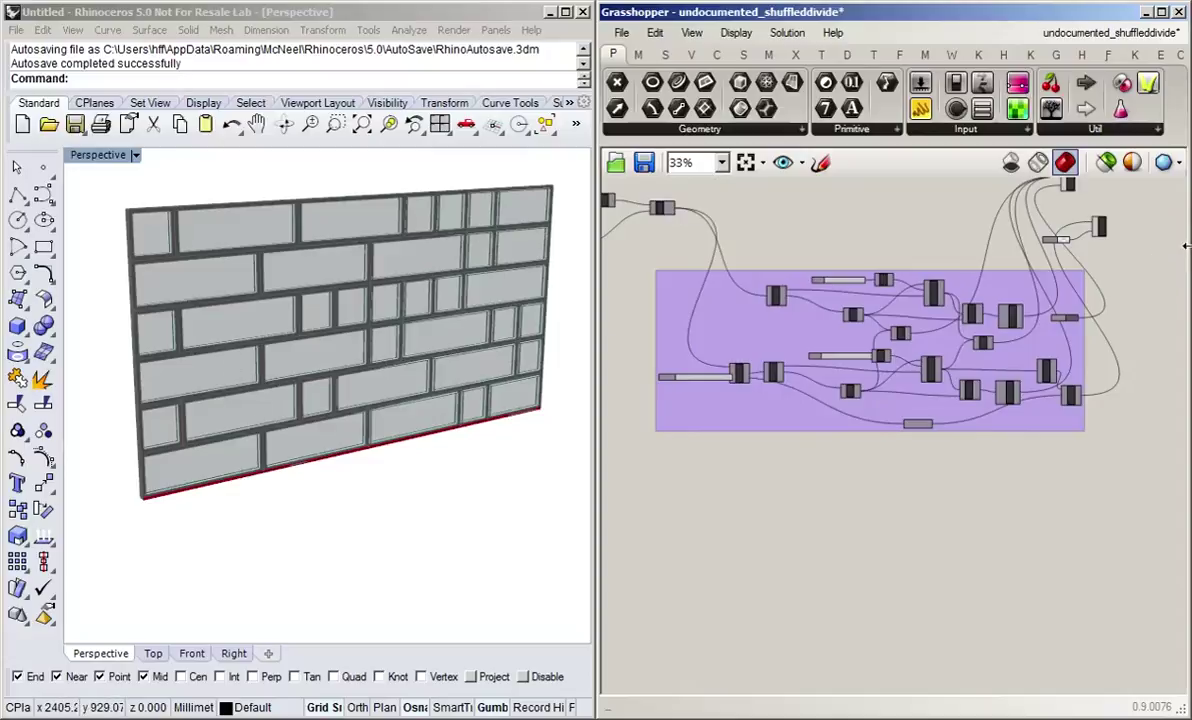
{"action": "right_click_drag", "start_coordinate": [1142, 325], "coordinate": [915, 412]}
{"action": "scroll", "coordinate": [964, 420], "scroll_direction": "up", "scroll_amount": 4}
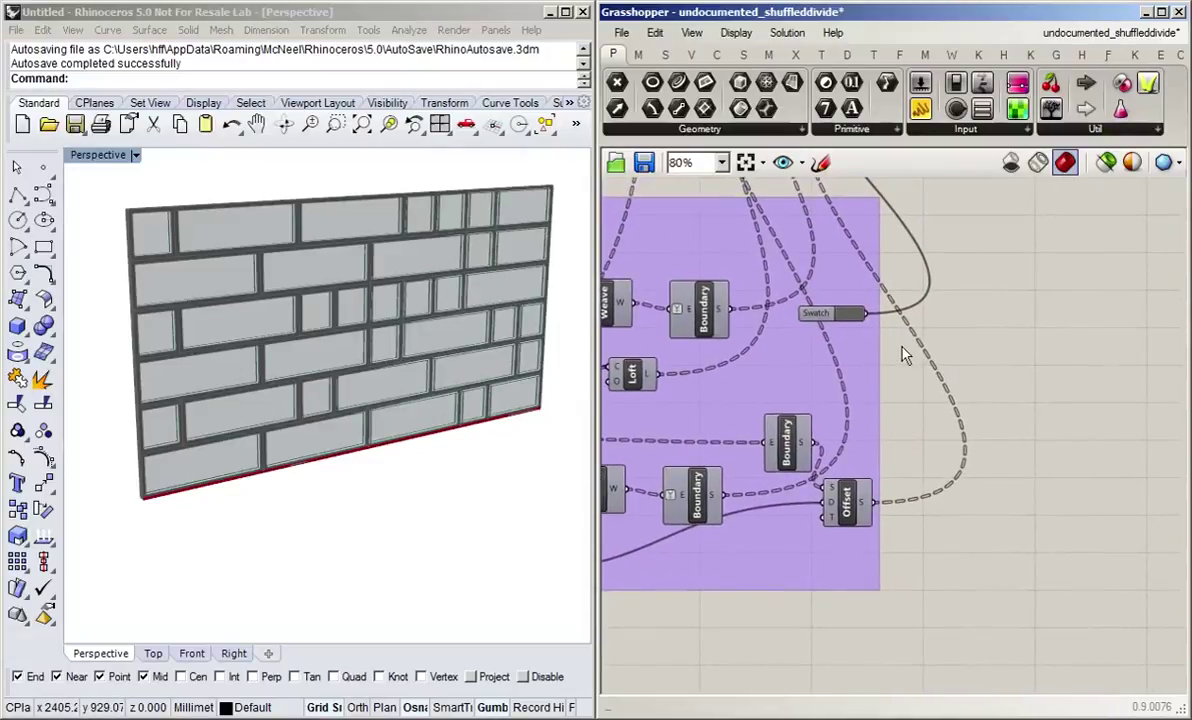
{"action": "scroll", "coordinate": [912, 345], "scroll_direction": "down", "scroll_amount": 3}
{"action": "right_click_drag", "start_coordinate": [941, 320], "coordinate": [949, 343]}
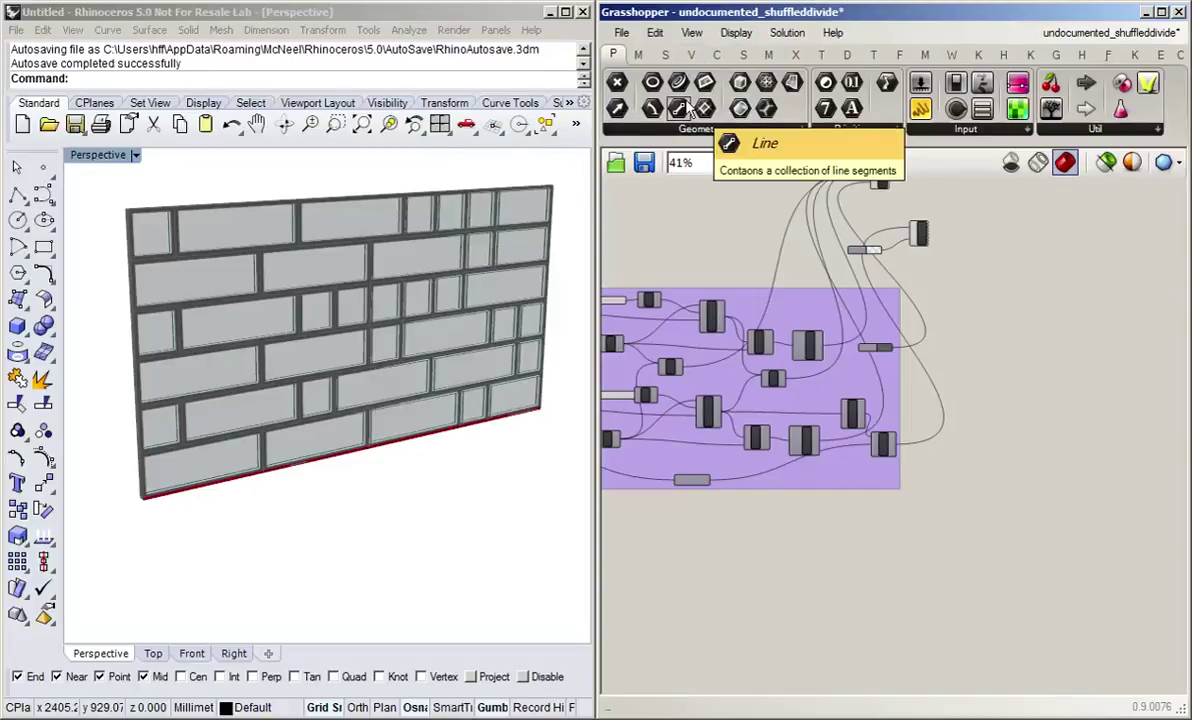
{"action": "scroll", "coordinate": [1000, 314], "scroll_direction": "up", "scroll_amount": 5}
{"action": "right_click_drag", "start_coordinate": [1014, 407], "coordinate": [987, 325]}
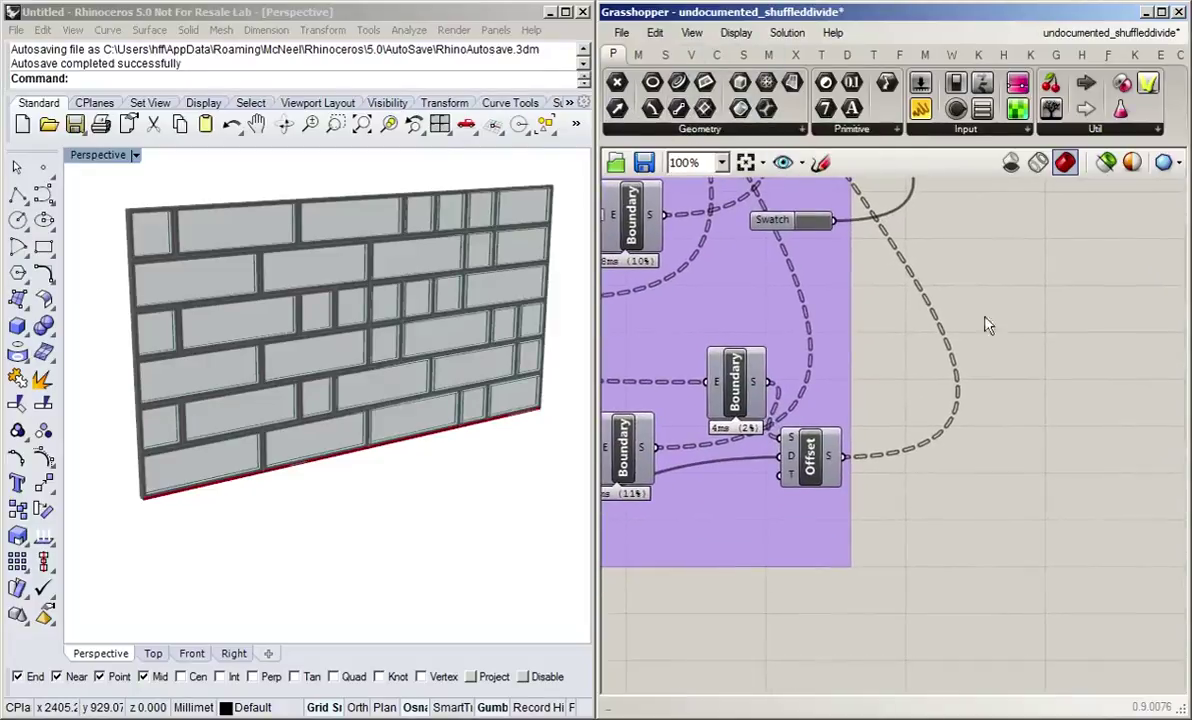
{"action": "double_click", "coordinate": [893, 290]}
{"action": "type", "text": "geom"}
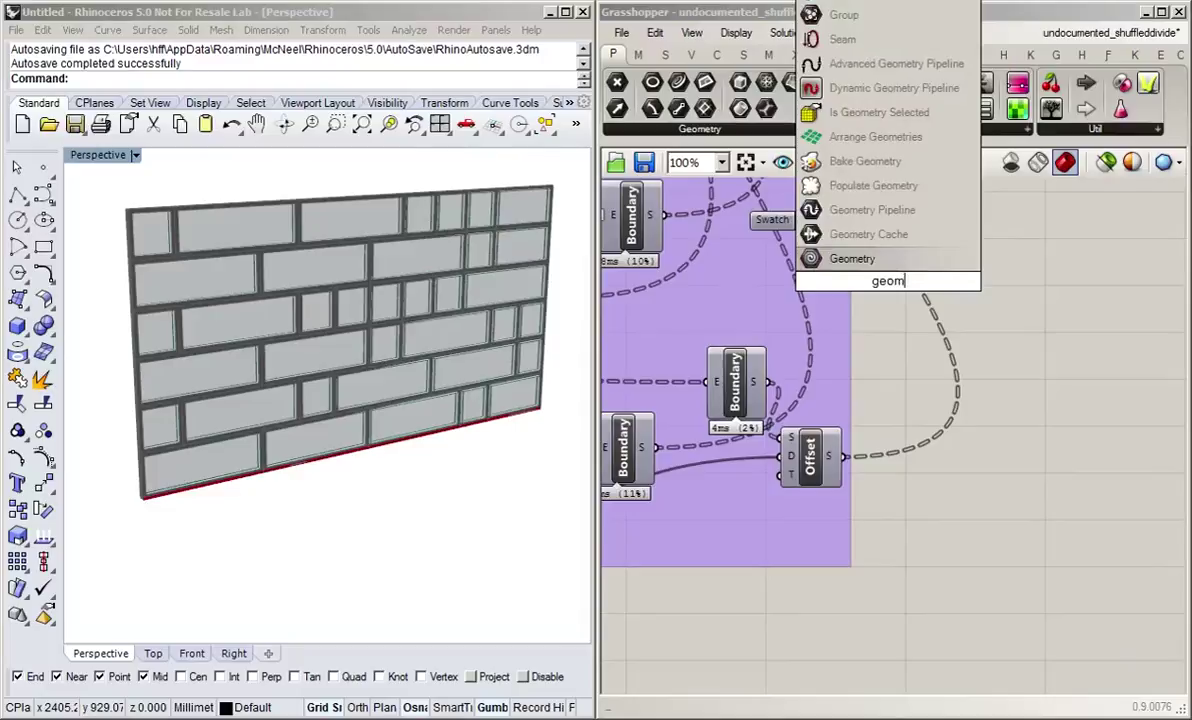
{"action": "key", "text": "Return"}
{"action": "scroll", "coordinate": [875, 378], "scroll_direction": "down", "scroll_amount": 4}
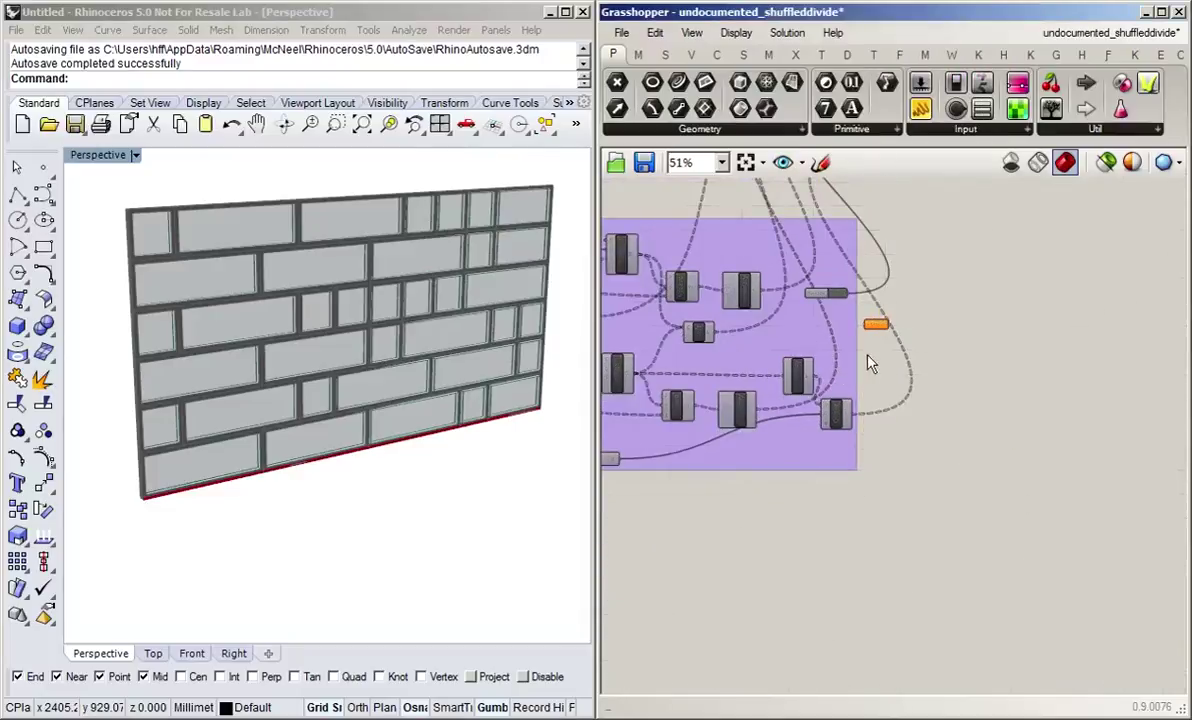
Step: Preview only selected components and connect both Lofts and the upper Boundary component to the Geometry parameter
{"action": "right_click_drag", "start_coordinate": [870, 363], "coordinate": [995, 416]}
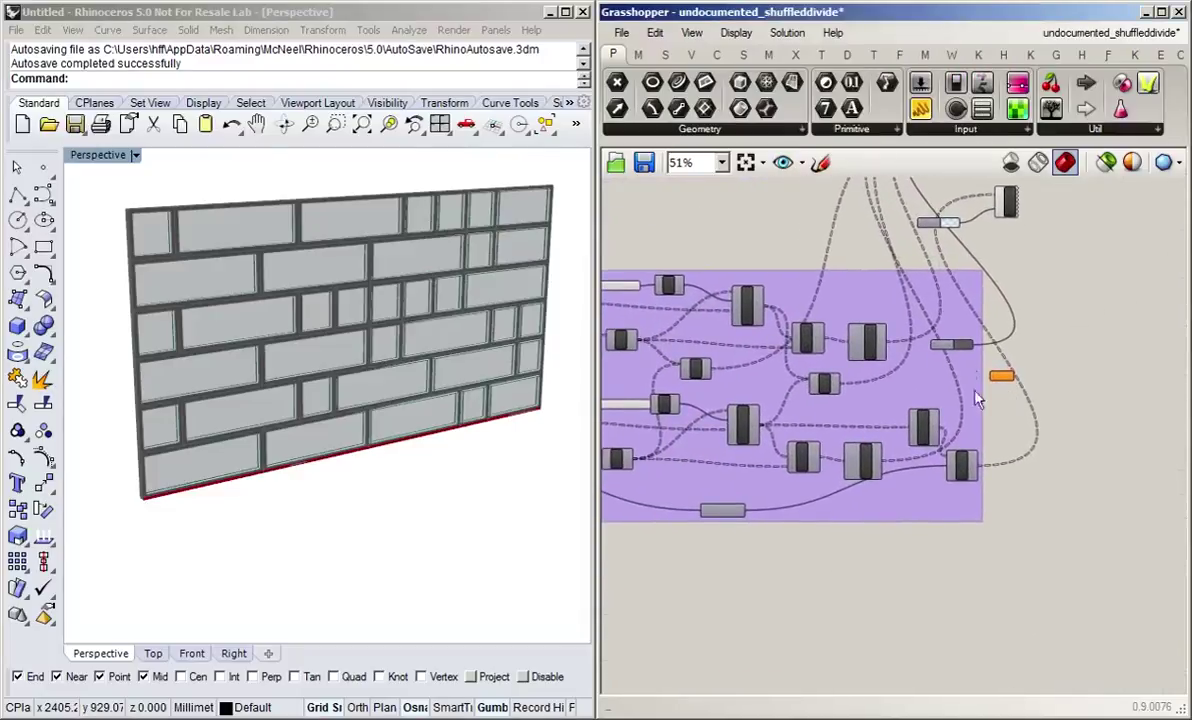
{"action": "left_click", "coordinate": [824, 384]}
{"action": "left_click", "coordinate": [1105, 161]}
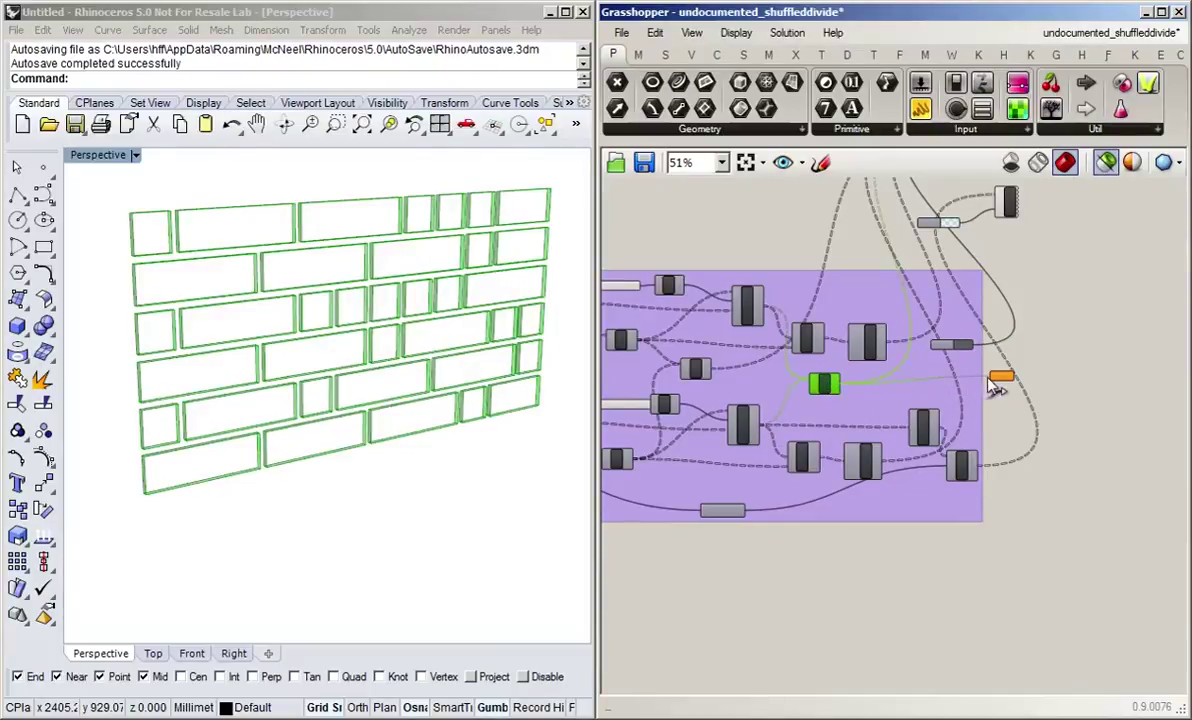
{"action": "scroll", "coordinate": [868, 362], "scroll_direction": "up", "scroll_amount": 3}
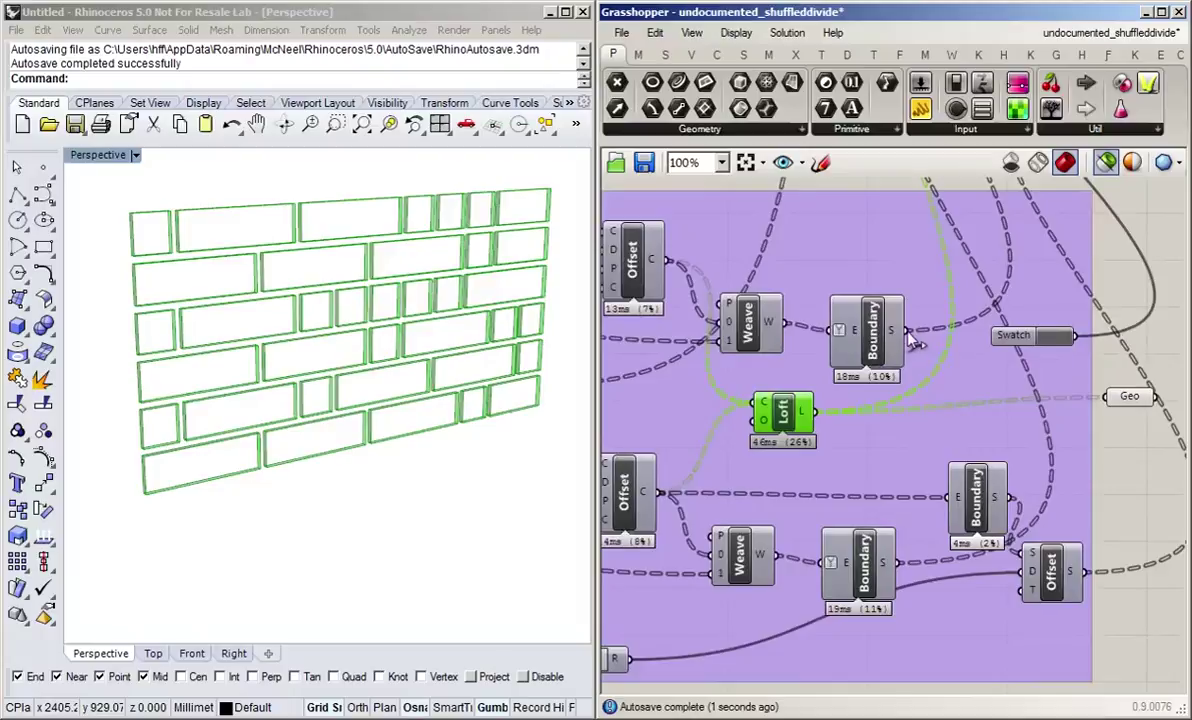
{"action": "right_click_drag", "start_coordinate": [1129, 488], "coordinate": [1185, 355]}
{"action": "scroll", "coordinate": [402, 375], "scroll_direction": "down", "scroll_amount": 1}
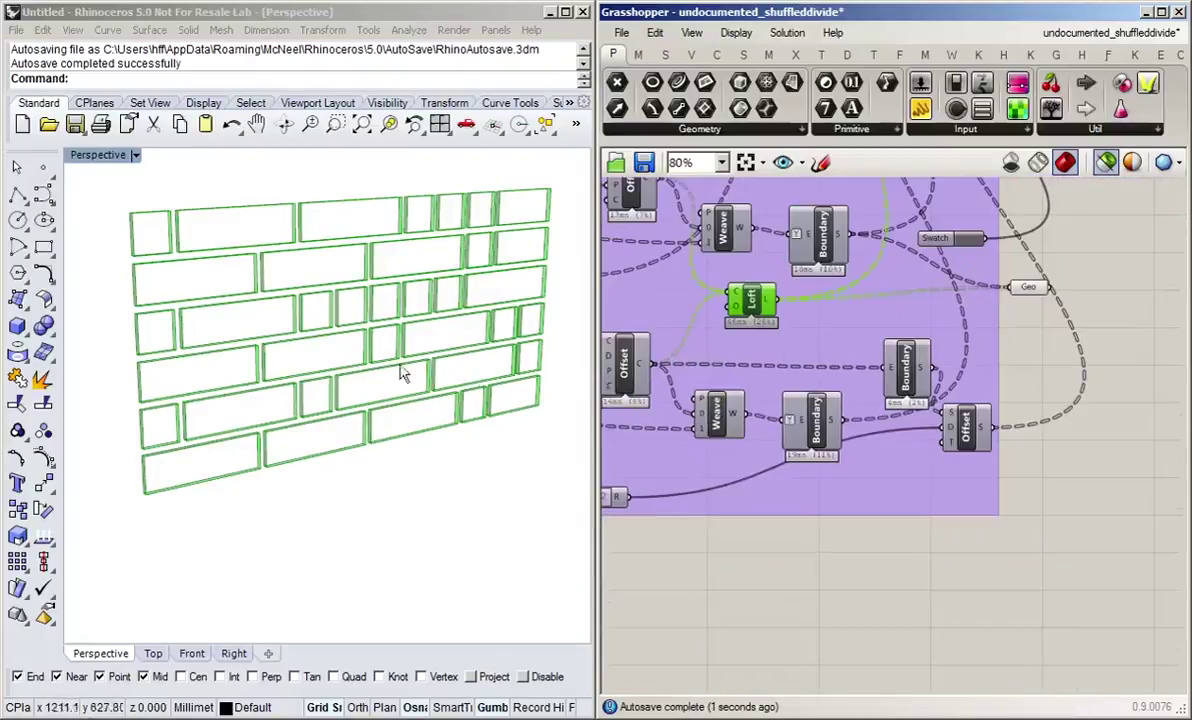
{"action": "right_click_drag", "start_coordinate": [795, 538], "coordinate": [982, 526]}
{"action": "scroll", "coordinate": [835, 330], "scroll_direction": "down", "scroll_amount": 1}
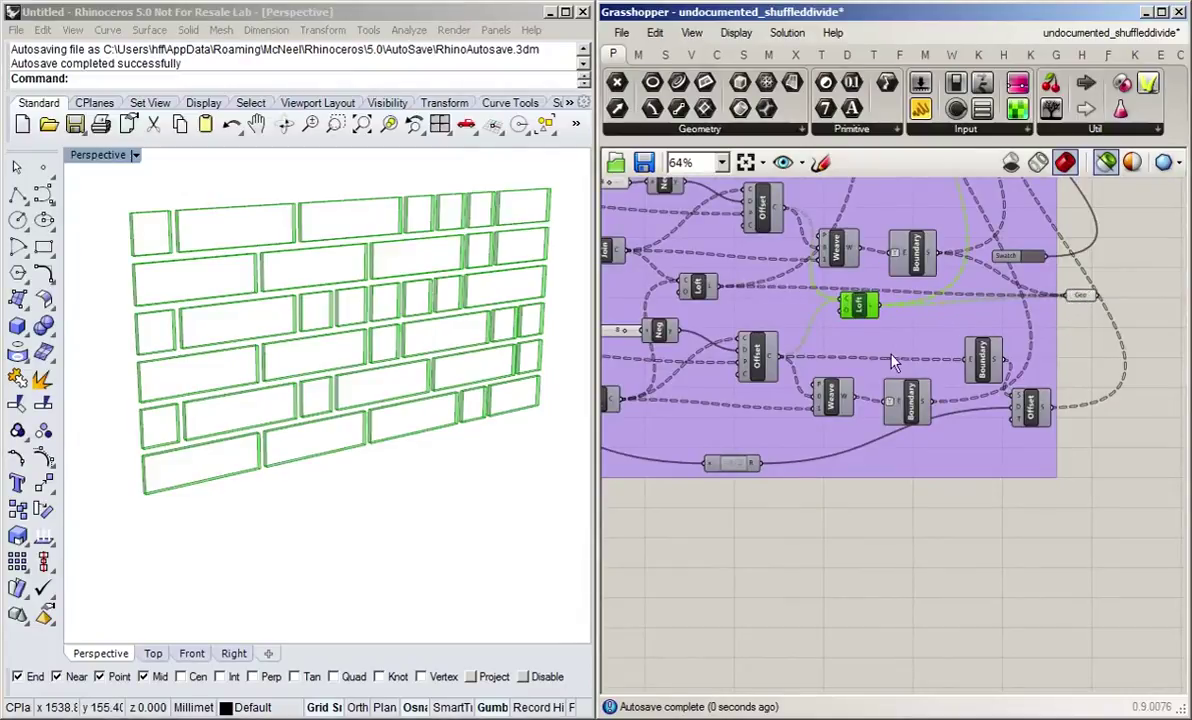
Step: Inspect the geometry of the Boundary component feeding the last Offset and of the upper Boundary component
{"action": "right_click_drag", "start_coordinate": [1025, 516], "coordinate": [962, 569]}
{"action": "left_click", "coordinate": [960, 408]}
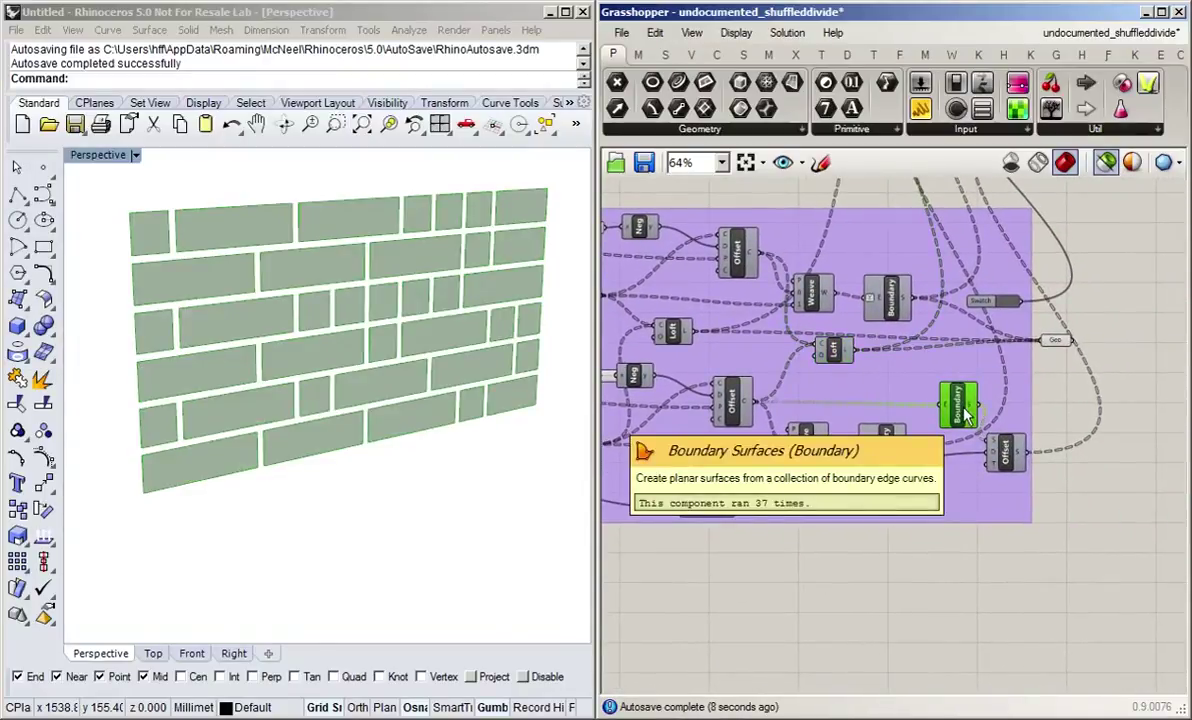
{"action": "right_click_drag", "start_coordinate": [900, 560], "coordinate": [955, 615]}
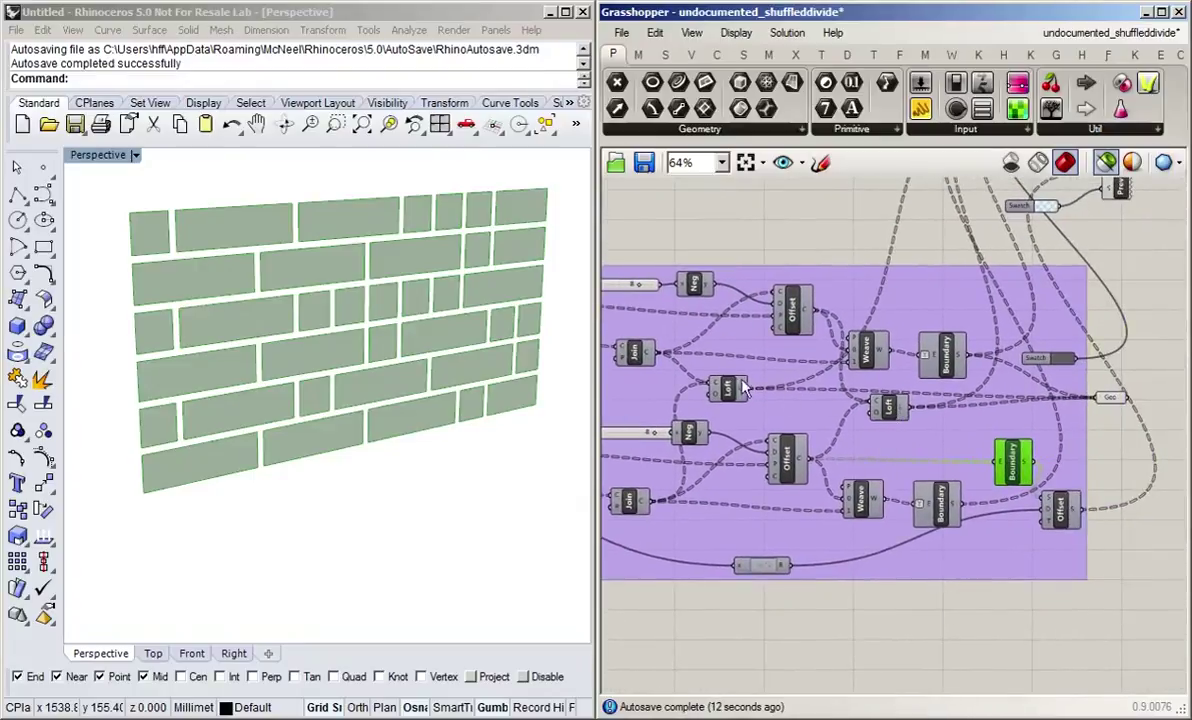
{"action": "left_click", "coordinate": [943, 355]}
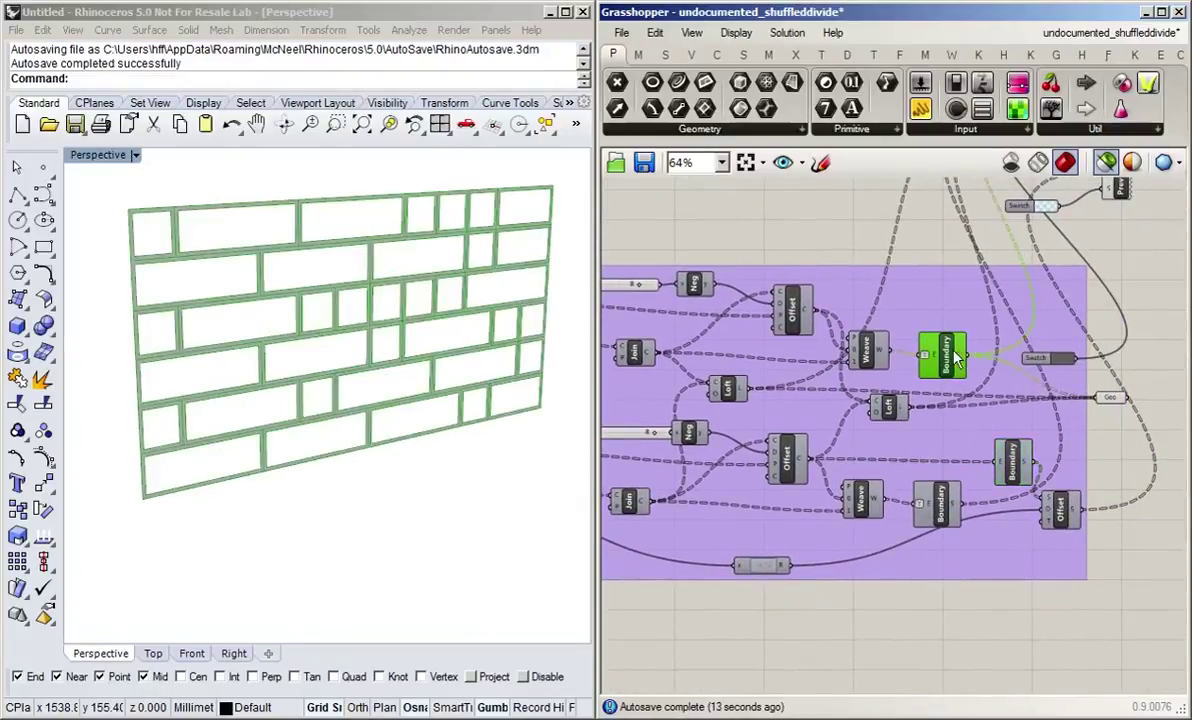
Step: Connect the lower Boundary component's output to the Geometry parameter as an additional source
{"action": "right_click_drag", "start_coordinate": [915, 442], "coordinate": [905, 395]}
{"action": "left_click", "coordinate": [929, 455]}
{"action": "right_click_drag", "start_coordinate": [1043, 460], "coordinate": [859, 461]}
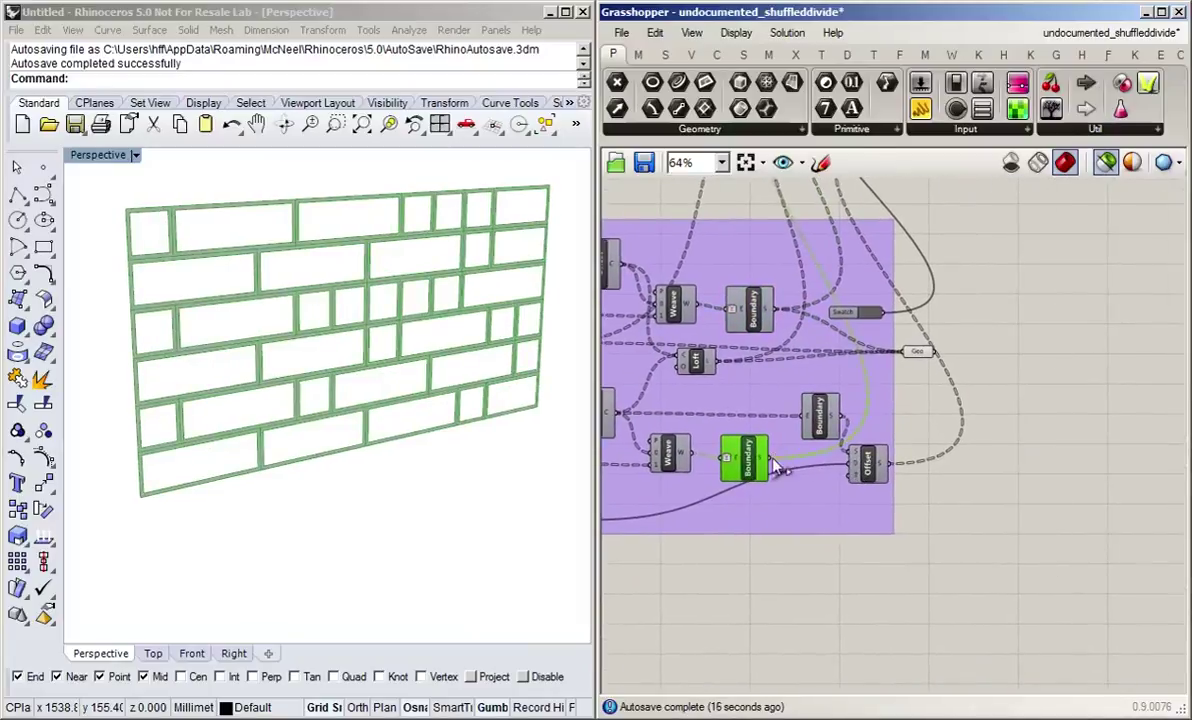
{"action": "right_click_drag", "start_coordinate": [906, 390], "coordinate": [828, 428]}
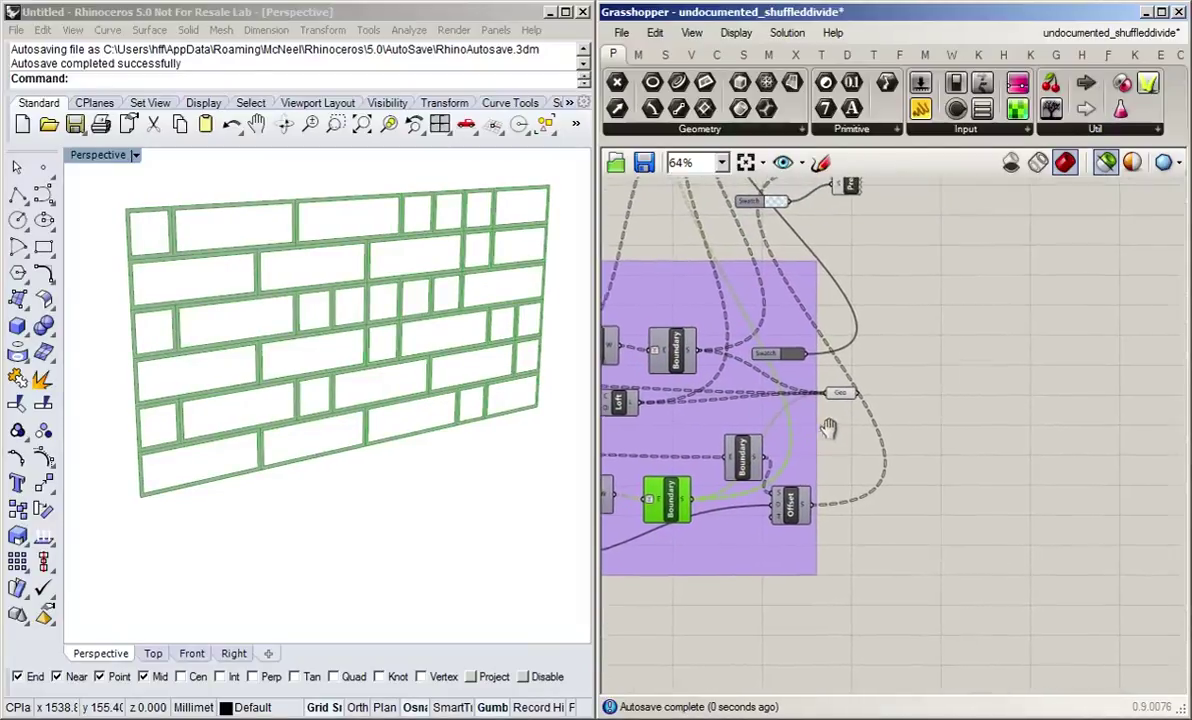
{"action": "scroll", "coordinate": [828, 420], "scroll_direction": "down", "scroll_amount": 1}
Step: Add the Geometry parameter to the purple group
{"action": "left_click", "coordinate": [848, 388]}
{"action": "scroll", "coordinate": [857, 415], "scroll_direction": "up", "scroll_amount": 4}
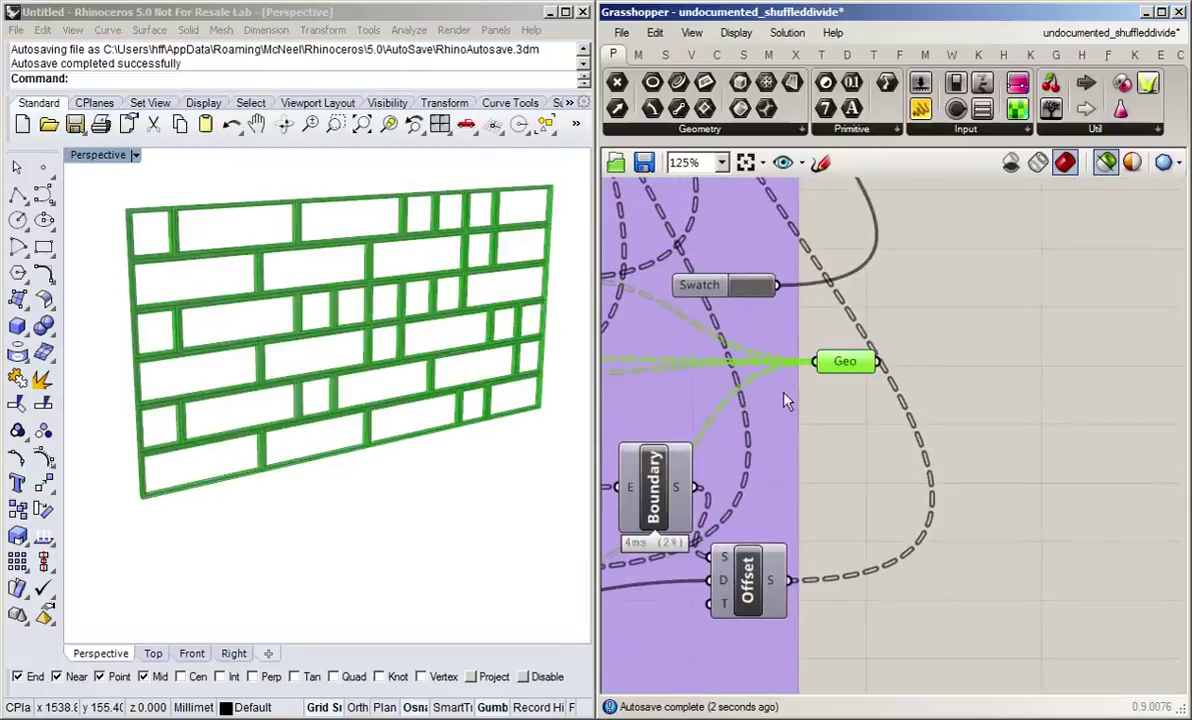
{"action": "right_click", "coordinate": [785, 400]}
{"action": "left_click", "coordinate": [790, 510]}
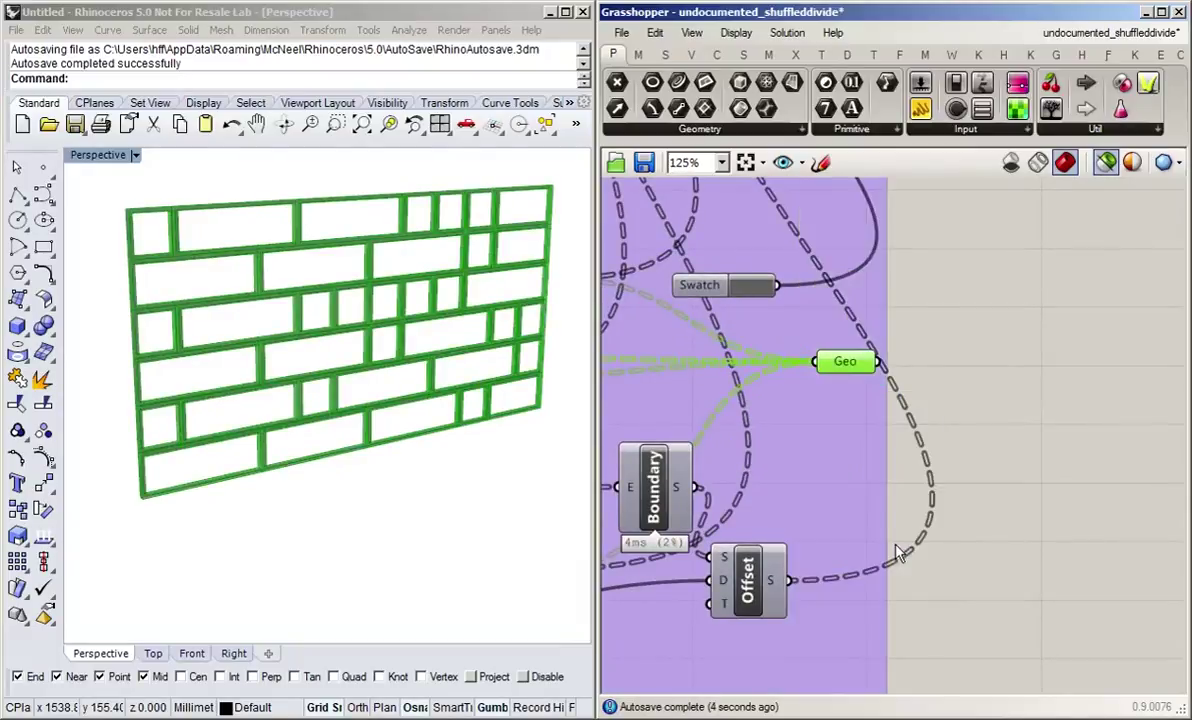
Step: Move the Preview component fed by the Lofts and Boundaries well outside the purple group and shift its dark Swatch towards it
{"action": "left_click", "coordinate": [966, 294]}
{"action": "scroll", "coordinate": [967, 280], "scroll_direction": "down", "scroll_amount": 2}
{"action": "right_click_drag", "start_coordinate": [967, 279], "coordinate": [925, 439]}
{"action": "scroll", "coordinate": [874, 380], "scroll_direction": "down", "scroll_amount": 2}
{"action": "left_click_drag", "start_coordinate": [838, 246], "coordinate": [1039, 404]}
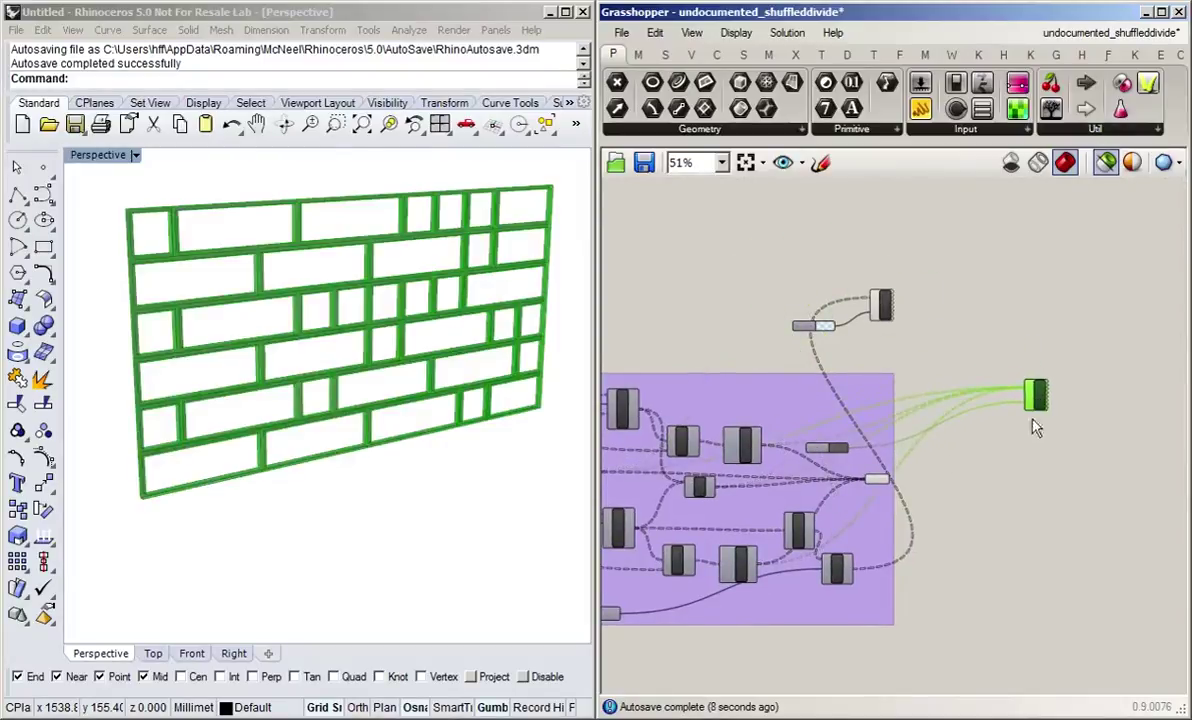
{"action": "right_click_drag", "start_coordinate": [1006, 478], "coordinate": [847, 437]}
{"action": "scroll", "coordinate": [662, 430], "scroll_direction": "up", "scroll_amount": 2}
{"action": "left_click_drag", "start_coordinate": [640, 378], "coordinate": [839, 326]}
Step: Remove the dark Swatch from the purple group and place it above its Preview component's input wires
{"action": "right_click", "coordinate": [875, 370]}
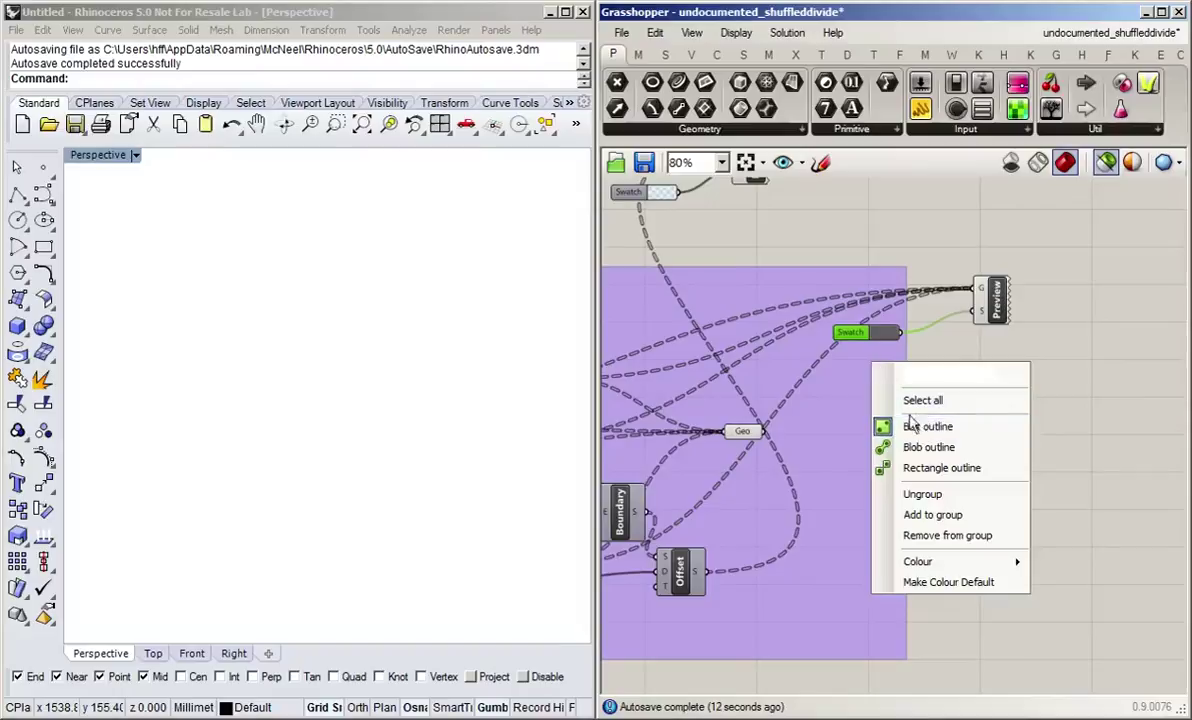
{"action": "right_click", "coordinate": [847, 408]}
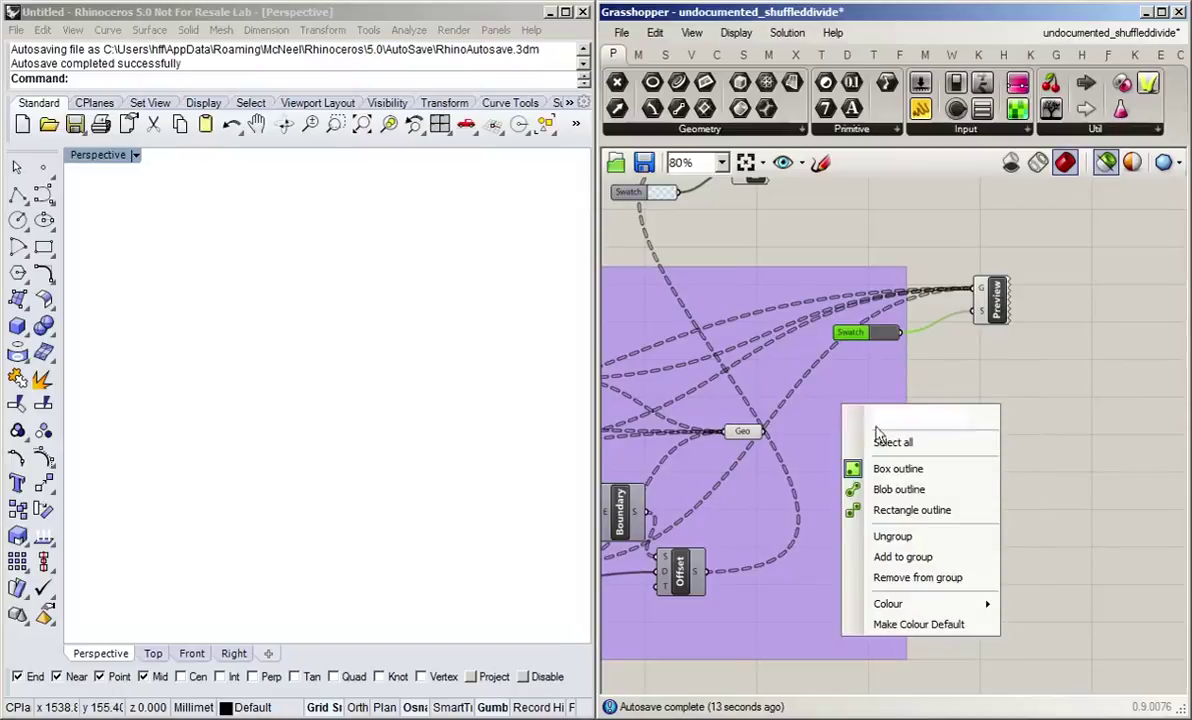
{"action": "left_click", "coordinate": [928, 577]}
{"action": "left_click", "coordinate": [937, 421]}
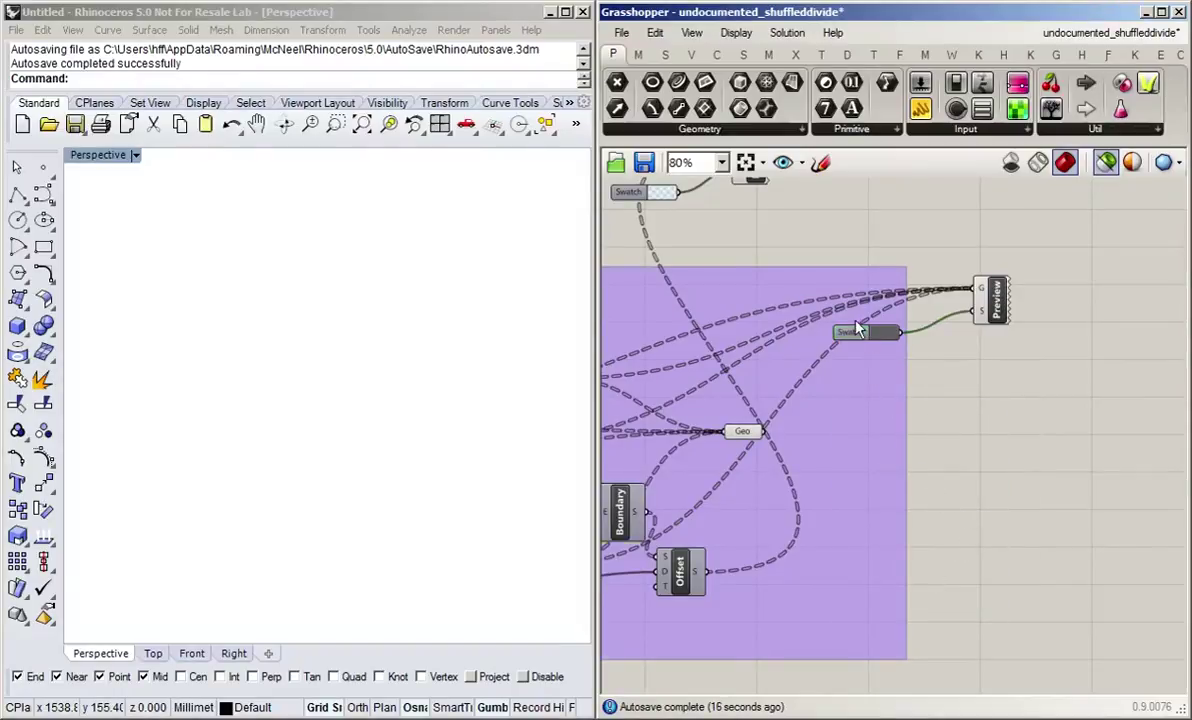
{"action": "left_click", "coordinate": [852, 331]}
{"action": "right_click", "coordinate": [836, 406]}
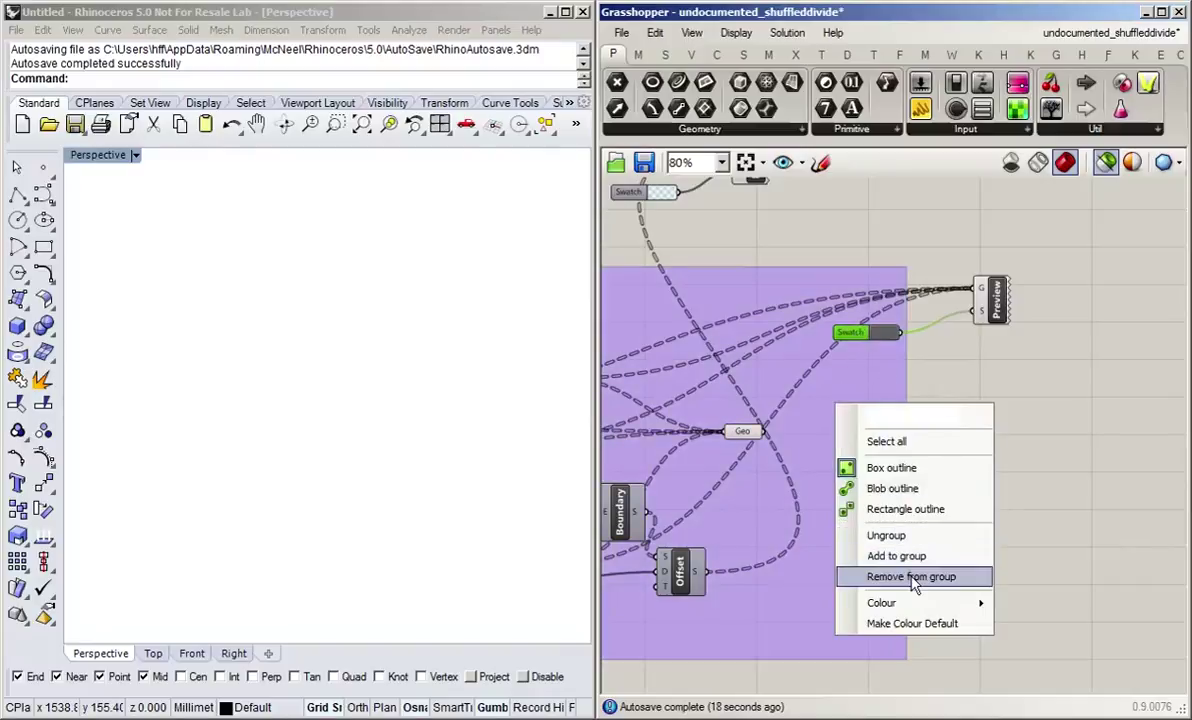
{"action": "left_click", "coordinate": [913, 578]}
{"action": "right_click_drag", "start_coordinate": [929, 524], "coordinate": [972, 304]}
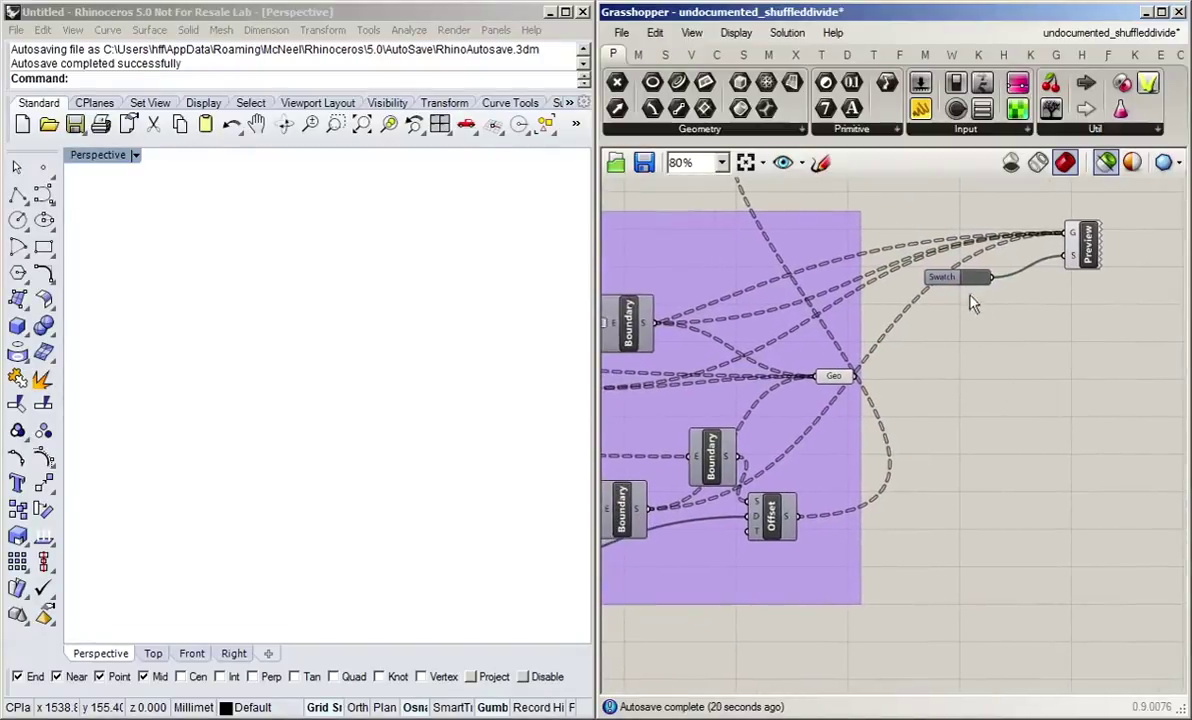
{"action": "left_click_drag", "start_coordinate": [960, 278], "coordinate": [972, 205]}
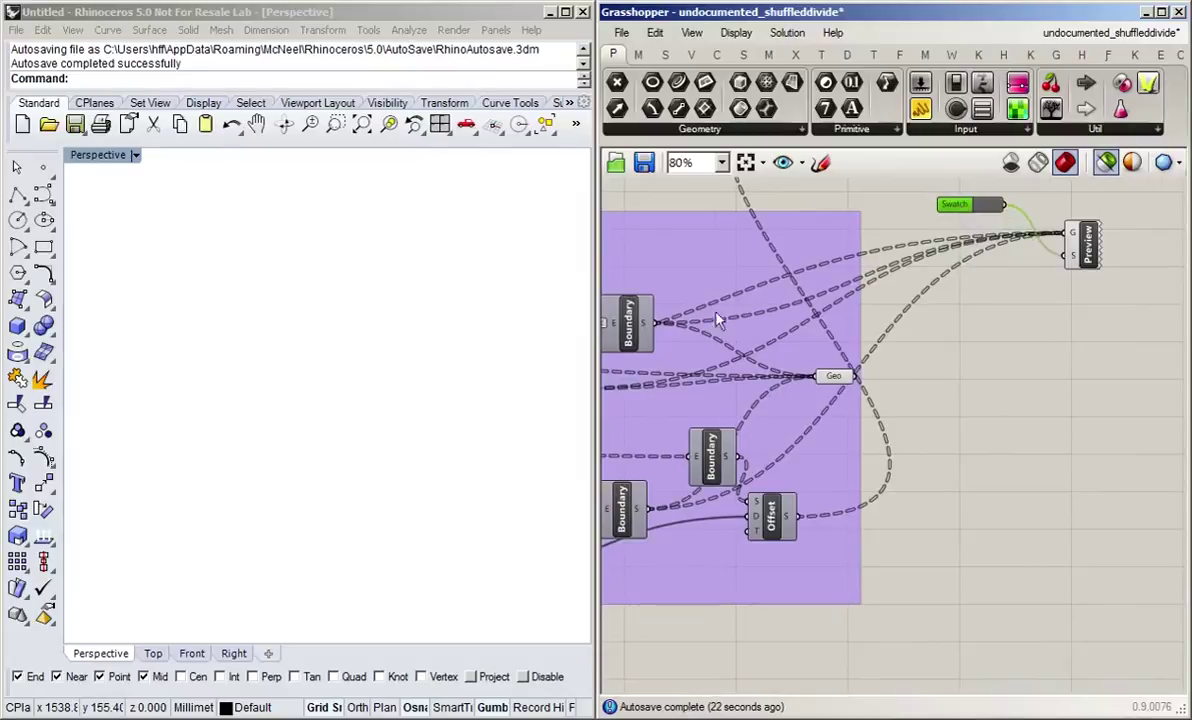
Step: Connect the Geometry parameter to the G input of the dark-swatch Preview, replacing the direct Loft and Boundary wires
{"action": "scroll", "coordinate": [957, 443], "scroll_direction": "down", "scroll_amount": 4}
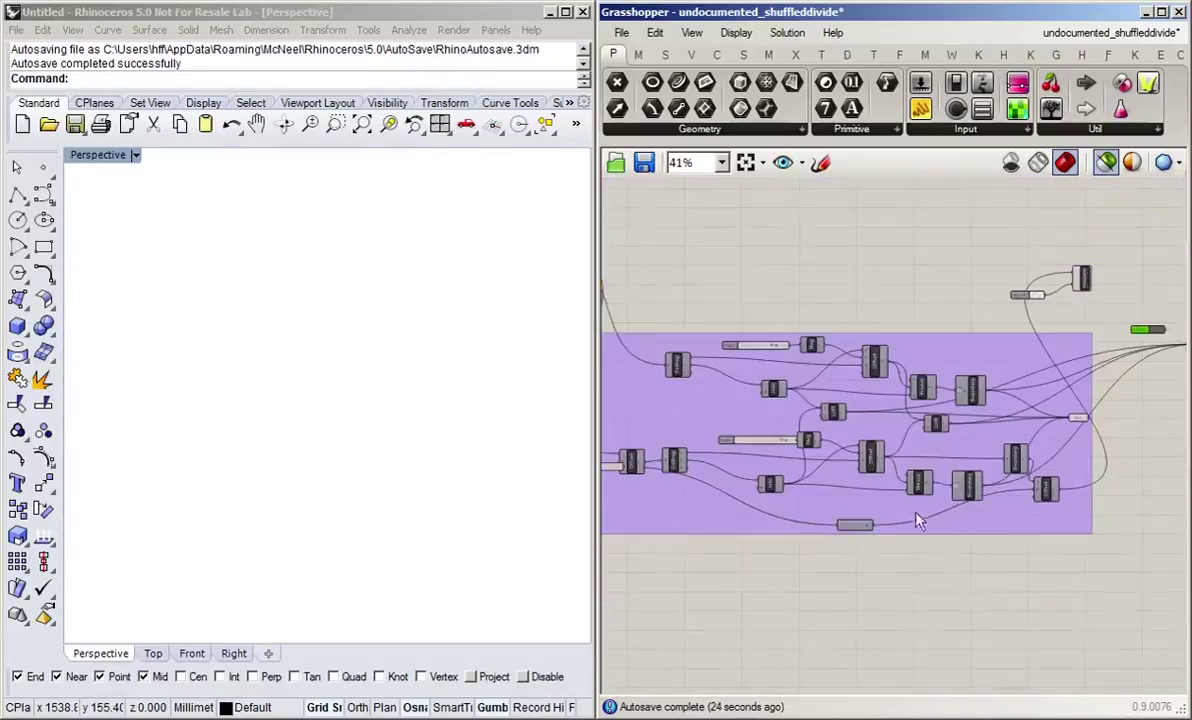
{"action": "right_click_drag", "start_coordinate": [1036, 563], "coordinate": [783, 593]}
{"action": "scroll", "coordinate": [935, 385], "scroll_direction": "up", "scroll_amount": 4}
{"action": "right_click_drag", "start_coordinate": [898, 512], "coordinate": [929, 466]}
{"action": "scroll", "coordinate": [814, 420], "scroll_direction": "up", "scroll_amount": 2}
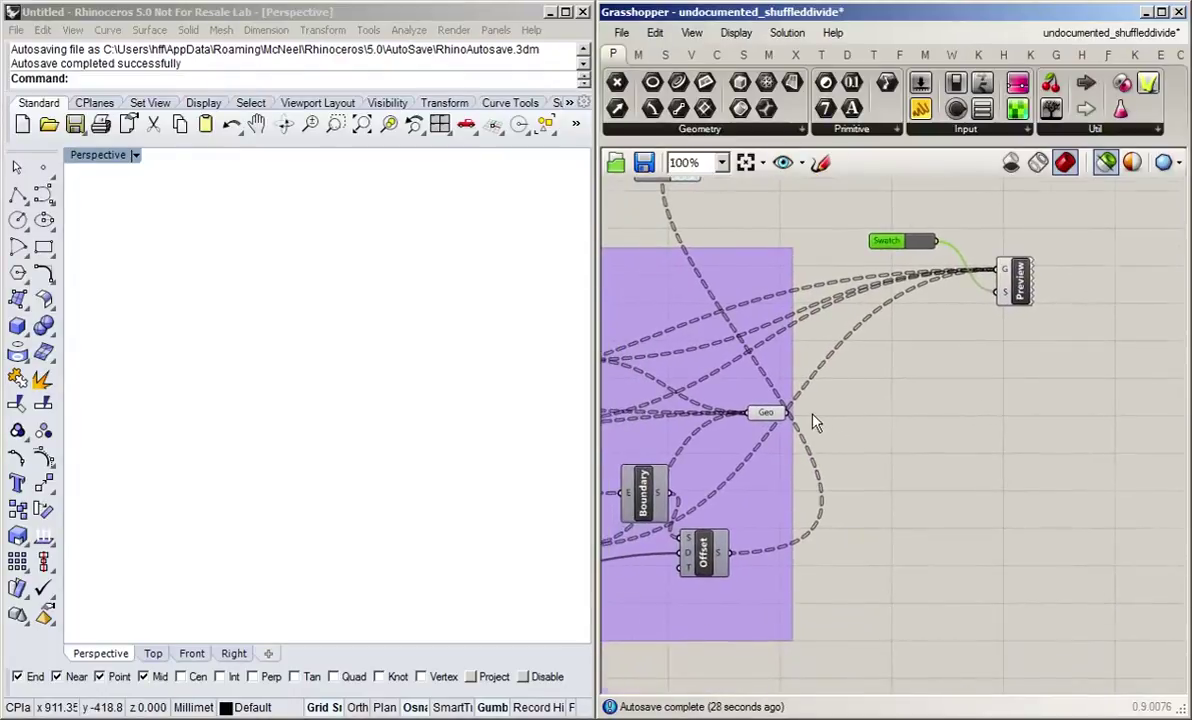
{"action": "left_click_drag", "start_coordinate": [776, 415], "coordinate": [1107, 195]}
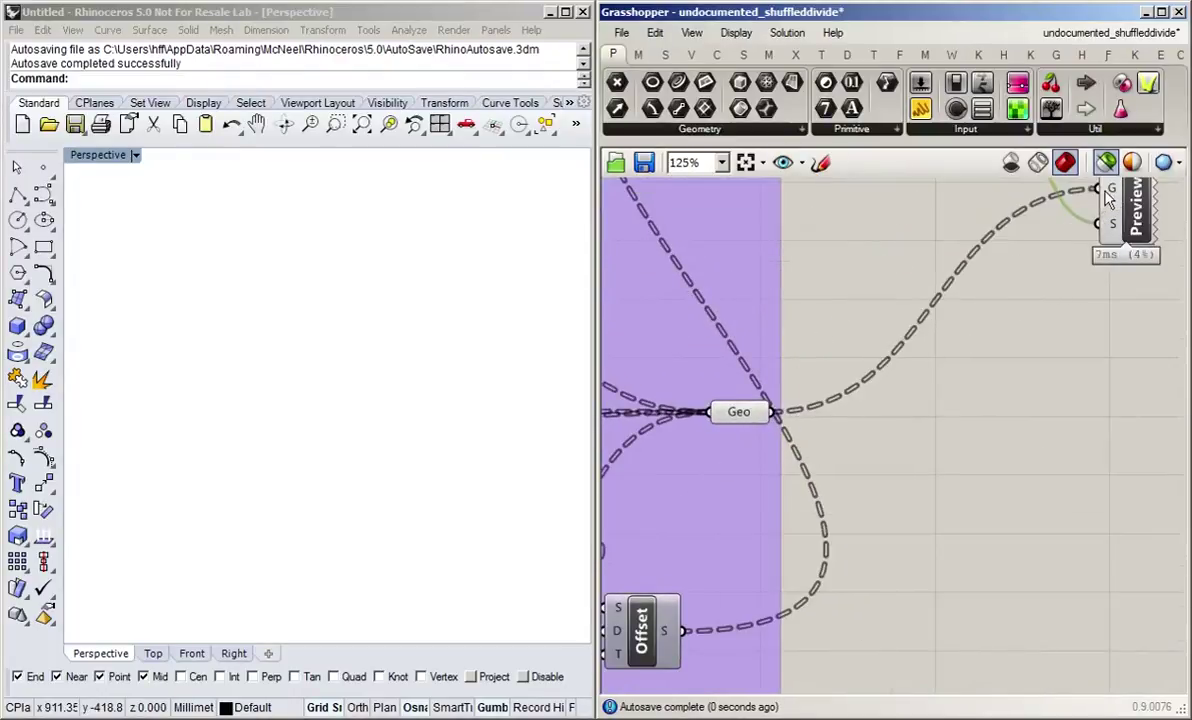
Step: Move the dark Swatch down beside the S input of its Preview component
{"action": "scroll", "coordinate": [1005, 362], "scroll_direction": "down", "scroll_amount": 3}
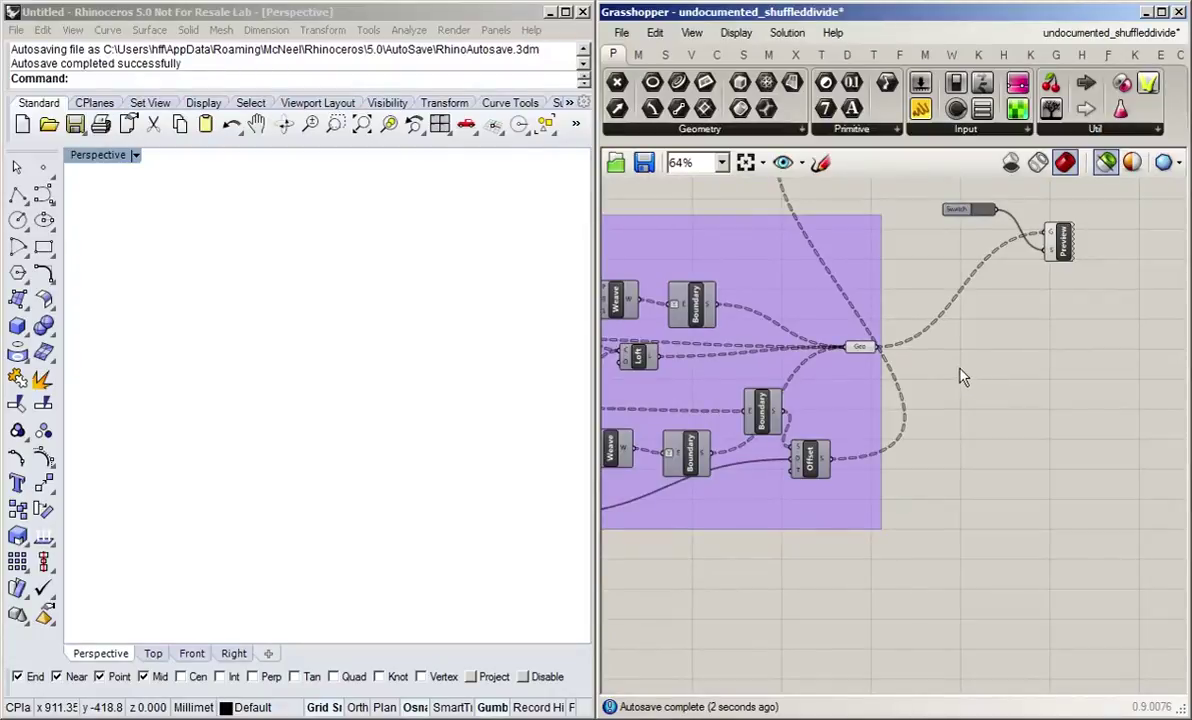
{"action": "left_click_drag", "start_coordinate": [964, 210], "coordinate": [977, 253]}
{"action": "left_click", "coordinate": [928, 379]}
Step: Rename the grouped Geometry parameter to Windowframes
{"action": "right_click_drag", "start_coordinate": [928, 379], "coordinate": [966, 297]}
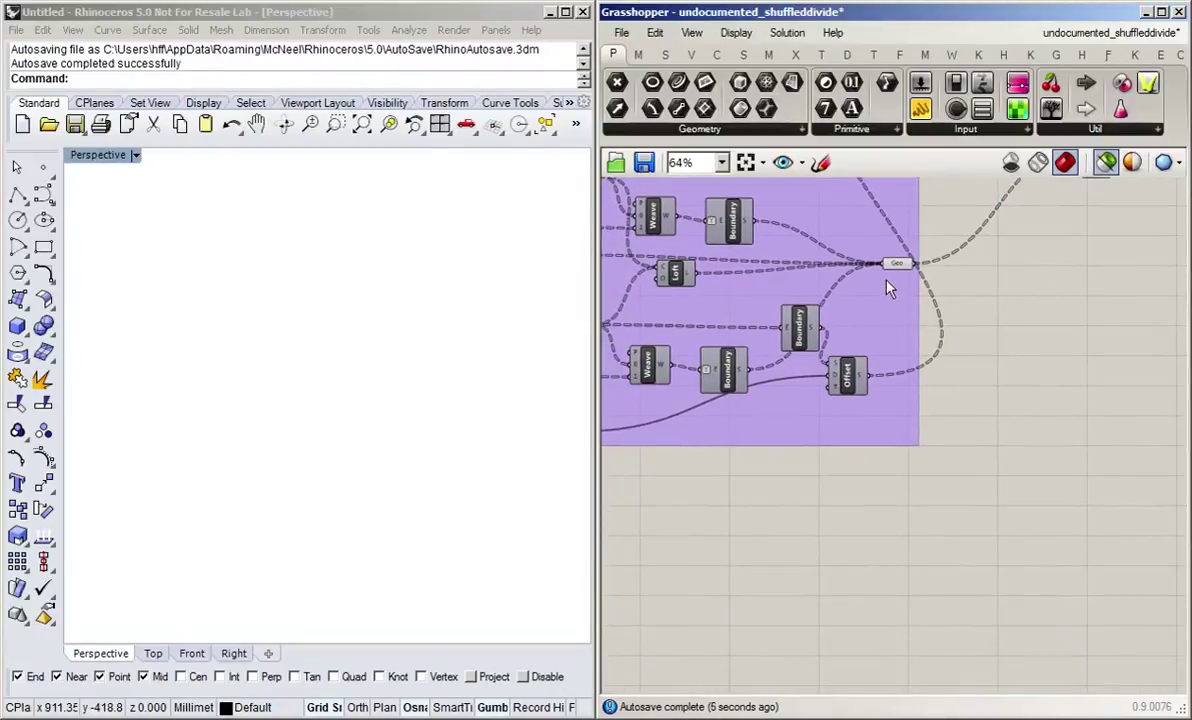
{"action": "scroll", "coordinate": [890, 288], "scroll_direction": "up", "scroll_amount": 3}
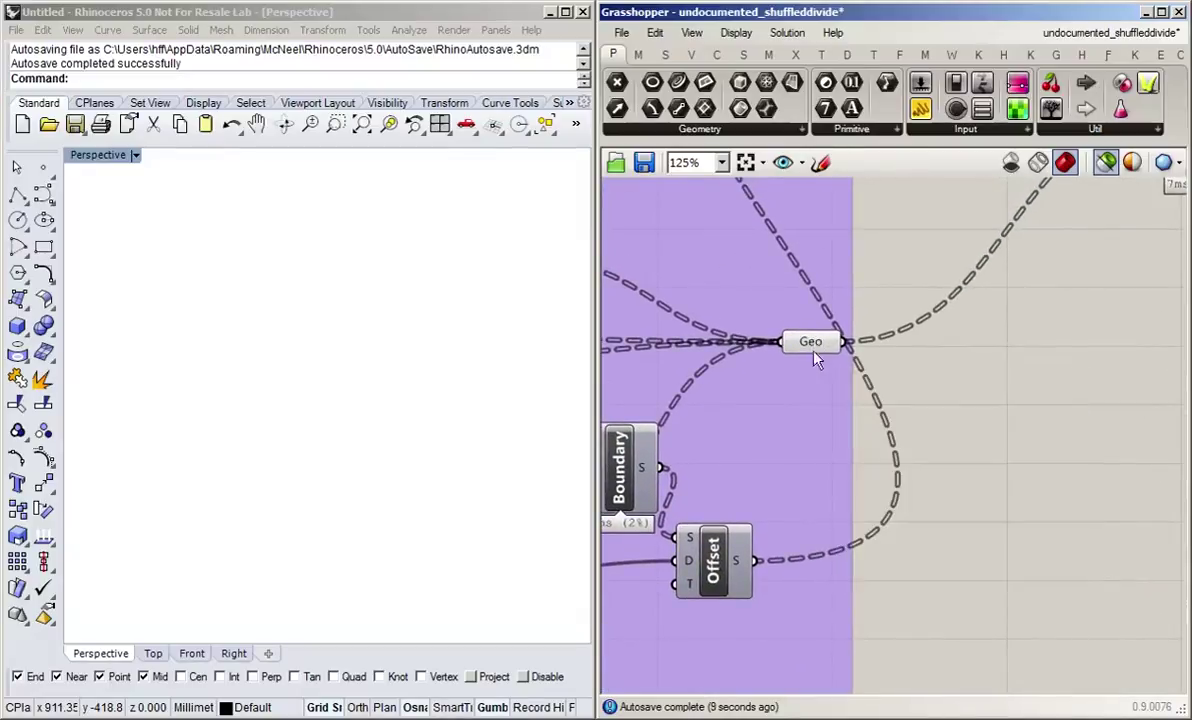
{"action": "mouse_move", "coordinate": [813, 346]}
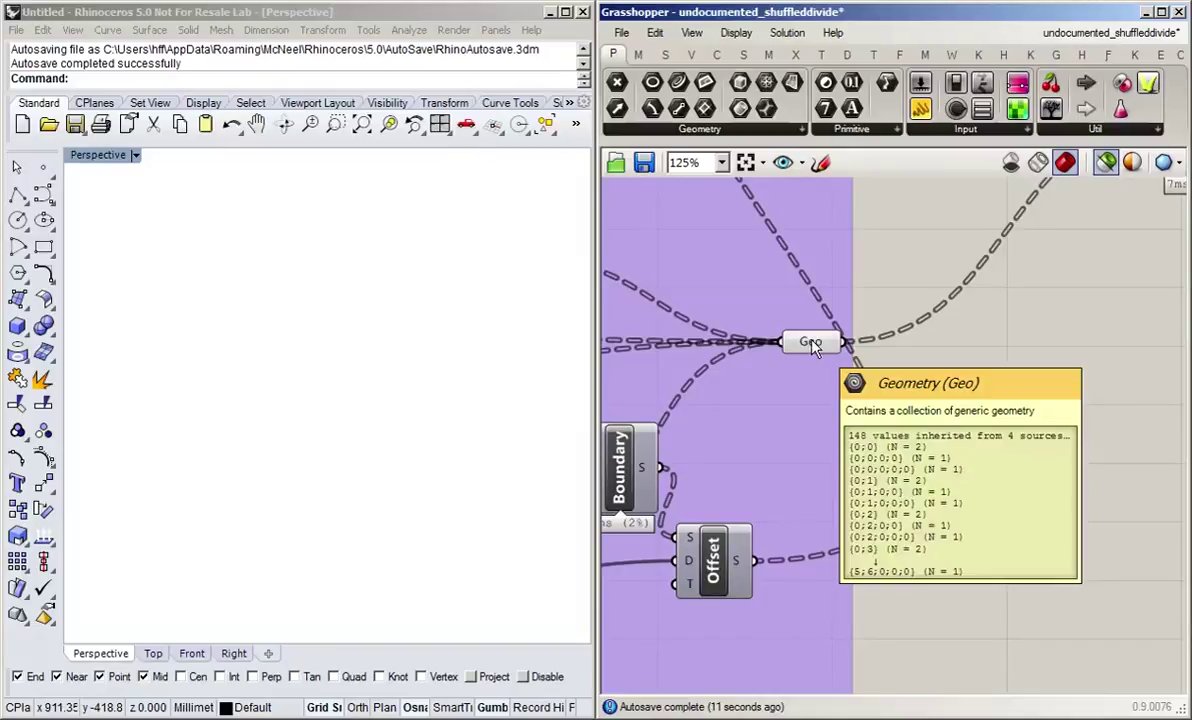
{"action": "right_click", "coordinate": [811, 344]}
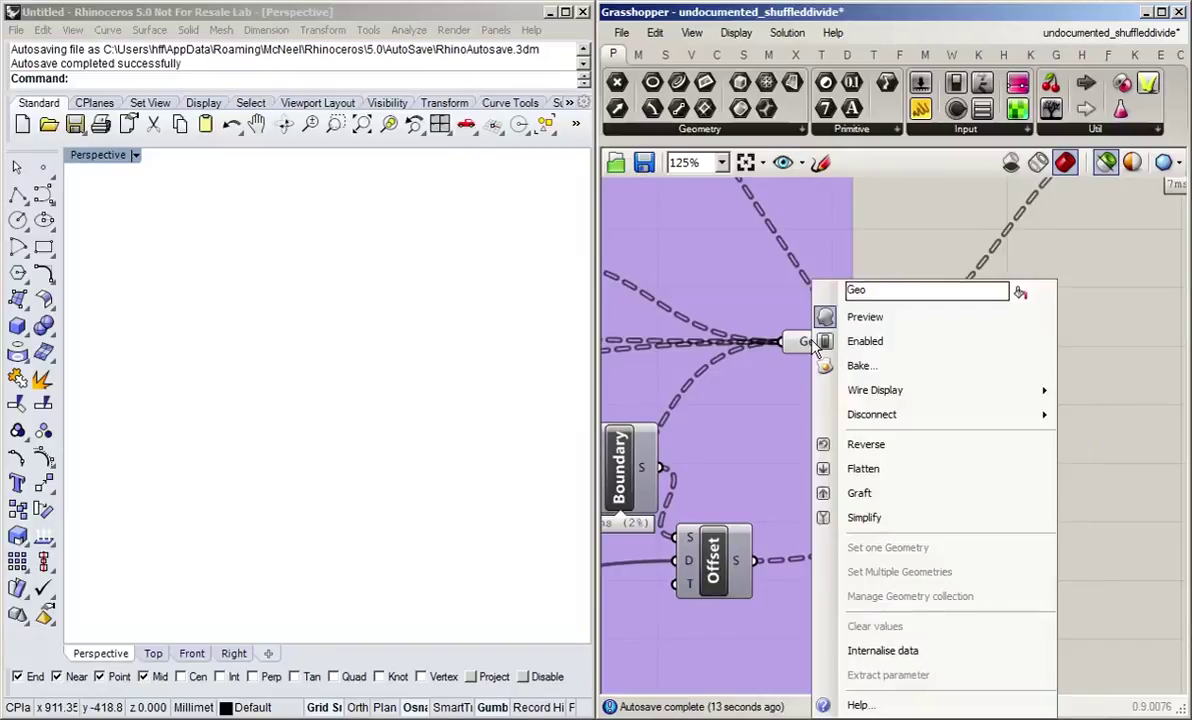
{"action": "type", "text": "Windowframes"}
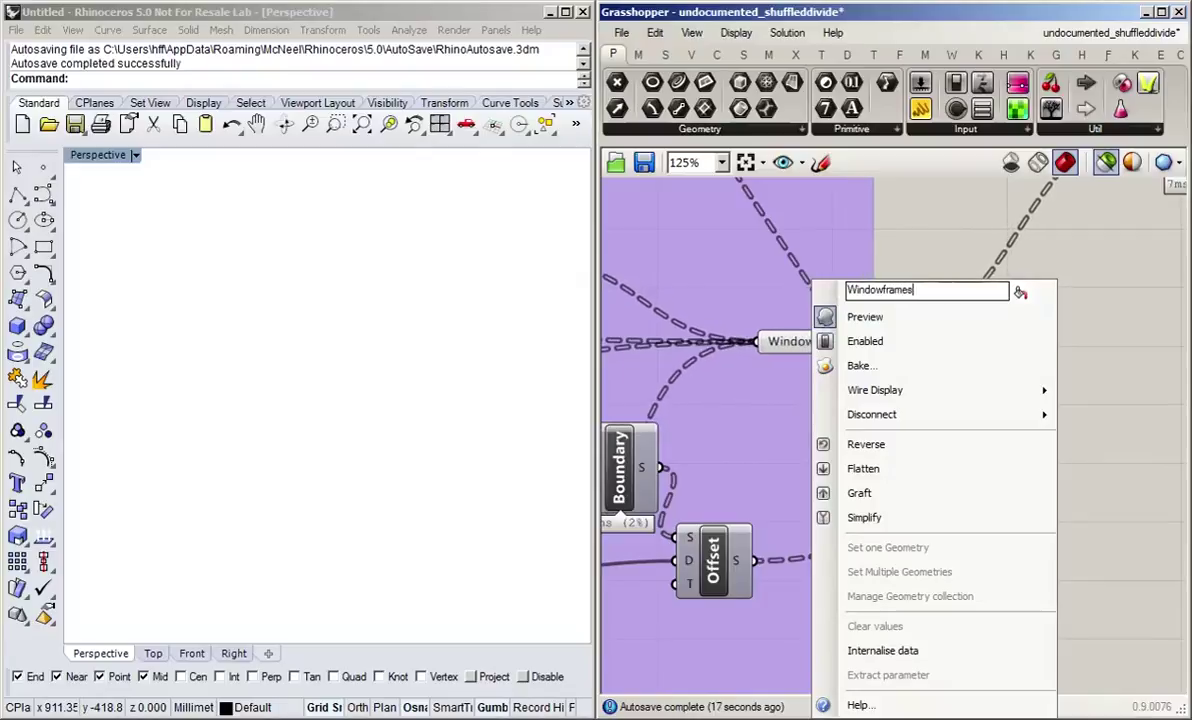
{"action": "key", "text": "Return"}
Step: Move the light Swatch and its Preview component from above the group to below the dark-swatch Preview
{"action": "scroll", "coordinate": [960, 402], "scroll_direction": "down", "scroll_amount": 5}
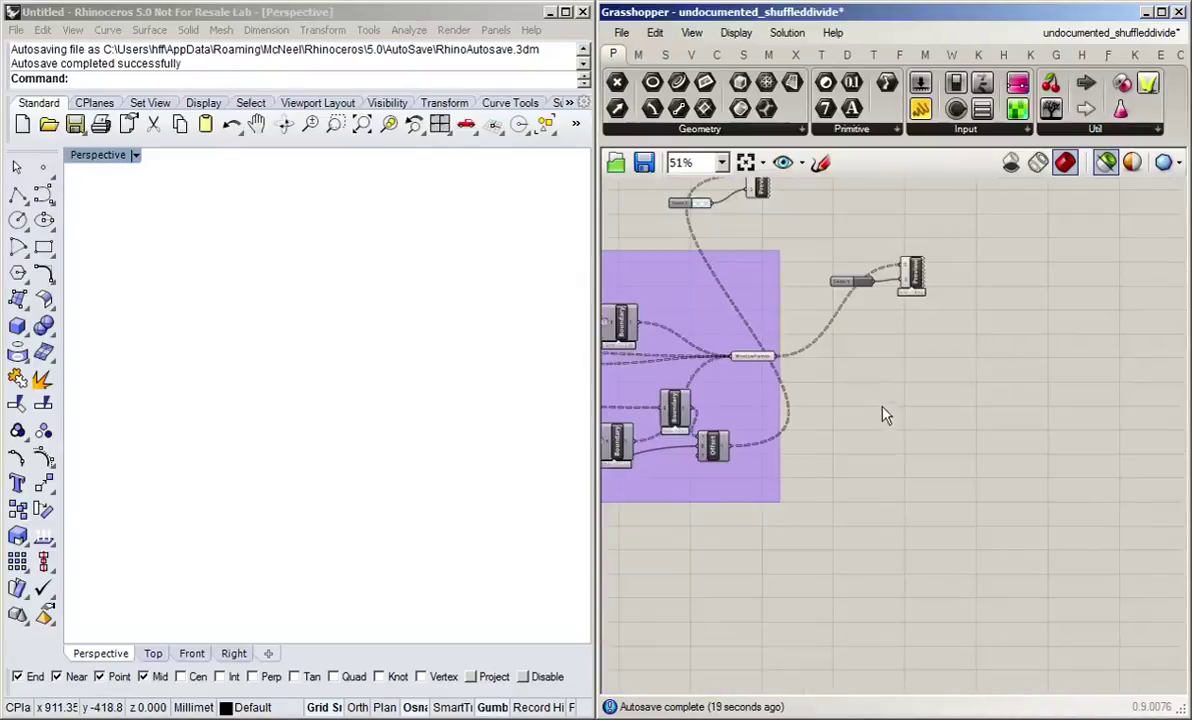
{"action": "right_click_drag", "start_coordinate": [883, 412], "coordinate": [867, 443]}
{"action": "left_click_drag", "start_coordinate": [796, 229], "coordinate": [700, 310]}
{"action": "left_click_drag", "start_coordinate": [777, 277], "coordinate": [958, 500]}
{"action": "left_click", "coordinate": [833, 470]}
{"action": "scroll", "coordinate": [833, 495], "scroll_direction": "up", "scroll_amount": 4}
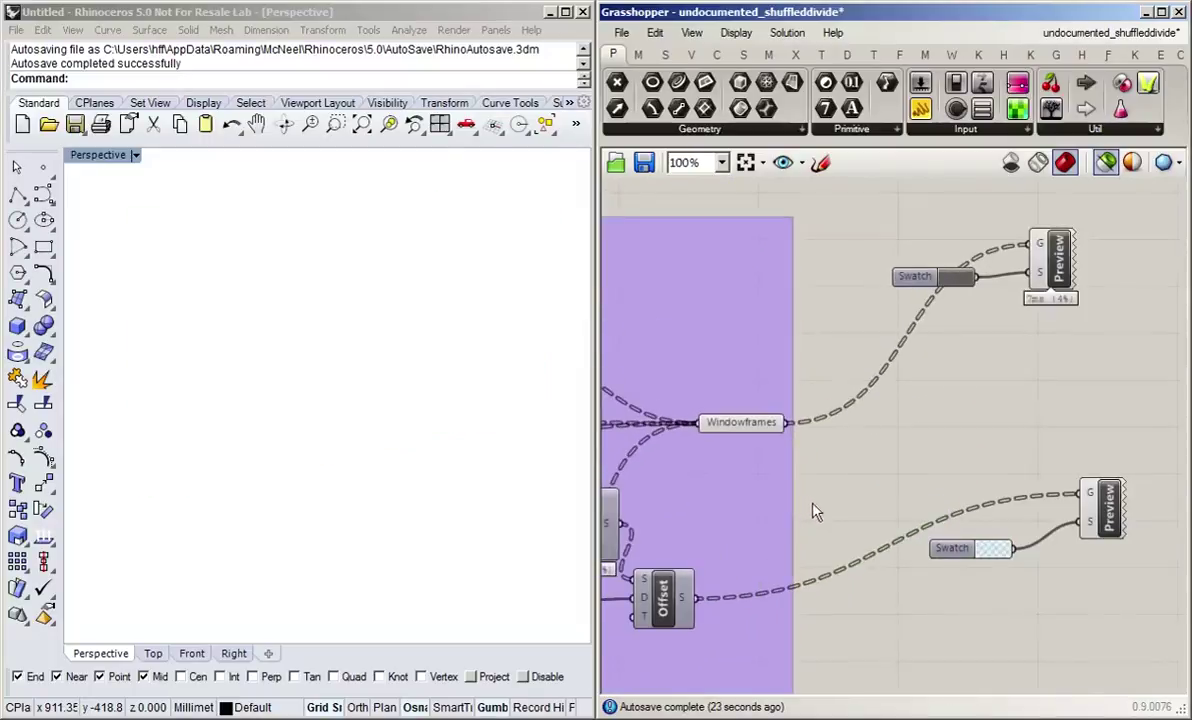
Step: Add a second Geometry parameter between the Offset component and the light-swatch Preview
{"action": "right_click_drag", "start_coordinate": [811, 510], "coordinate": [848, 378]}
{"action": "double_click", "coordinate": [848, 378]}
{"action": "type", "text": "geo"}
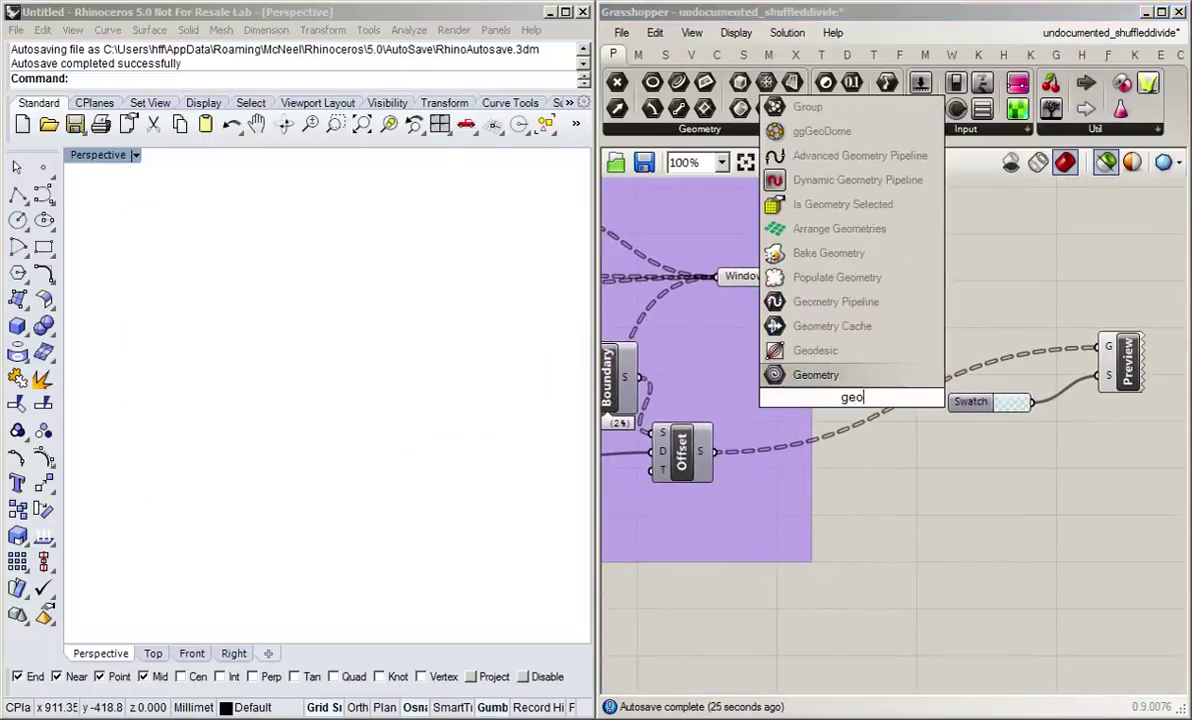
{"action": "key", "text": "Return"}
Step: Rename the new Geometry parameter to Windowpanes
{"action": "right_click", "coordinate": [855, 402]}
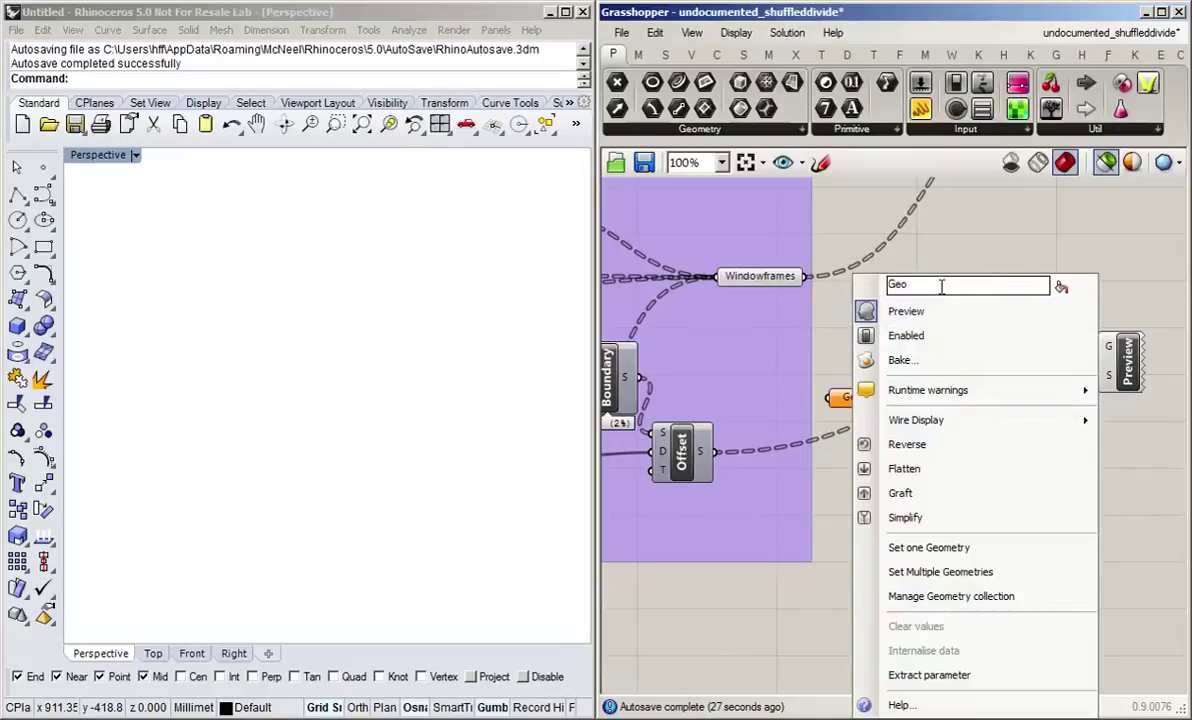
{"action": "type", "text": "Windos"}
{"action": "type", "text": "plane"}
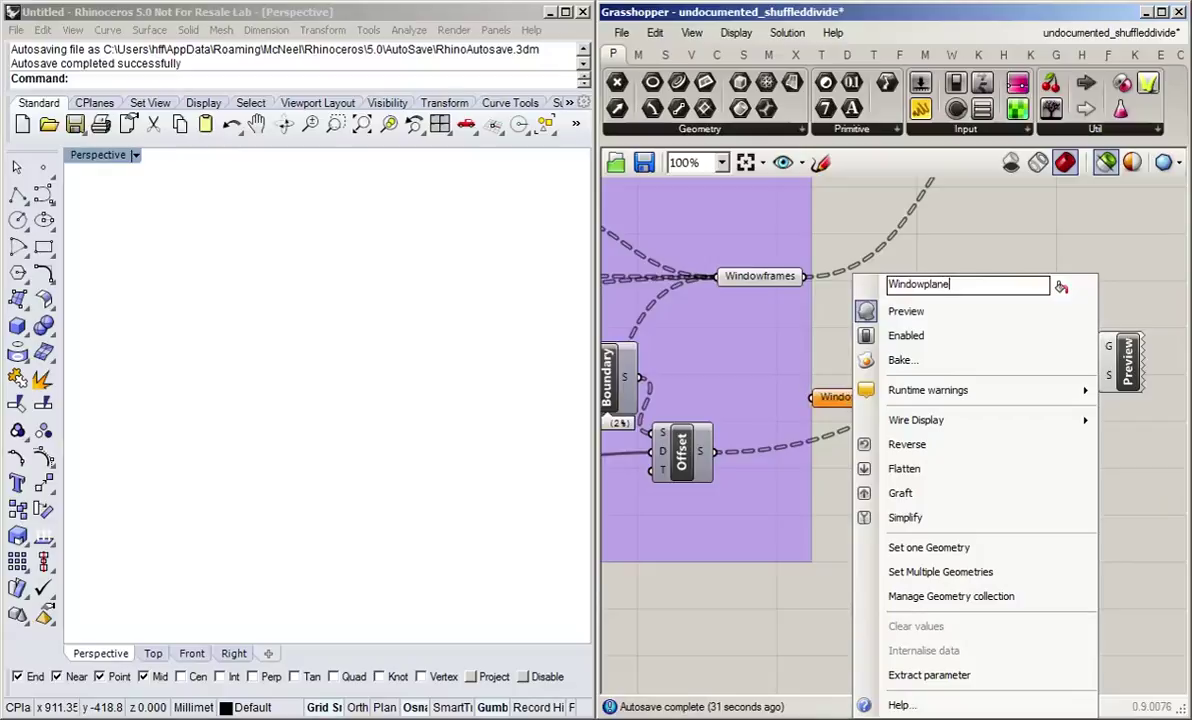
{"action": "type", "text": "anes"}
{"action": "key", "text": "Return"}
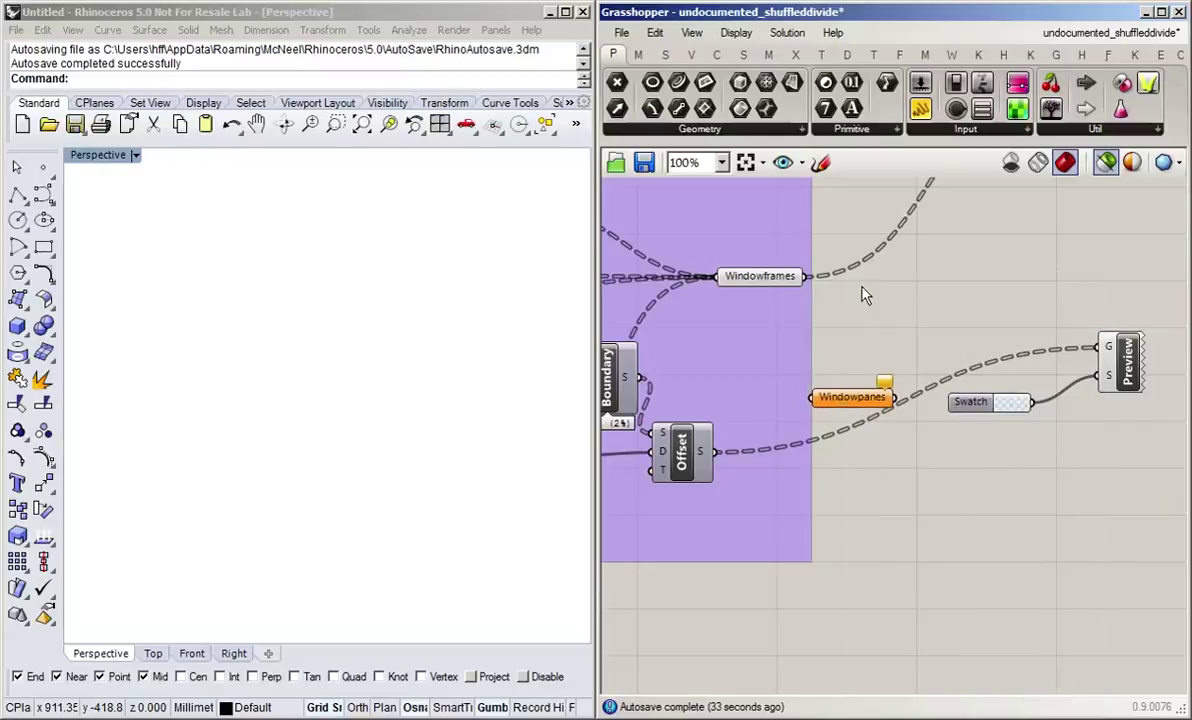
Step: Add Windowpanes to the purple group and wire it between the Offset output and the light-swatch Preview's G input
{"action": "right_click", "coordinate": [700, 350]}
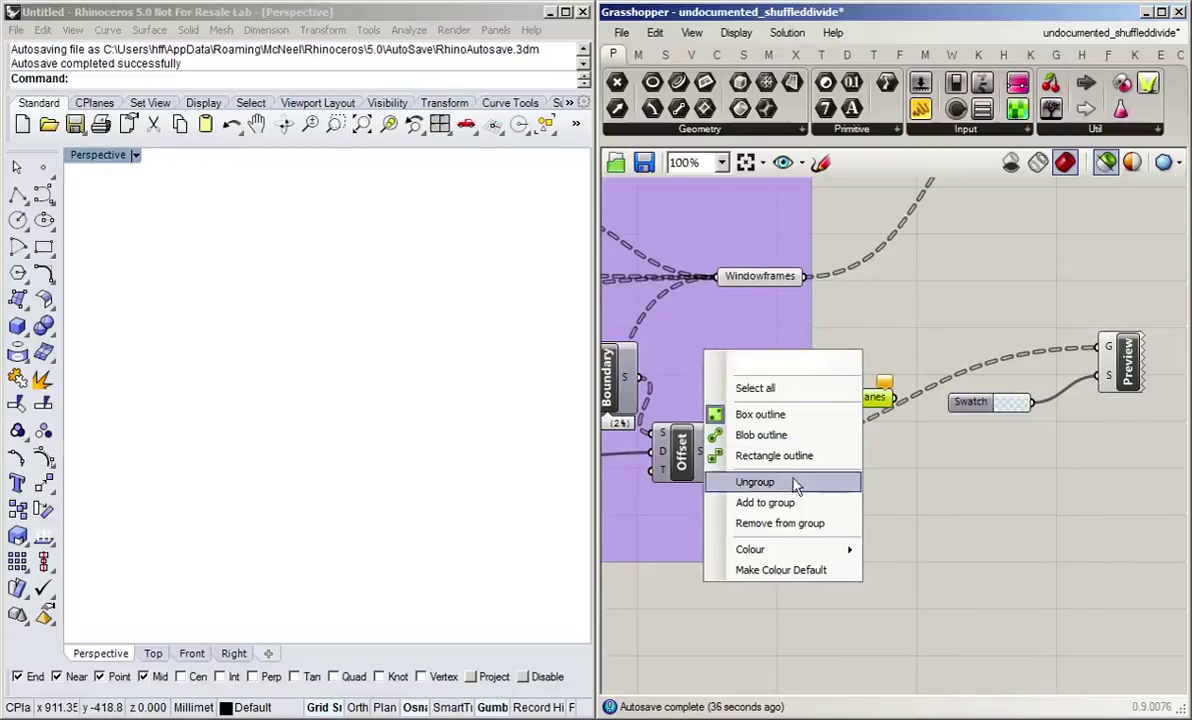
{"action": "left_click", "coordinate": [808, 505]}
{"action": "left_click_drag", "start_coordinate": [853, 399], "coordinate": [809, 385]}
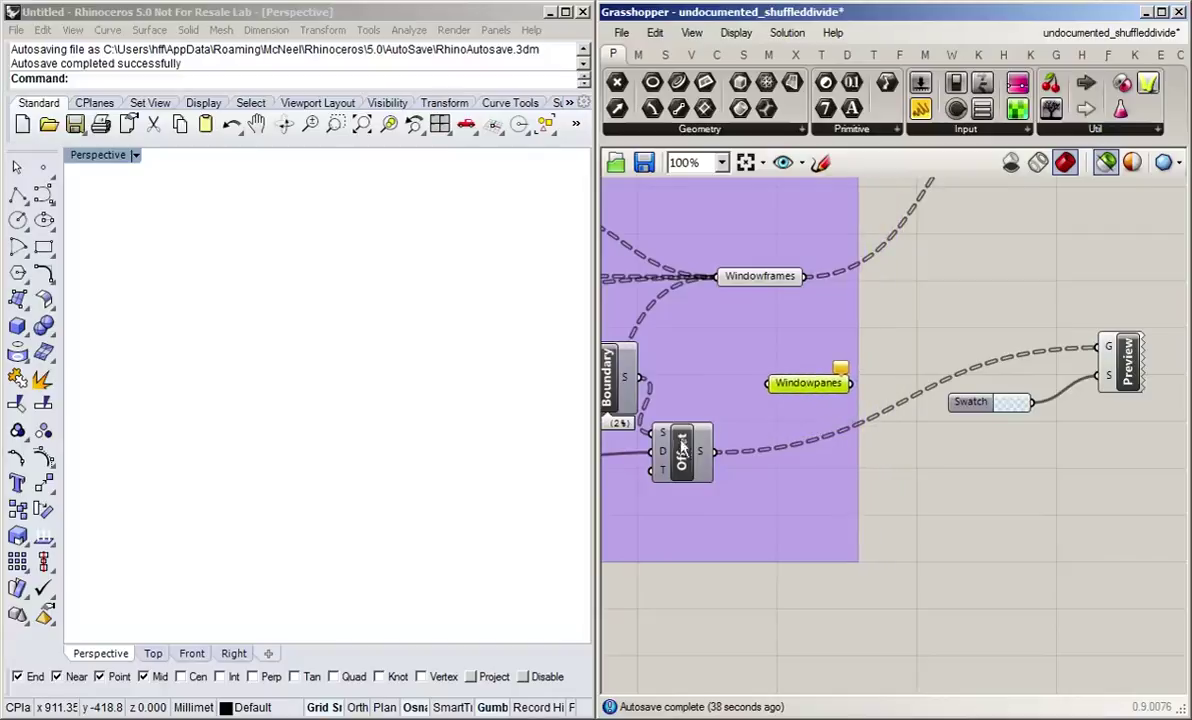
{"action": "left_click_drag", "start_coordinate": [716, 455], "coordinate": [768, 383]}
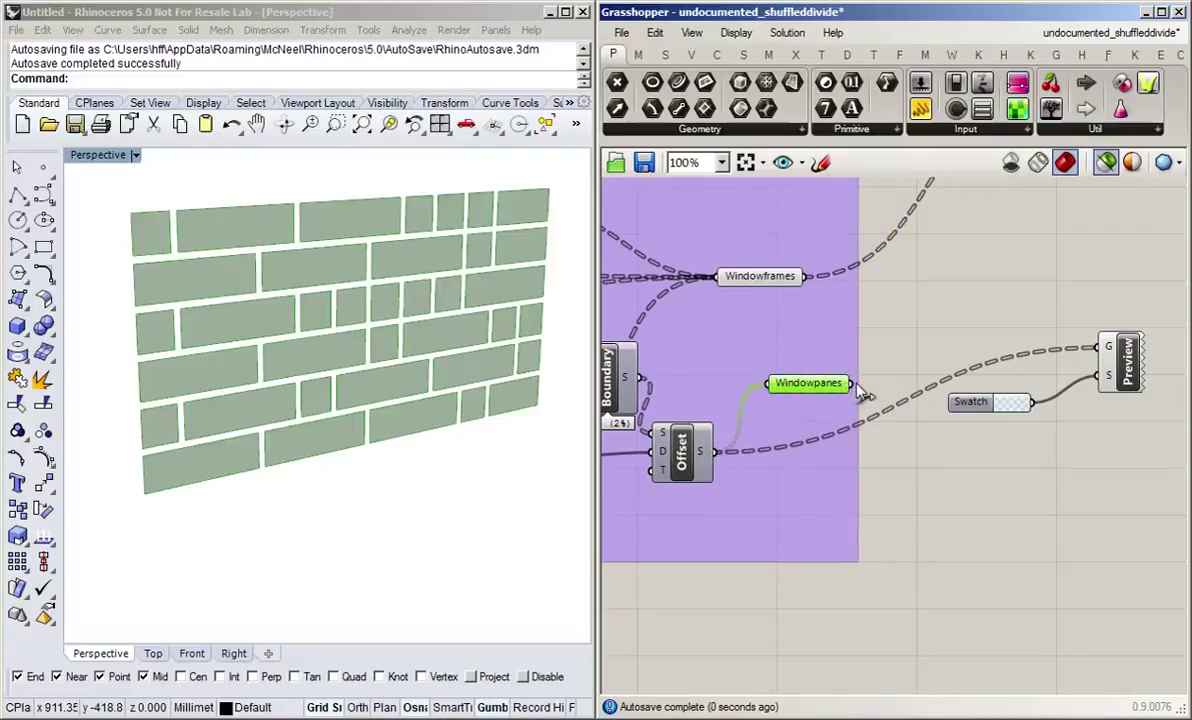
{"action": "left_click_drag", "start_coordinate": [852, 383], "coordinate": [1103, 350]}
Step: Move the Windowframes parameter directly above Windowpanes at the edge of the purple group
{"action": "left_click", "coordinate": [979, 255]}
{"action": "left_click_drag", "start_coordinate": [771, 286], "coordinate": [818, 362]}
{"action": "left_click", "coordinate": [904, 357]}
{"action": "right_click_drag", "start_coordinate": [995, 338], "coordinate": [1133, 285]}
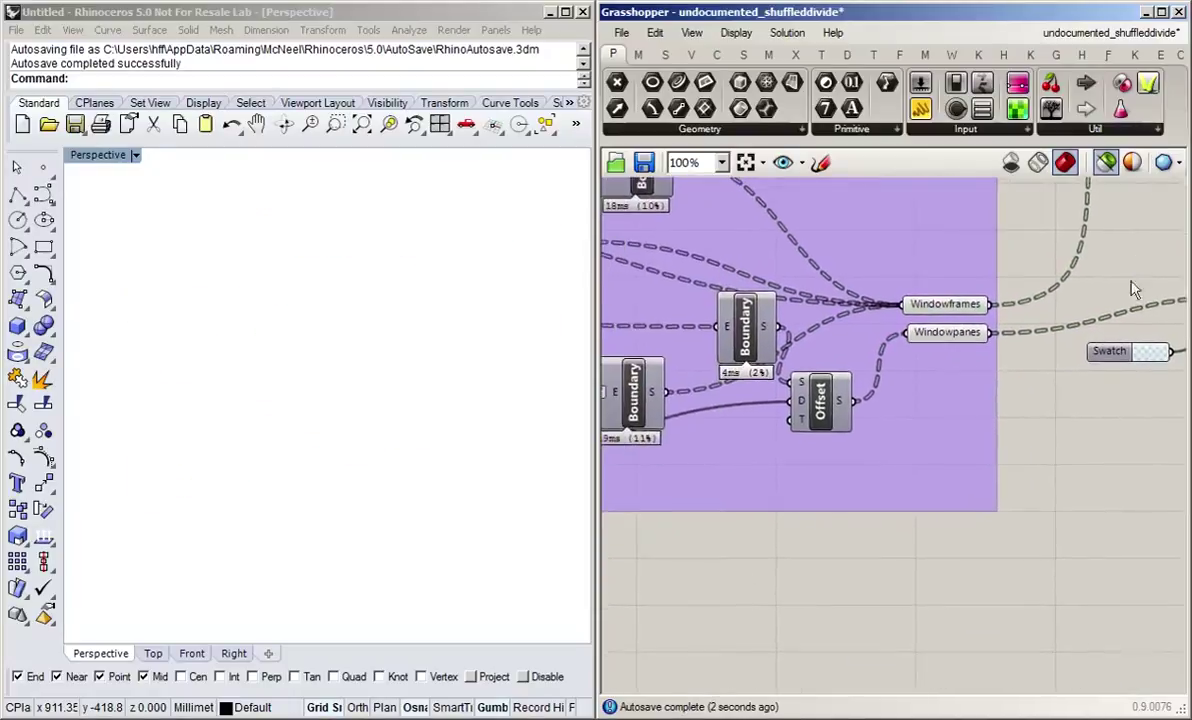
Step: Examine the whole purple group and the data held by its Windowpanes output parameter
{"action": "scroll", "coordinate": [1101, 452], "scroll_direction": "down", "scroll_amount": 2}
{"action": "right_click_drag", "start_coordinate": [1101, 452], "coordinate": [1098, 411]}
{"action": "scroll", "coordinate": [974, 560], "scroll_direction": "down", "scroll_amount": 2}
{"action": "scroll", "coordinate": [1058, 421], "scroll_direction": "down", "scroll_amount": 2}
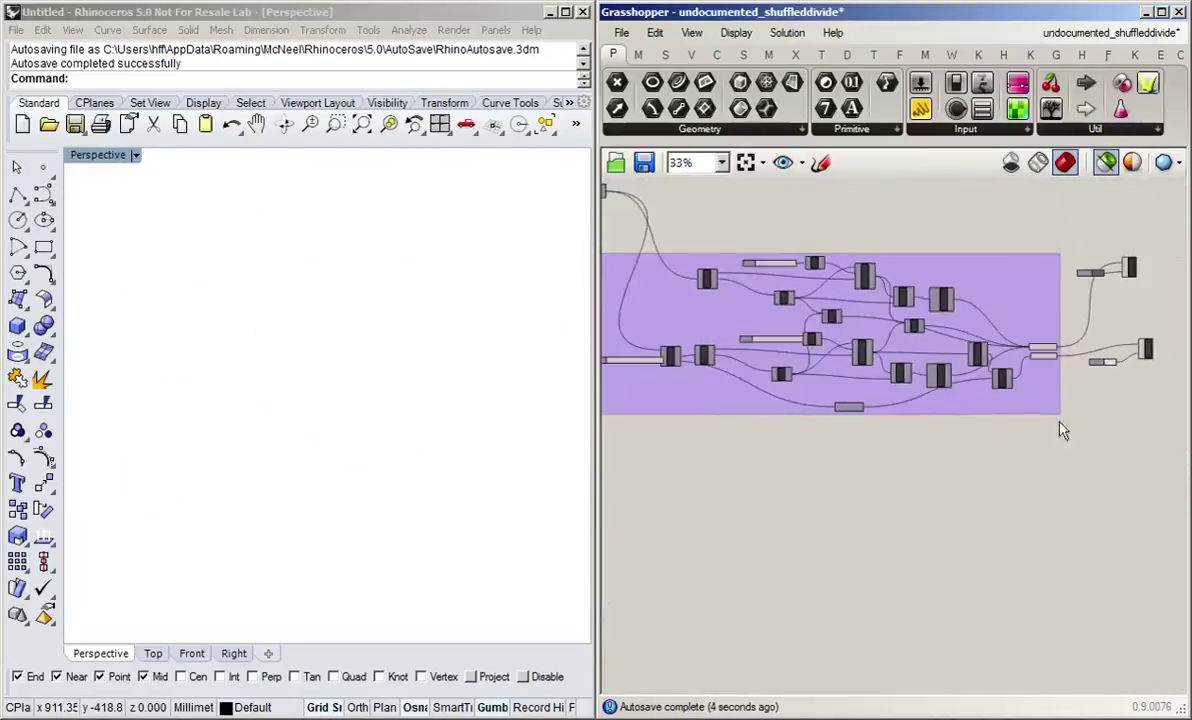
{"action": "right_click_drag", "start_coordinate": [898, 514], "coordinate": [889, 556]}
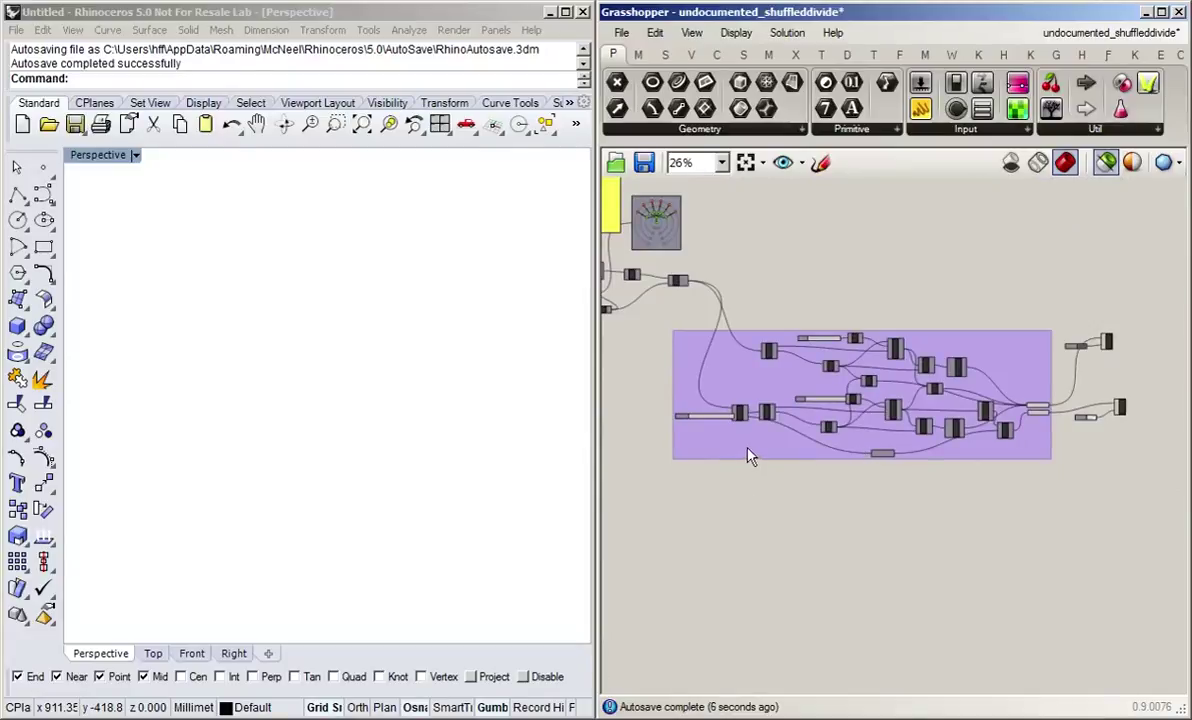
{"action": "right_click_drag", "start_coordinate": [1103, 467], "coordinate": [927, 475]}
{"action": "scroll", "coordinate": [891, 470], "scroll_direction": "up", "scroll_amount": 5}
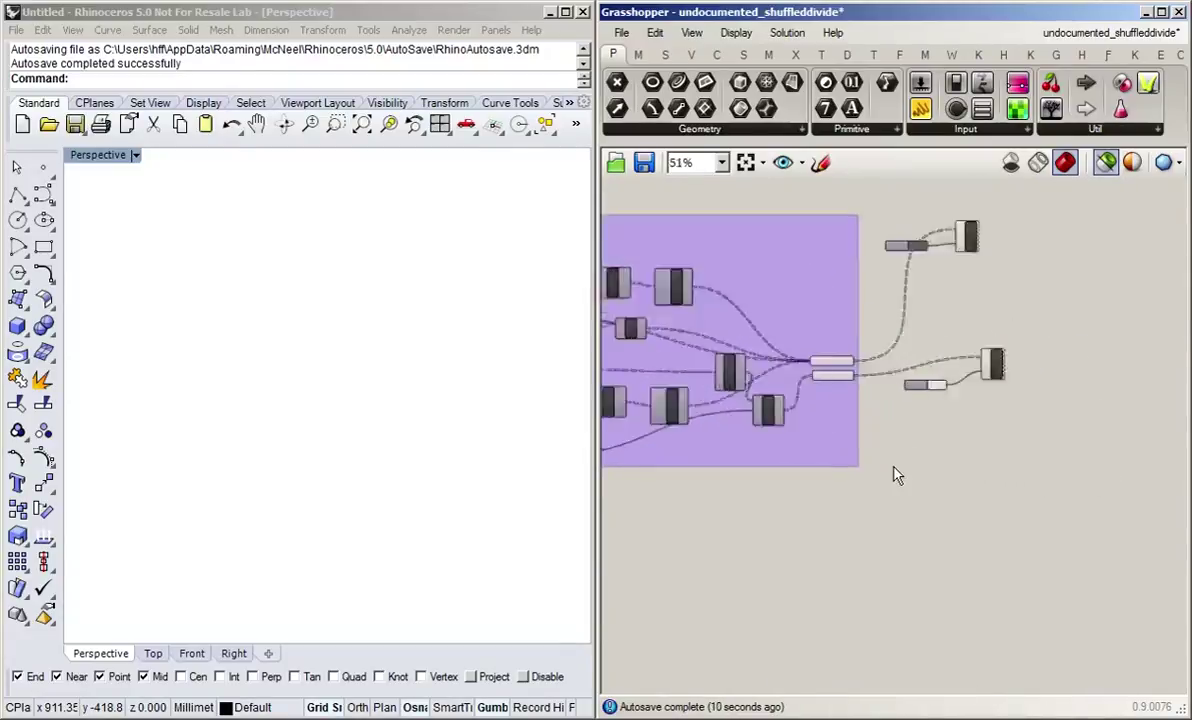
{"action": "scroll", "coordinate": [862, 397], "scroll_direction": "up", "scroll_amount": 4}
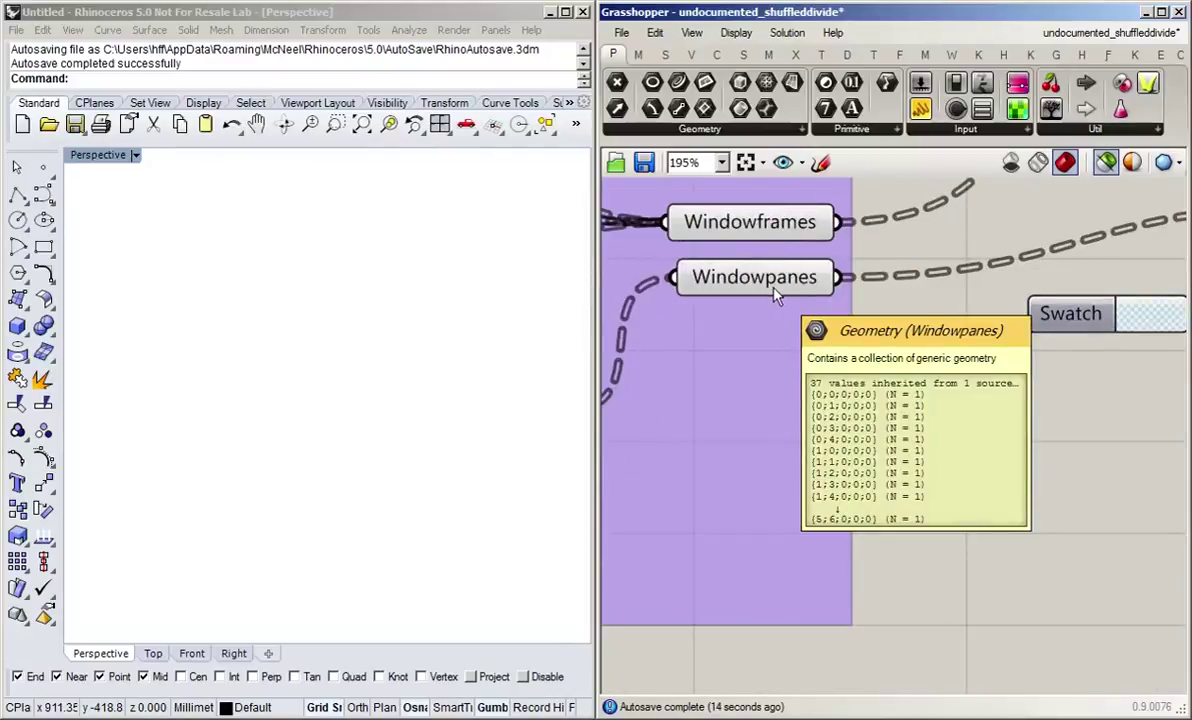
Step: Move the light Swatch and its Preview component up to just below the dark-swatch Preview pair
{"action": "scroll", "coordinate": [779, 298], "scroll_direction": "down", "scroll_amount": 4}
{"action": "right_click_drag", "start_coordinate": [926, 394], "coordinate": [779, 572]}
{"action": "left_click_drag", "start_coordinate": [869, 459], "coordinate": [883, 340]}
{"action": "left_click_drag", "start_coordinate": [733, 486], "coordinate": [734, 343]}
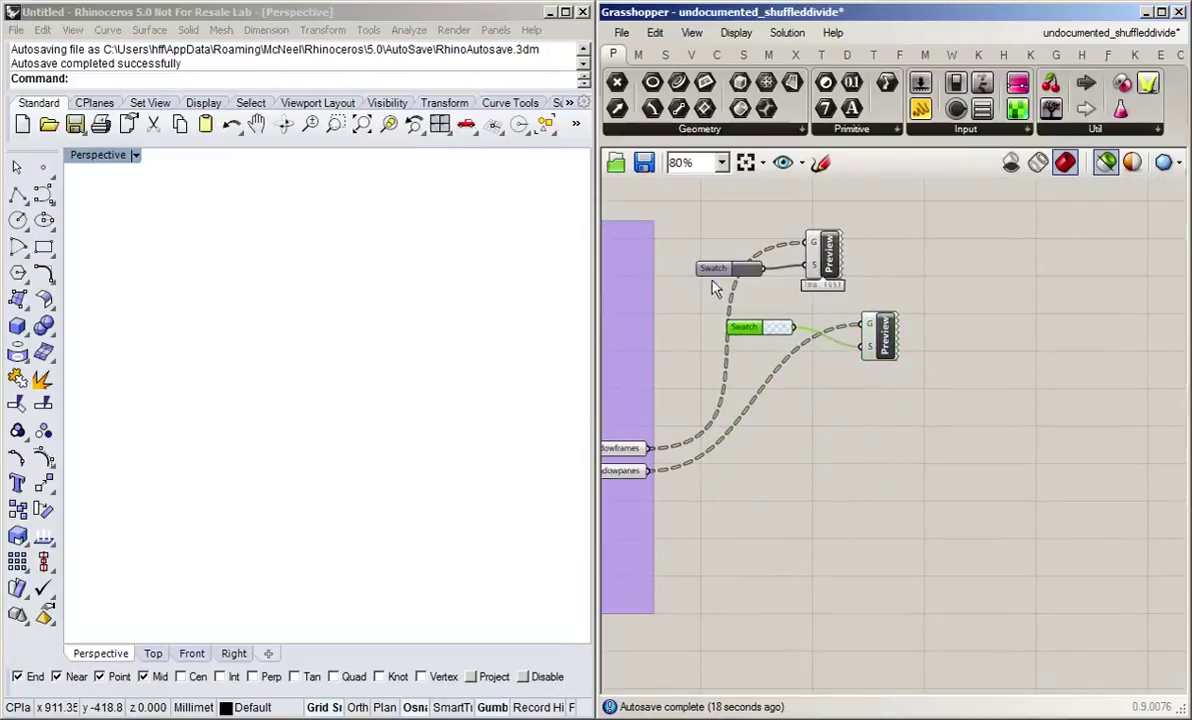
Step: Move the dark Swatch and its Preview directly above the light Swatch and Preview pair
{"action": "left_click_drag", "start_coordinate": [713, 274], "coordinate": [738, 301]}
{"action": "left_click_drag", "start_coordinate": [847, 257], "coordinate": [902, 269]}
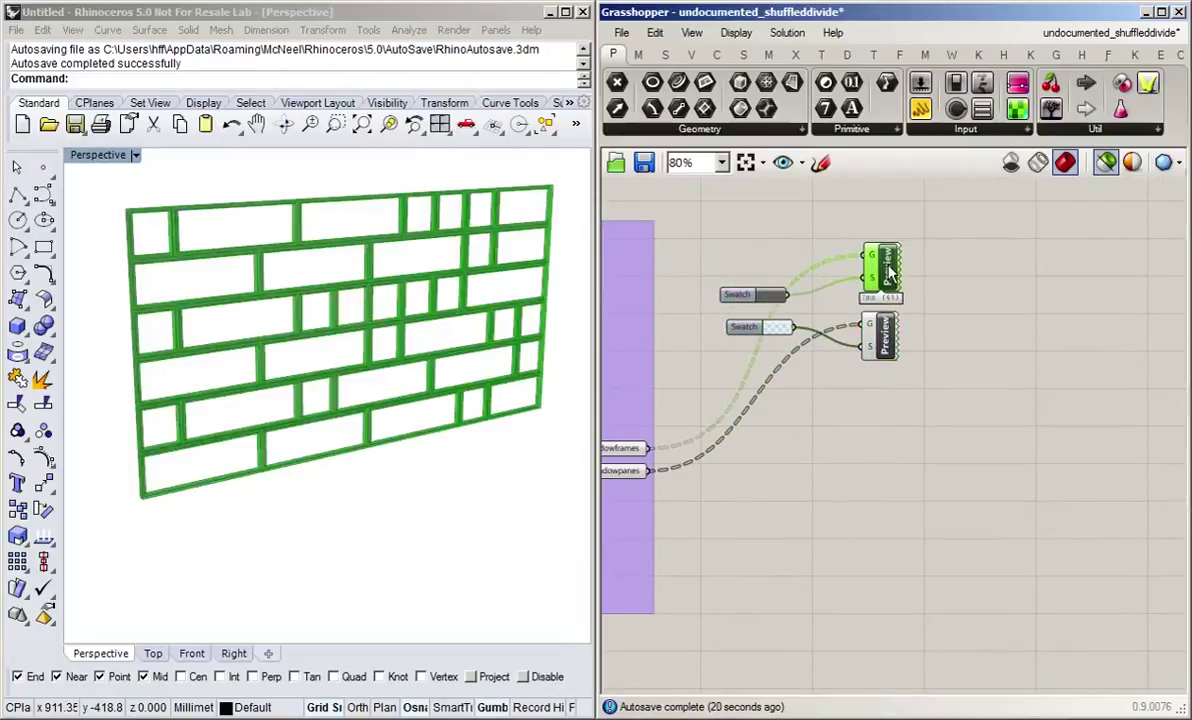
{"action": "left_click", "coordinate": [984, 218]}
Step: Group both Swatches and both Previews and colour the group light green
{"action": "left_click_drag", "start_coordinate": [982, 180], "coordinate": [691, 400]}
{"action": "middle_click", "coordinate": [711, 383]}
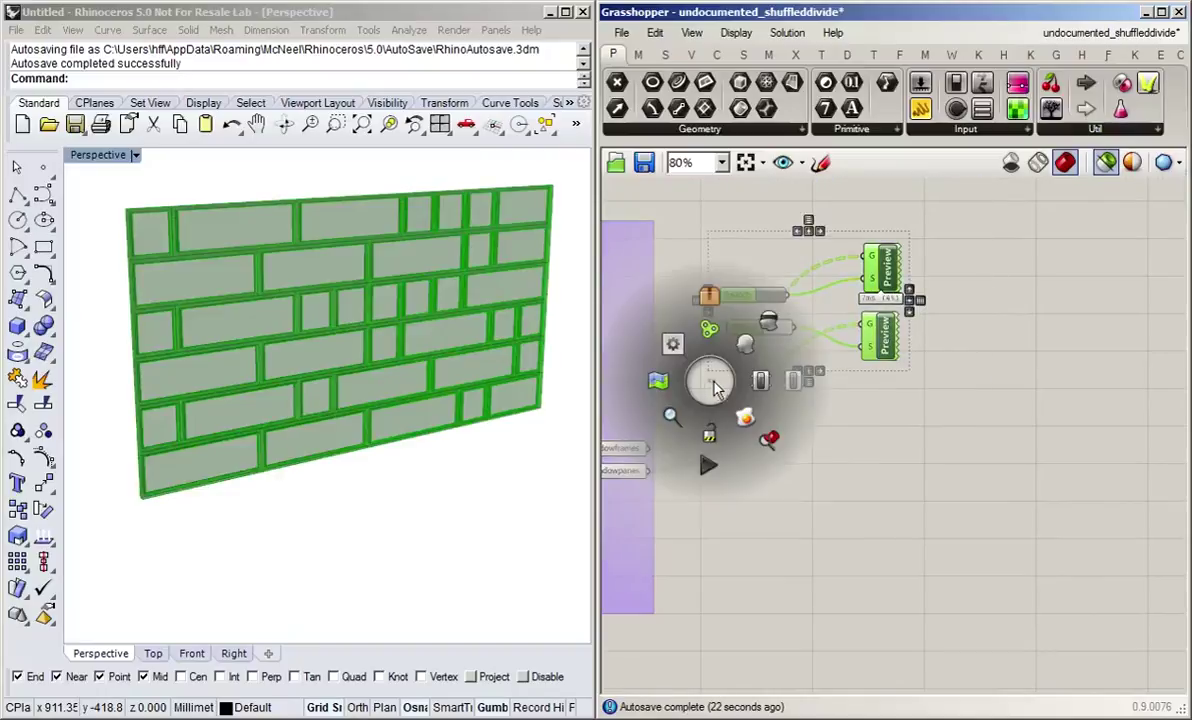
{"action": "left_click", "coordinate": [708, 333]}
{"action": "right_click", "coordinate": [840, 323]}
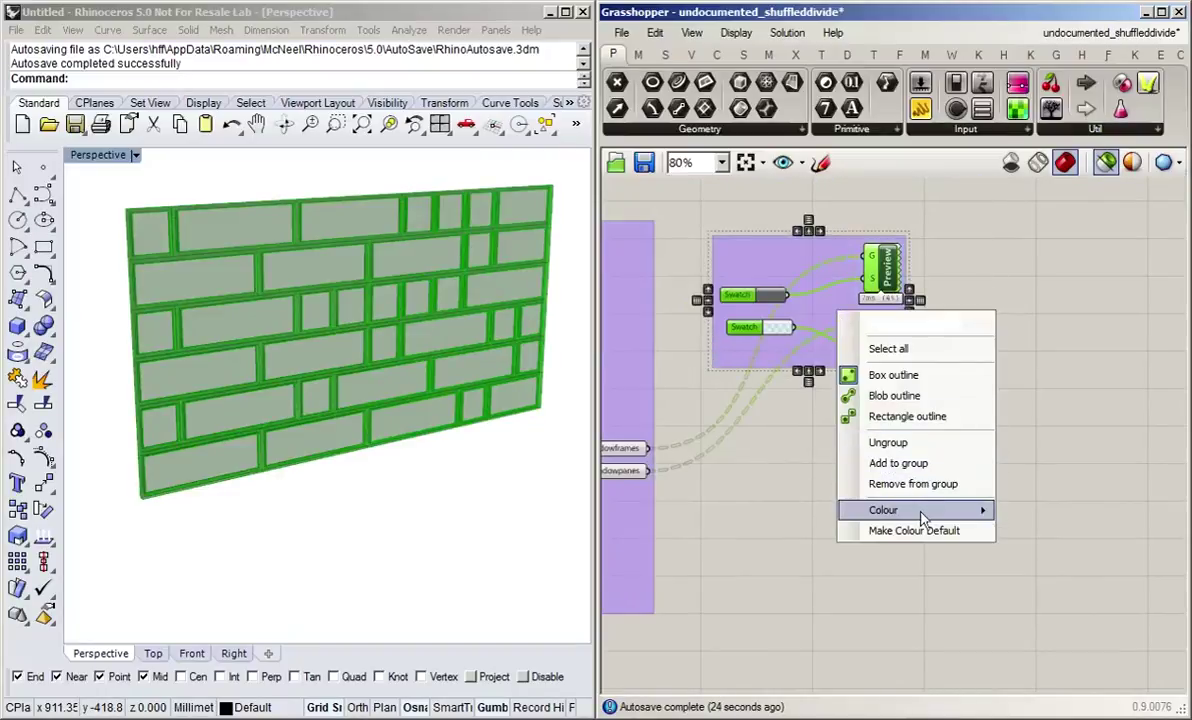
{"action": "mouse_move", "coordinate": [922, 518]}
{"action": "left_click_drag", "start_coordinate": [721, 615], "coordinate": [680, 604]}
{"action": "left_click", "coordinate": [1024, 229]}
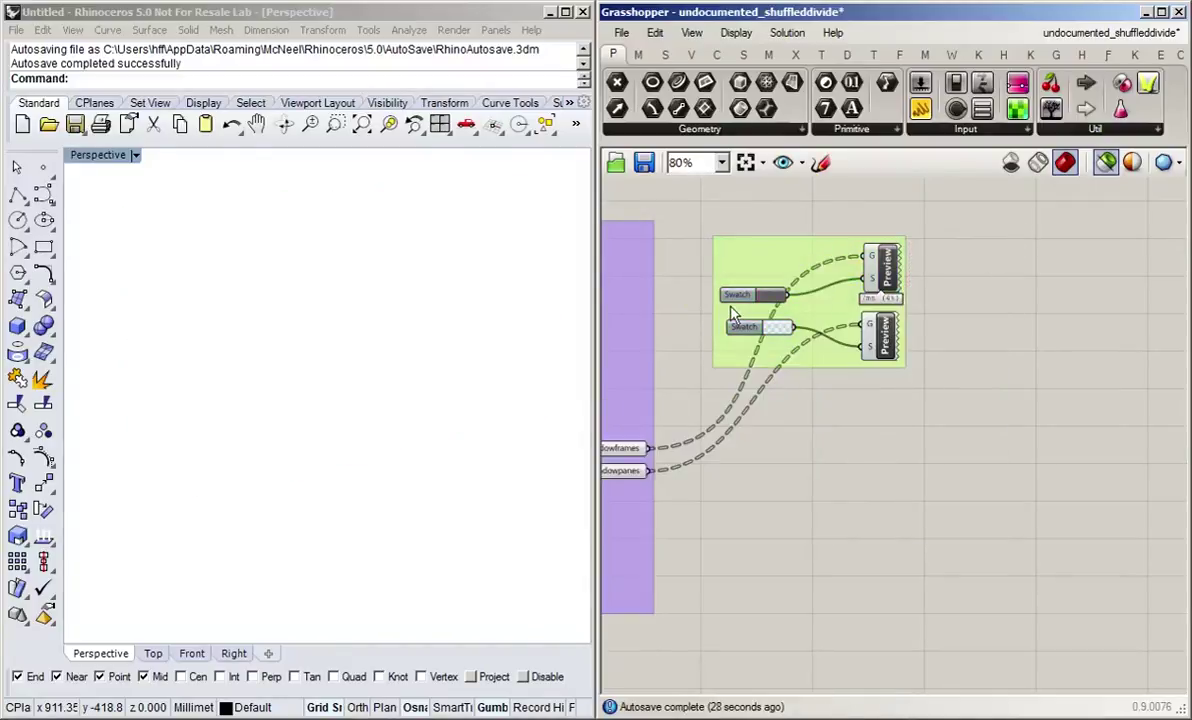
Step: Move the dark Swatch closer to its Preview and switch the green group to a rectangle outline
{"action": "left_click_drag", "start_coordinate": [733, 298], "coordinate": [777, 271]}
{"action": "double_click", "coordinate": [753, 266]}
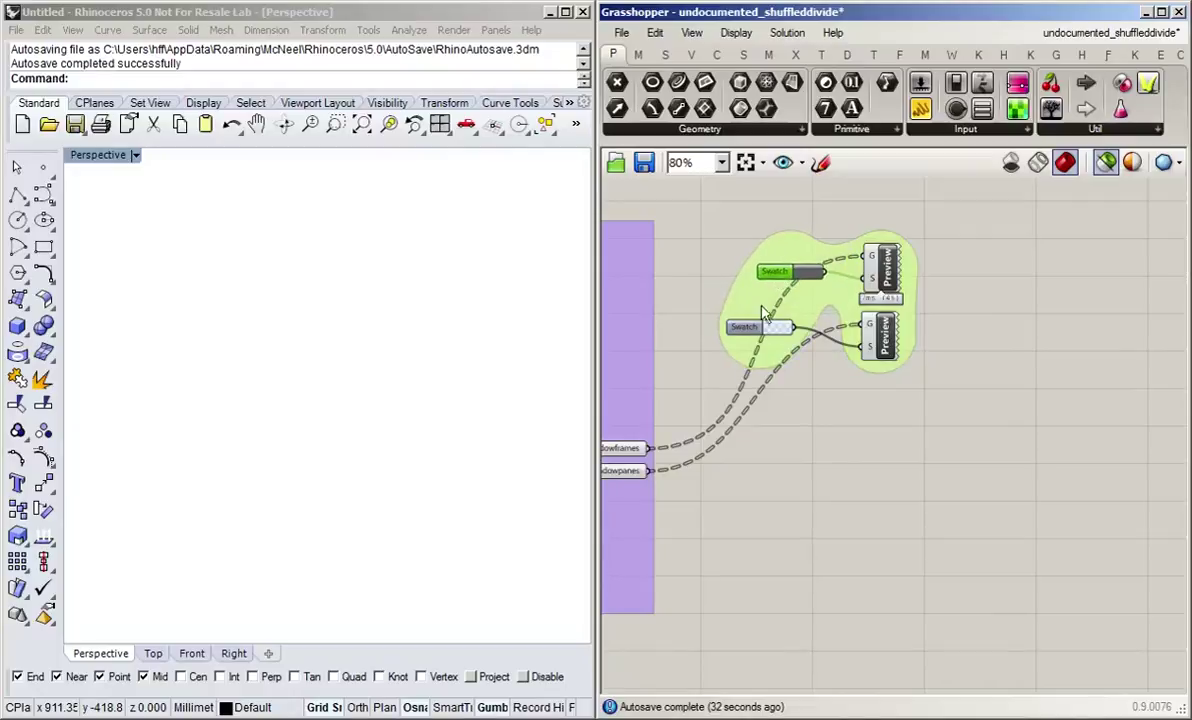
{"action": "left_click", "coordinate": [763, 305]}
Step: Place the light Swatch below and the dark Swatch above the Preview level, and align the two Previews vertically
{"action": "left_click_drag", "start_coordinate": [748, 330], "coordinate": [783, 388]}
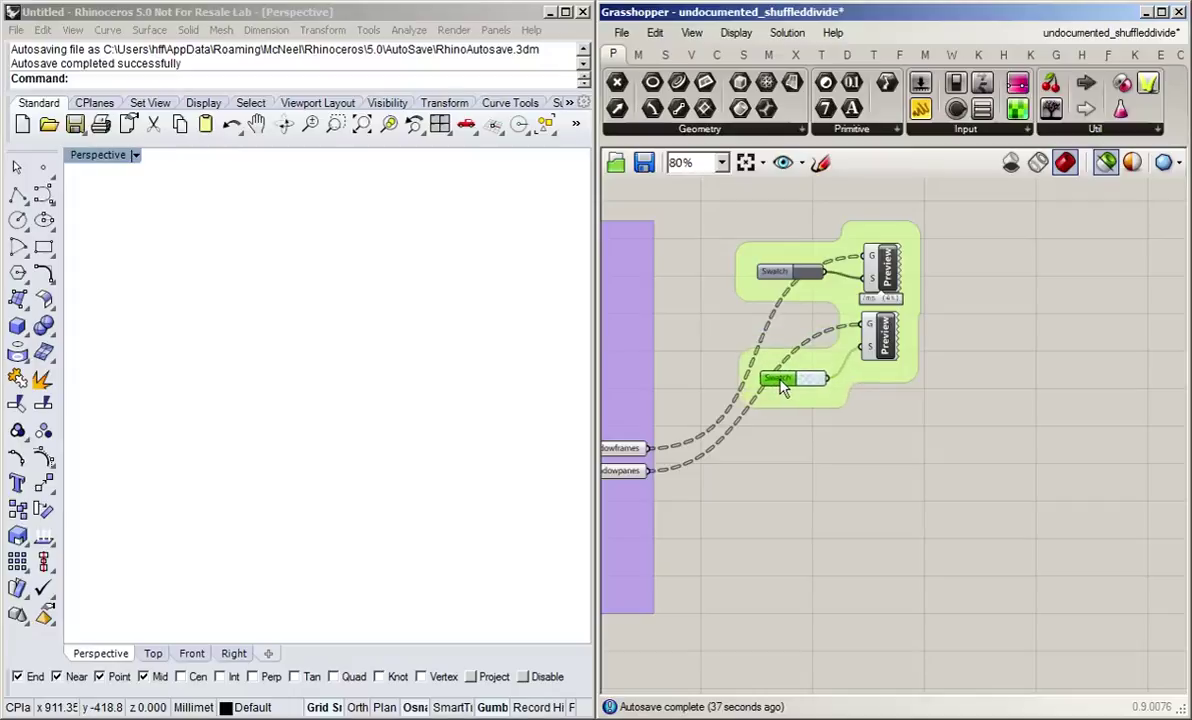
{"action": "left_click_drag", "start_coordinate": [772, 277], "coordinate": [777, 237]}
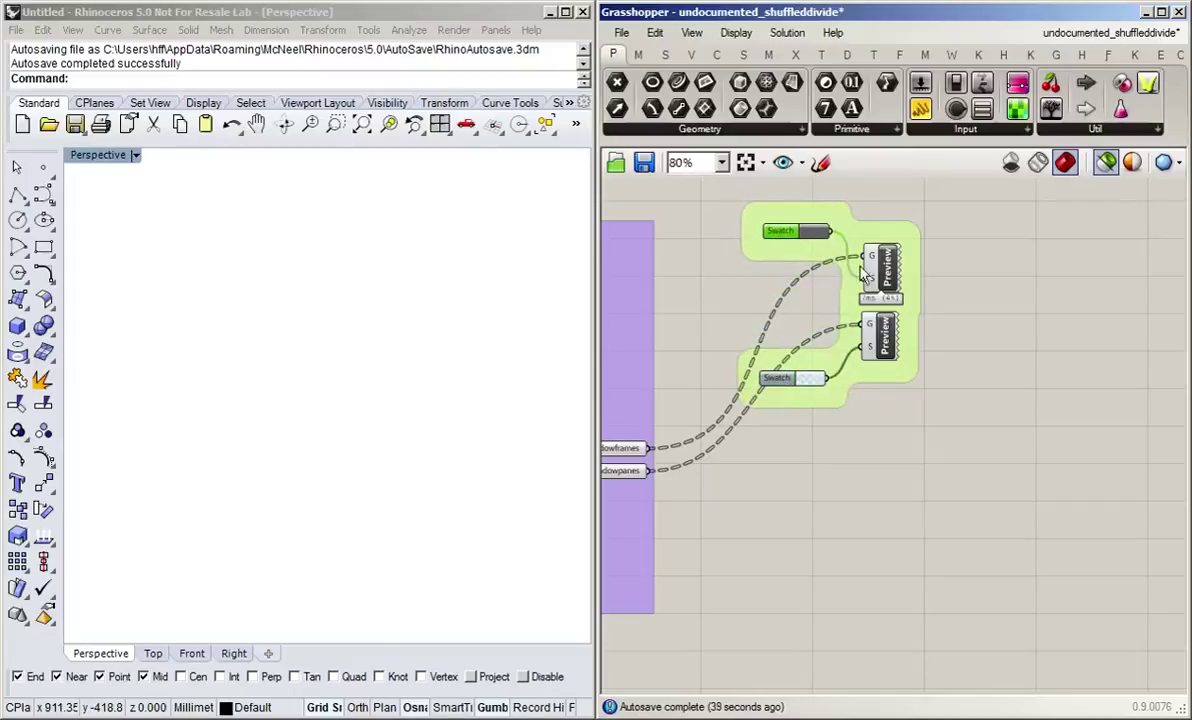
{"action": "left_click_drag", "start_coordinate": [887, 272], "coordinate": [882, 273]}
{"action": "left_click", "coordinate": [888, 337], "text": "shift"}
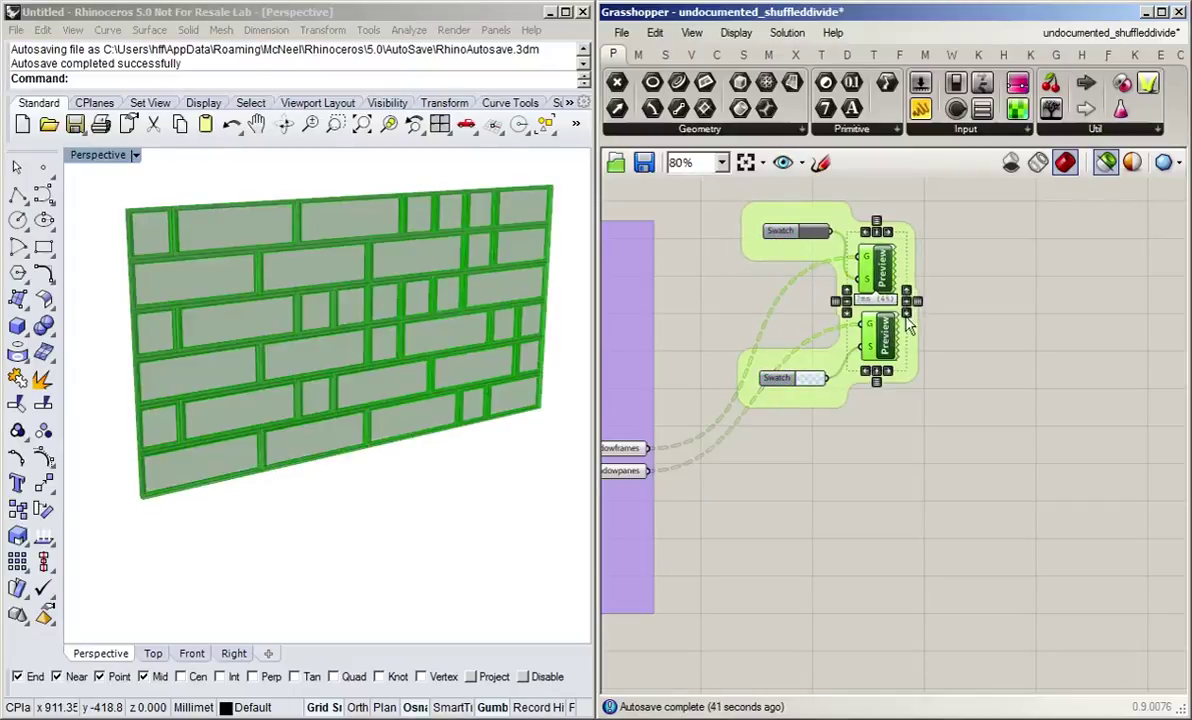
{"action": "left_click", "coordinate": [930, 300]}
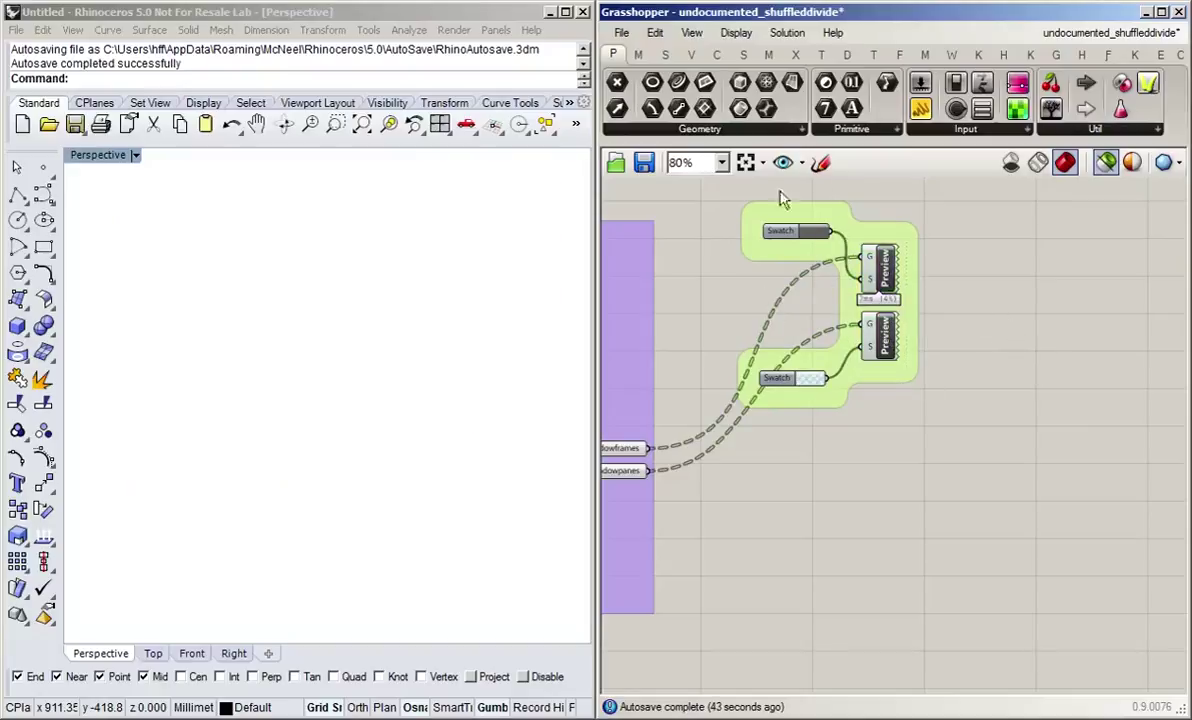
Step: Move the green group beside the purple group, level with the Windowframes and Windowpanes parameters
{"action": "right_click_drag", "start_coordinate": [915, 422], "coordinate": [1027, 506]}
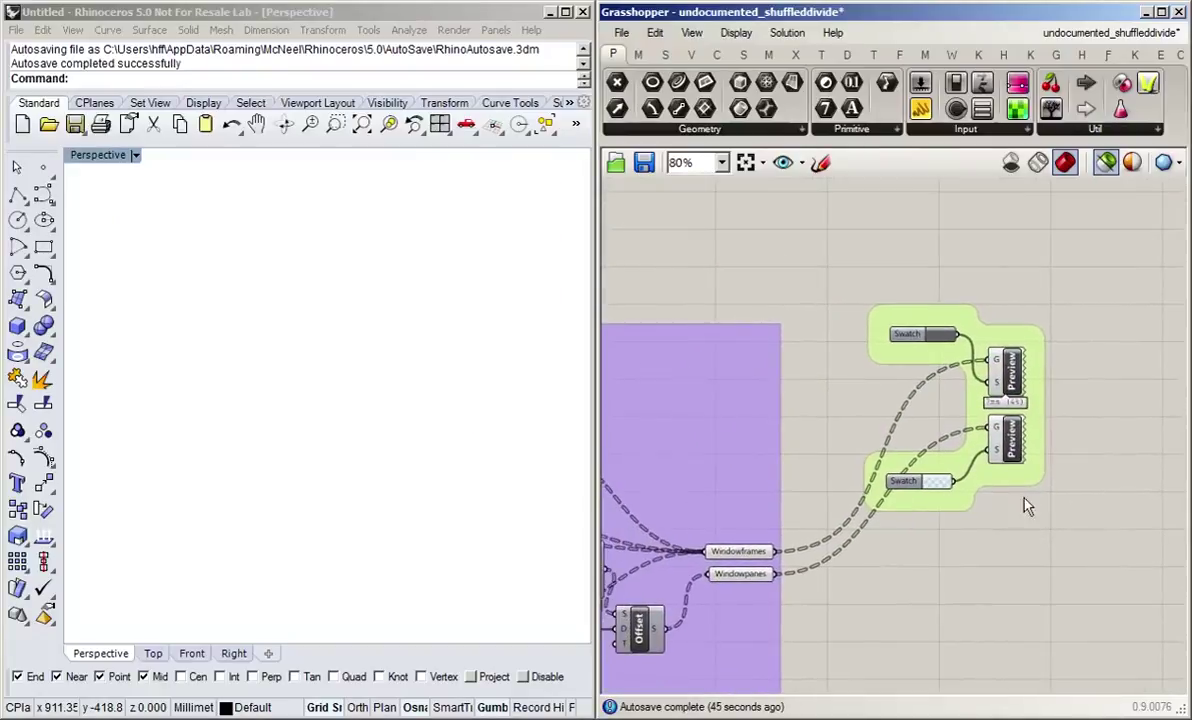
{"action": "left_click_drag", "start_coordinate": [1003, 490], "coordinate": [961, 653]}
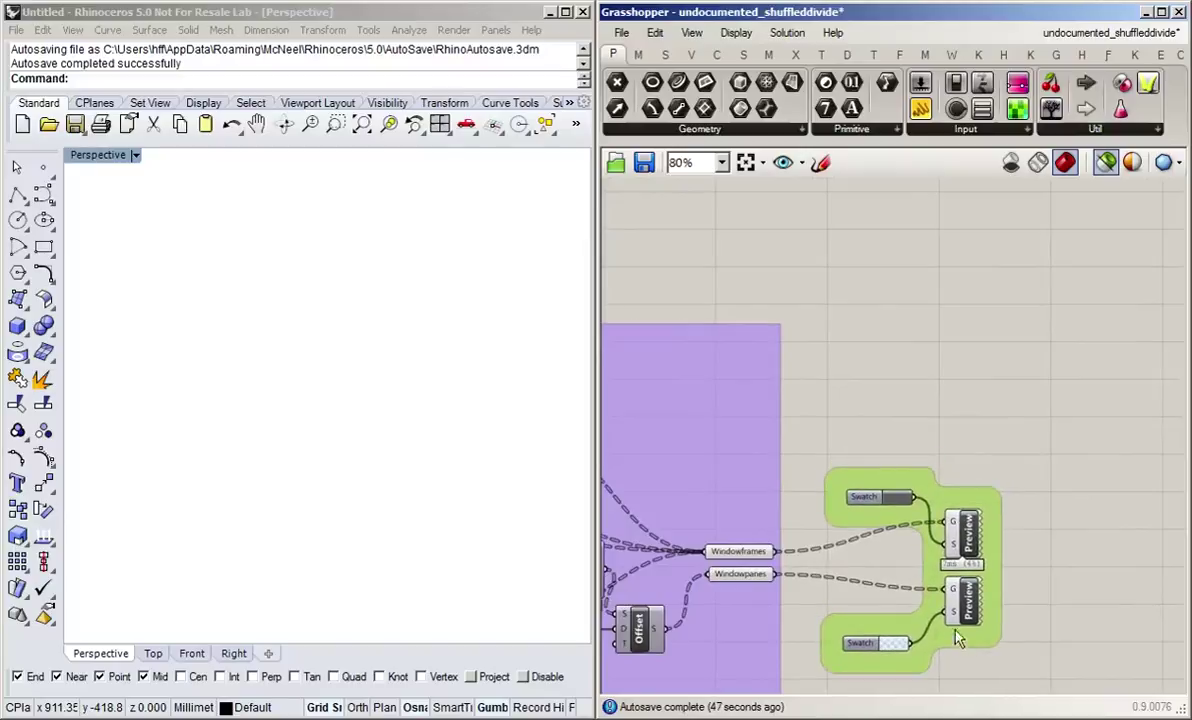
{"action": "right_click_drag", "start_coordinate": [790, 499], "coordinate": [765, 284]}
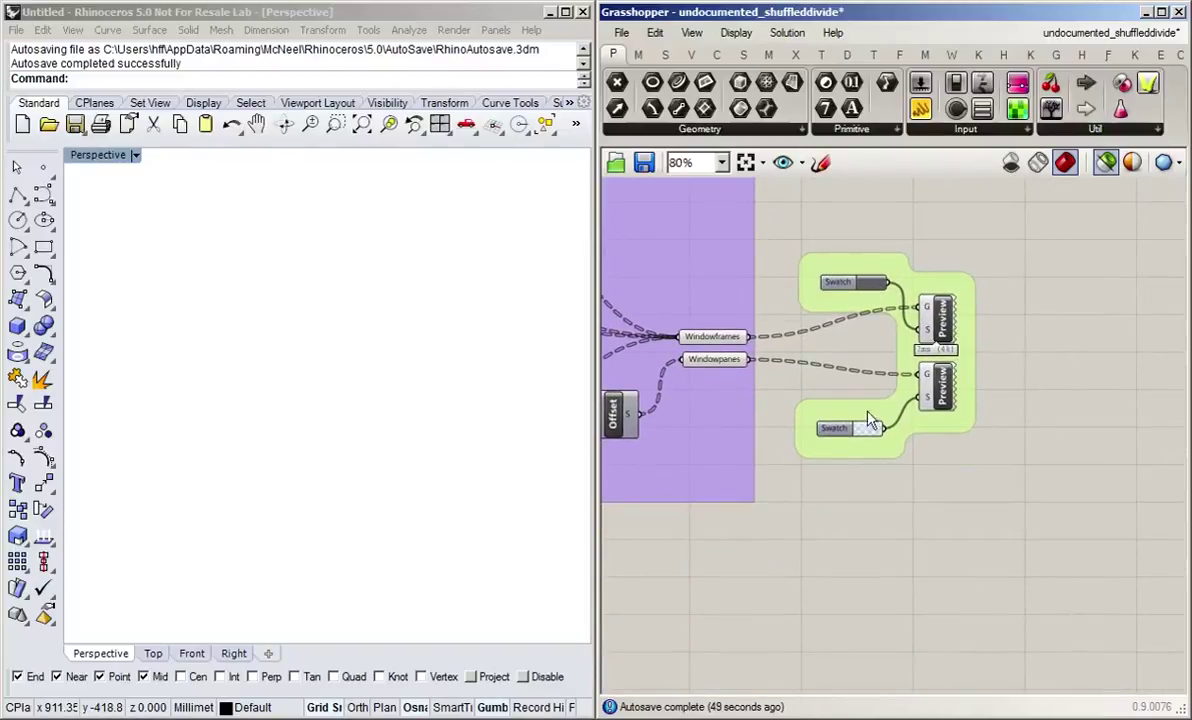
{"action": "scroll", "coordinate": [872, 505], "scroll_direction": "down", "scroll_amount": 2}
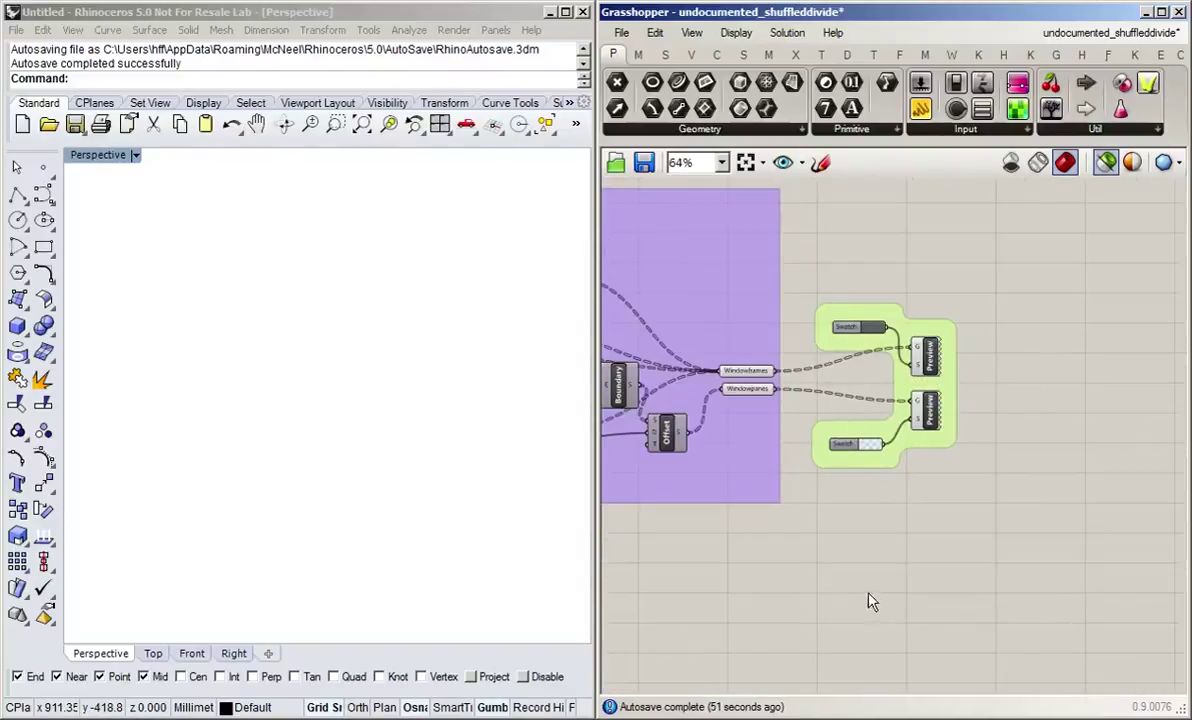
Step: Add a Geometry parameter and place it between the first DeBrep and the surface Offset in the purple group
{"action": "scroll", "coordinate": [868, 600], "scroll_direction": "down", "scroll_amount": 2}
{"action": "right_click_drag", "start_coordinate": [753, 604], "coordinate": [778, 576]}
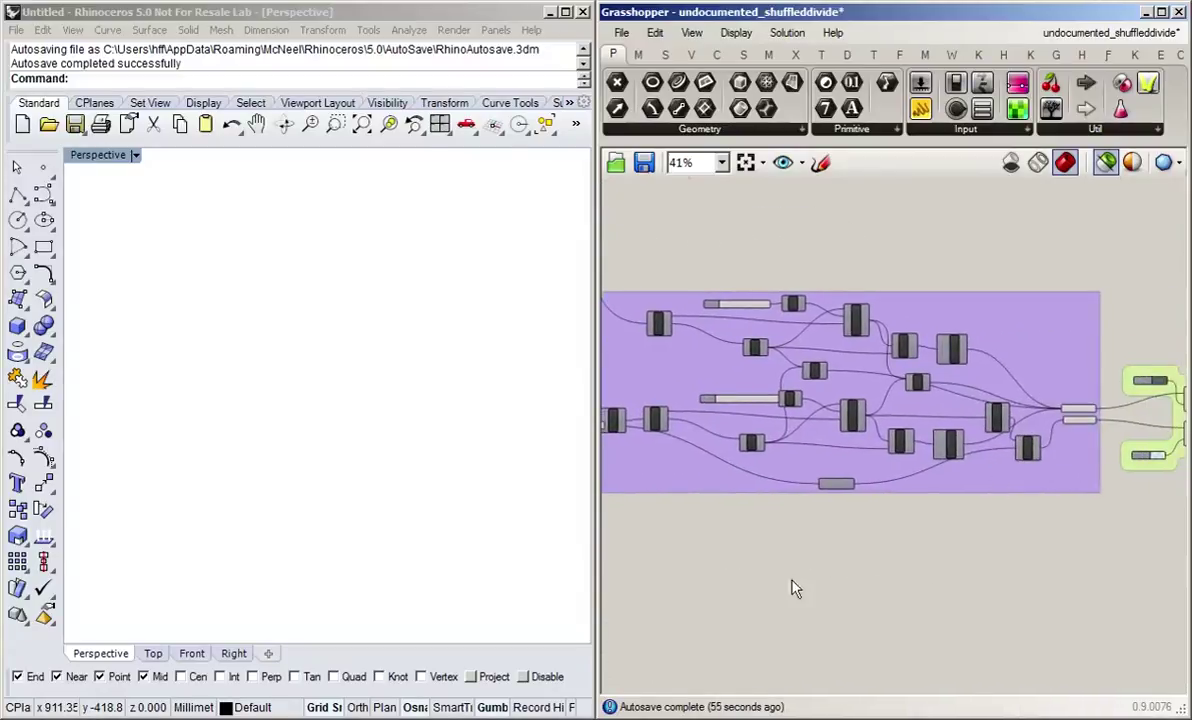
{"action": "scroll", "coordinate": [820, 386], "scroll_direction": "up", "scroll_amount": 2}
{"action": "right_click_drag", "start_coordinate": [820, 301], "coordinate": [874, 371]}
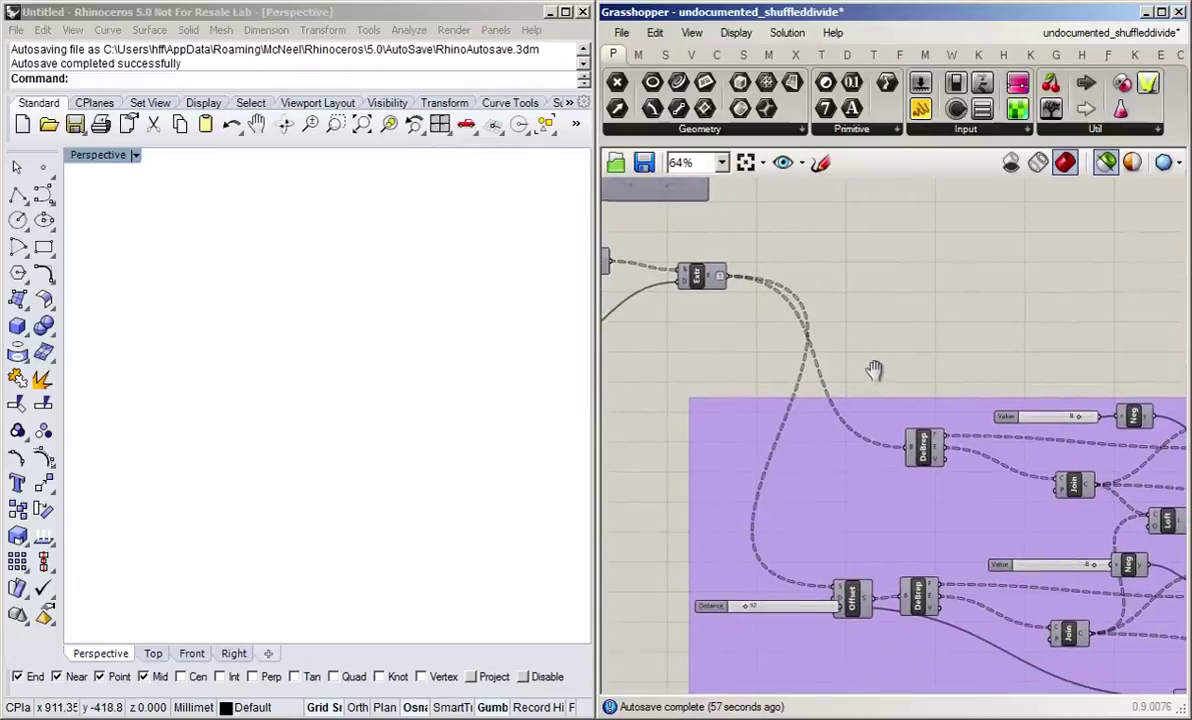
{"action": "double_click", "coordinate": [794, 300]}
{"action": "type", "text": "ge"}
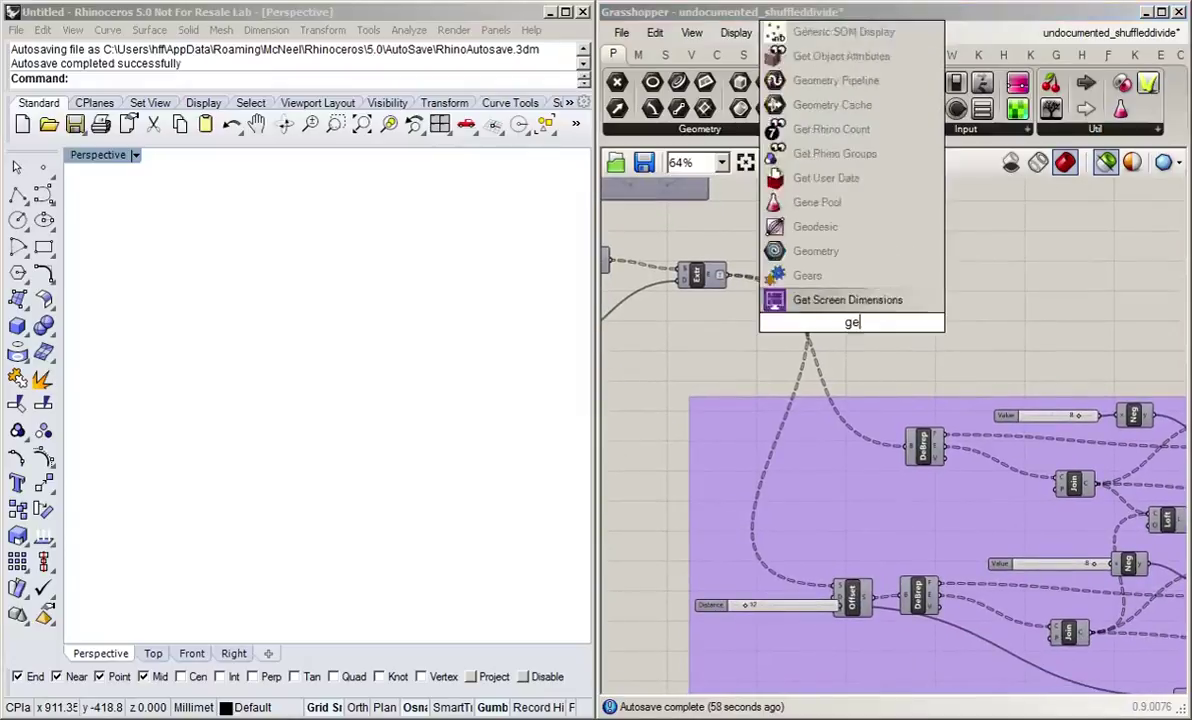
{"action": "type", "text": "om"}
{"action": "key", "text": "Return"}
{"action": "left_click_drag", "start_coordinate": [794, 302], "coordinate": [825, 511]}
Step: Wire the Extrude output into the Geometry parameter, and feed the upper DeBrep and the surface Offset from it
{"action": "left_click_drag", "start_coordinate": [722, 276], "coordinate": [814, 512]}
{"action": "left_click_drag", "start_coordinate": [898, 456], "coordinate": [906, 449]}
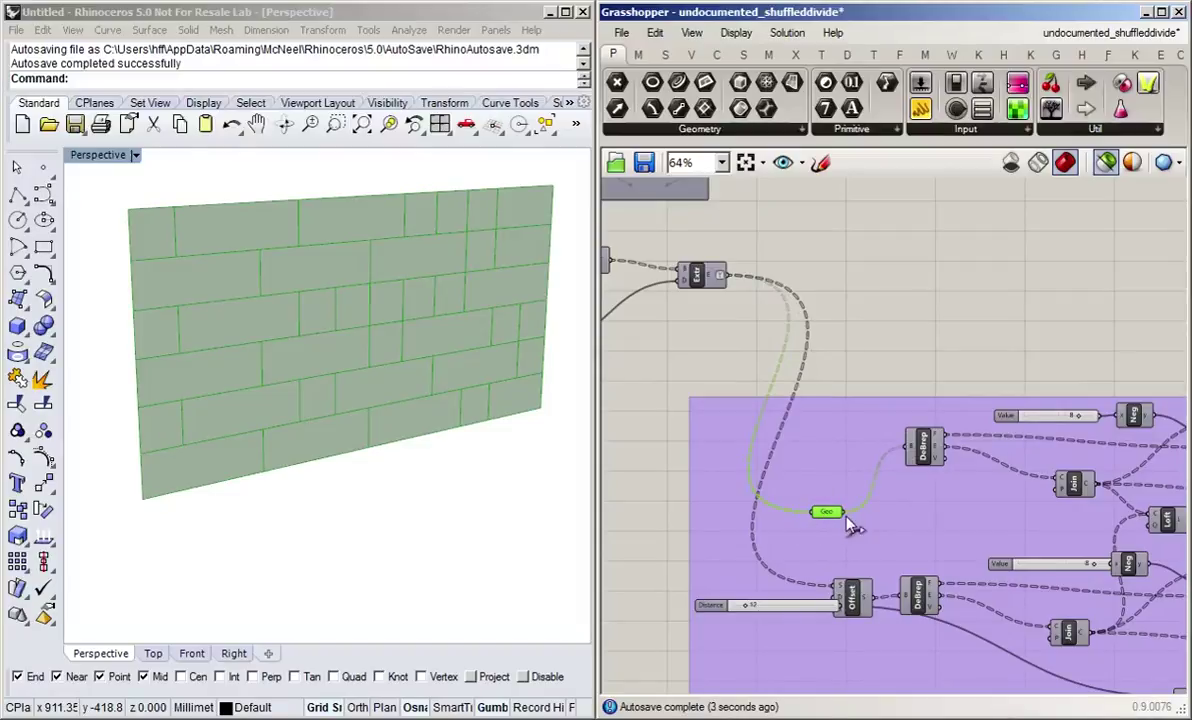
{"action": "left_click_drag", "start_coordinate": [843, 512], "coordinate": [832, 584]}
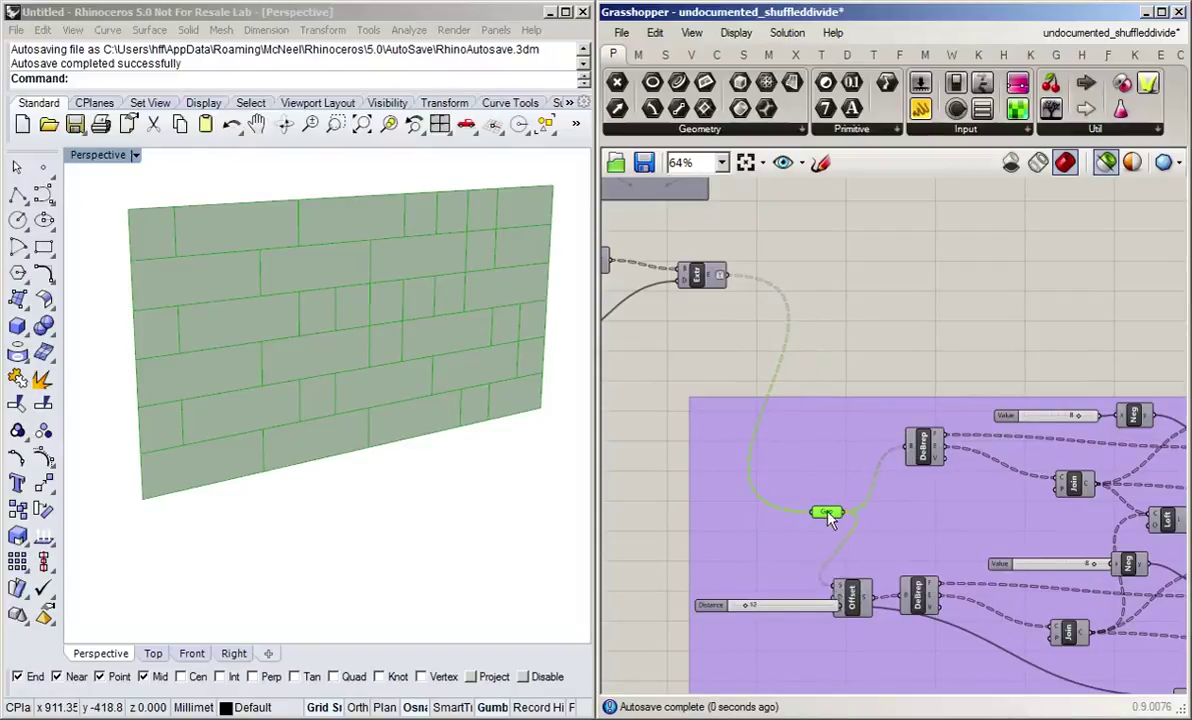
Step: Move the Geometry input parameter to the start edge of the purple area and add it to the purple group
{"action": "left_click_drag", "start_coordinate": [827, 514], "coordinate": [720, 558]}
{"action": "right_click", "coordinate": [740, 492]}
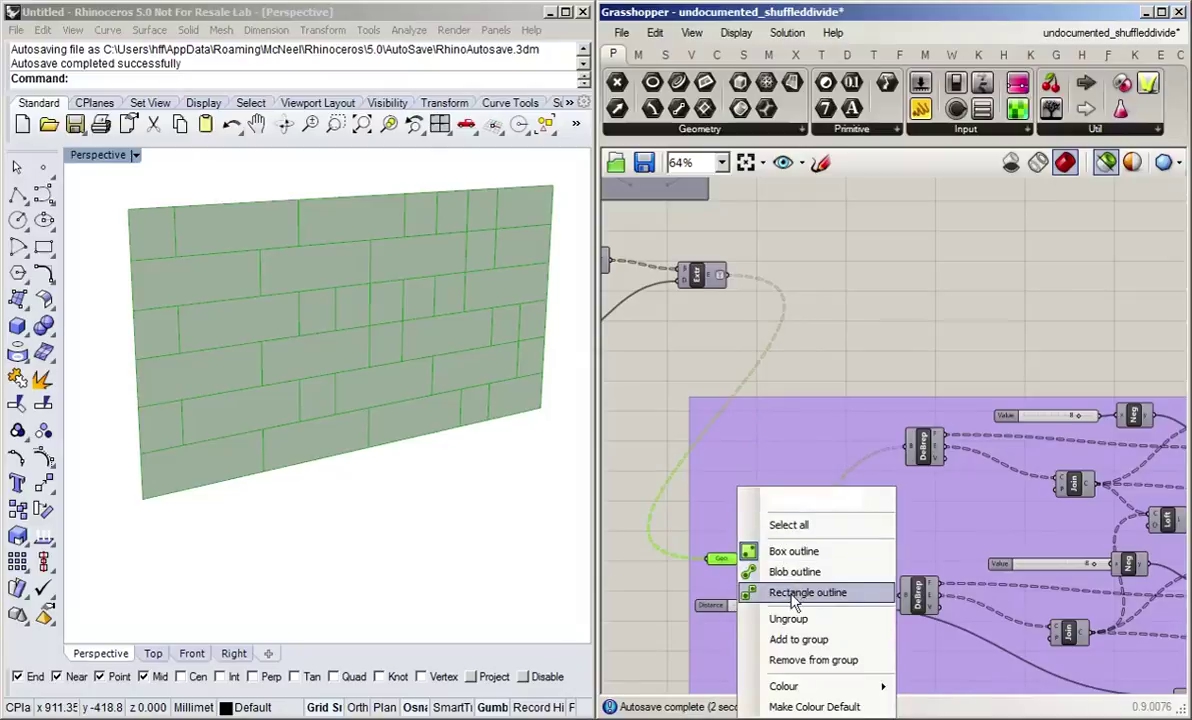
{"action": "left_click", "coordinate": [815, 639]}
Step: Move the whole purple group up and farther to the right of the Extrude component
{"action": "right_click_drag", "start_coordinate": [833, 330], "coordinate": [659, 355]}
{"action": "left_click_drag", "start_coordinate": [652, 466], "coordinate": [873, 253]}
{"action": "left_click", "coordinate": [817, 606]}
Step: Examine the purple group's Geometry input and the wires from its outputs to the green Preview group
{"action": "scroll", "coordinate": [770, 602], "scroll_direction": "down", "scroll_amount": 2}
{"action": "right_click_drag", "start_coordinate": [770, 602], "coordinate": [899, 560]}
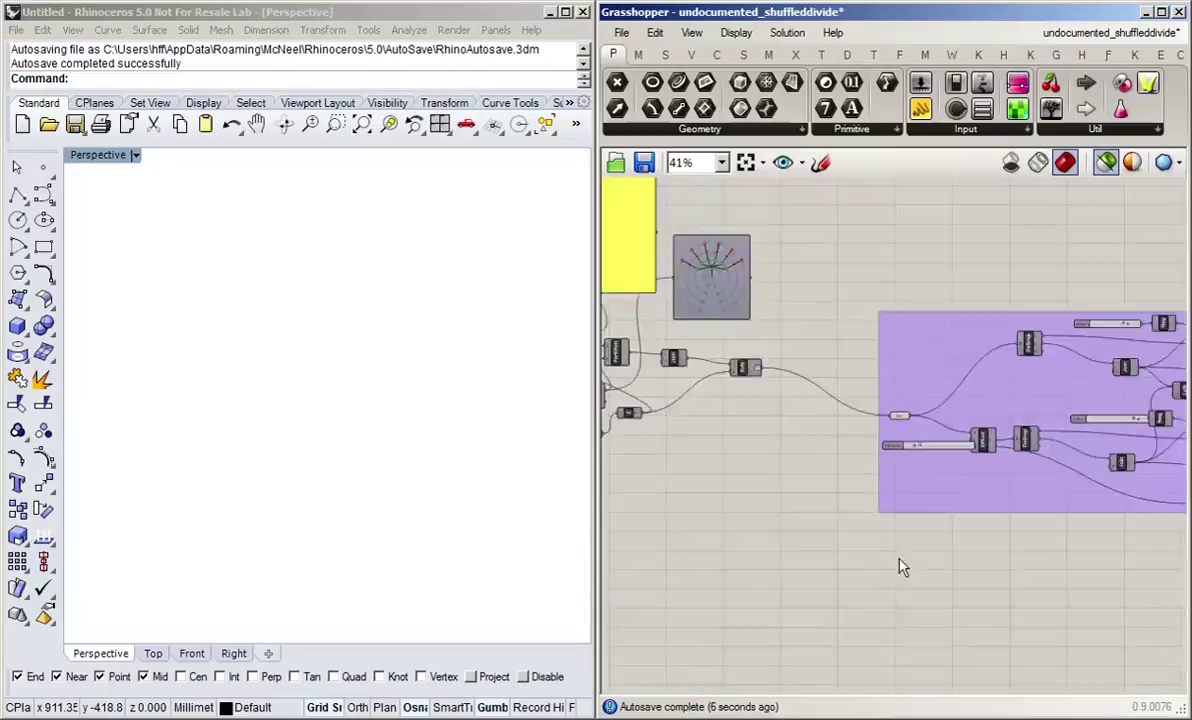
{"action": "scroll", "coordinate": [846, 412], "scroll_direction": "up", "scroll_amount": 5}
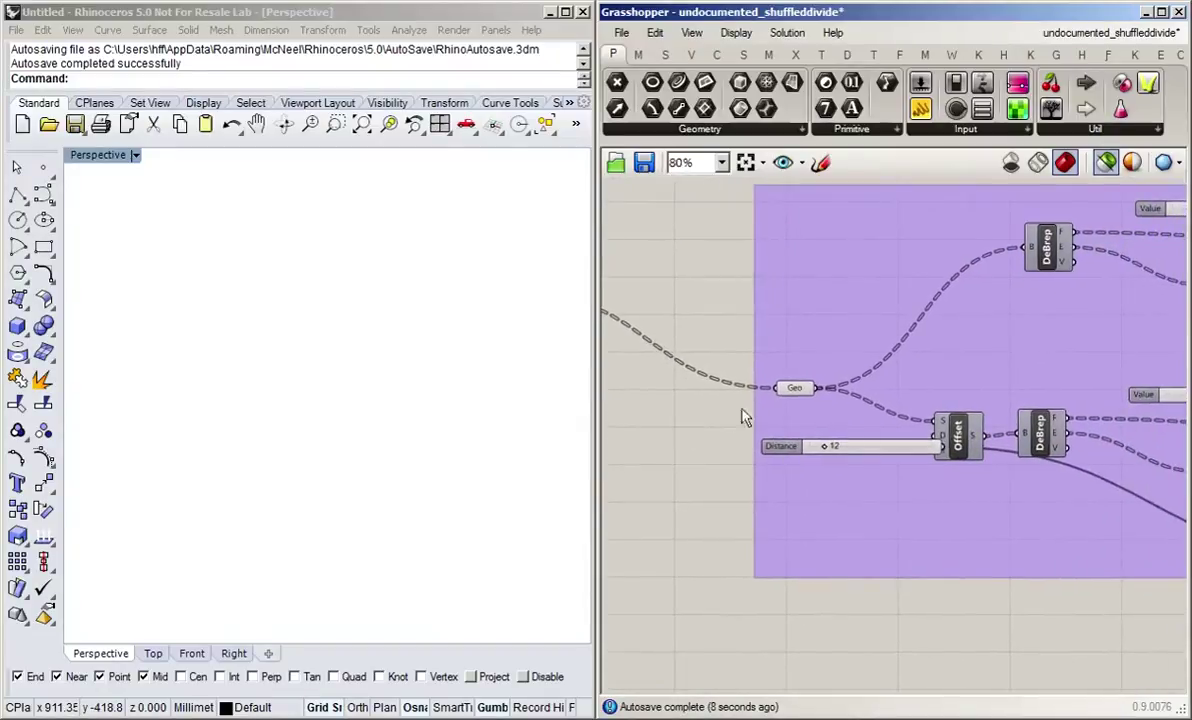
{"action": "scroll", "coordinate": [783, 388], "scroll_direction": "down", "scroll_amount": 5}
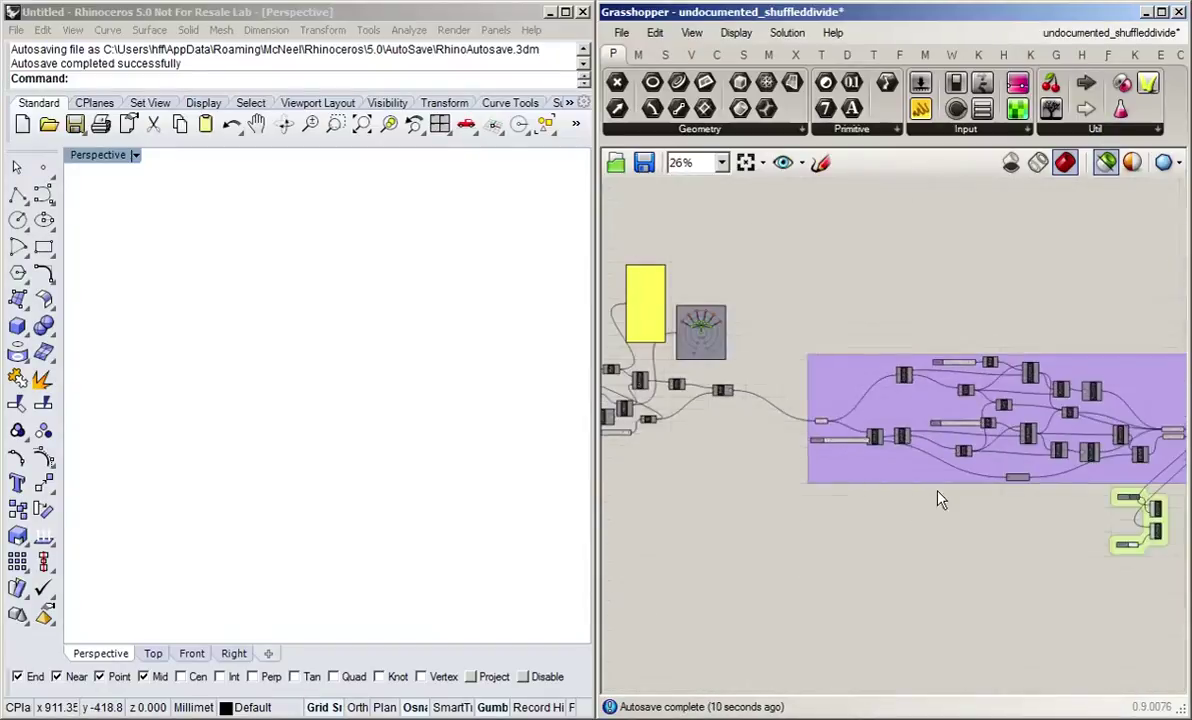
{"action": "right_click_drag", "start_coordinate": [937, 493], "coordinate": [641, 487]}
{"action": "scroll", "coordinate": [877, 428], "scroll_direction": "up", "scroll_amount": 4}
{"action": "right_click_drag", "start_coordinate": [921, 549], "coordinate": [1070, 416]}
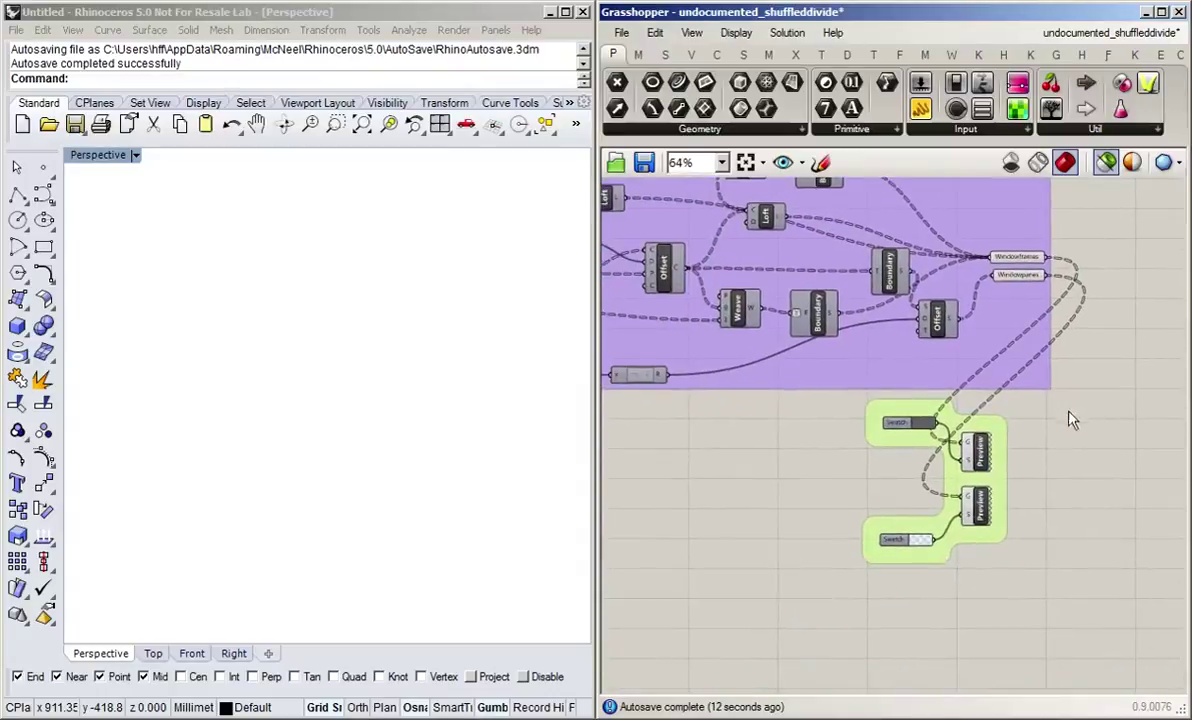
{"action": "scroll", "coordinate": [850, 475], "scroll_direction": "down", "scroll_amount": 3}
{"action": "right_click_drag", "start_coordinate": [798, 474], "coordinate": [961, 452]}
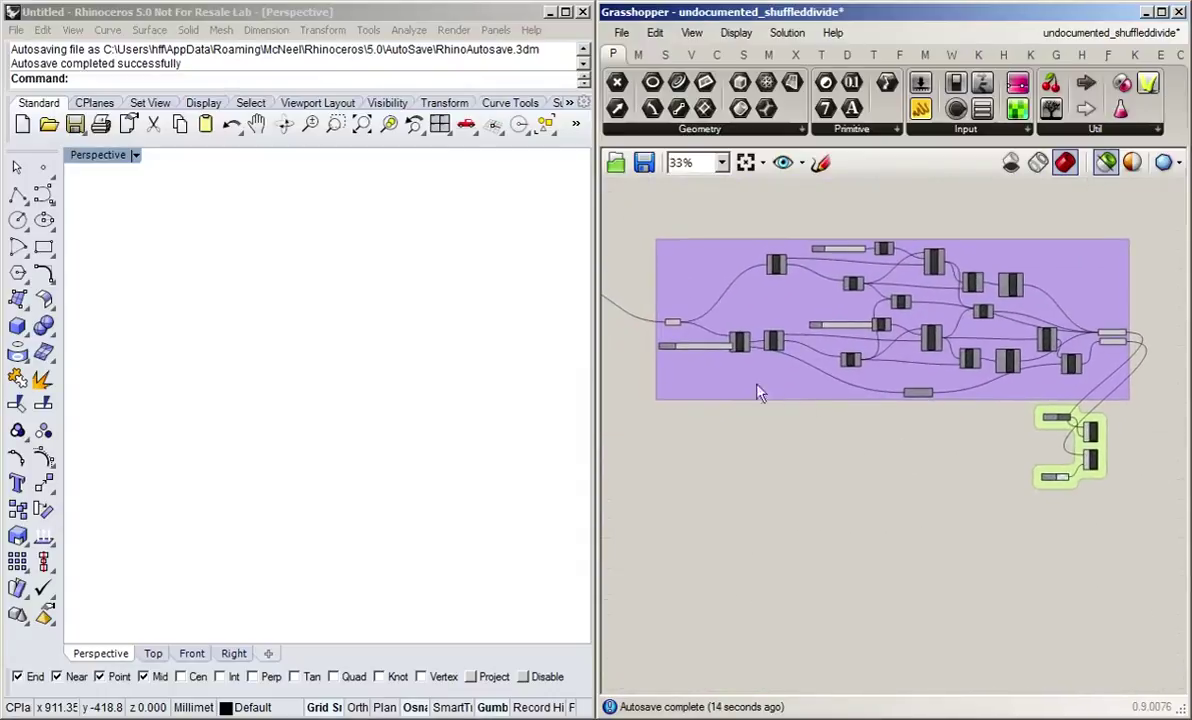
Step: Move the Distance slider and the lower Neg's Value slider down to the bottom edge of the purple group
{"action": "scroll", "coordinate": [720, 380], "scroll_direction": "up", "scroll_amount": 3}
{"action": "left_click_drag", "start_coordinate": [640, 335], "coordinate": [630, 418]}
{"action": "right_click_drag", "start_coordinate": [769, 481], "coordinate": [881, 513]}
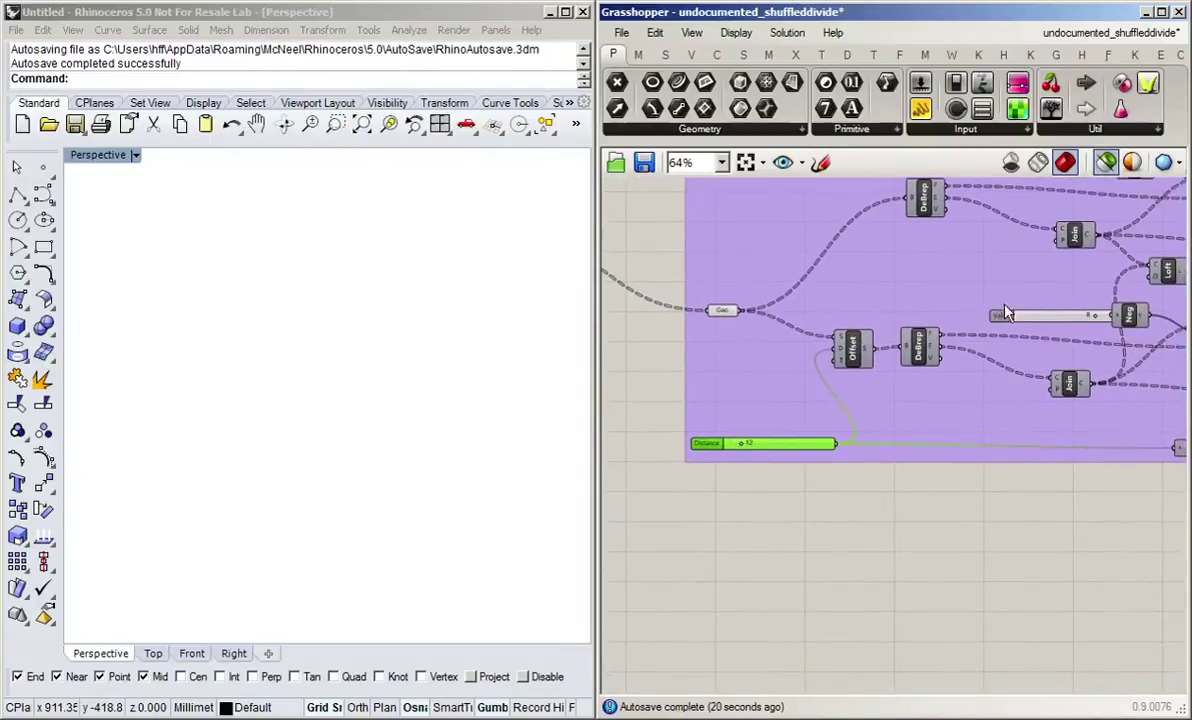
{"action": "left_click_drag", "start_coordinate": [1003, 320], "coordinate": [713, 412]}
{"action": "right_click_drag", "start_coordinate": [713, 412], "coordinate": [729, 489]}
{"action": "left_click_drag", "start_coordinate": [686, 476], "coordinate": [945, 537]}
Step: Move the lower Neg's Value slider up to the top edge of the purple group, above the upper DeBrep
{"action": "scroll", "coordinate": [723, 474], "scroll_direction": "down", "scroll_amount": 1}
{"action": "right_click_drag", "start_coordinate": [824, 579], "coordinate": [737, 663]}
{"action": "left_click_drag", "start_coordinate": [609, 543], "coordinate": [714, 305]}
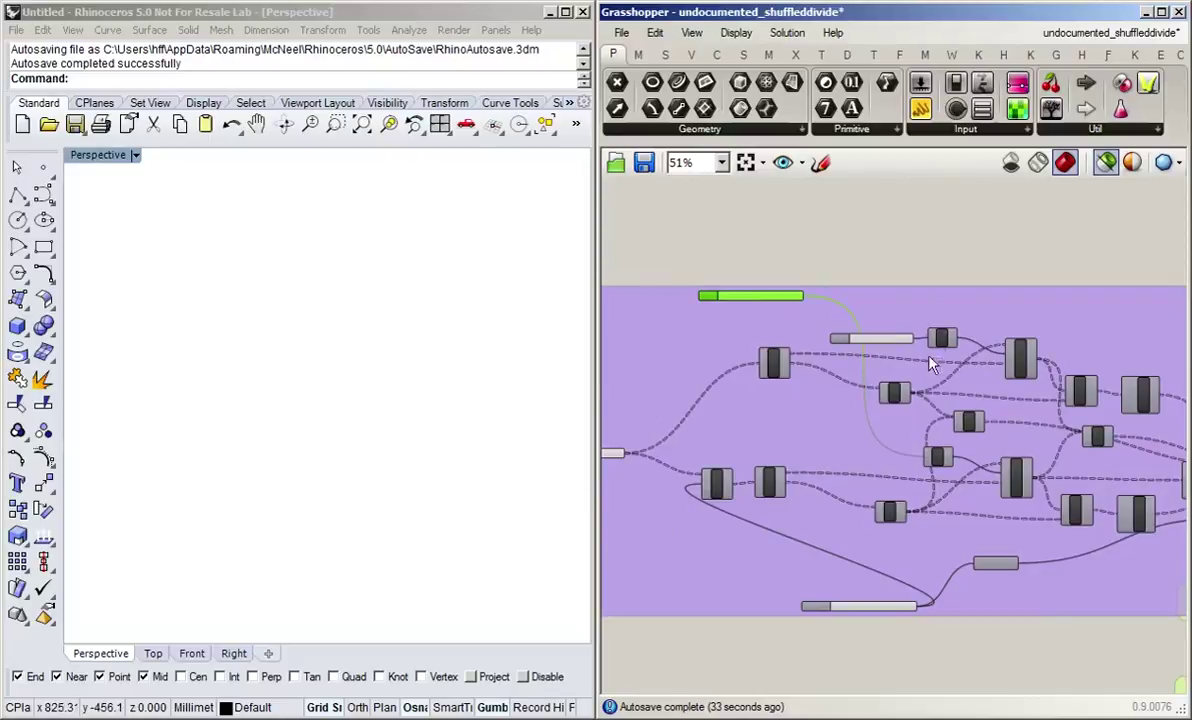
Step: Examine the topmost Value slider in the purple group, including its details, options and the component it feeds
{"action": "scroll", "coordinate": [840, 290], "scroll_direction": "up", "scroll_amount": 3}
{"action": "right_click_drag", "start_coordinate": [840, 290], "coordinate": [857, 213]}
{"action": "scroll", "coordinate": [802, 202], "scroll_direction": "down", "scroll_amount": 5}
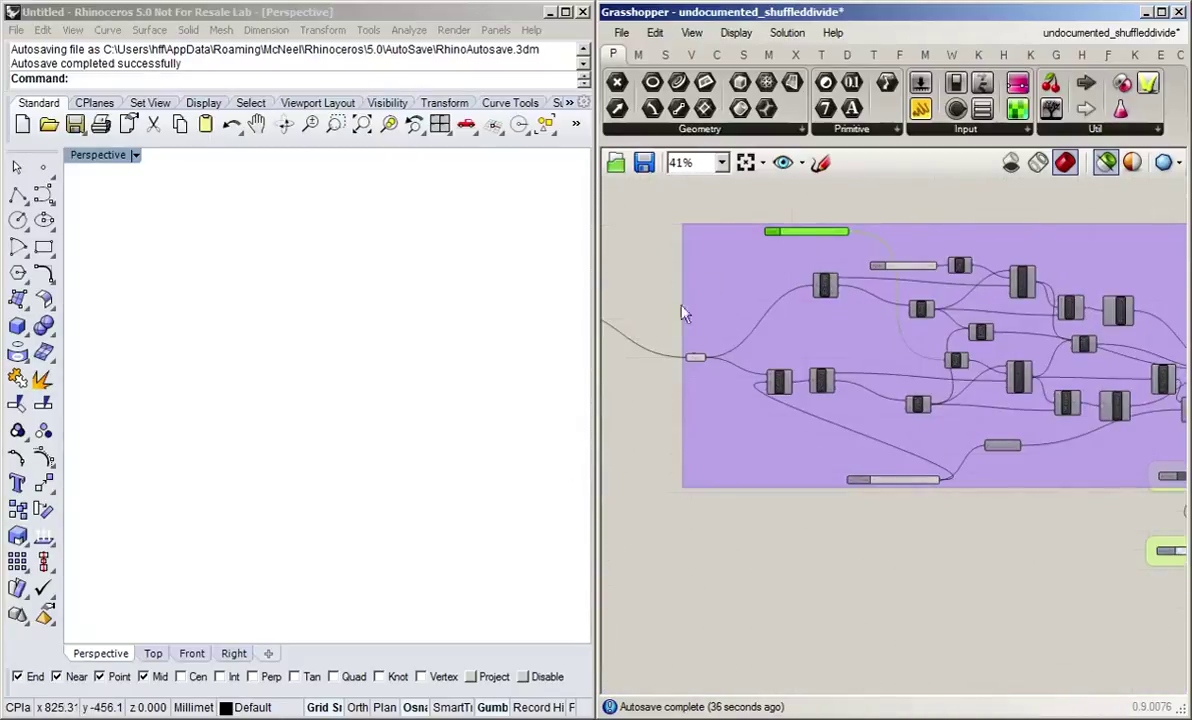
{"action": "scroll", "coordinate": [772, 231], "scroll_direction": "up", "scroll_amount": 4}
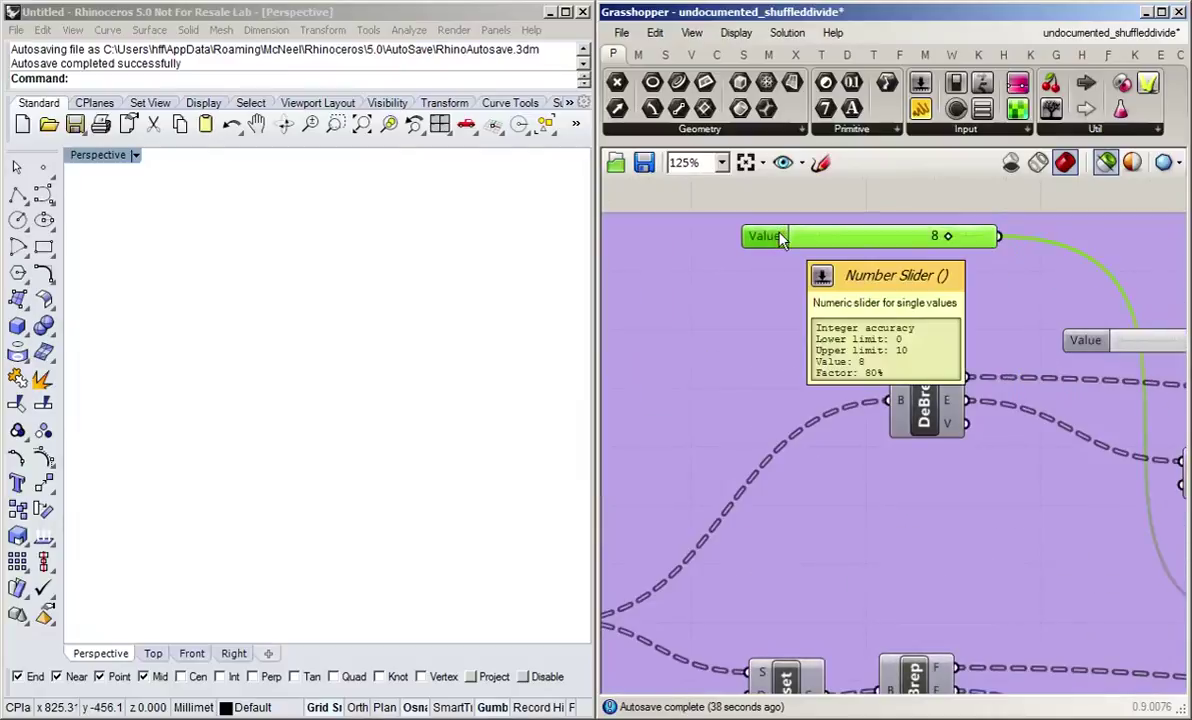
{"action": "scroll", "coordinate": [870, 292], "scroll_direction": "down", "scroll_amount": 3}
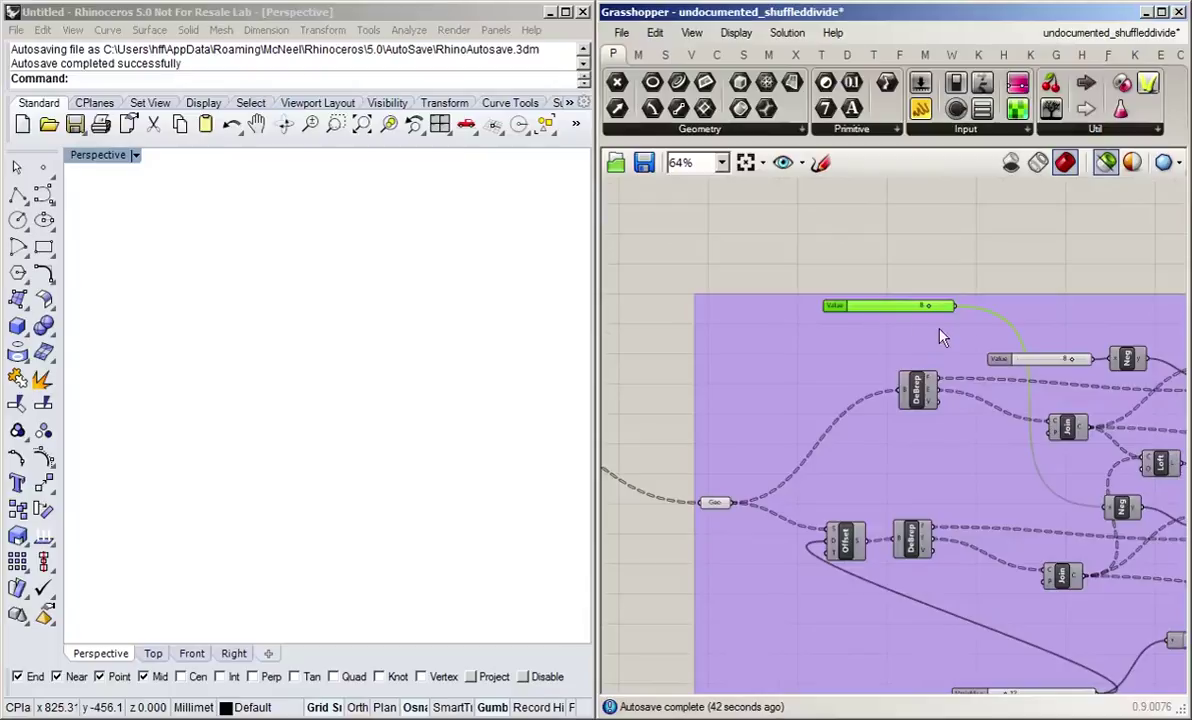
{"action": "scroll", "coordinate": [855, 300], "scroll_direction": "up", "scroll_amount": 5}
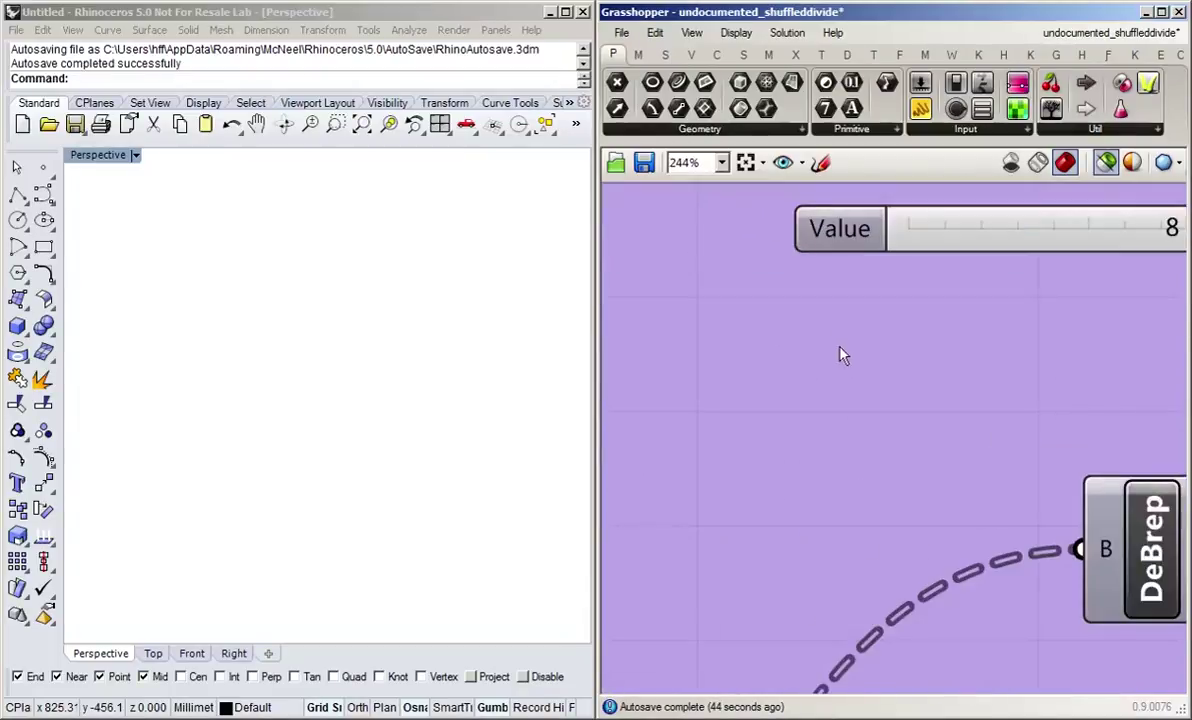
{"action": "right_click_drag", "start_coordinate": [873, 334], "coordinate": [740, 416]}
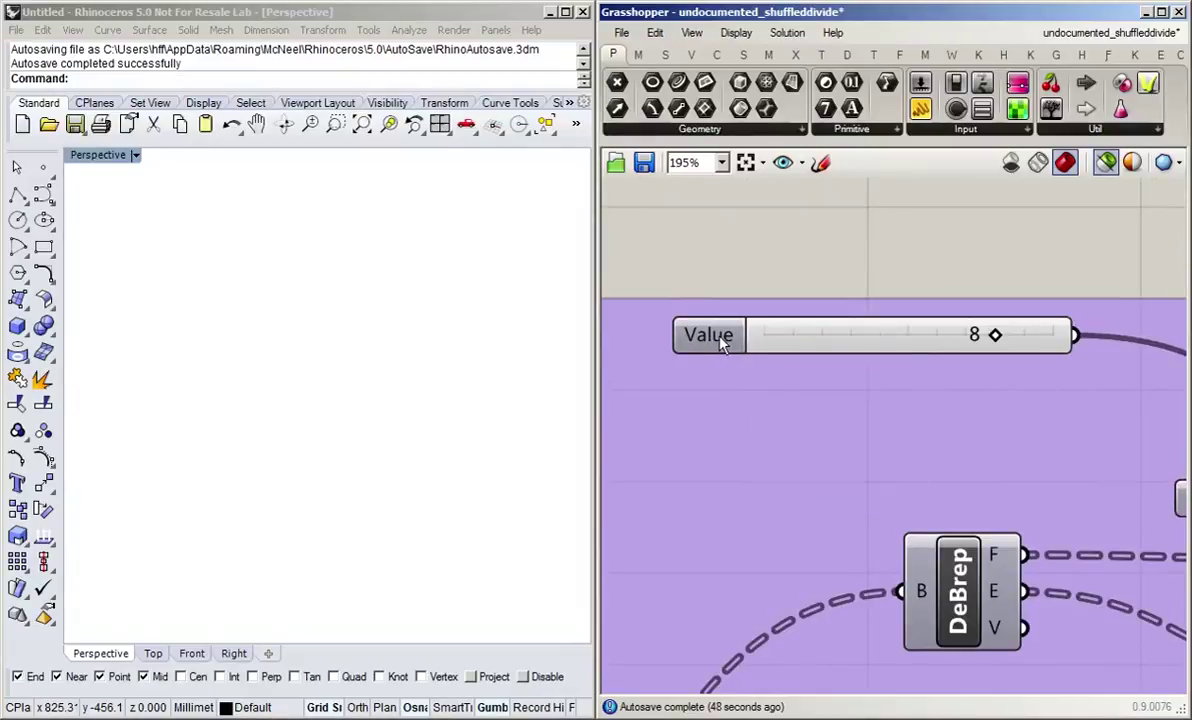
{"action": "right_click", "coordinate": [720, 337]}
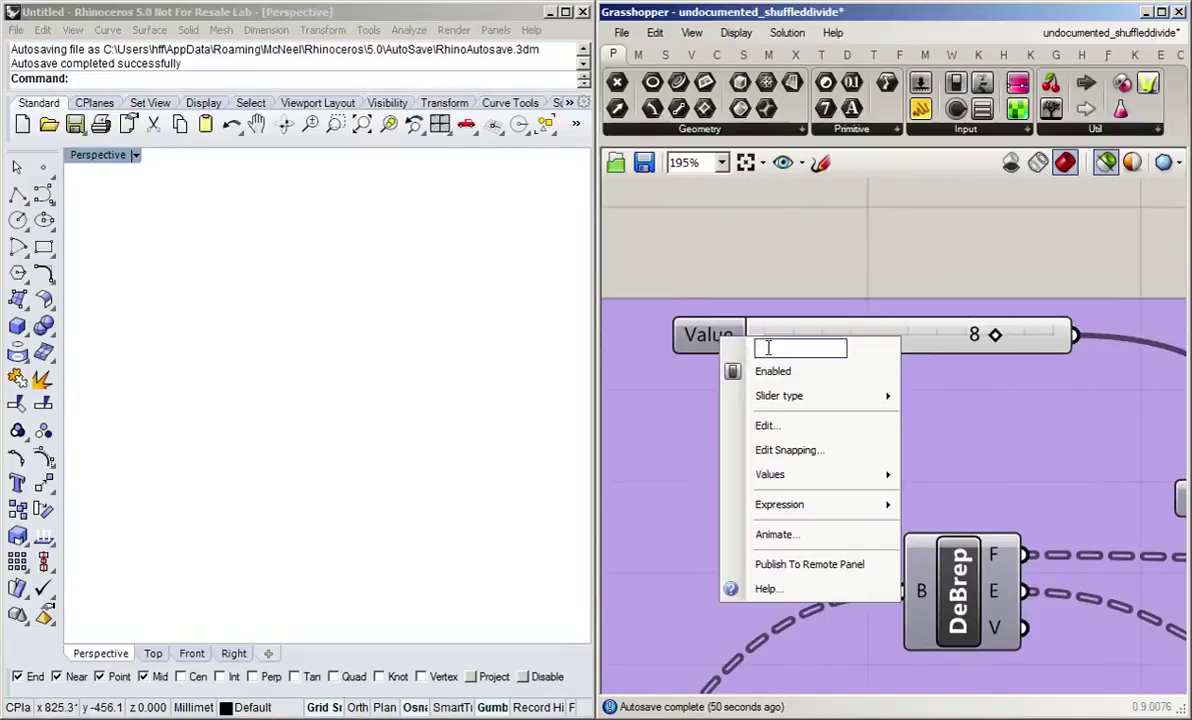
{"action": "left_click", "coordinate": [781, 272]}
{"action": "scroll", "coordinate": [785, 280], "scroll_direction": "down", "scroll_amount": 6}
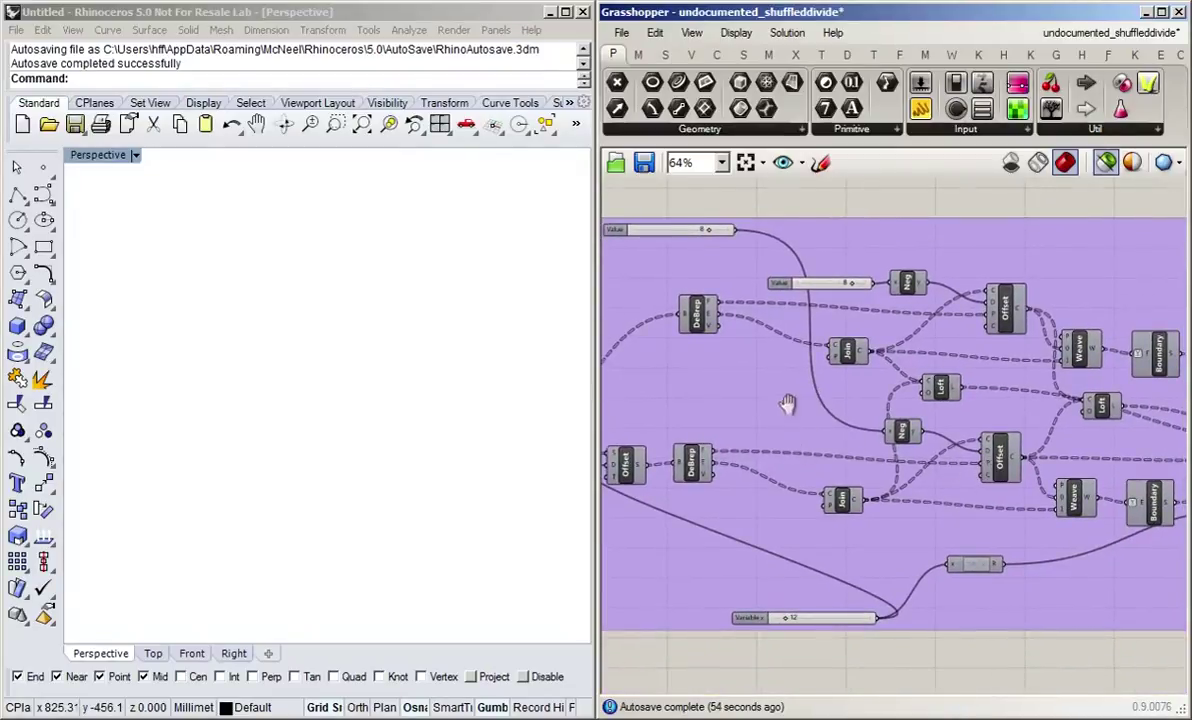
Step: Turn off the selected-only preview so the wall displays, and rename the topmost Value slider to "Width of Frames"
{"action": "right_click_drag", "start_coordinate": [788, 404], "coordinate": [888, 469]}
{"action": "left_click", "coordinate": [1106, 163]}
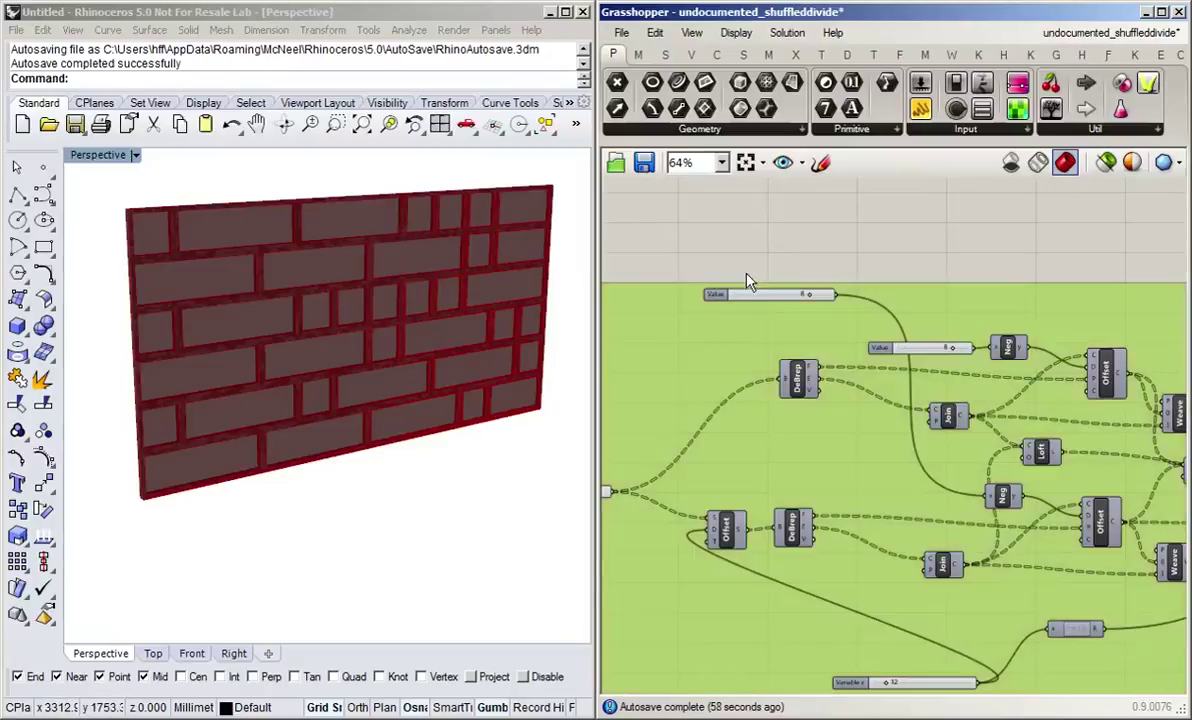
{"action": "scroll", "coordinate": [700, 270], "scroll_direction": "up", "scroll_amount": 4}
{"action": "right_click", "coordinate": [668, 340]}
{"action": "type", "text": "Width"}
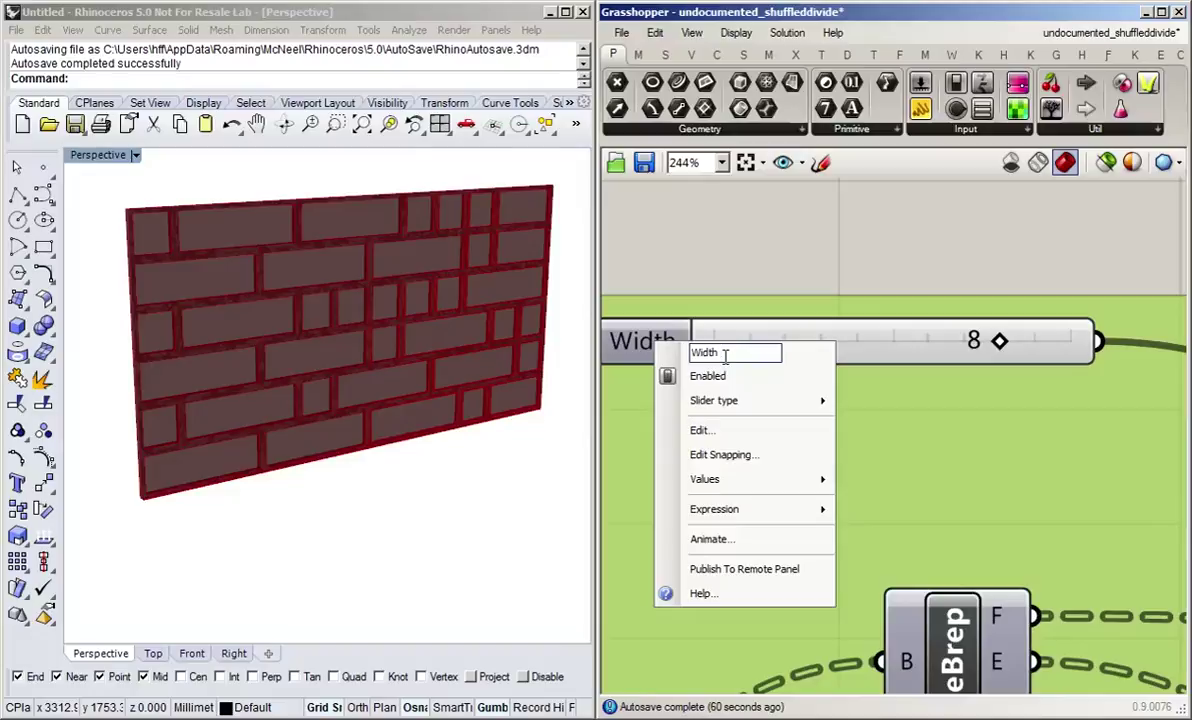
{"action": "type", "text": "of Frames"}
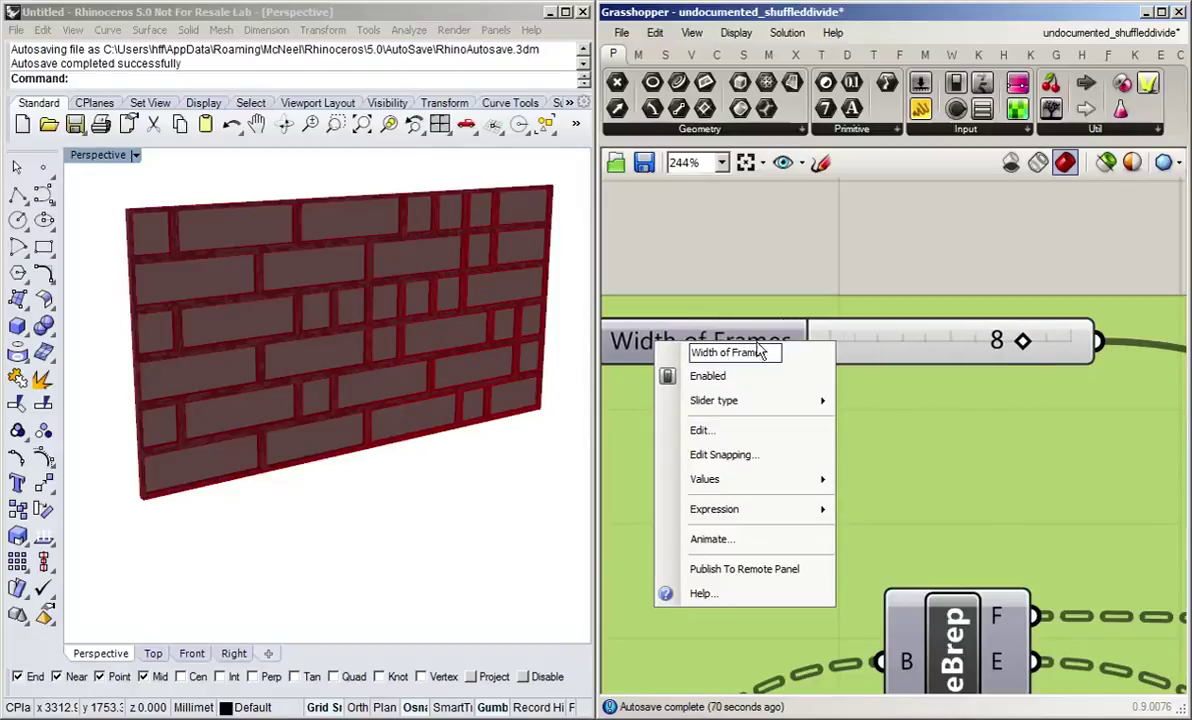
{"action": "key", "text": "Return"}
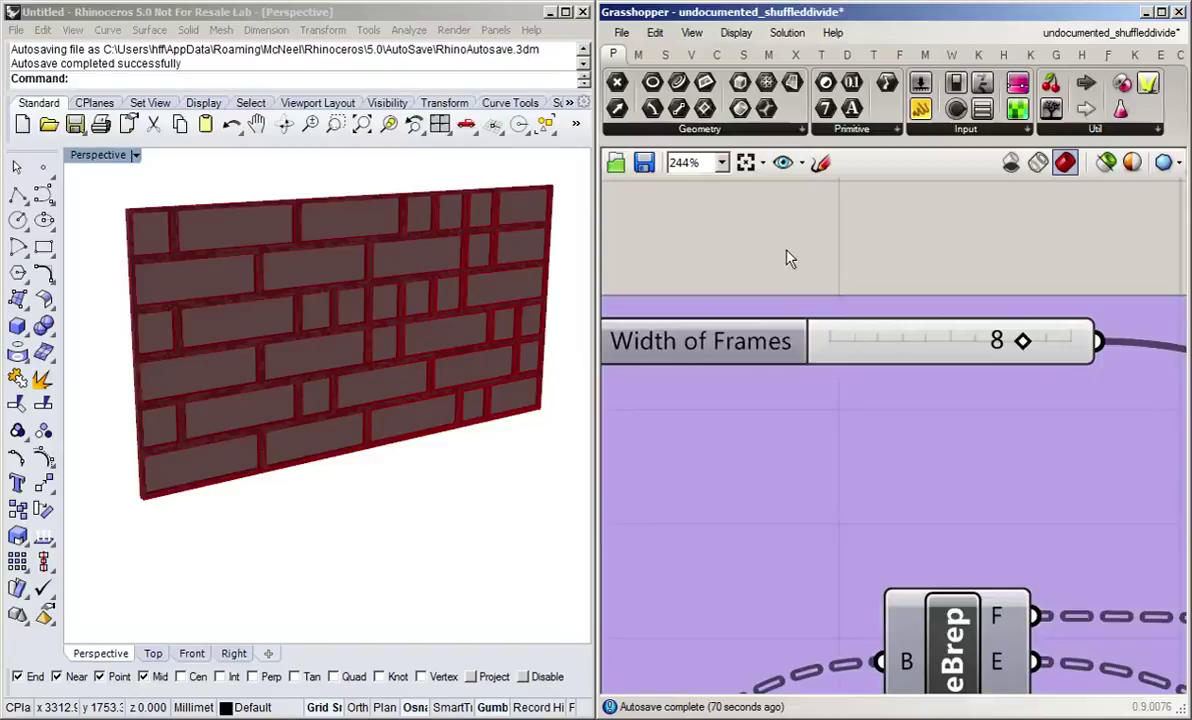
Step: Wire the lower Neg's output into the upper Offset's D input, and delete the upper Neg and its Value slider
{"action": "scroll", "coordinate": [778, 440], "scroll_direction": "down", "scroll_amount": 4}
{"action": "right_click_drag", "start_coordinate": [777, 439], "coordinate": [780, 275]}
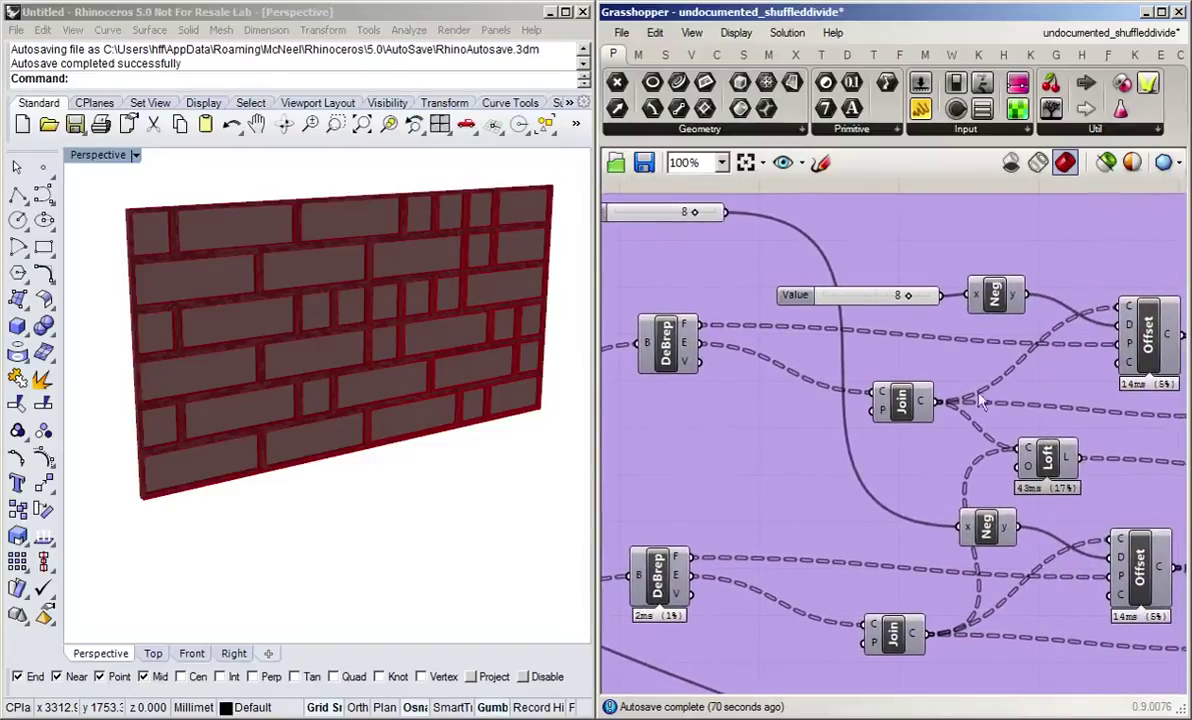
{"action": "right_click_drag", "start_coordinate": [983, 401], "coordinate": [848, 374]}
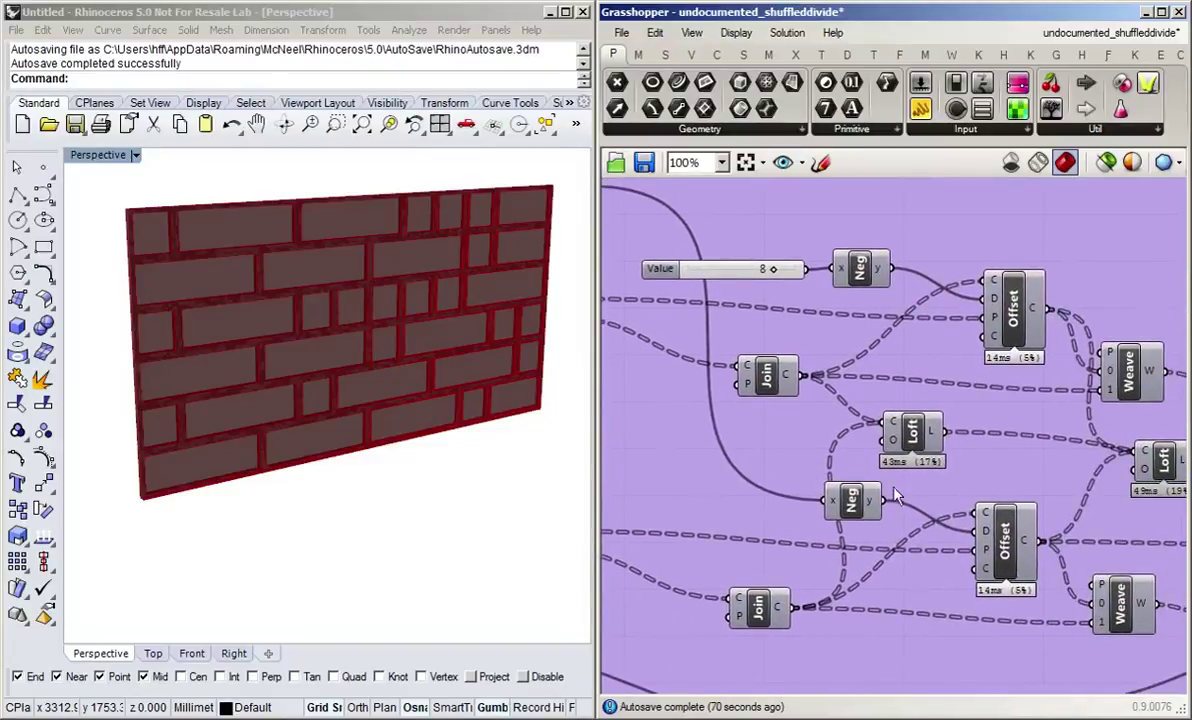
{"action": "left_click_drag", "start_coordinate": [880, 499], "coordinate": [975, 304]}
{"action": "left_click", "coordinate": [864, 270]}
{"action": "left_click", "coordinate": [745, 271], "text": "shift"}
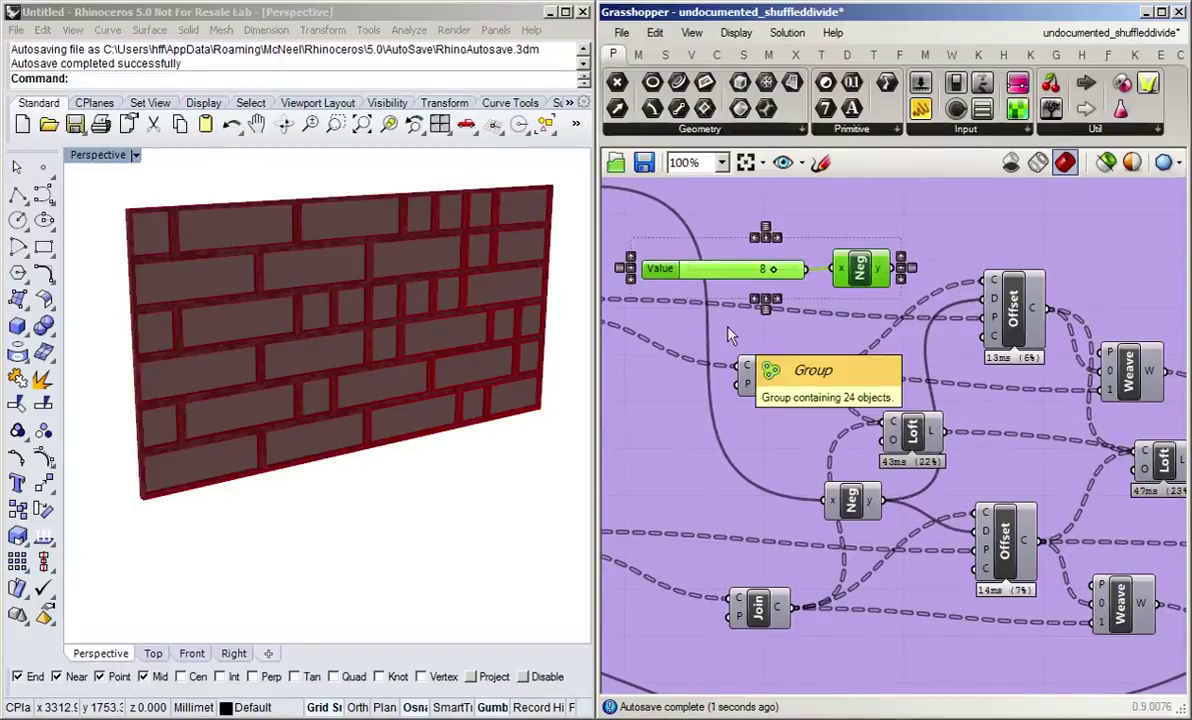
Step: Move the Distance slider with value 12 to the lower-left corner of the purple group, below the Geo parameter
{"action": "scroll", "coordinate": [1036, 468], "scroll_direction": "down", "scroll_amount": 4}
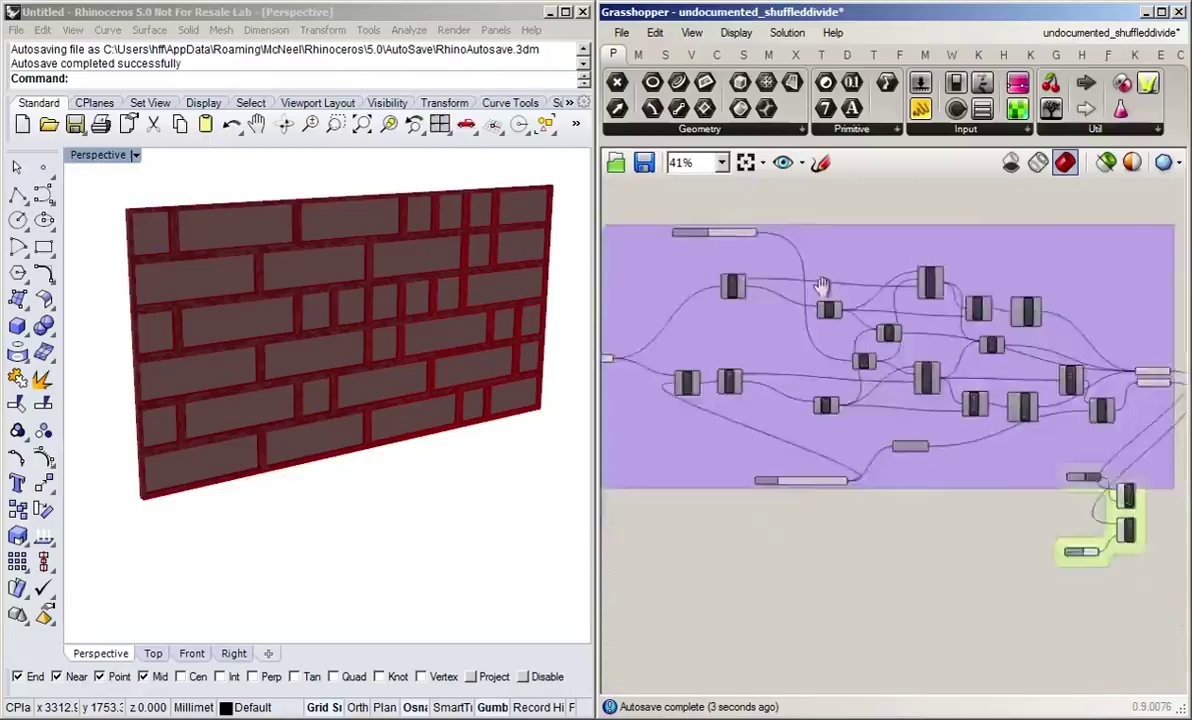
{"action": "scroll", "coordinate": [867, 490], "scroll_direction": "up", "scroll_amount": 4}
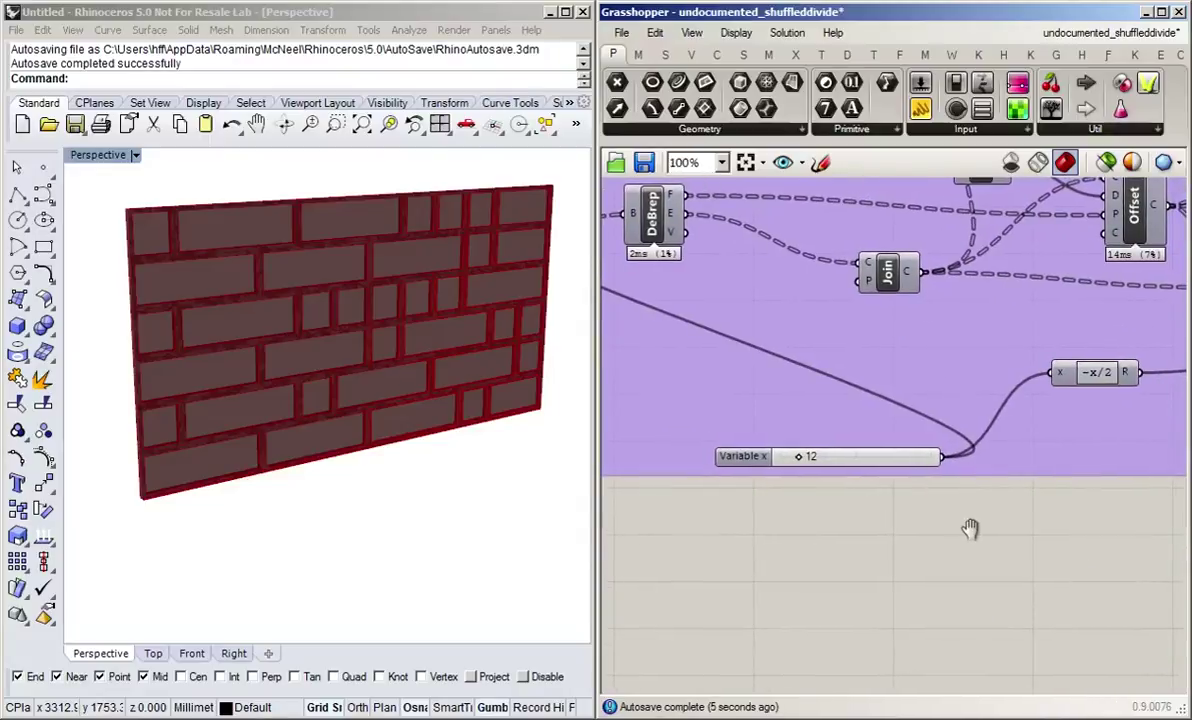
{"action": "scroll", "coordinate": [857, 480], "scroll_direction": "down", "scroll_amount": 2}
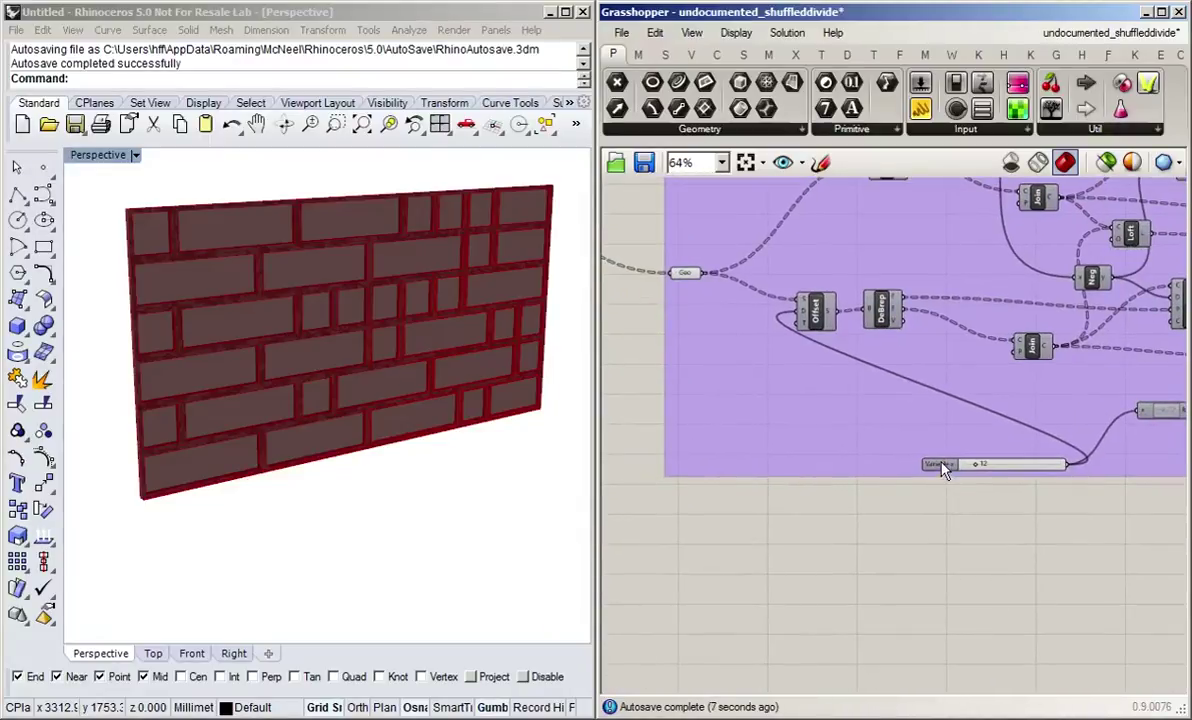
{"action": "left_click", "coordinate": [700, 400]}
{"action": "mouse_move", "coordinate": [699, 398]}
{"action": "left_mouse_down"}
{"action": "mouse_move", "coordinate": [689, 364]}
{"action": "mouse_move", "coordinate": [725, 404]}
{"action": "mouse_move", "coordinate": [692, 406]}
{"action": "left_mouse_up"}
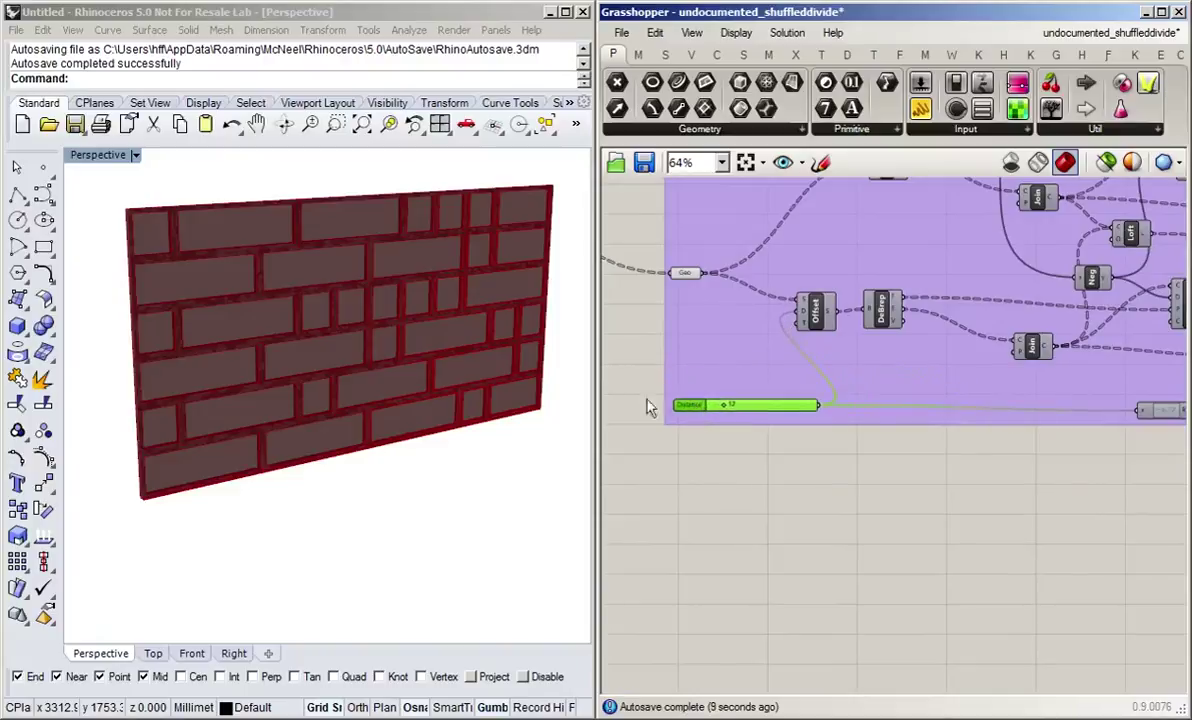
Step: Orbit the wall to check its thickness, and rename the Distance slider to "Depth of Frames"
{"action": "right_click_drag", "start_coordinate": [330, 502], "coordinate": [310, 255]}
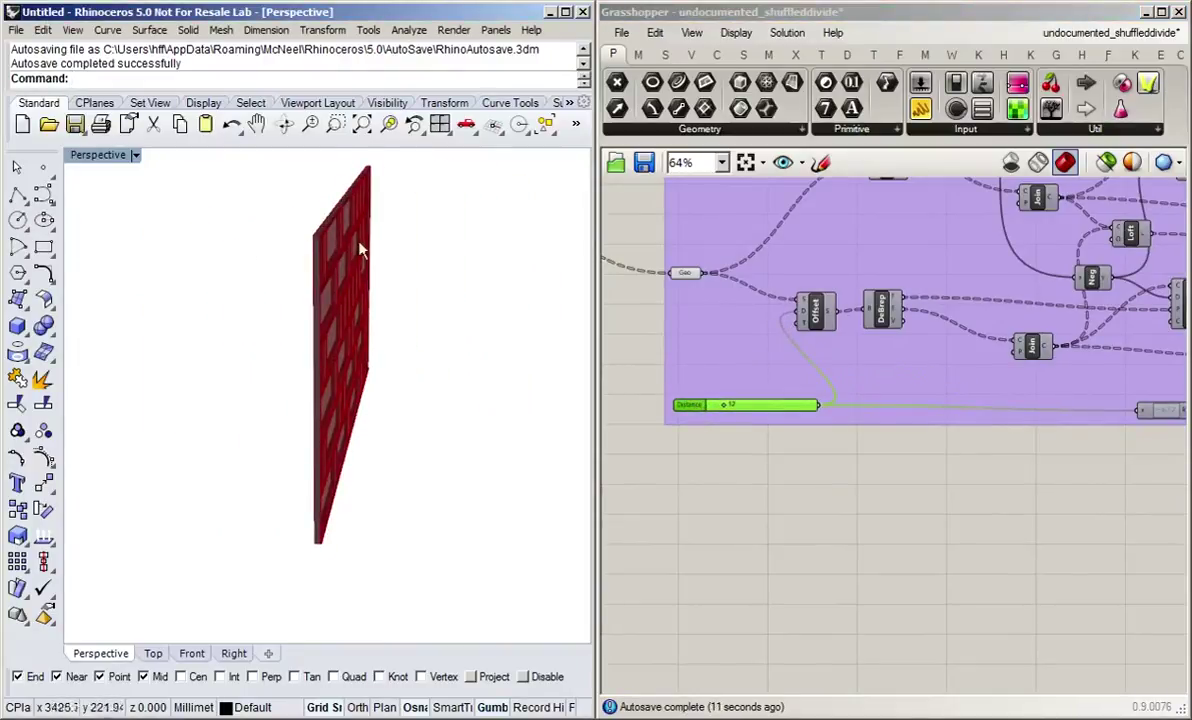
{"action": "scroll", "coordinate": [779, 476], "scroll_direction": "up", "scroll_amount": 6}
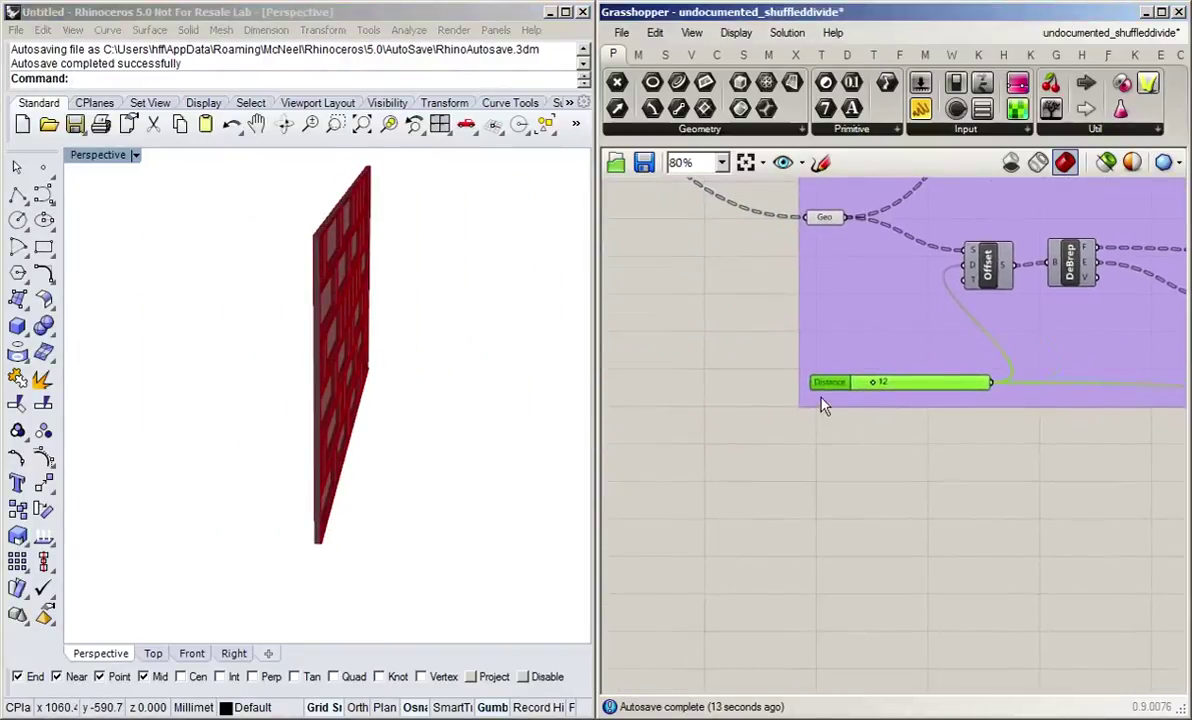
{"action": "right_click", "coordinate": [850, 368]}
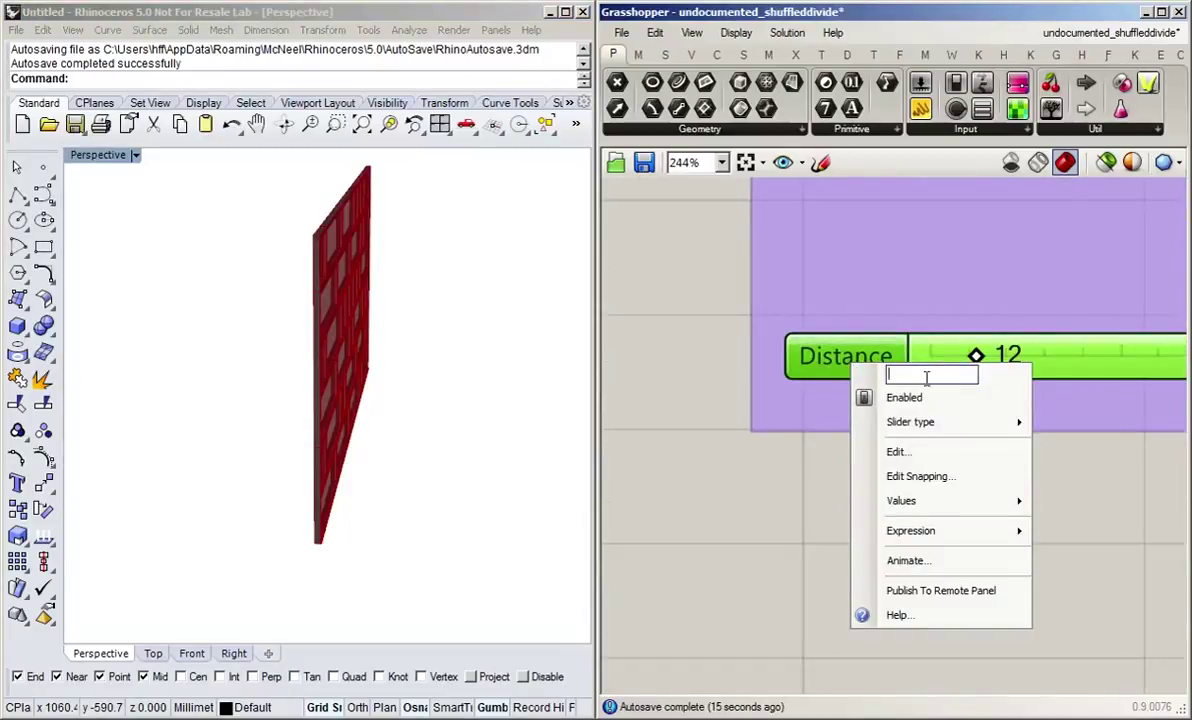
{"action": "type", "text": "Dept"}
{"action": "key", "text": "BackSpace"}
{"action": "type", "text": "th"}
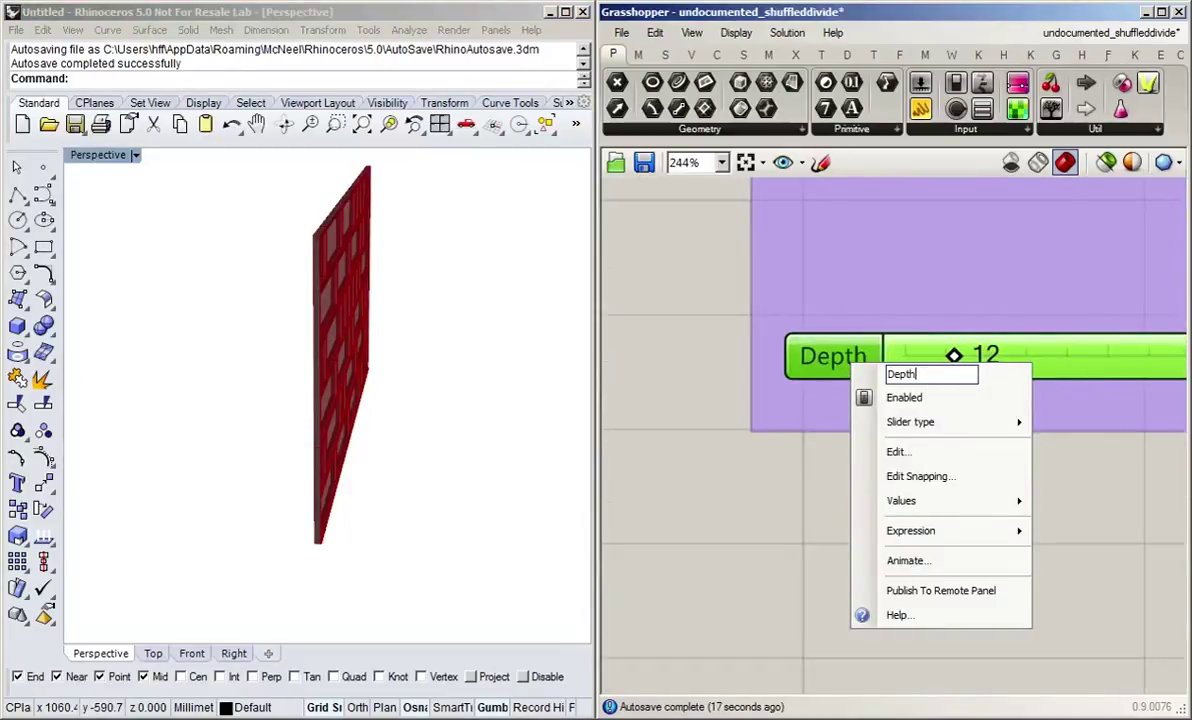
{"action": "type", "text": " of Frames"}
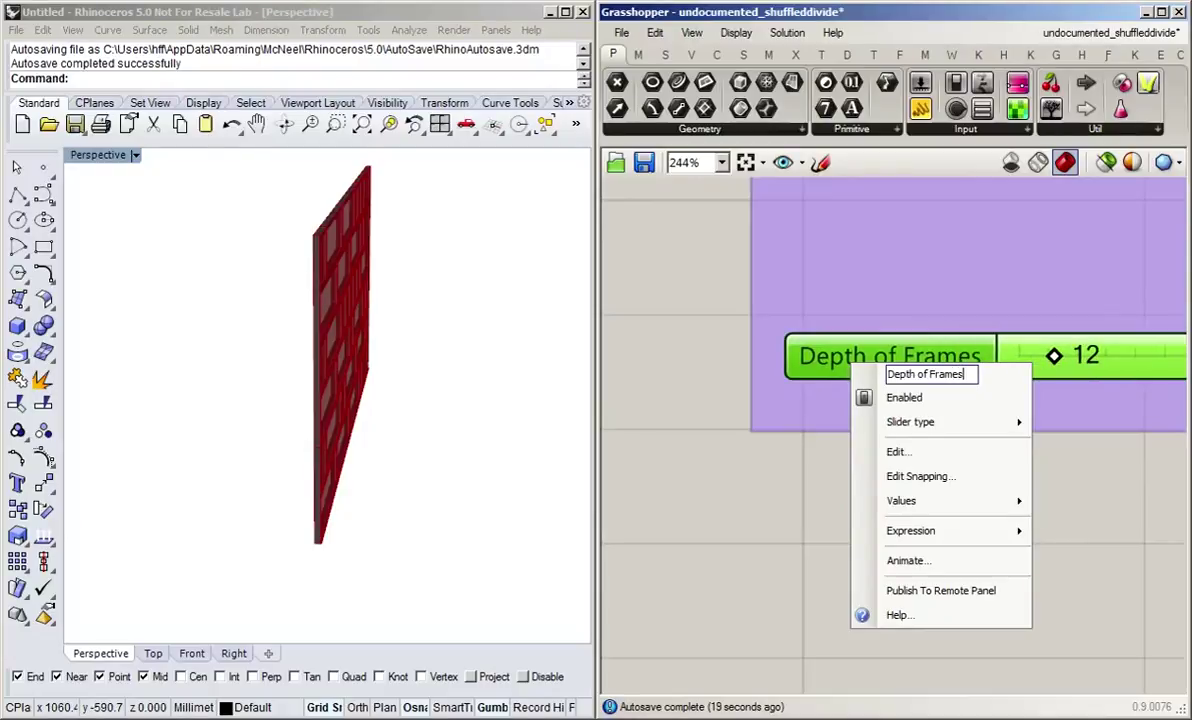
{"action": "left_click", "coordinate": [1111, 571]}
Step: Cycle the purple group's outline style from a single rectangle to rounded boxes hugging the individual components
{"action": "scroll", "coordinate": [1009, 543], "scroll_direction": "down", "scroll_amount": 6}
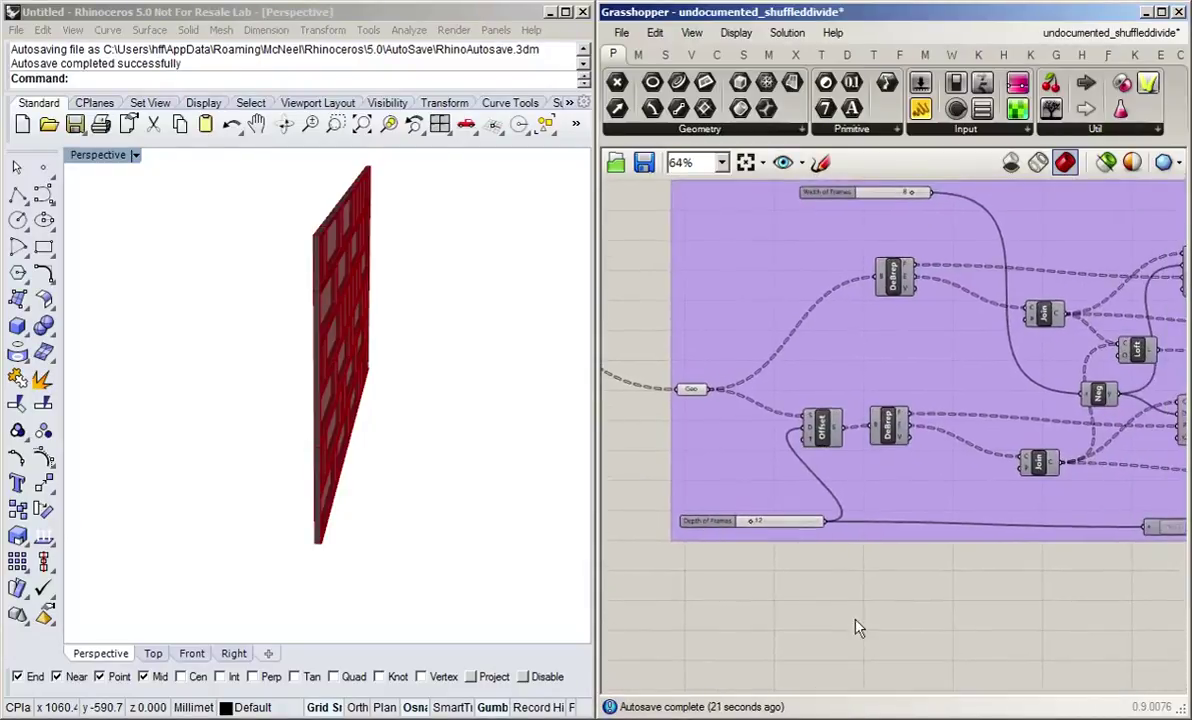
{"action": "right_click_drag", "start_coordinate": [998, 598], "coordinate": [956, 598]}
{"action": "double_click", "coordinate": [876, 508]}
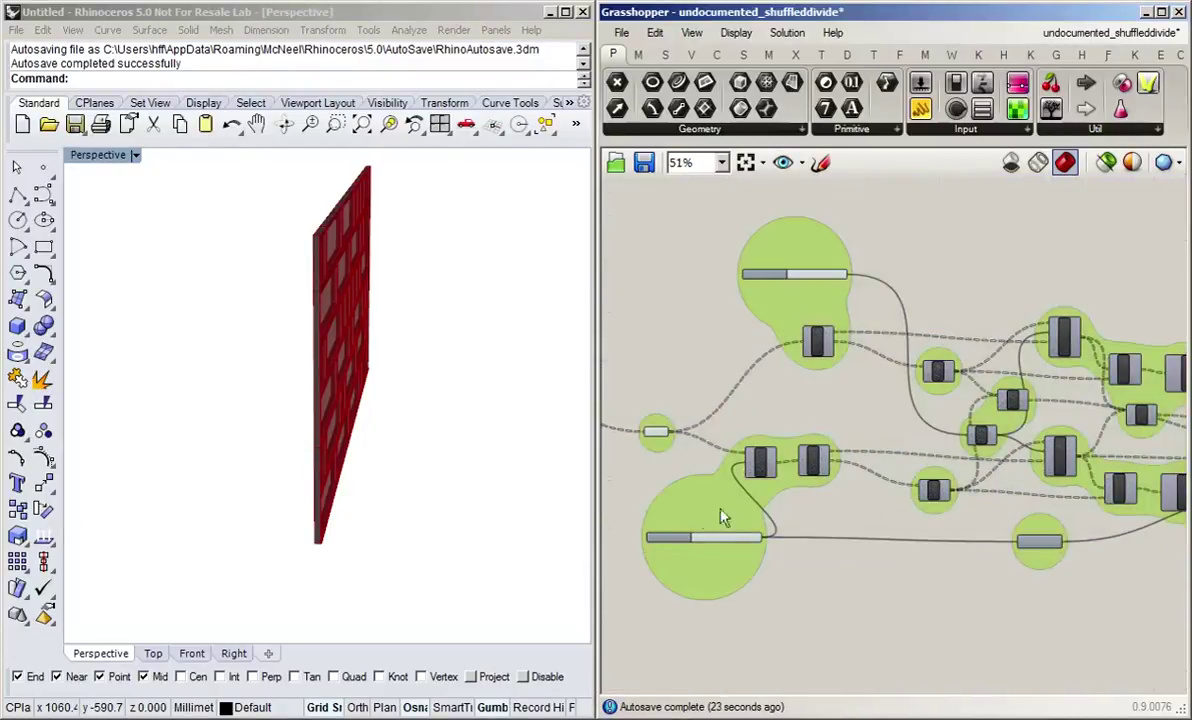
{"action": "double_click", "coordinate": [684, 517]}
Step: Rearrange the Geo parameter, both frame sliders and the upper DeBrep into a compact cluster at the purple group's input end
{"action": "right_click_drag", "start_coordinate": [789, 586], "coordinate": [858, 580]}
{"action": "left_click_drag", "start_coordinate": [724, 425], "coordinate": [711, 394]}
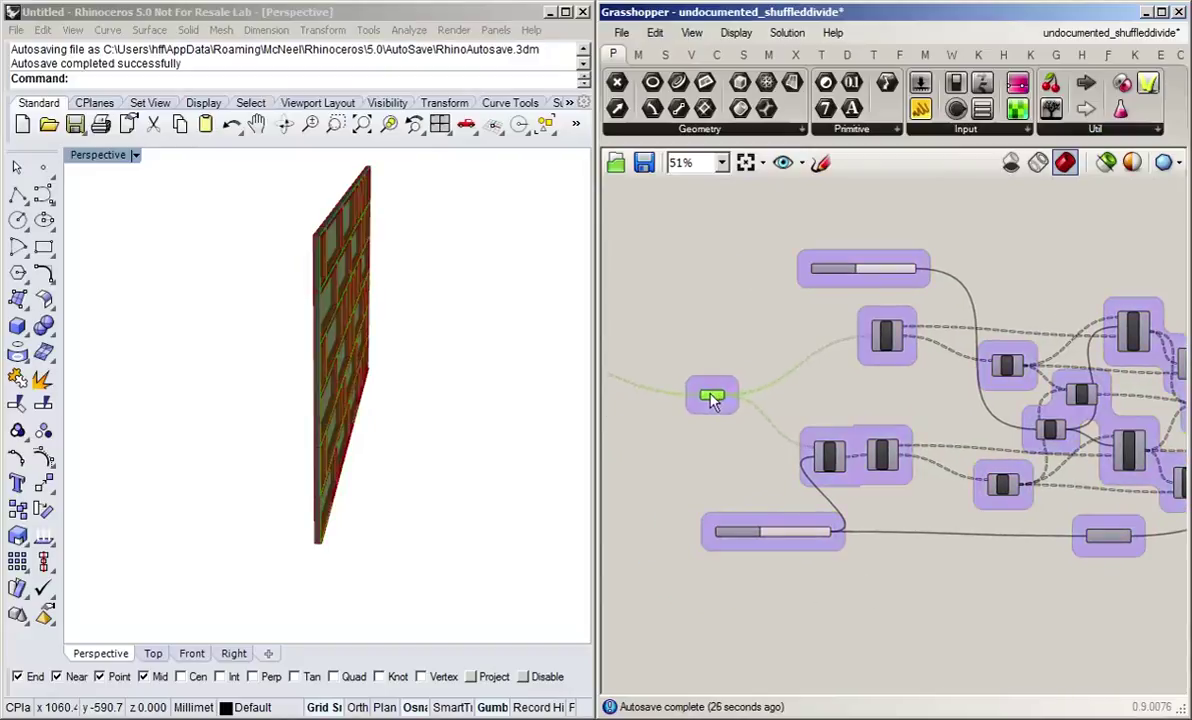
{"action": "left_click_drag", "start_coordinate": [736, 534], "coordinate": [700, 492]}
{"action": "left_click_drag", "start_coordinate": [821, 269], "coordinate": [755, 293]}
{"action": "right_click_drag", "start_coordinate": [885, 333], "coordinate": [815, 332]}
{"action": "left_click_drag", "start_coordinate": [816, 340], "coordinate": [690, 362]}
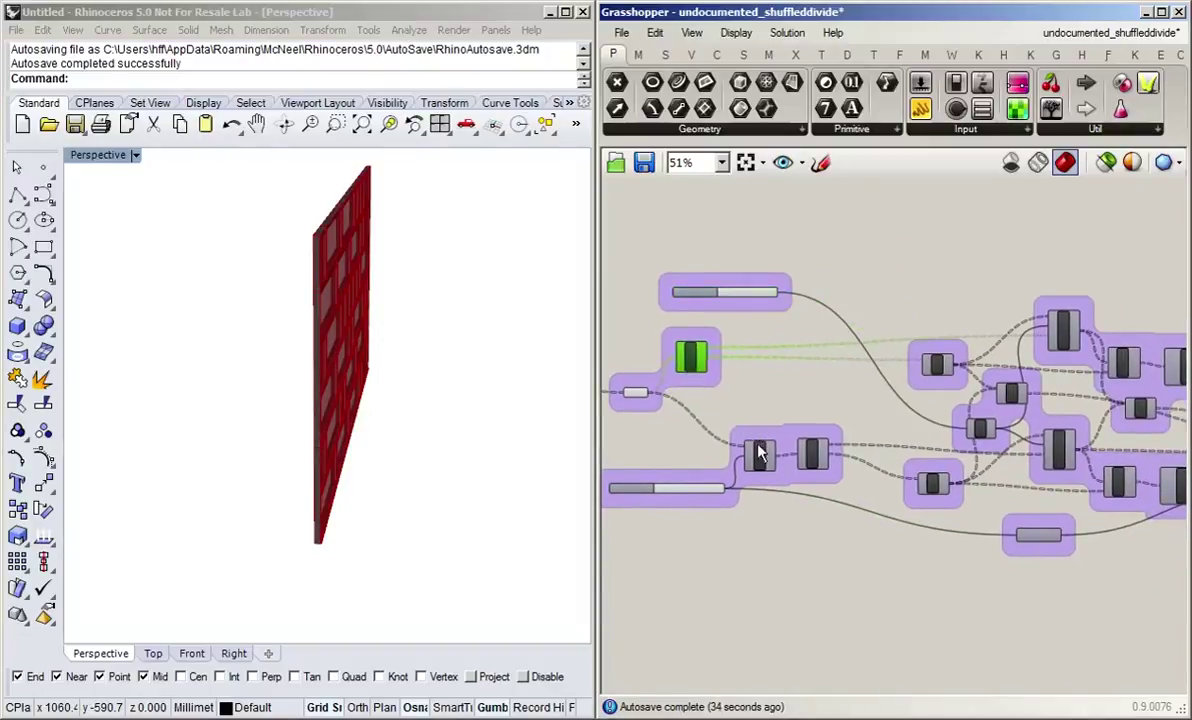
Step: Place the lower surface Offset and DeBrep close to the Geo parameter, and realign the Depth and Width of Frames sliders around them
{"action": "left_click_drag", "start_coordinate": [758, 450], "coordinate": [688, 426]}
{"action": "left_click_drag", "start_coordinate": [812, 458], "coordinate": [746, 440]}
{"action": "right_click_drag", "start_coordinate": [633, 502], "coordinate": [786, 508]}
{"action": "scroll", "coordinate": [786, 508], "scroll_direction": "up", "scroll_amount": 3}
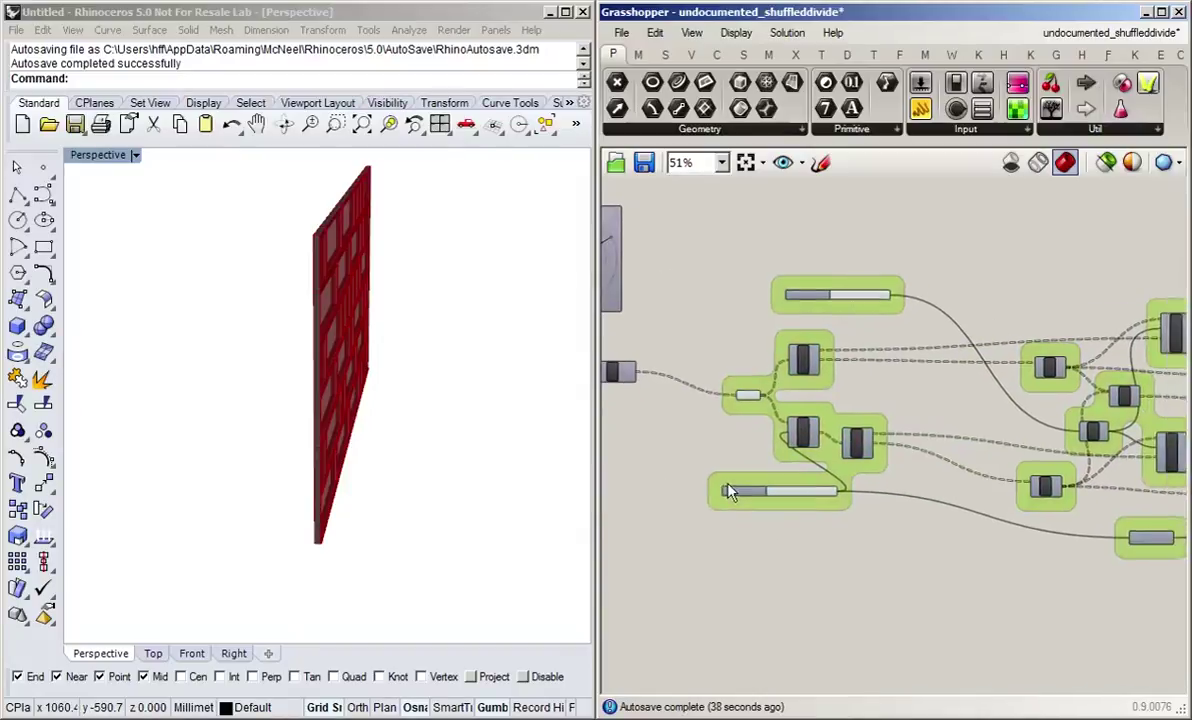
{"action": "scroll", "coordinate": [797, 502], "scroll_direction": "down", "scroll_amount": 1}
{"action": "left_click_drag", "start_coordinate": [756, 488], "coordinate": [774, 487]}
{"action": "right_click_drag", "start_coordinate": [976, 468], "coordinate": [843, 477]}
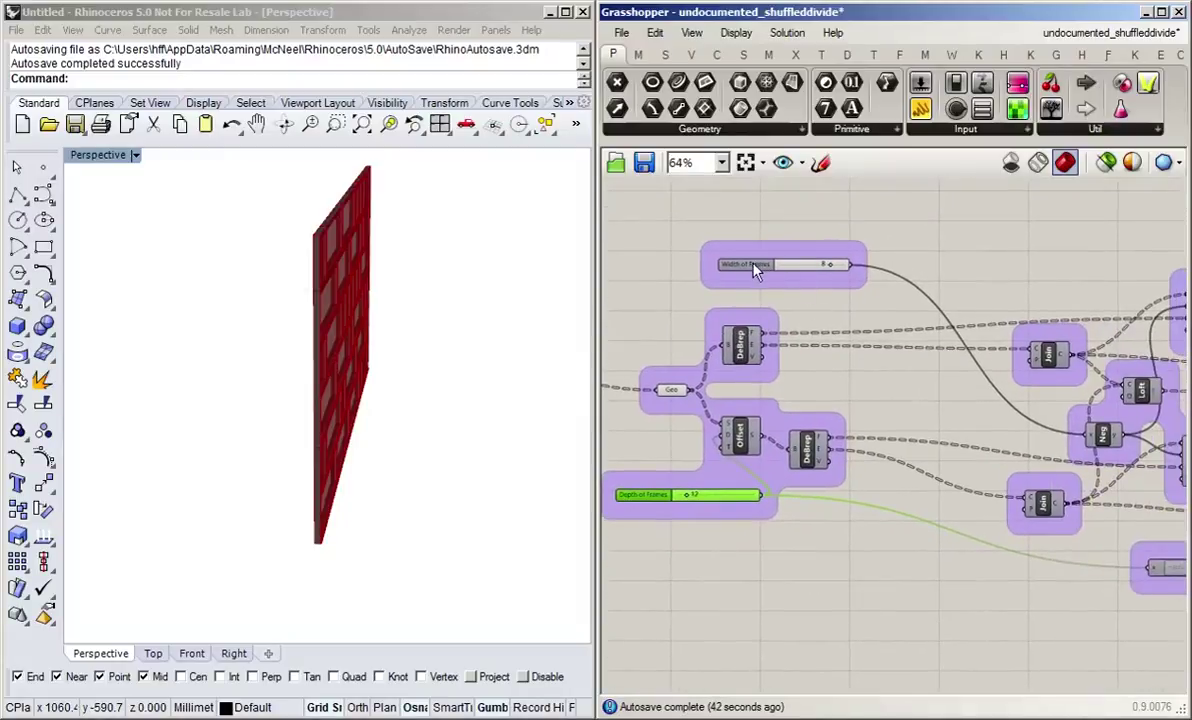
{"action": "left_click_drag", "start_coordinate": [755, 268], "coordinate": [727, 268]}
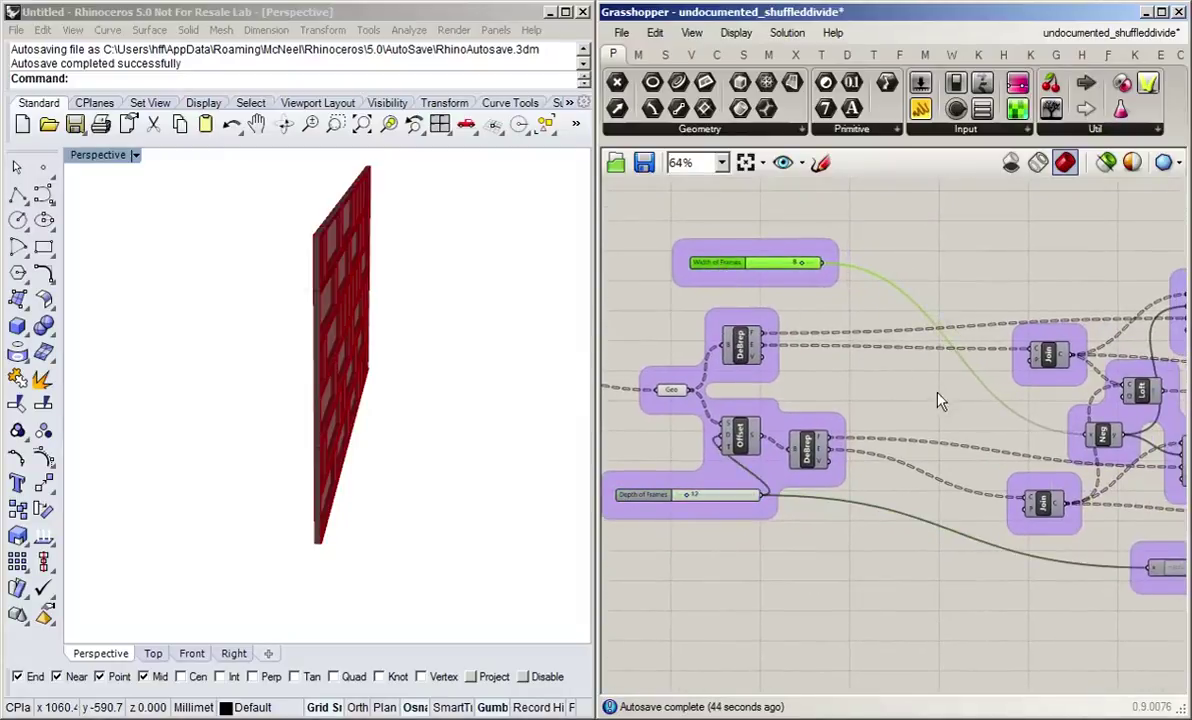
Step: Gather the upper Join, upper Offset, Neg and Width of Frames slider around the upper DeBrep, and the lower Join beside the lower DeBrep
{"action": "right_click_drag", "start_coordinate": [940, 400], "coordinate": [852, 410]}
{"action": "left_click_drag", "start_coordinate": [965, 370], "coordinate": [730, 382]}
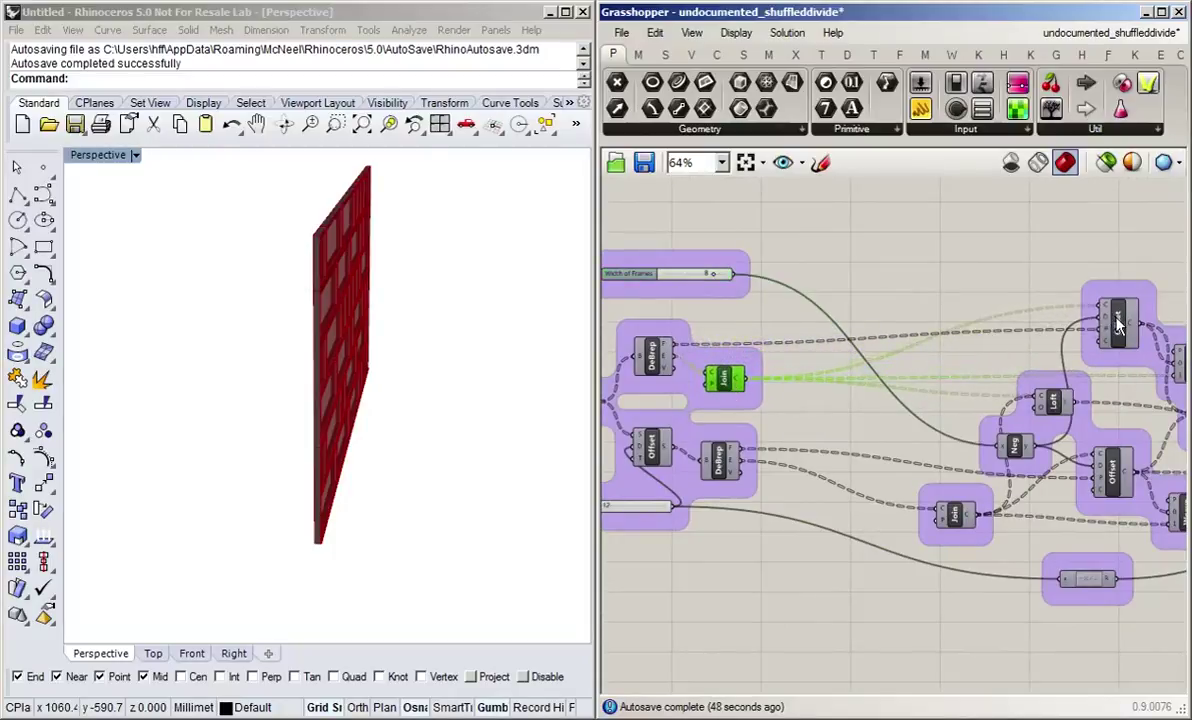
{"action": "left_click_drag", "start_coordinate": [1118, 323], "coordinate": [791, 336]}
{"action": "right_click_drag", "start_coordinate": [784, 398], "coordinate": [842, 340]}
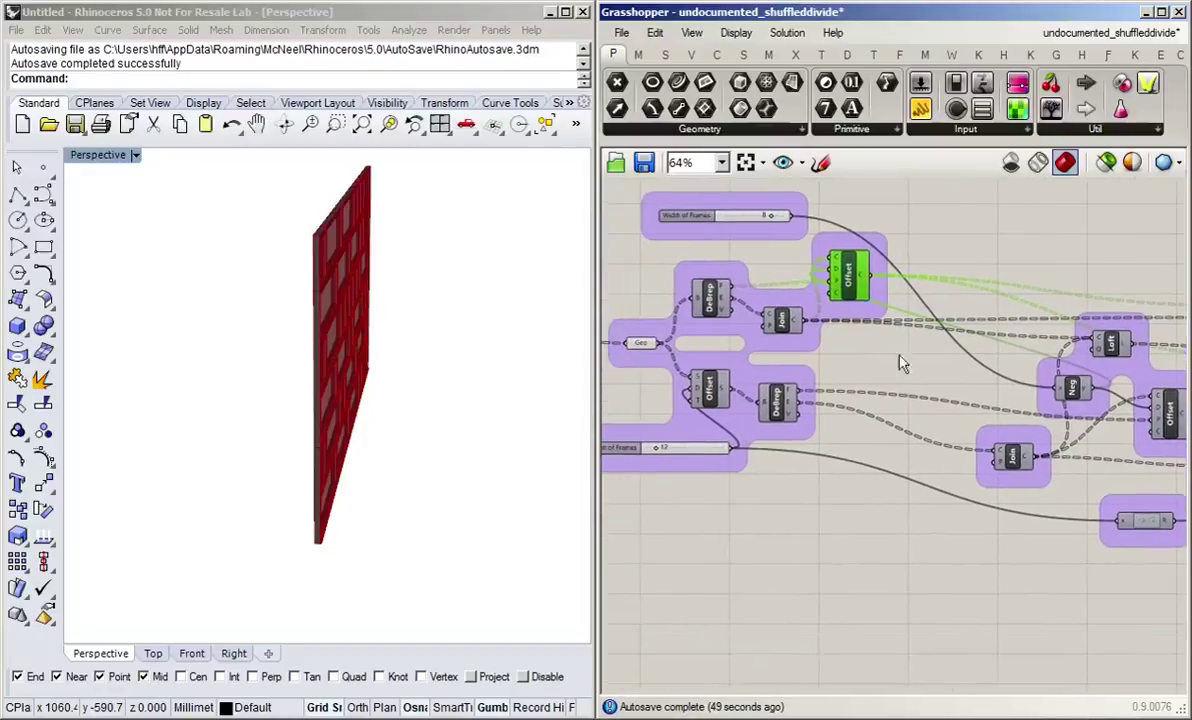
{"action": "left_click_drag", "start_coordinate": [1080, 390], "coordinate": [789, 264]}
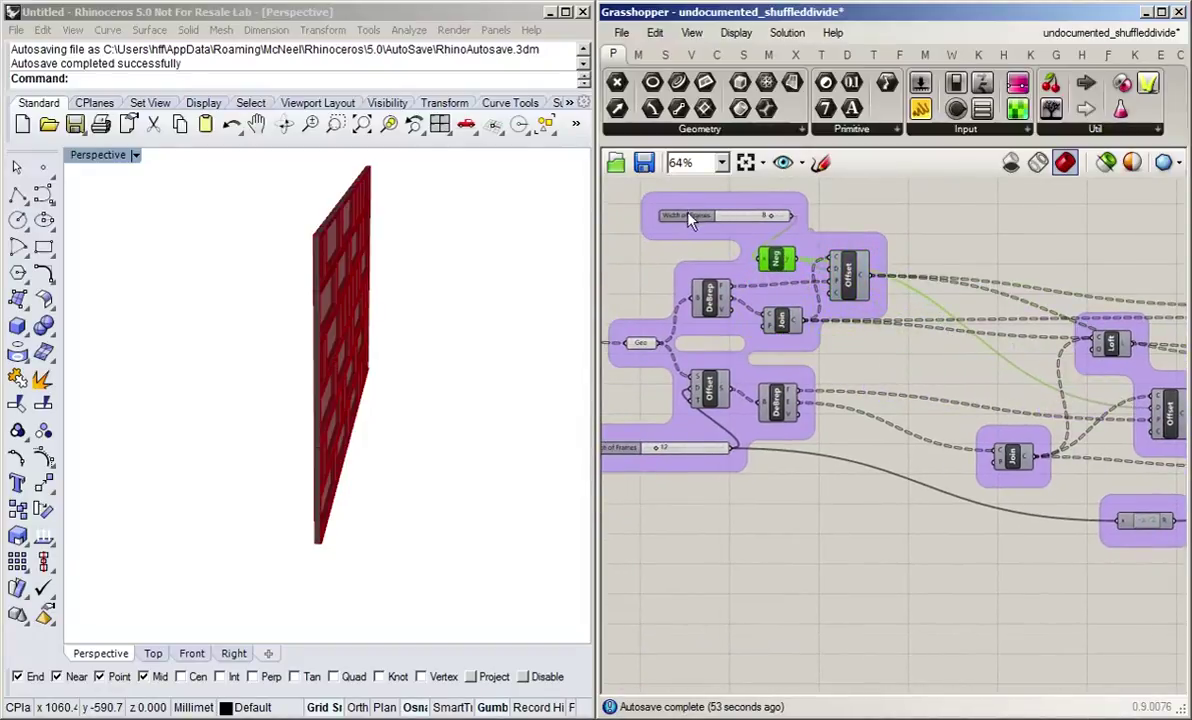
{"action": "left_click_drag", "start_coordinate": [689, 222], "coordinate": [666, 231]}
{"action": "left_click_drag", "start_coordinate": [1010, 456], "coordinate": [845, 402]}
{"action": "left_click", "coordinate": [923, 571]}
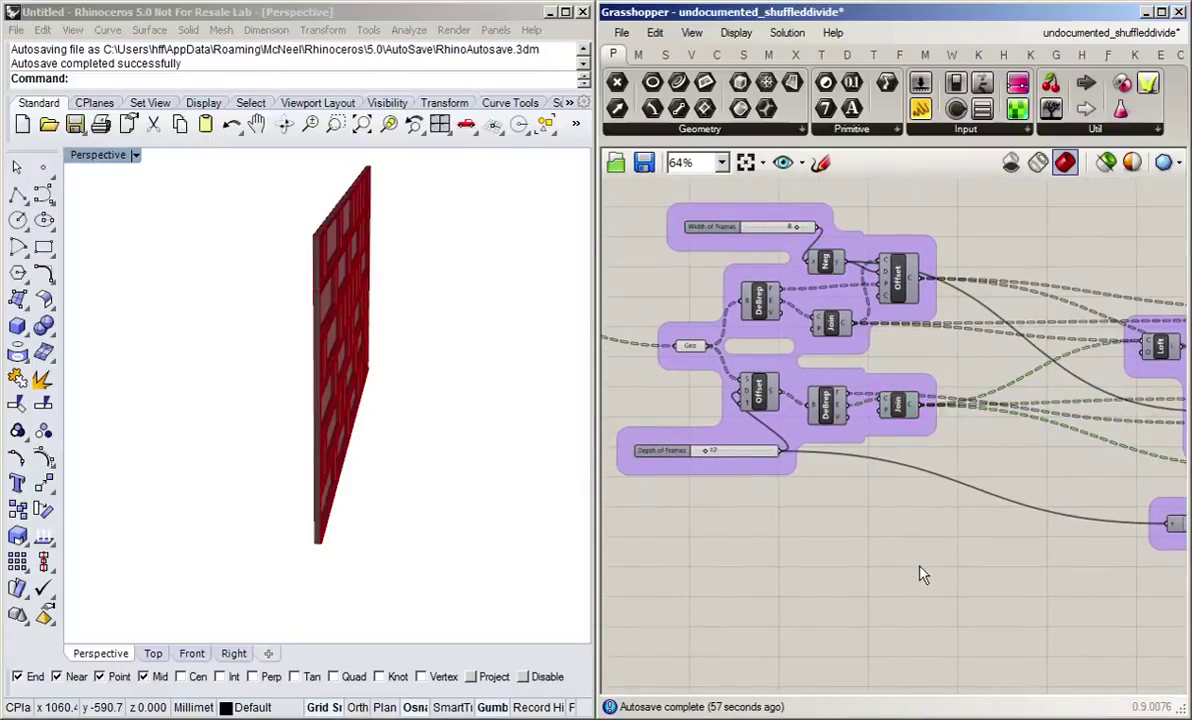
Step: Rename the purple group's Geo input parameter to "Facade Subsurfaces"
{"action": "scroll", "coordinate": [870, 545], "scroll_direction": "down", "scroll_amount": 3}
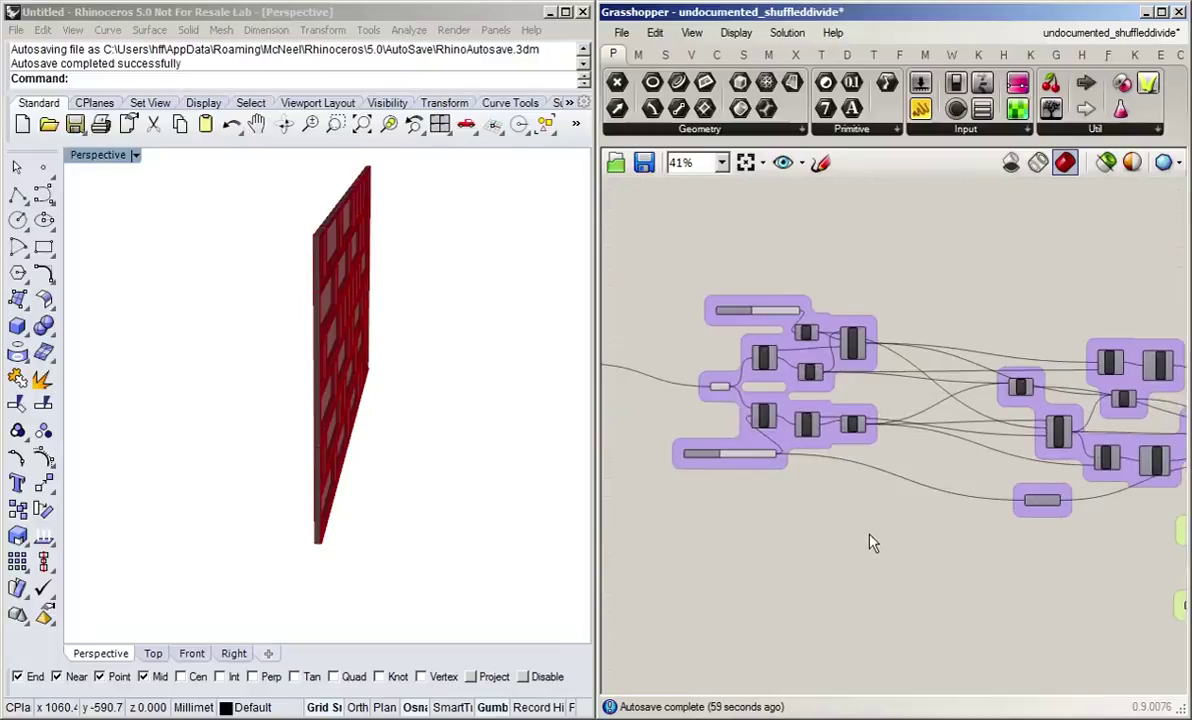
{"action": "right_click_drag", "start_coordinate": [921, 376], "coordinate": [855, 383]}
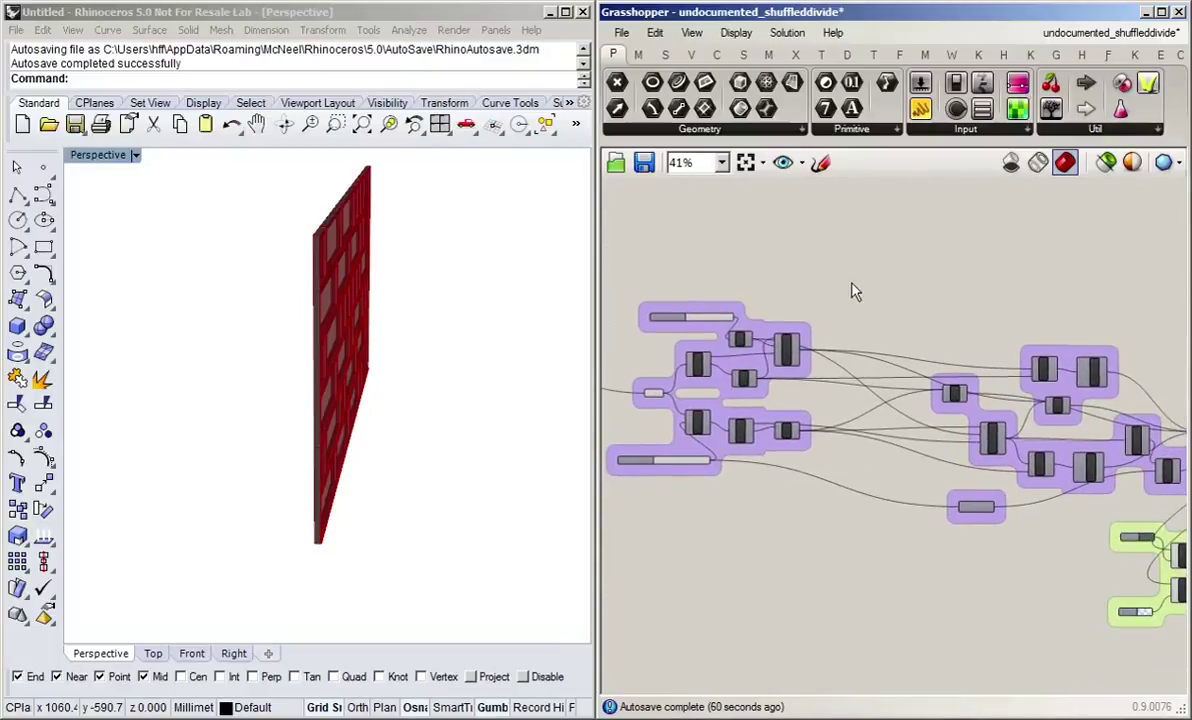
{"action": "right_click_drag", "start_coordinate": [771, 563], "coordinate": [921, 559]}
{"action": "scroll", "coordinate": [852, 531], "scroll_direction": "up", "scroll_amount": 3}
{"action": "right_click_drag", "start_coordinate": [780, 421], "coordinate": [776, 491]}
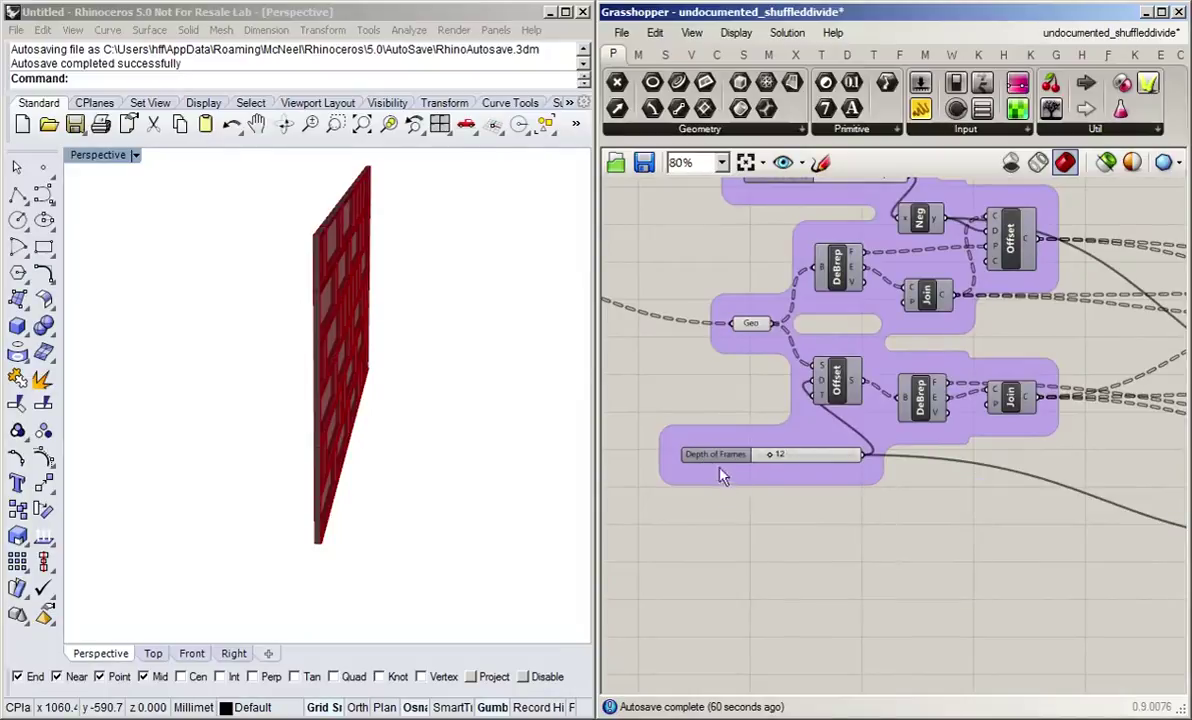
{"action": "right_click", "coordinate": [757, 330]}
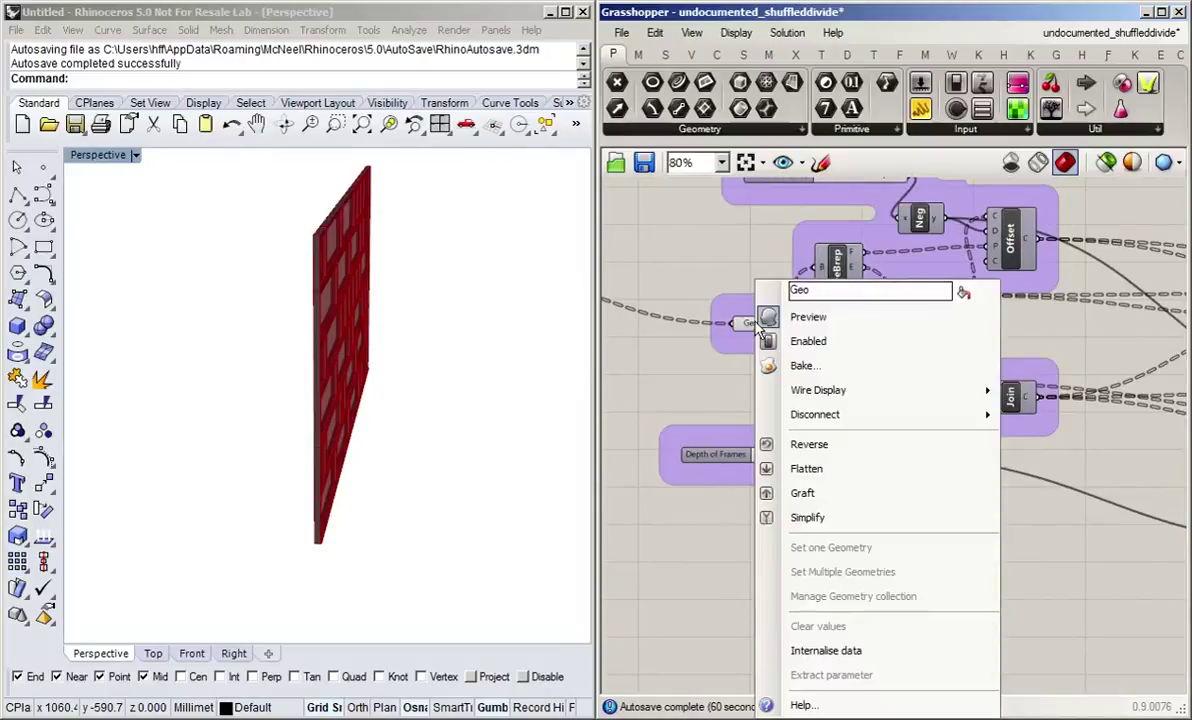
{"action": "key", "text": "ctrl+a"}
{"action": "type", "text": "Facade Subs"}
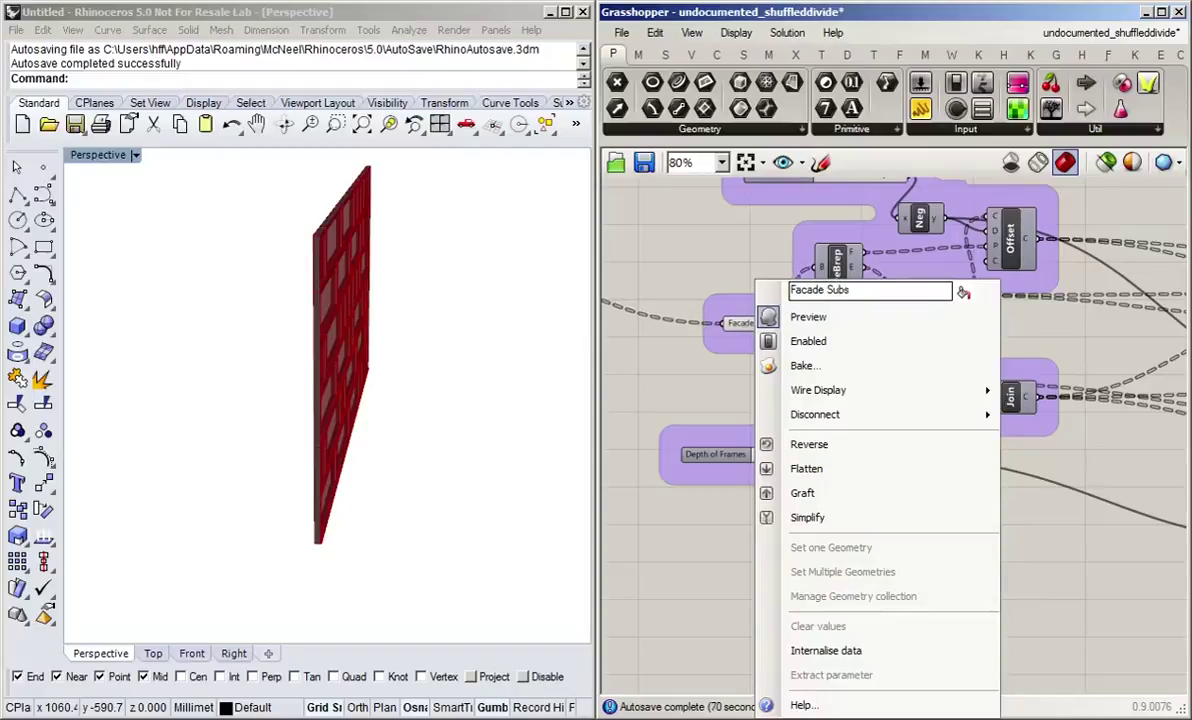
{"action": "type", "text": "rf"}
{"action": "key", "text": "BackSpace"}
{"action": "type", "text": "urfaces"}
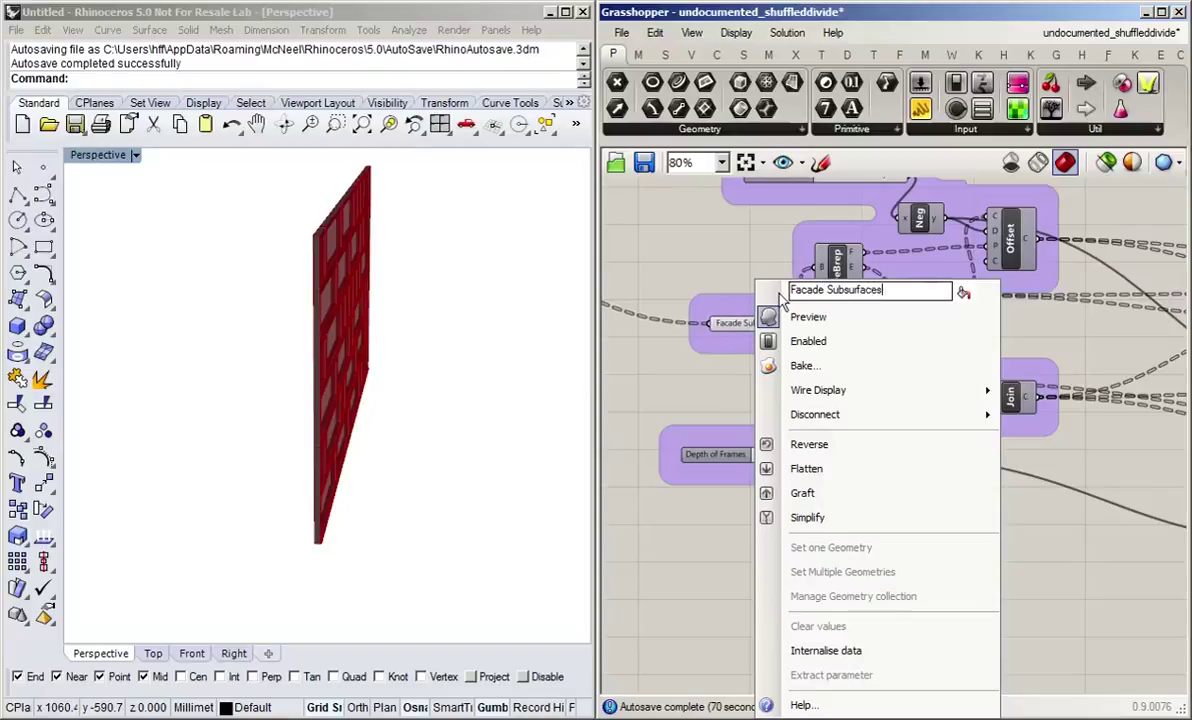
{"action": "key", "text": "Return"}
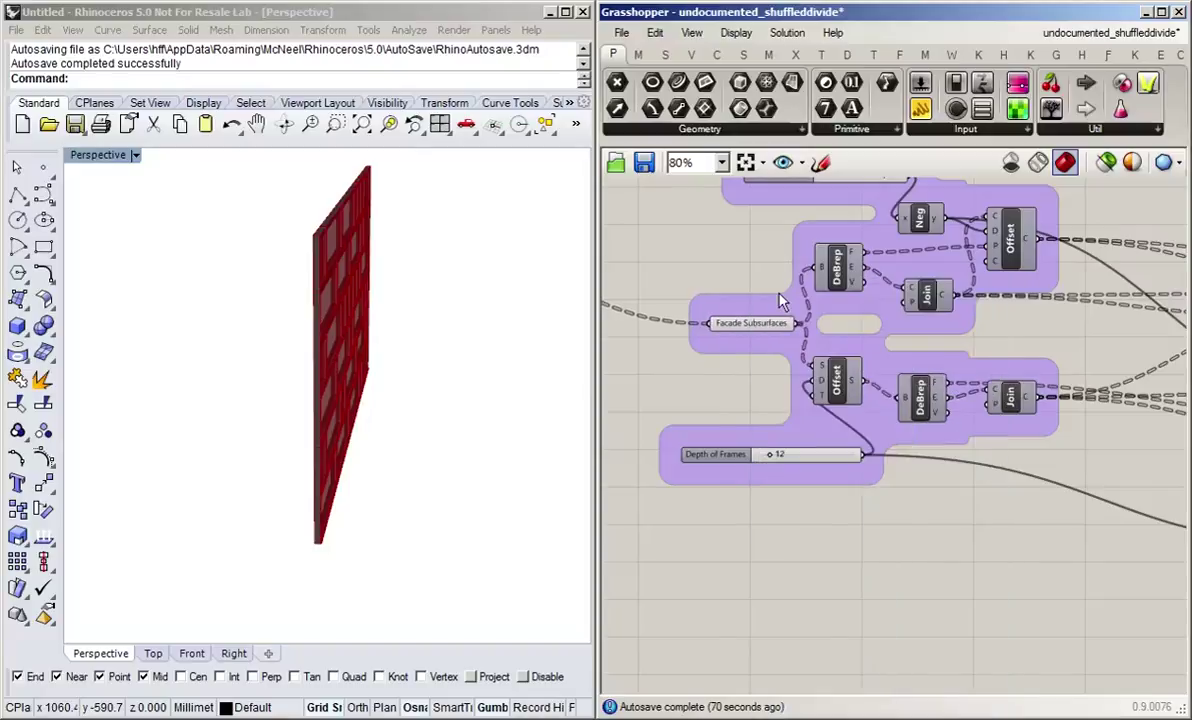
Step: Give the pink group around the Line component the name "Name"
{"action": "scroll", "coordinate": [930, 535], "scroll_direction": "down", "scroll_amount": 3}
{"action": "right_click_drag", "start_coordinate": [902, 540], "coordinate": [1145, 482]}
{"action": "right_click_drag", "start_coordinate": [946, 507], "coordinate": [1078, 527]}
{"action": "right_click_drag", "start_coordinate": [729, 295], "coordinate": [870, 320]}
{"action": "scroll", "coordinate": [892, 370], "scroll_direction": "up", "scroll_amount": 7}
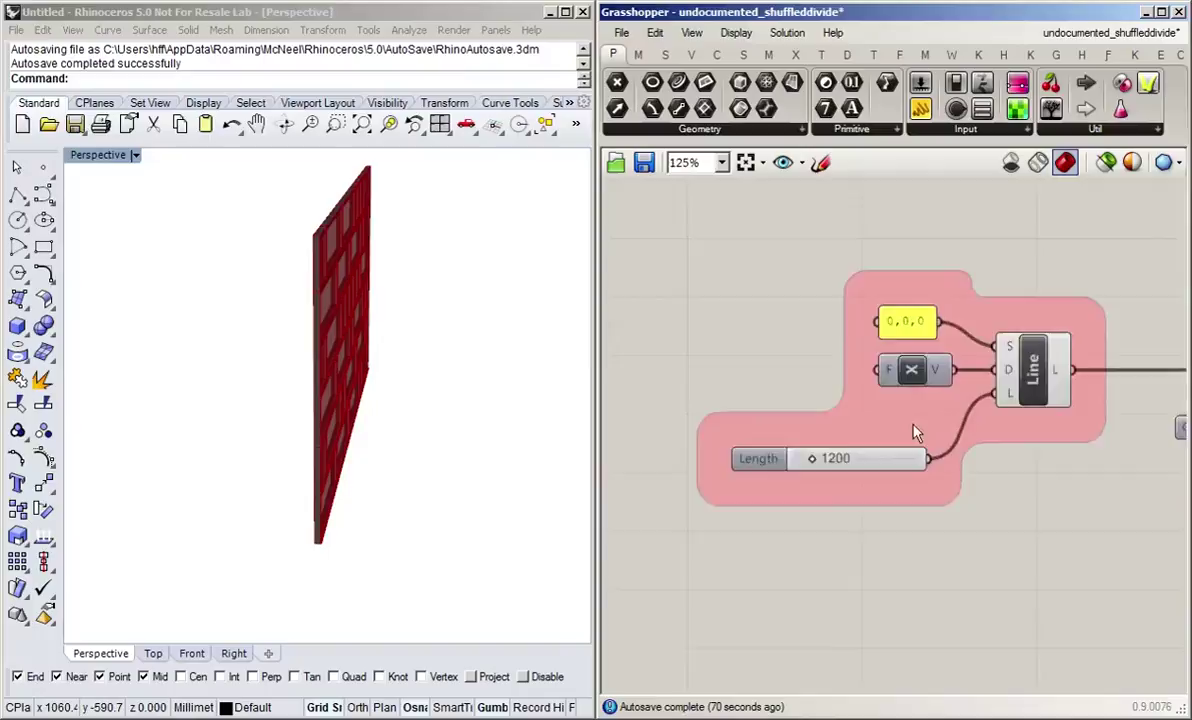
{"action": "right_click", "coordinate": [908, 410]}
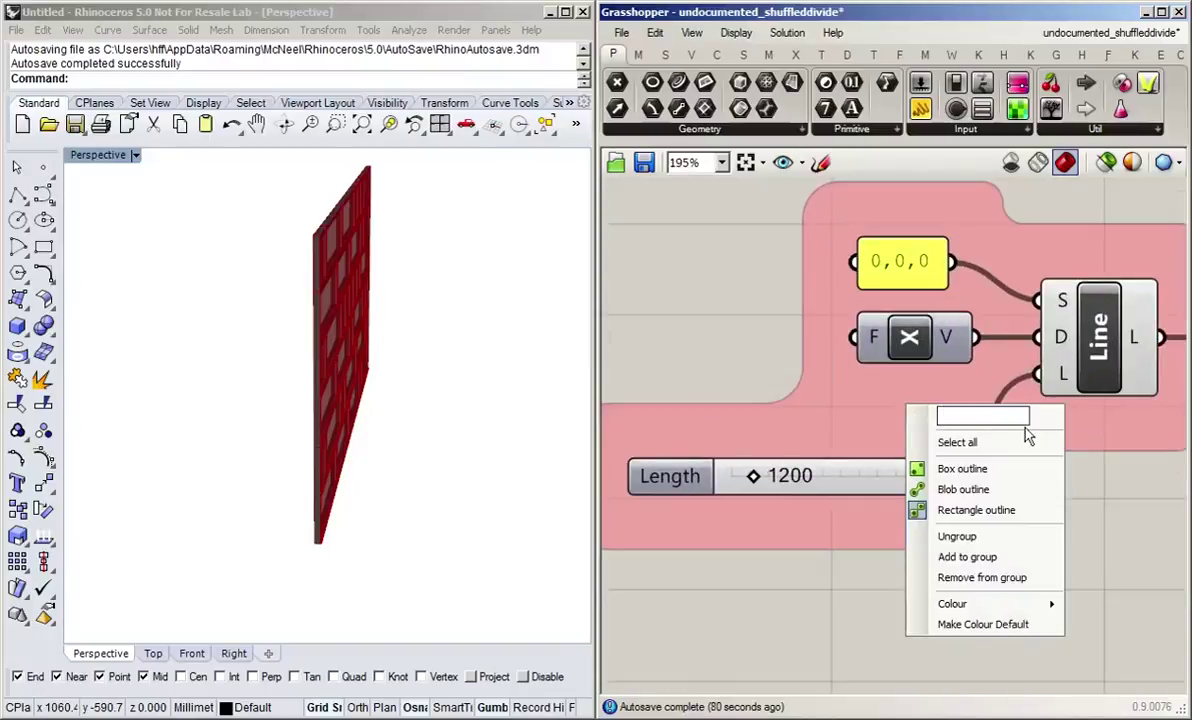
{"action": "type", "text": "Name"}
{"action": "key", "text": "Return"}
{"action": "right_click_drag", "start_coordinate": [1130, 555], "coordinate": [997, 676]}
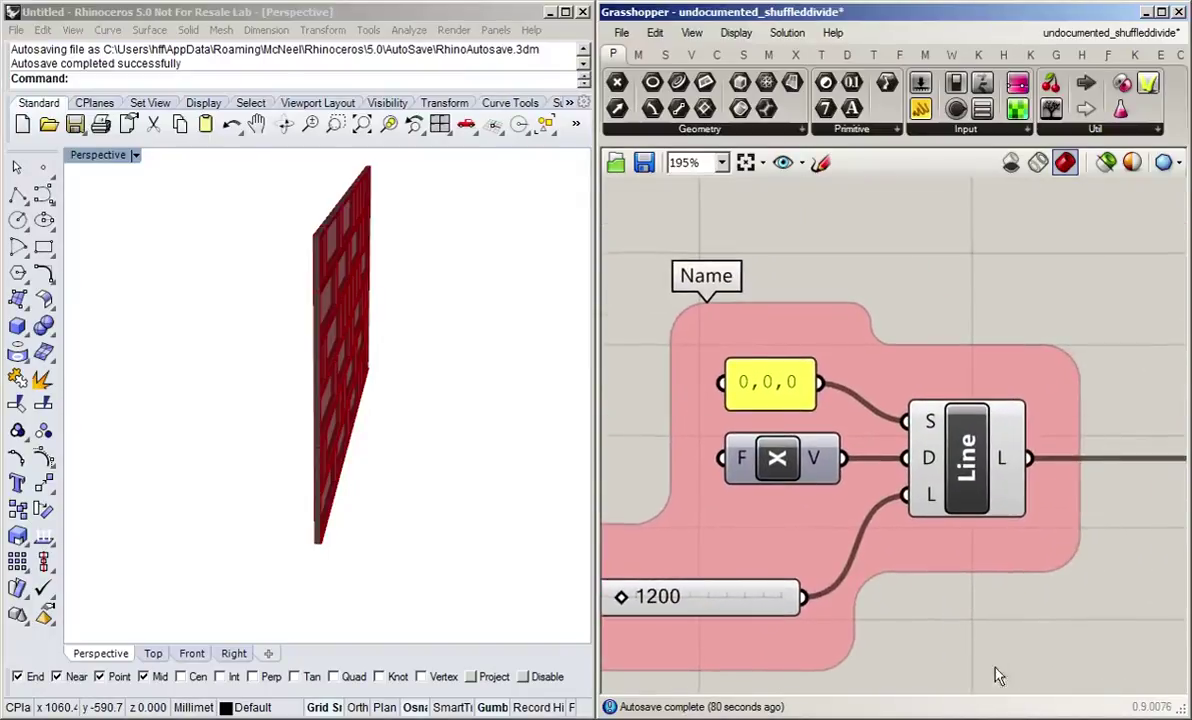
{"action": "scroll", "coordinate": [820, 250], "scroll_direction": "down", "scroll_amount": 4}
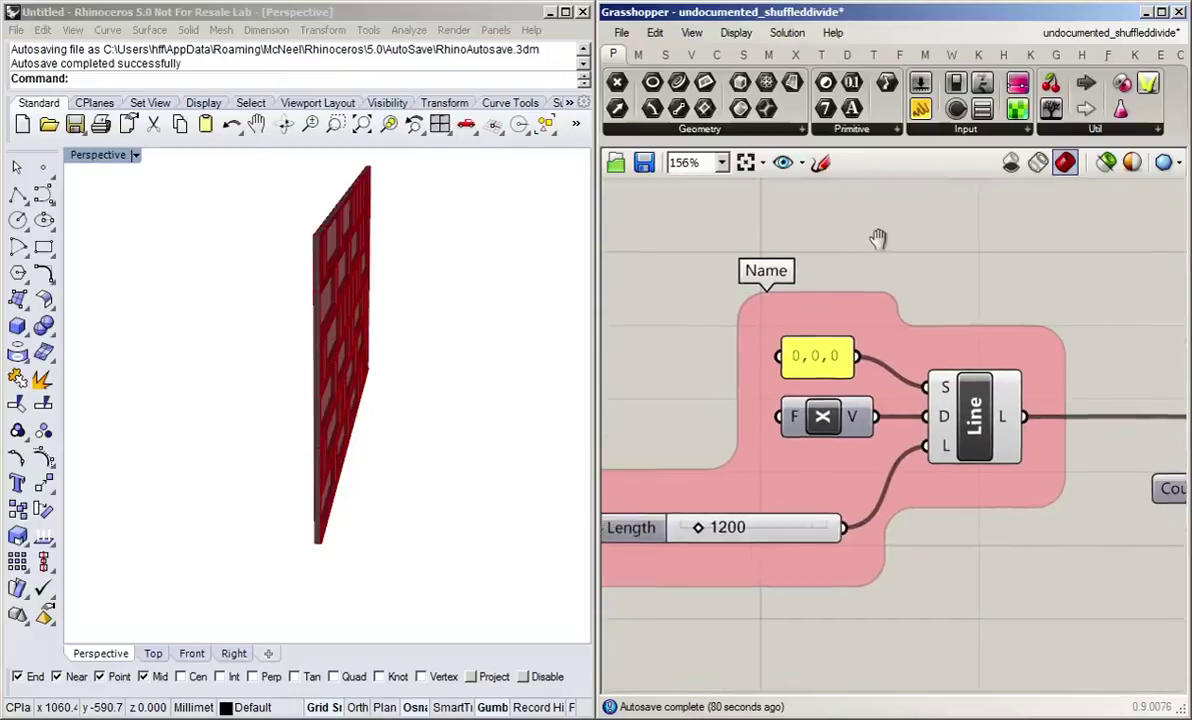
{"action": "scroll", "coordinate": [896, 262], "scroll_direction": "down", "scroll_amount": 3}
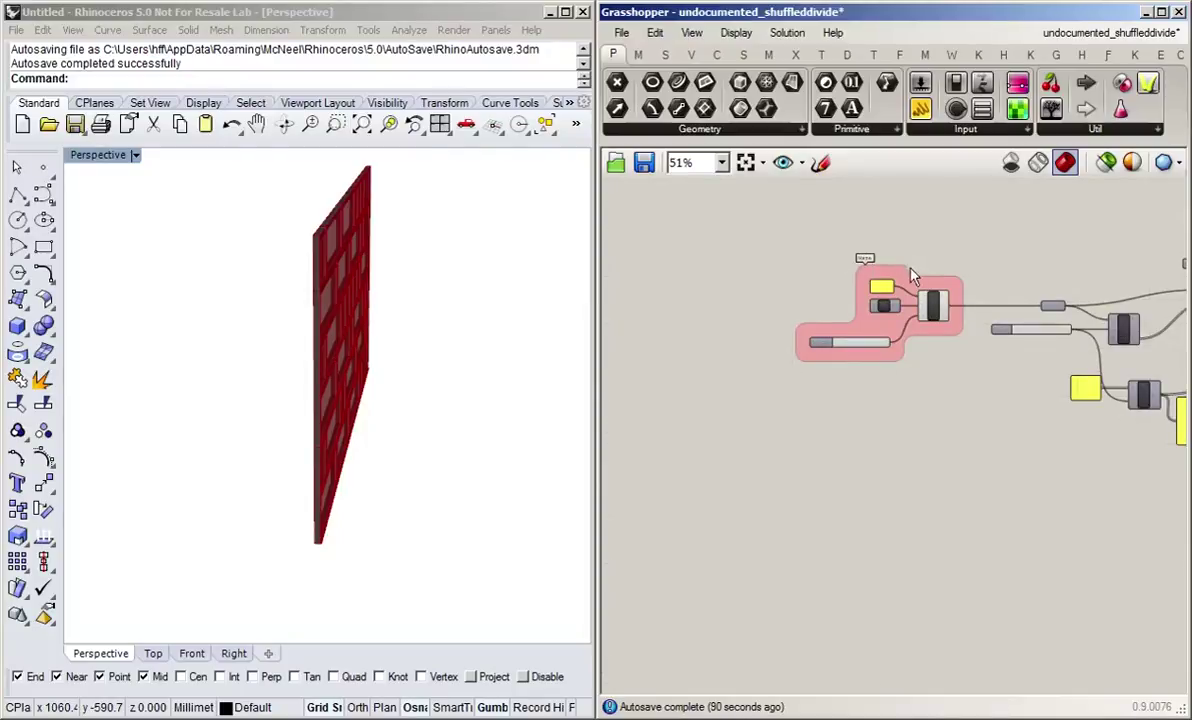
Step: Clear the name from the pink Line group
{"action": "scroll", "coordinate": [910, 270], "scroll_direction": "up", "scroll_amount": 5}
{"action": "right_click", "coordinate": [884, 273]}
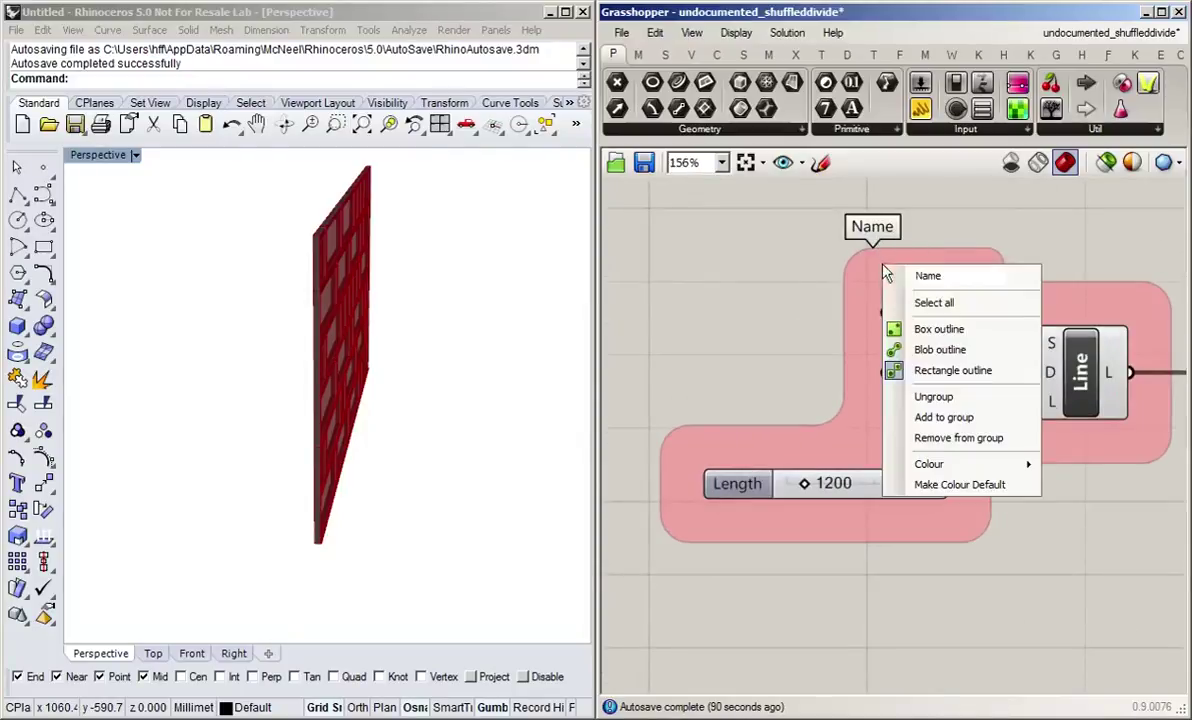
{"action": "key", "text": "BackSpace"}
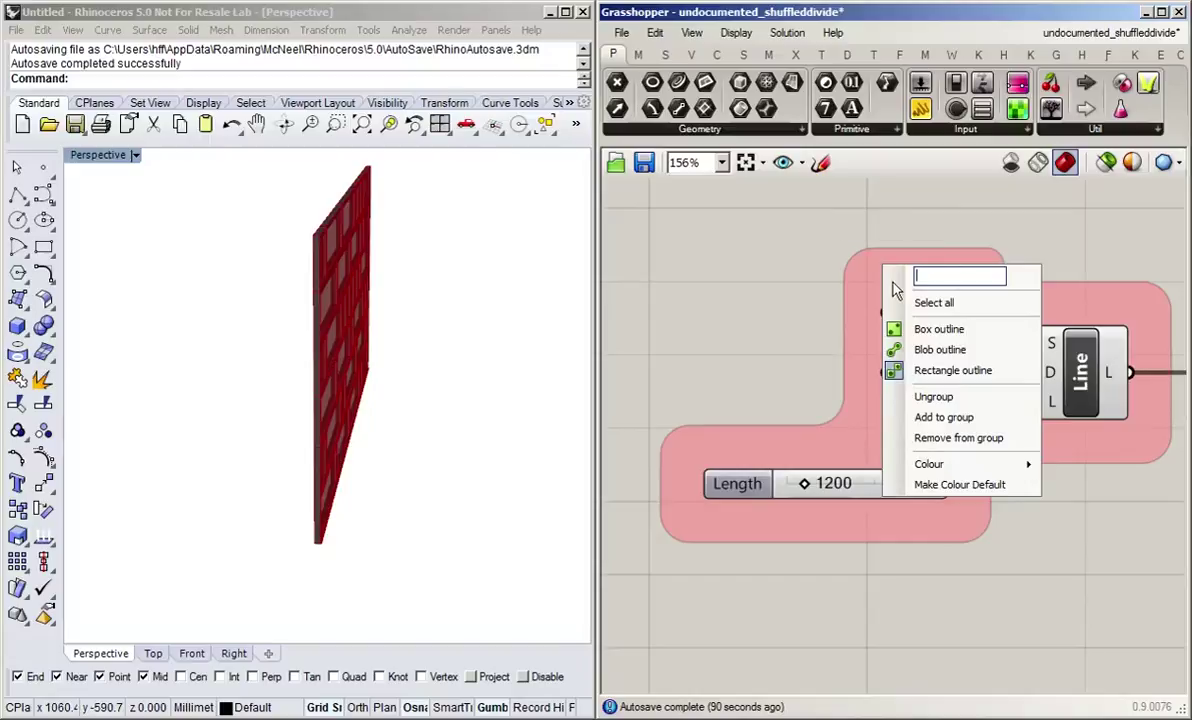
{"action": "left_click", "coordinate": [812, 298]}
Step: Add a scribble reading "Base line of Facade" above the pink Line group
{"action": "right_click_drag", "start_coordinate": [738, 235], "coordinate": [687, 375]}
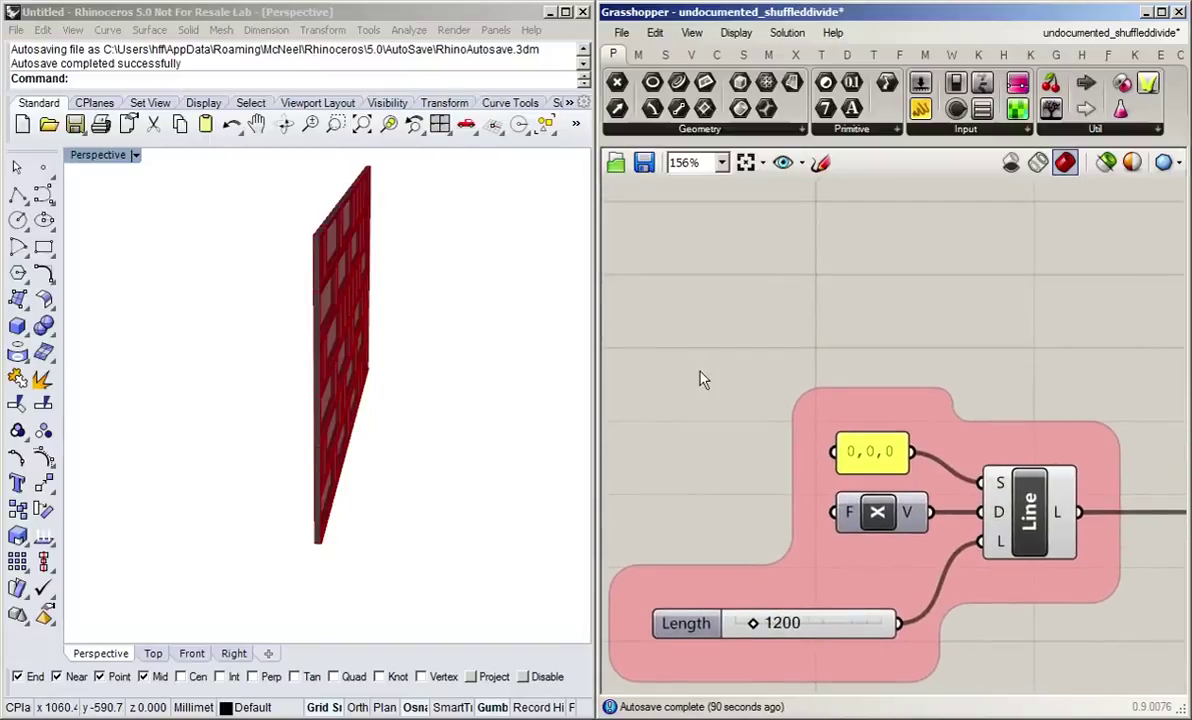
{"action": "double_click", "coordinate": [837, 311]}
{"action": "type", "text": "sc"}
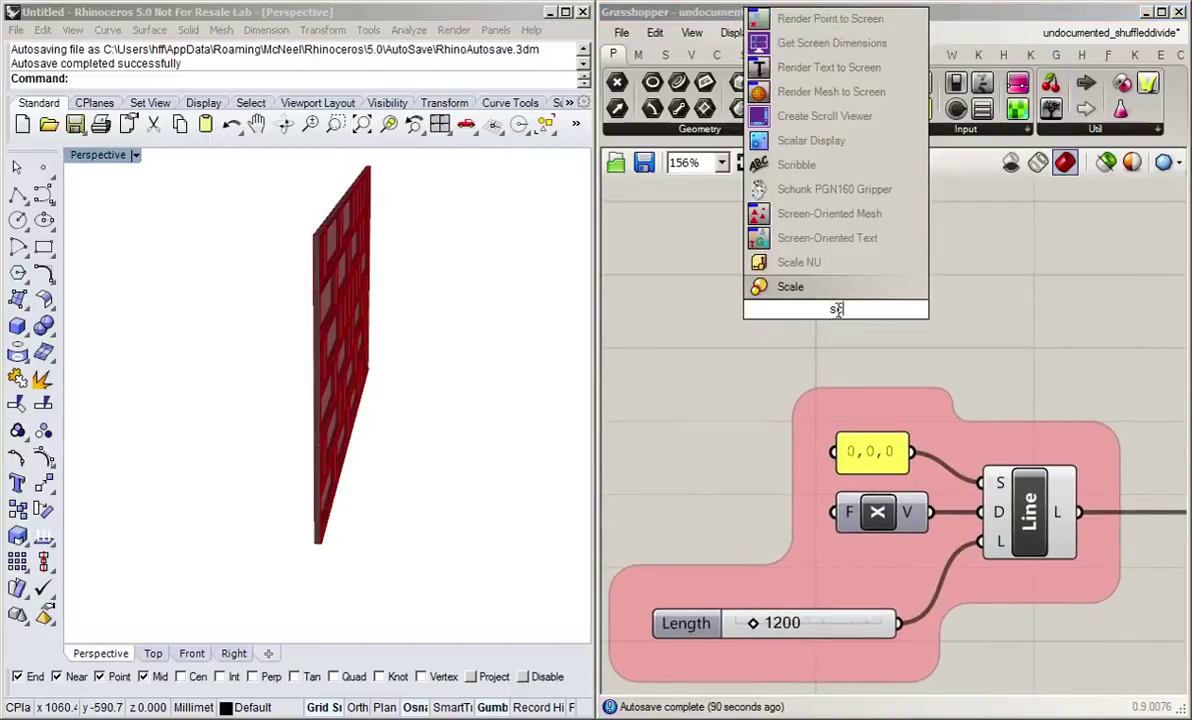
{"action": "left_click", "coordinate": [796, 164]}
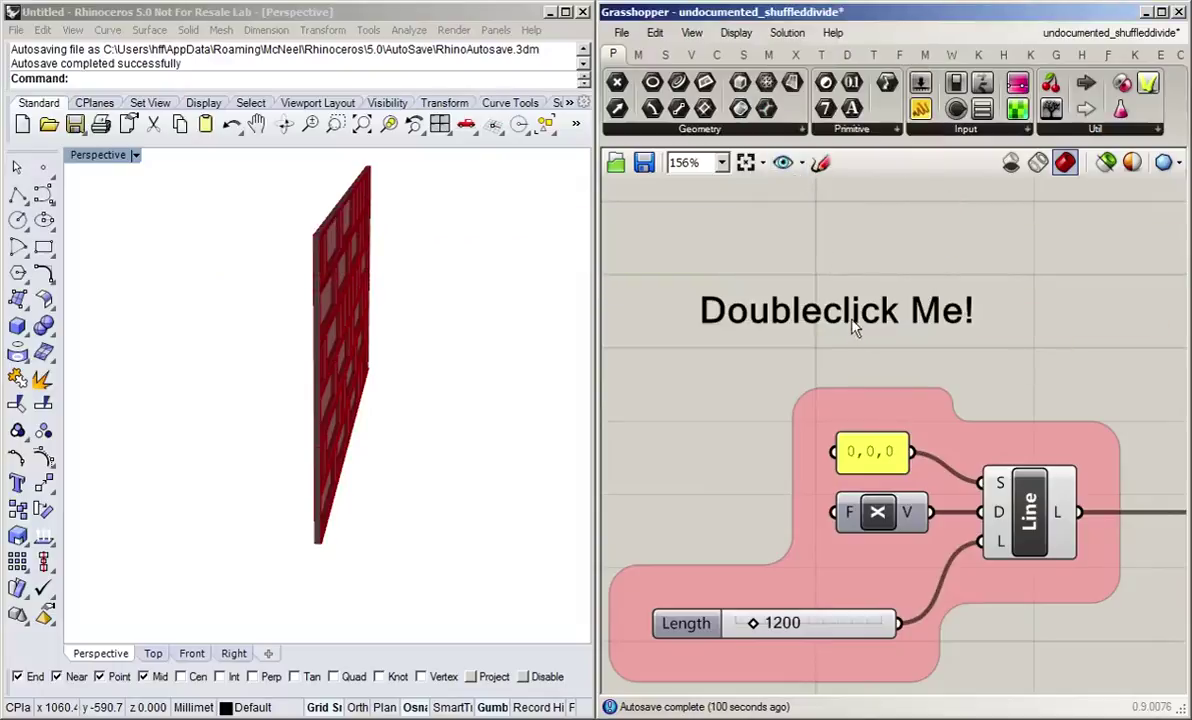
{"action": "double_click", "coordinate": [892, 356]}
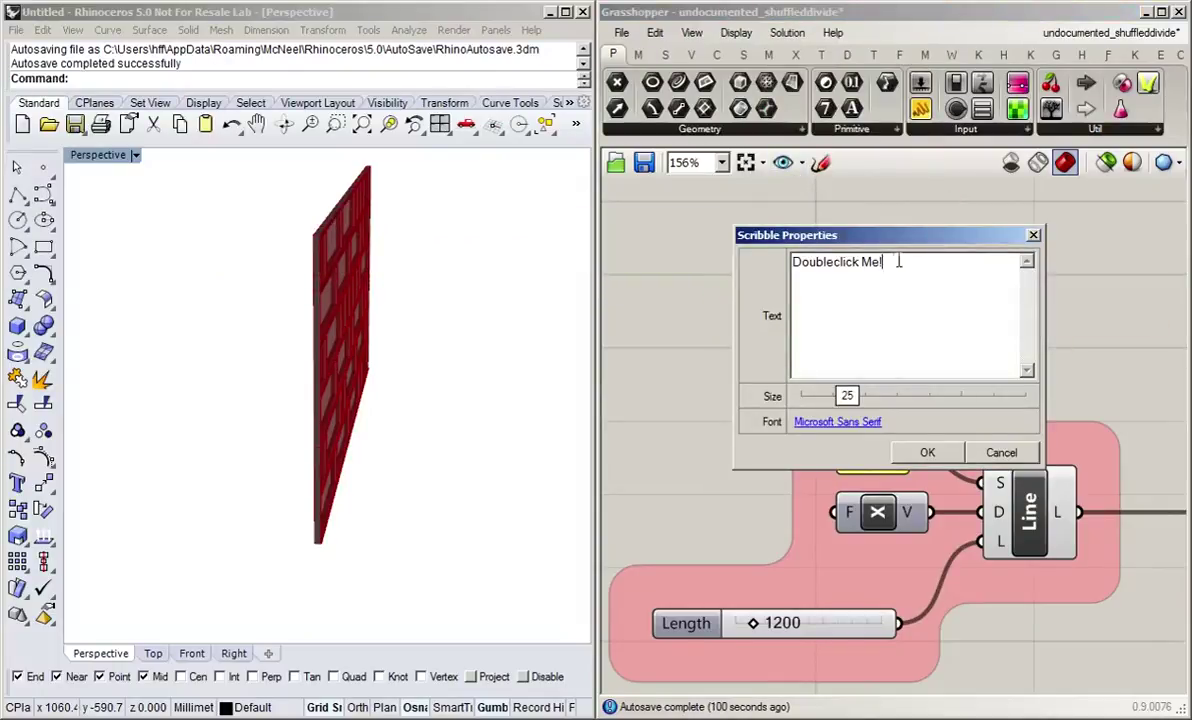
{"action": "left_click_drag", "start_coordinate": [898, 262], "coordinate": [766, 266]}
{"action": "type", "text": "Base line of Facade"}
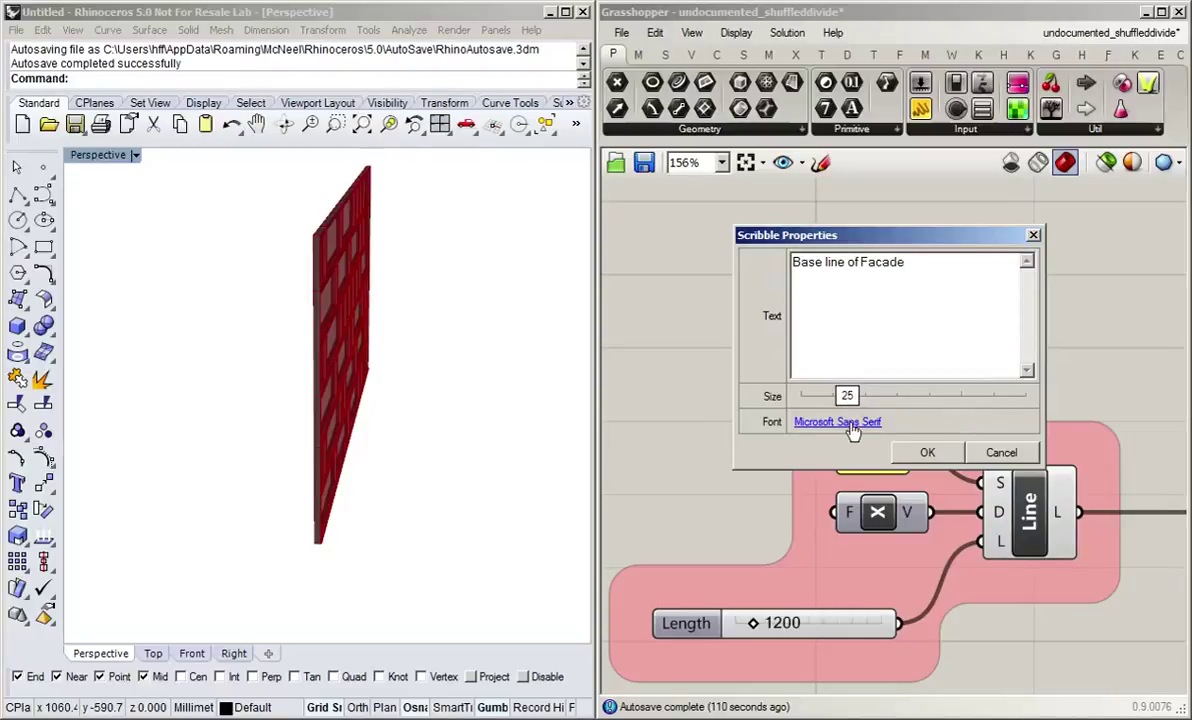
{"action": "left_click", "coordinate": [928, 453]}
Step: Add the "Base line of Facade" scribble to the pink group and centre it over the components
{"action": "right_click", "coordinate": [889, 414]}
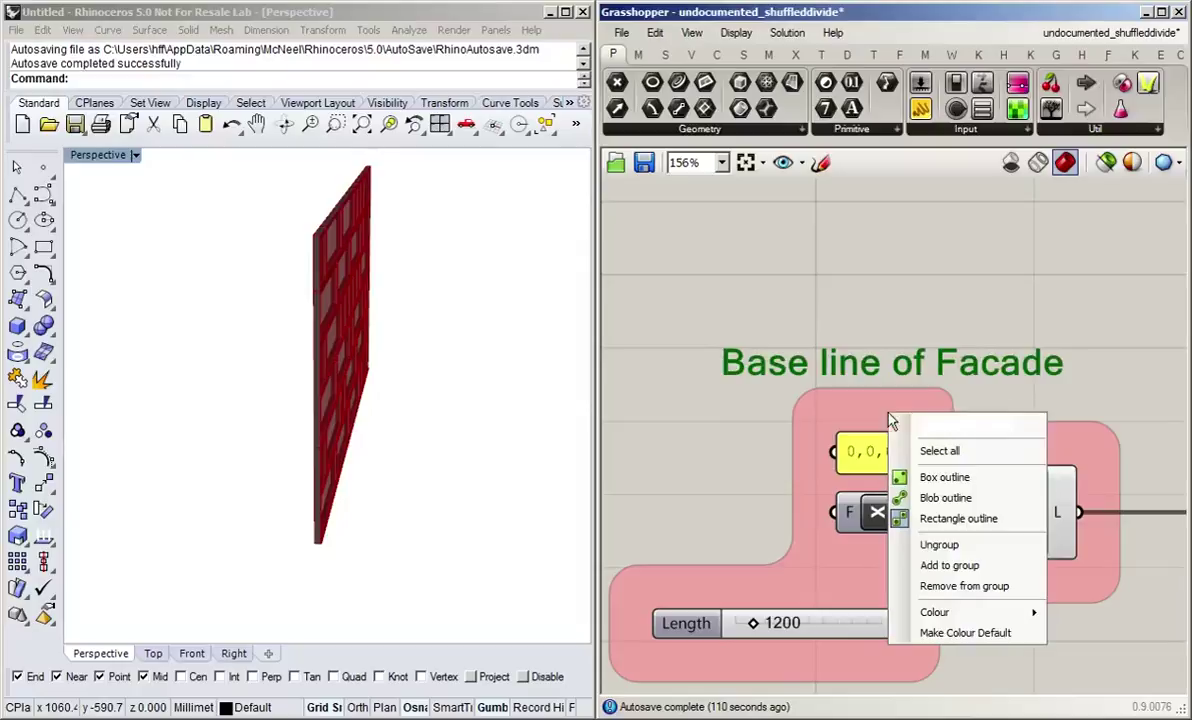
{"action": "left_click", "coordinate": [949, 565]}
{"action": "left_click_drag", "start_coordinate": [918, 365], "coordinate": [935, 380]}
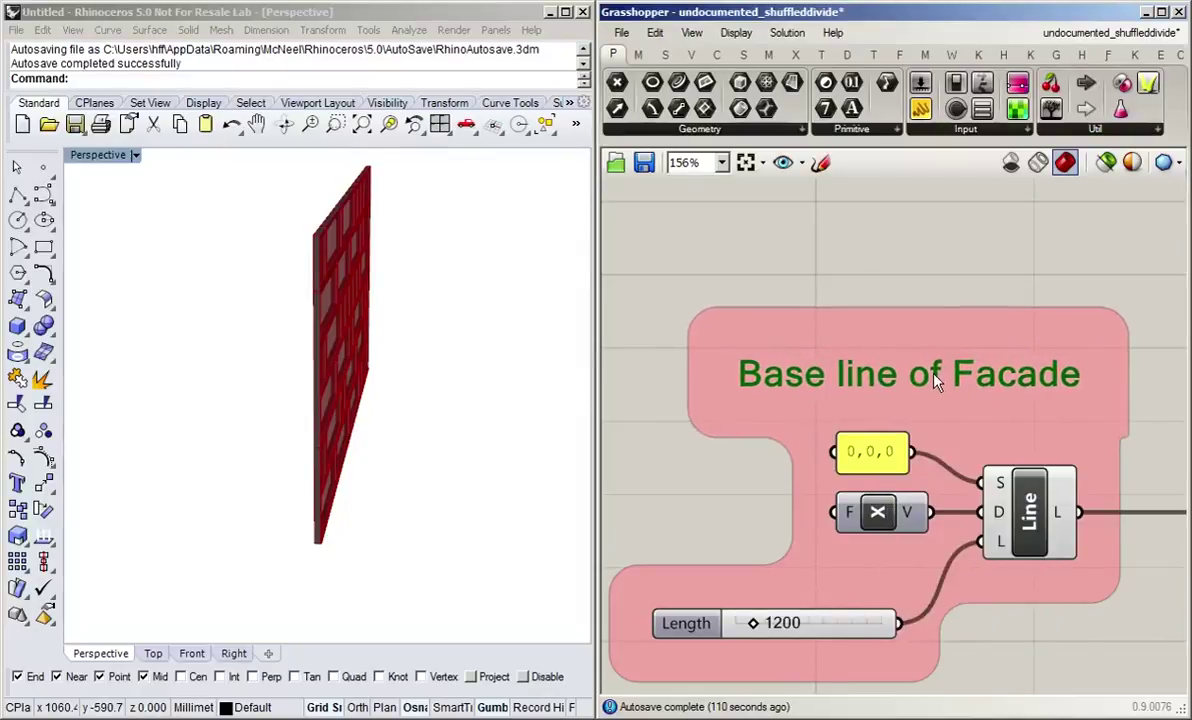
Step: Examine how the pink group's label reads at different zoom levels and follow the definition across to the purple frames group
{"action": "scroll", "coordinate": [932, 254], "scroll_direction": "down", "scroll_amount": 5}
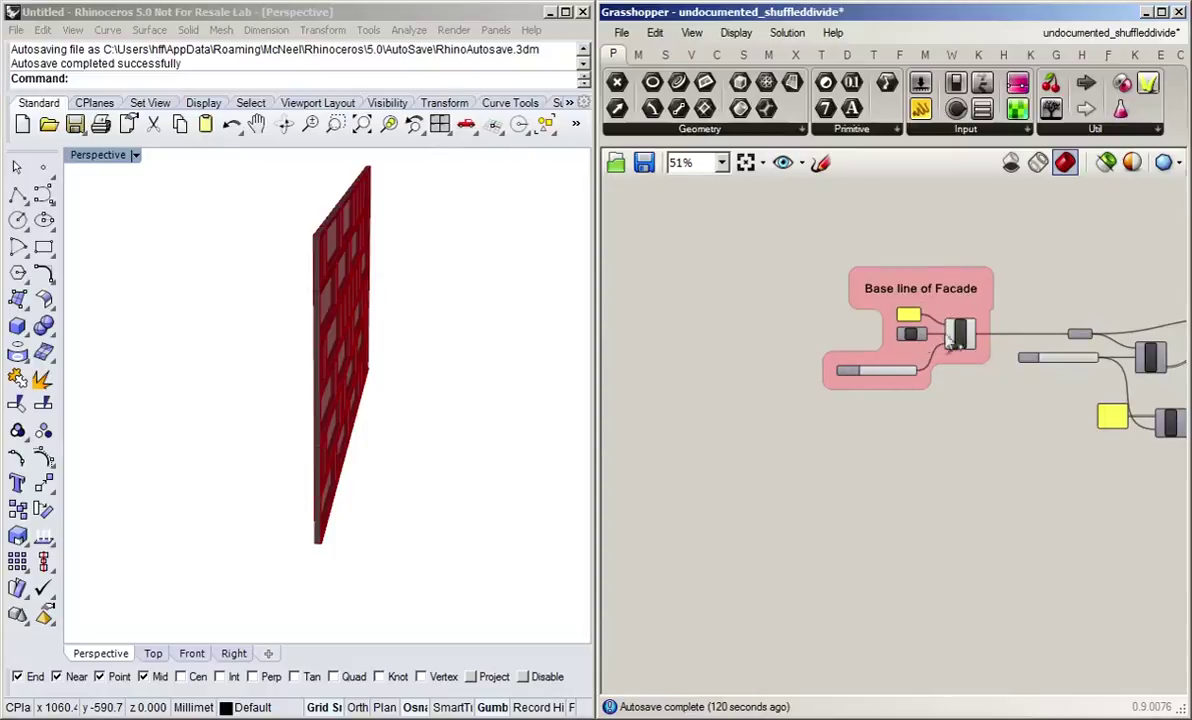
{"action": "right_click_drag", "start_coordinate": [972, 405], "coordinate": [867, 457]}
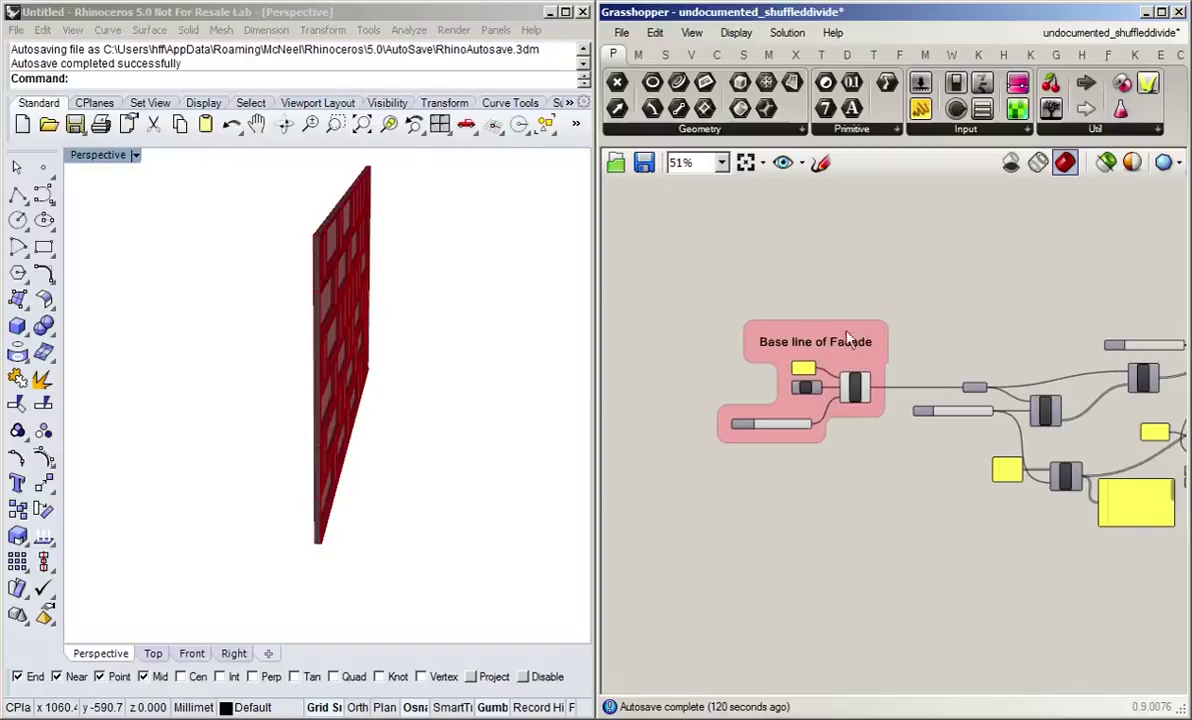
{"action": "scroll", "coordinate": [910, 318], "scroll_direction": "up", "scroll_amount": 2}
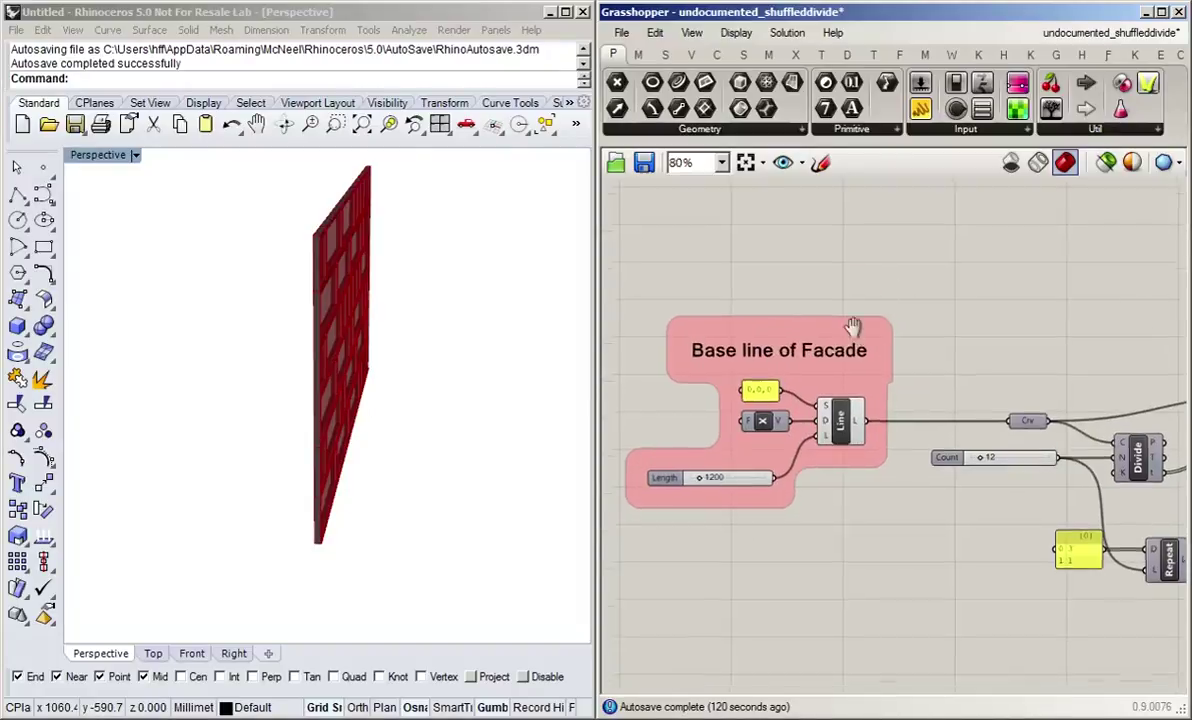
{"action": "right_click_drag", "start_coordinate": [852, 327], "coordinate": [916, 280]}
{"action": "right_click_drag", "start_coordinate": [939, 398], "coordinate": [788, 420]}
{"action": "scroll", "coordinate": [918, 473], "scroll_direction": "down", "scroll_amount": 3}
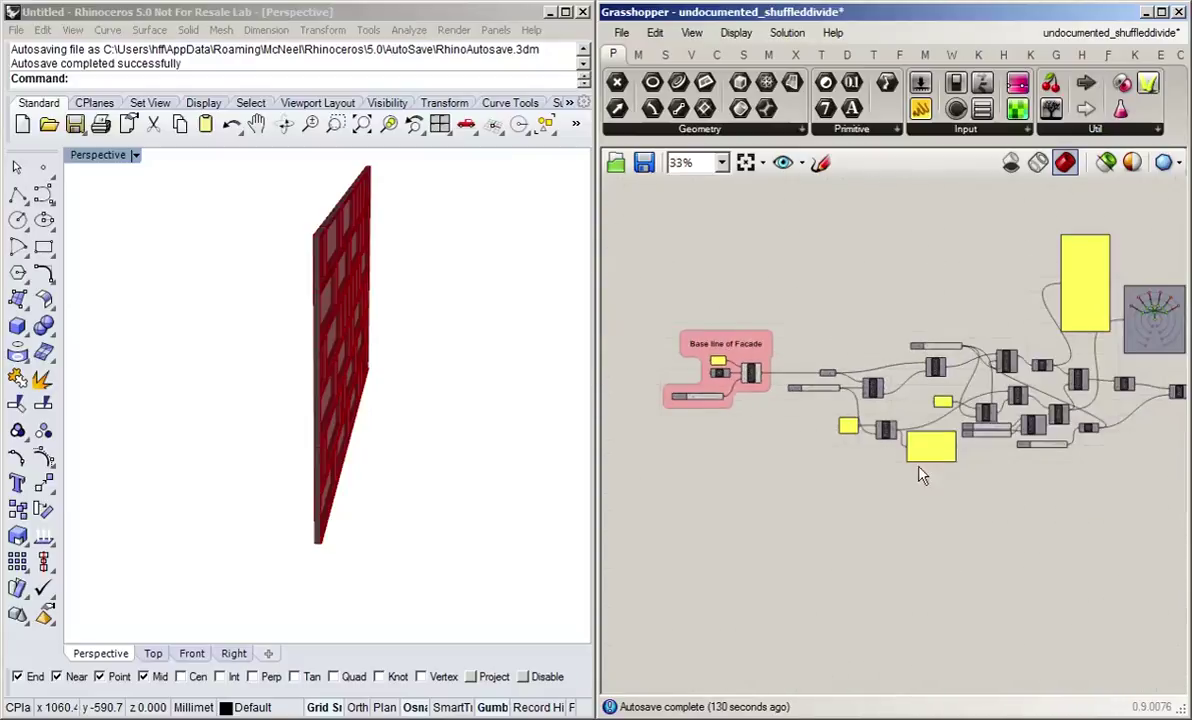
{"action": "right_click_drag", "start_coordinate": [1060, 493], "coordinate": [743, 362]}
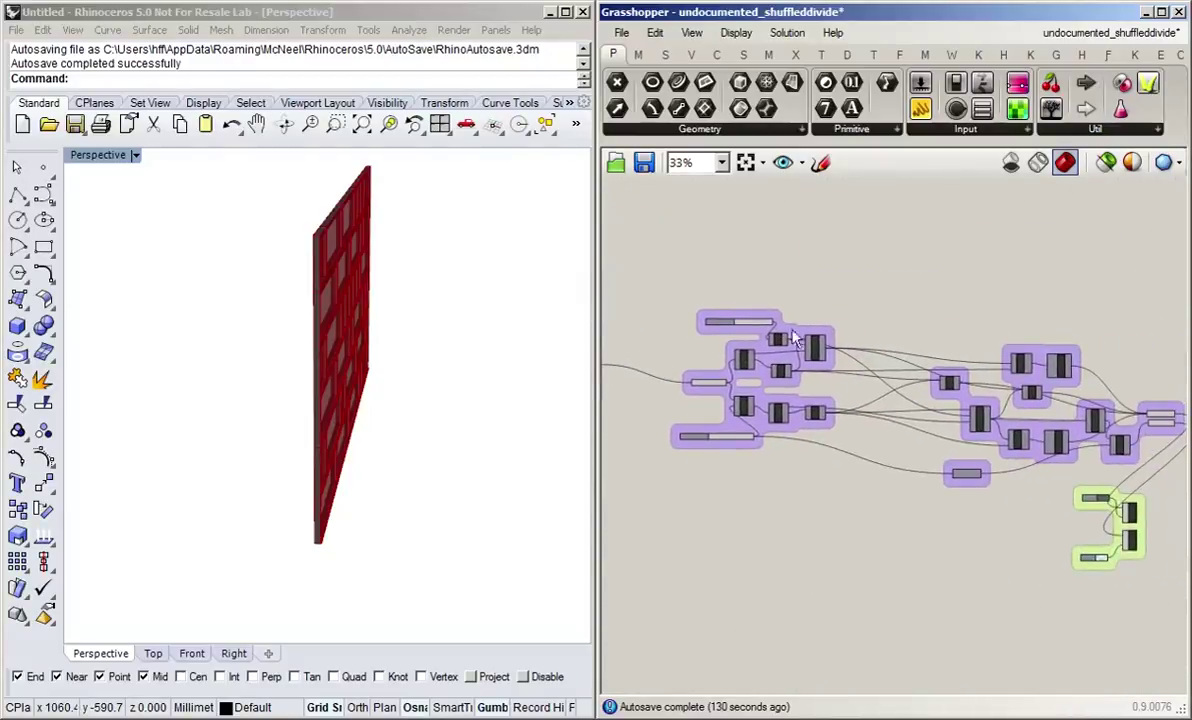
{"action": "scroll", "coordinate": [795, 340], "scroll_direction": "up", "scroll_amount": 3}
{"action": "right_click_drag", "start_coordinate": [859, 420], "coordinate": [910, 448]}
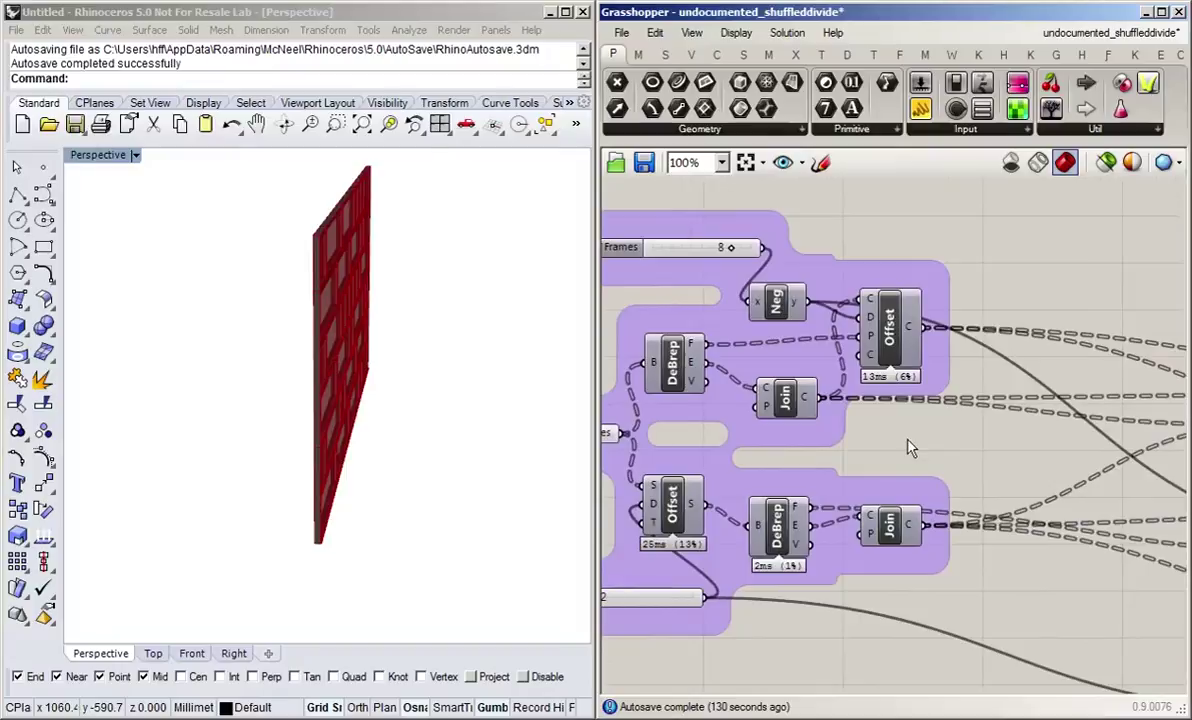
Step: Add an "Inner" scribble and place it above the upper Offset in the purple group
{"action": "double_click", "coordinate": [925, 432]}
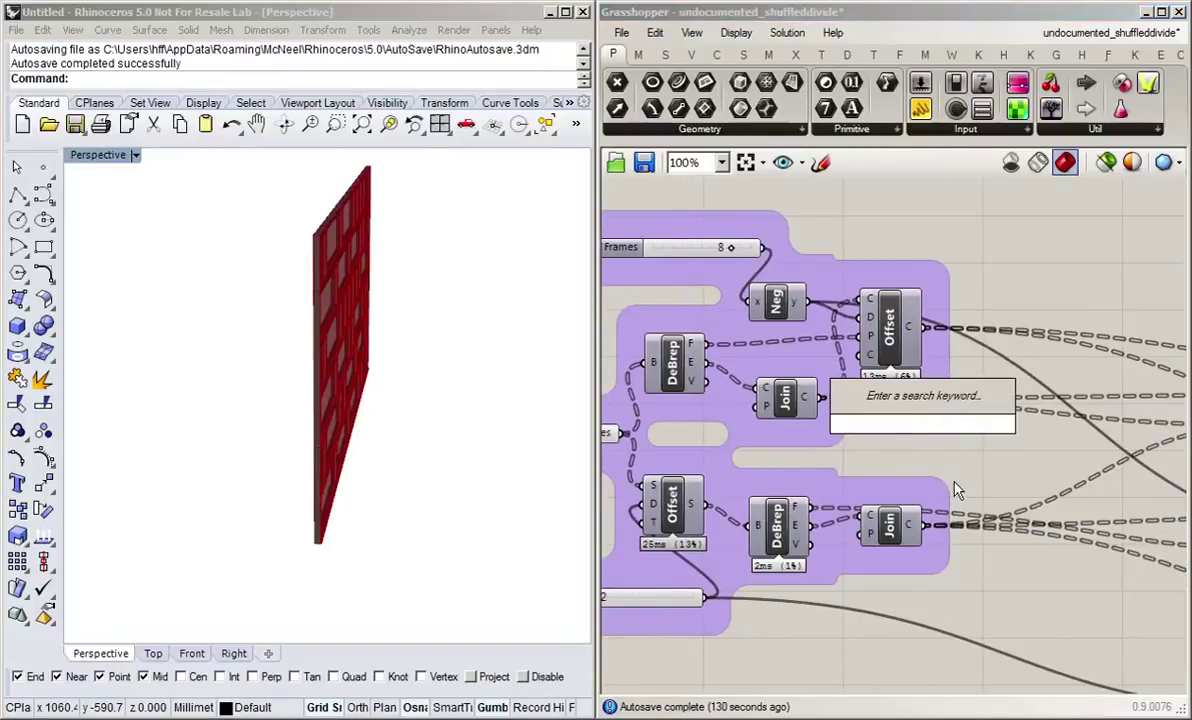
{"action": "type", "text": "~"}
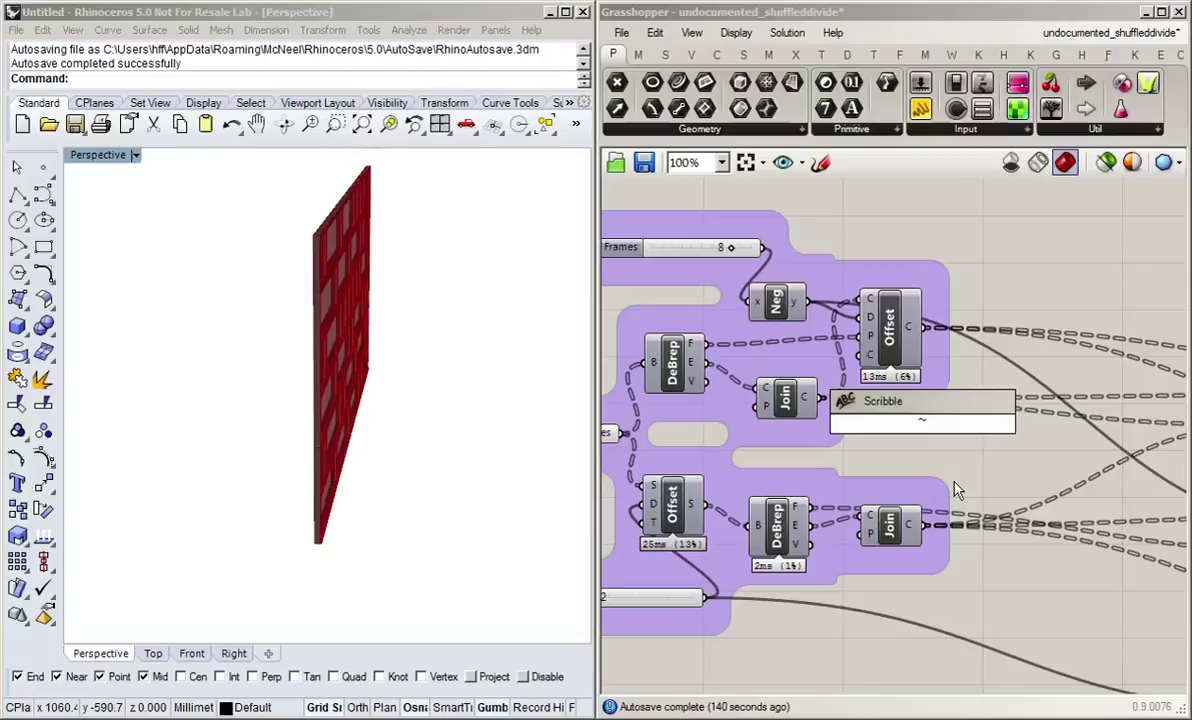
{"action": "type", "text": "0ffset of"}
{"action": "key", "text": "BackSpace"}
{"action": "key", "text": "BackSpace"}
{"action": "key", "text": "BackSpace"}
{"action": "key", "text": "BackSpace"}
{"action": "key", "text": "BackSpace"}
{"action": "key", "text": "BackSpace"}
{"action": "key", "text": "BackSpace"}
{"action": "type", "text": "Inner"}
{"action": "key", "text": "Return"}
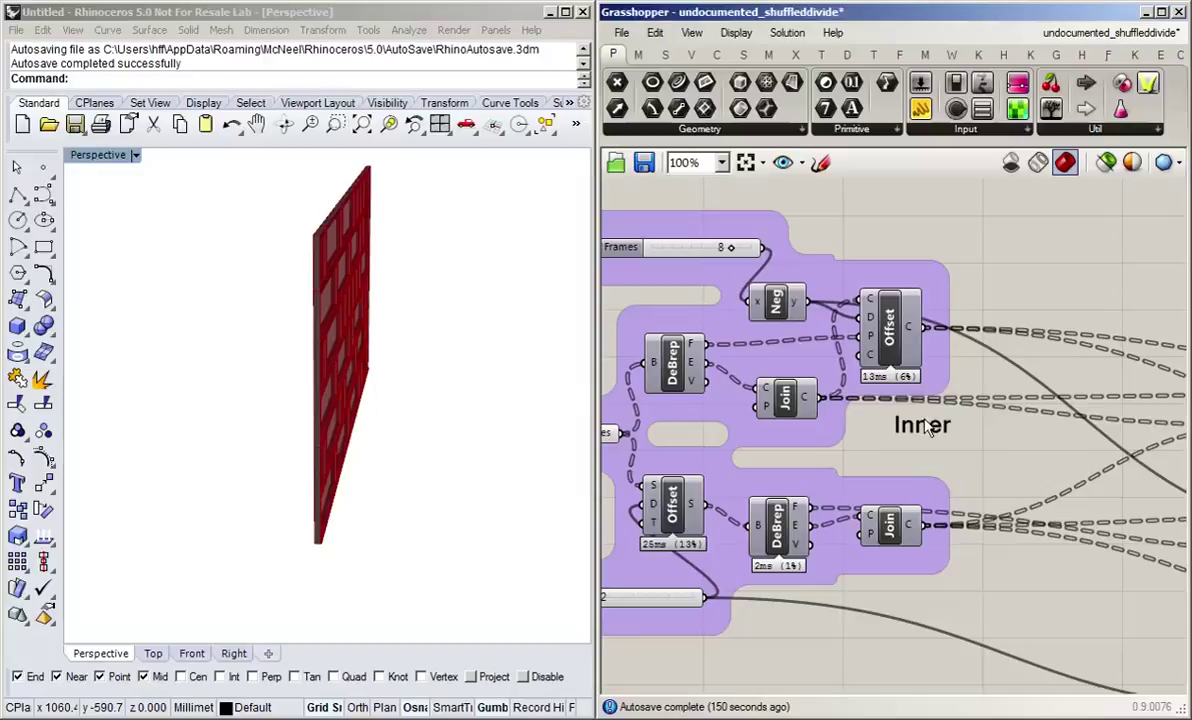
{"action": "left_click_drag", "start_coordinate": [929, 432], "coordinate": [920, 274]}
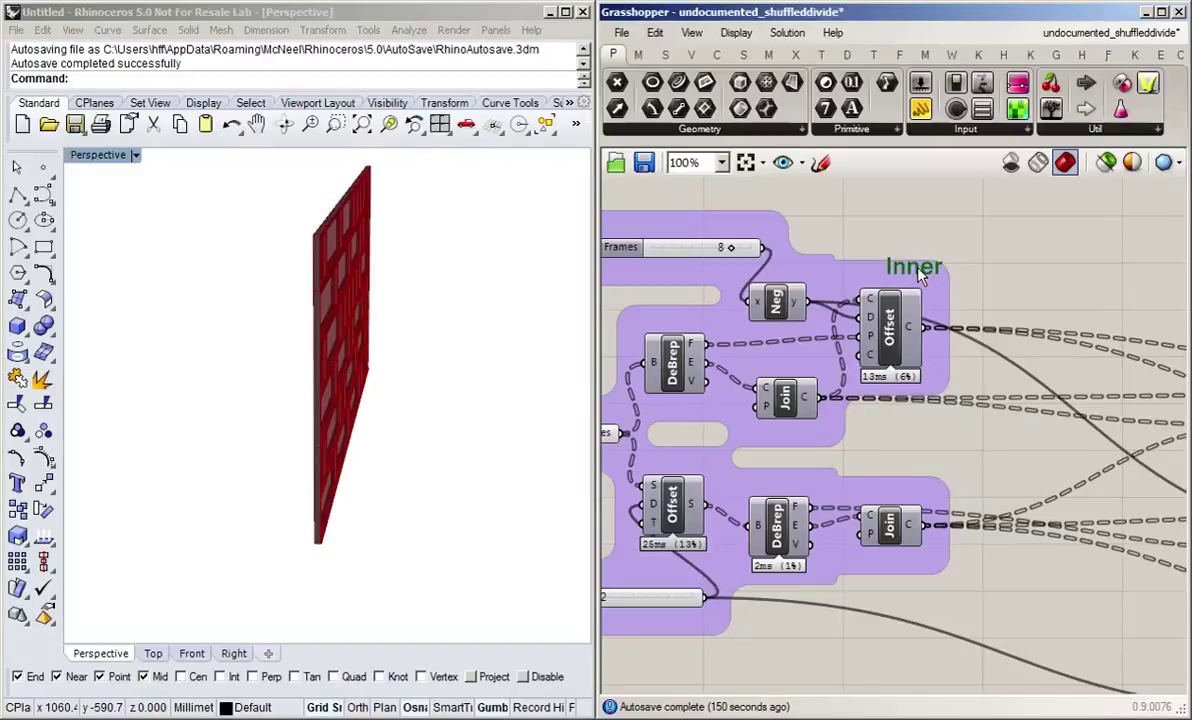
Step: Add an "Outer" scribble in the gap above the purple group's lower Join
{"action": "double_click", "coordinate": [917, 449]}
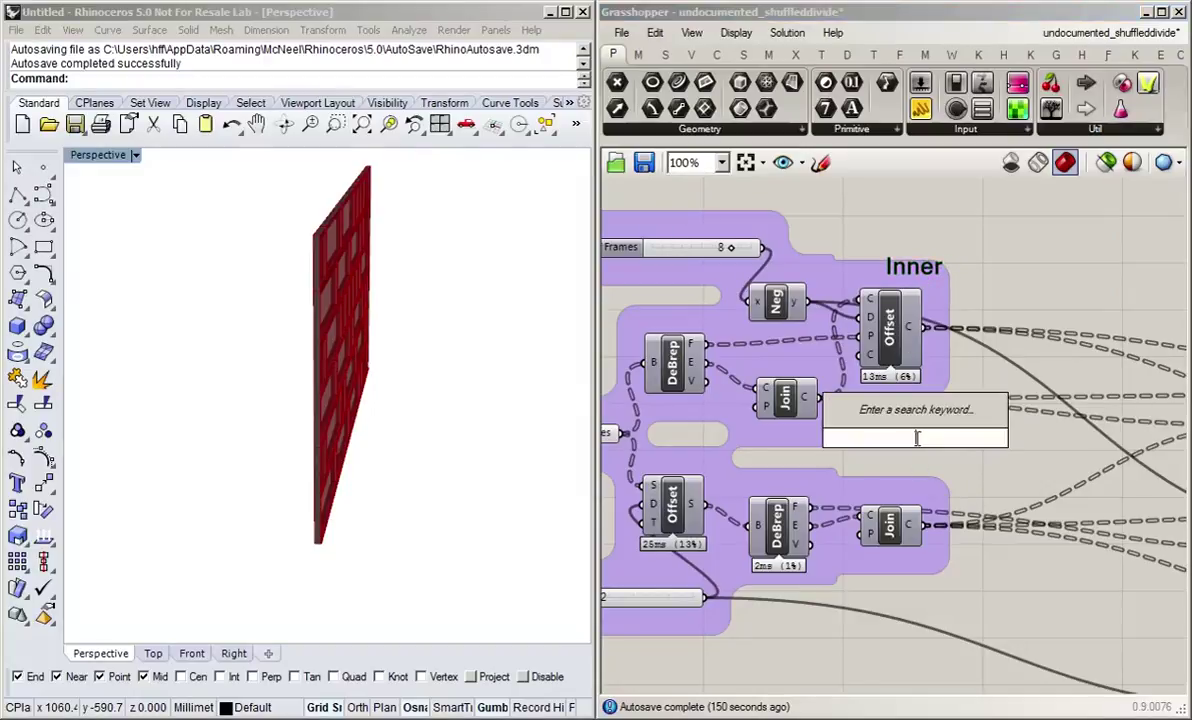
{"action": "type", "text": "~Out"}
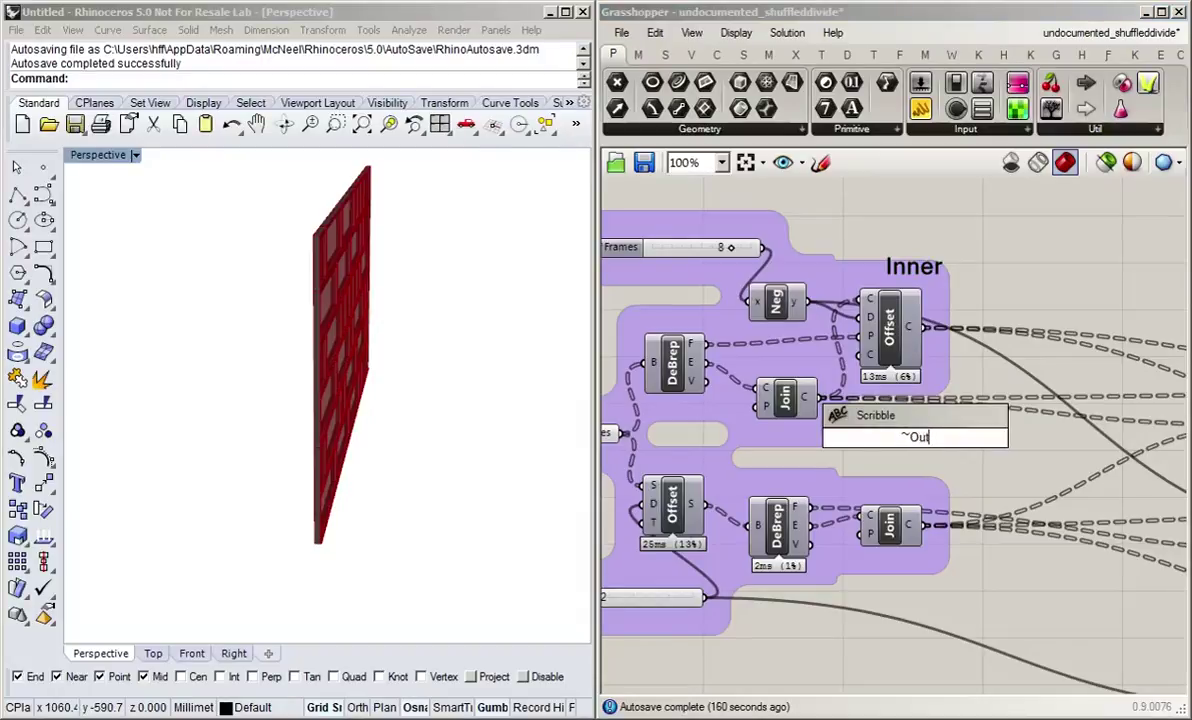
{"action": "type", "text": "er"}
{"action": "key", "text": "Return"}
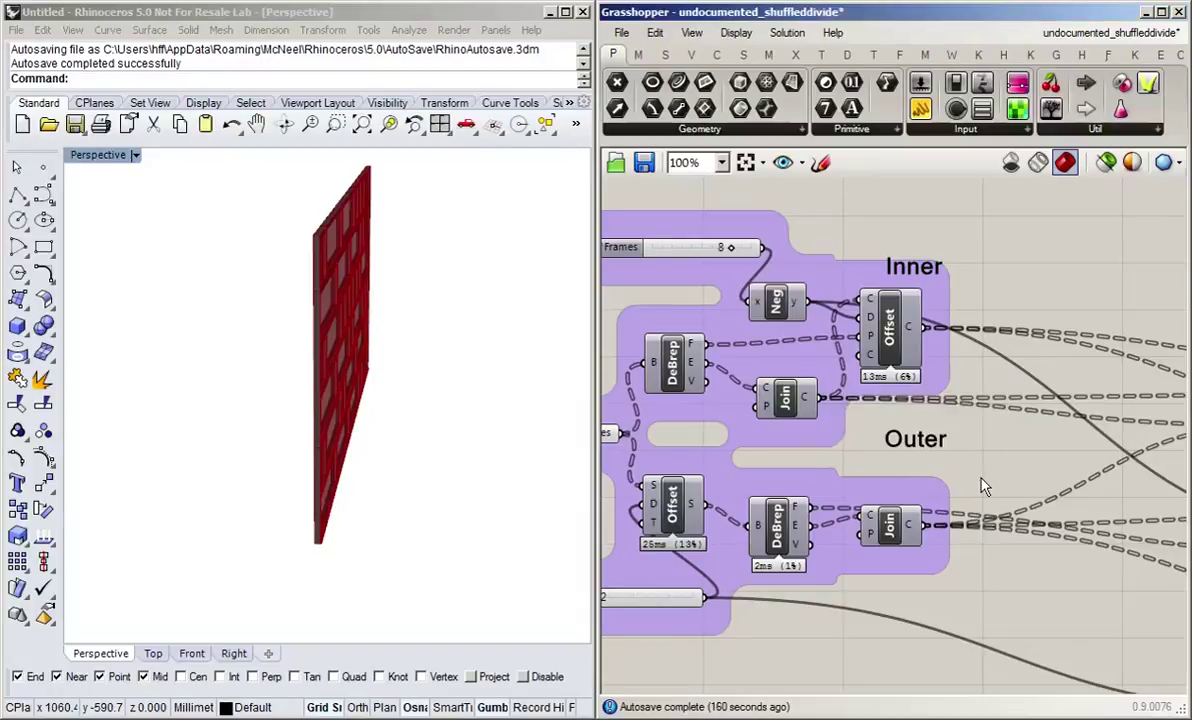
Step: Reduce the "Outer" scribble's text size and place it directly above the lower surface Offset
{"action": "double_click", "coordinate": [925, 451]}
{"action": "mouse_move", "coordinate": [878, 492]}
{"action": "left_mouse_down"}
{"action": "mouse_move", "coordinate": [867, 492]}
{"action": "mouse_move", "coordinate": [871, 506]}
{"action": "left_mouse_up"}
{"action": "key", "text": "Return"}
{"action": "mouse_move", "coordinate": [910, 448]}
{"action": "left_mouse_down"}
{"action": "mouse_move", "coordinate": [800, 481]}
{"action": "mouse_move", "coordinate": [746, 480]}
{"action": "left_mouse_up"}
{"action": "right_click_drag", "start_coordinate": [860, 460], "coordinate": [1020, 453]}
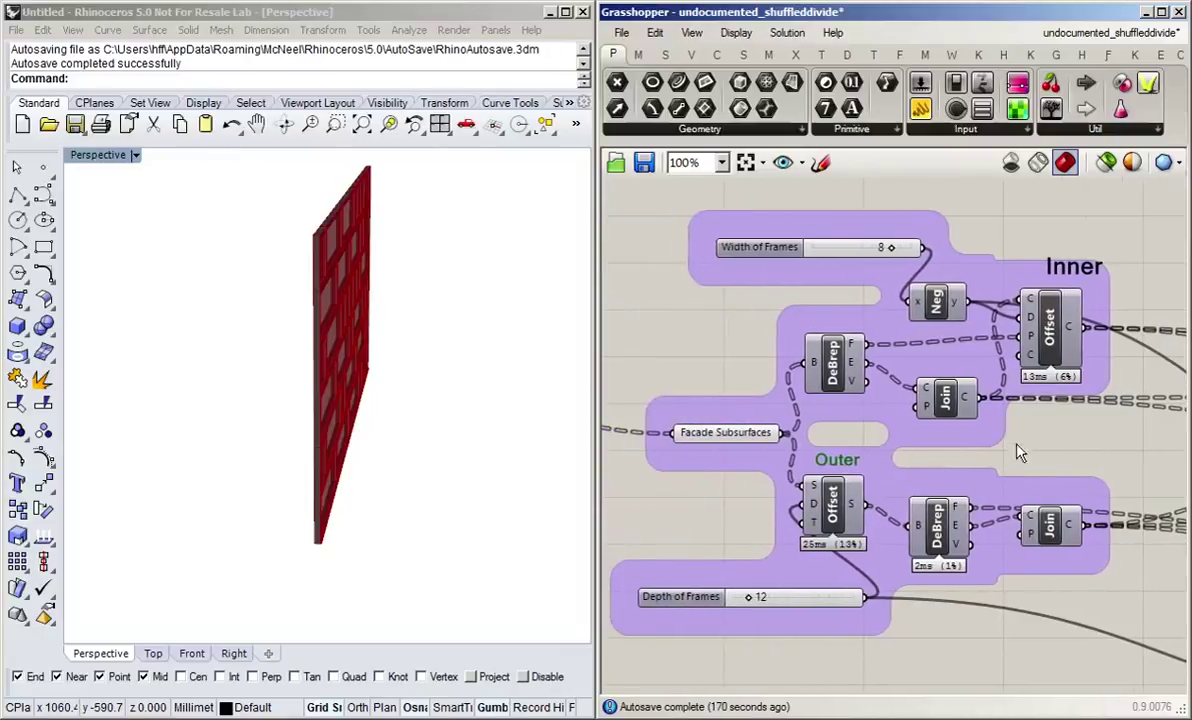
Step: Set the "Inner" scribble's text size to 18 and place it above the upper DeBrep
{"action": "double_click", "coordinate": [1072, 267]}
{"action": "left_click_drag", "start_coordinate": [990, 314], "coordinate": [978, 318]}
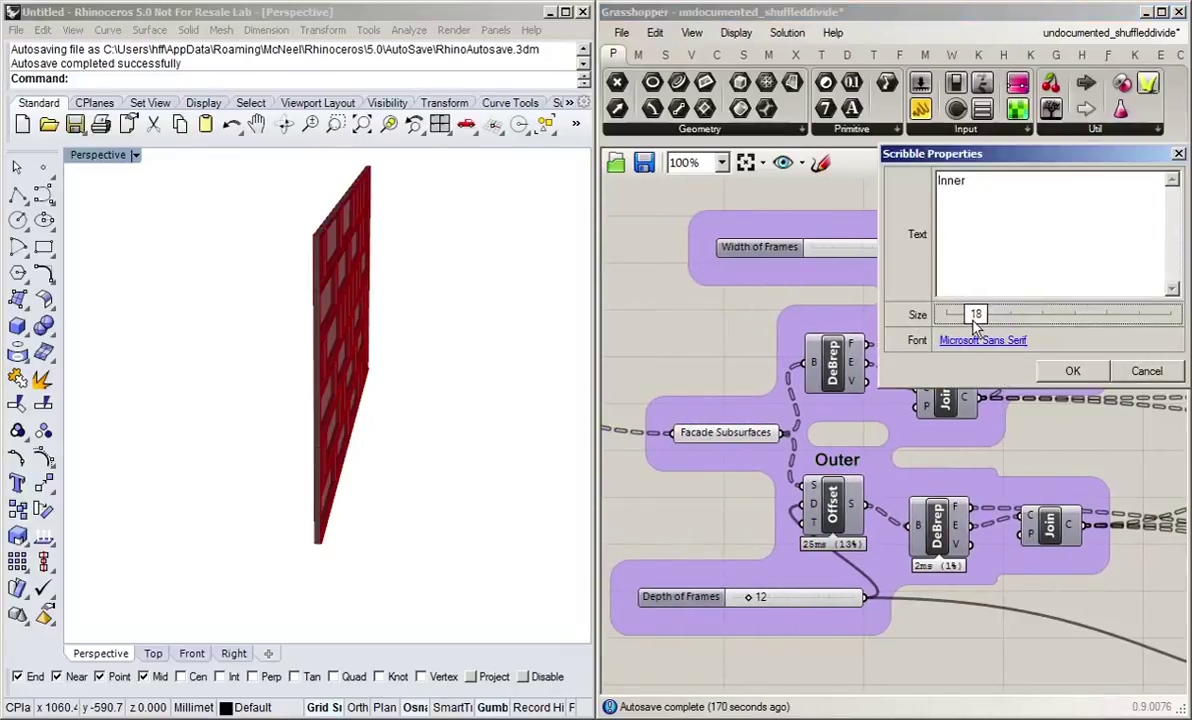
{"action": "left_click", "coordinate": [1075, 372]}
{"action": "left_click_drag", "start_coordinate": [1078, 276], "coordinate": [850, 331]}
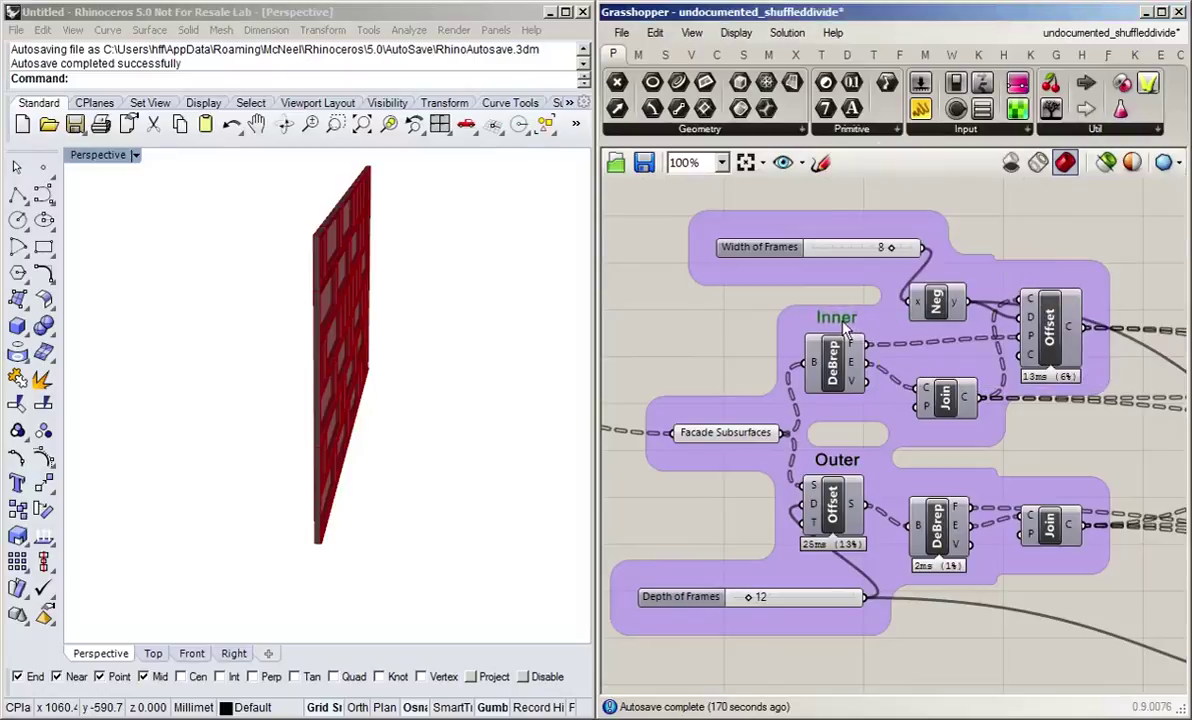
{"action": "right_click_drag", "start_coordinate": [720, 339], "coordinate": [717, 334]}
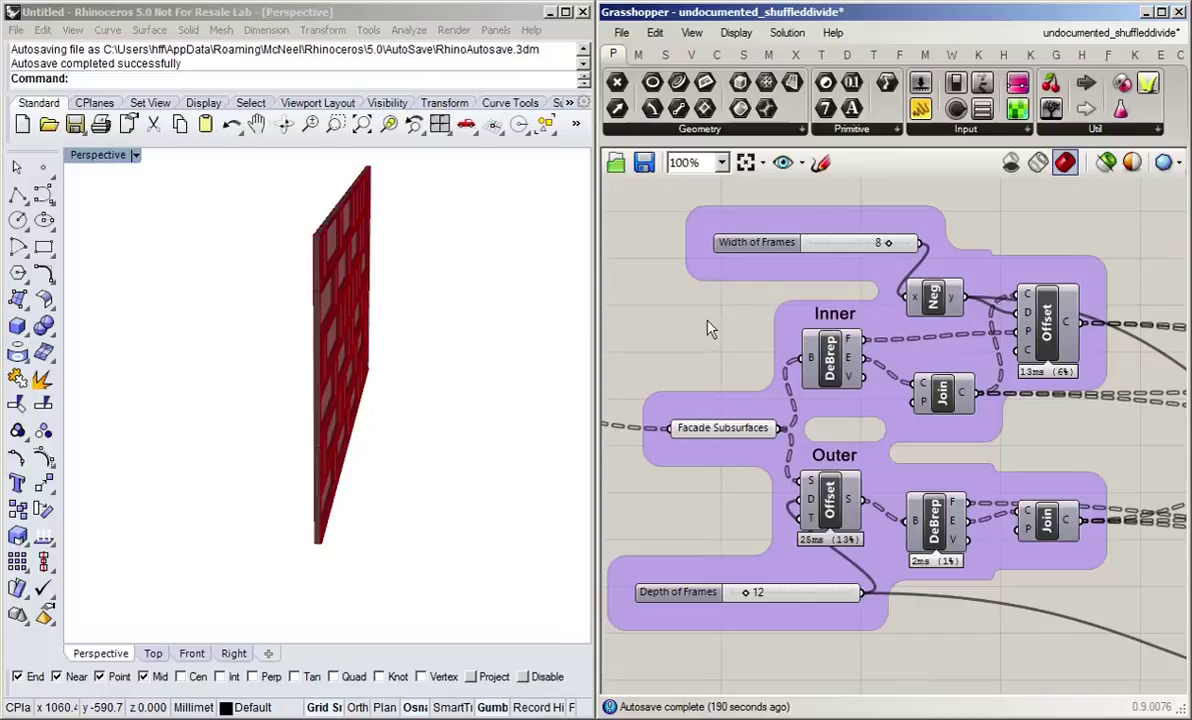
{"action": "scroll", "coordinate": [723, 330], "scroll_direction": "down", "scroll_amount": 2}
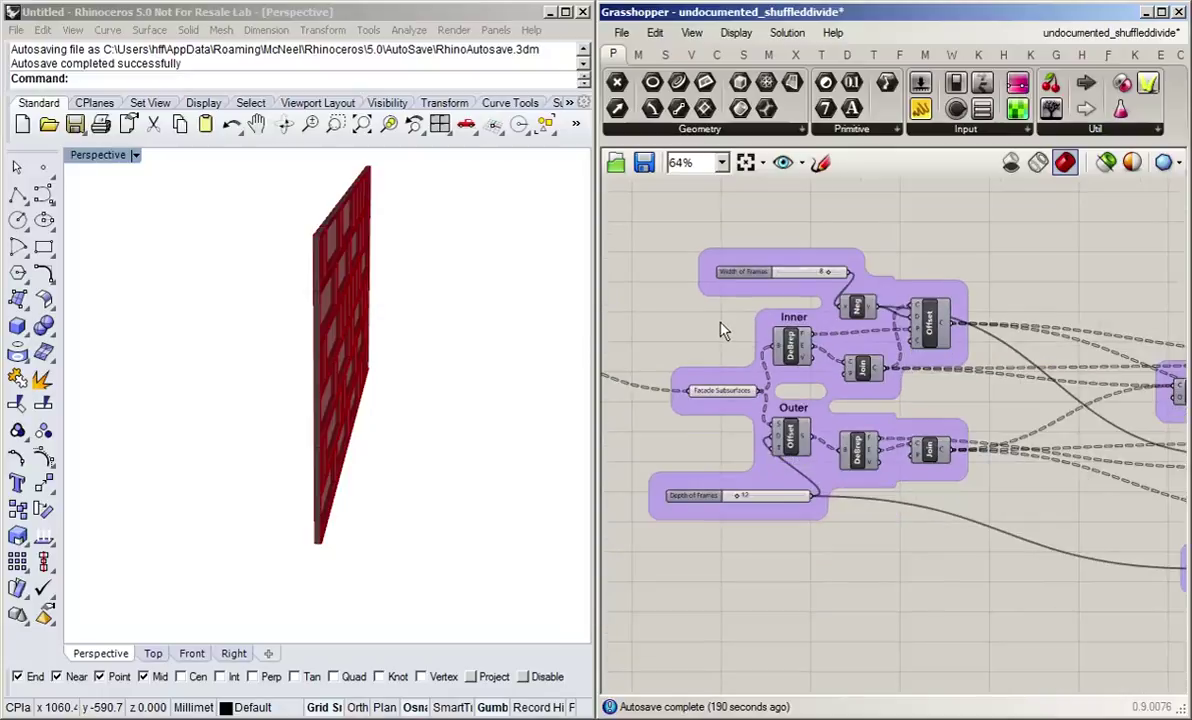
{"action": "left_click", "coordinate": [820, 166]}
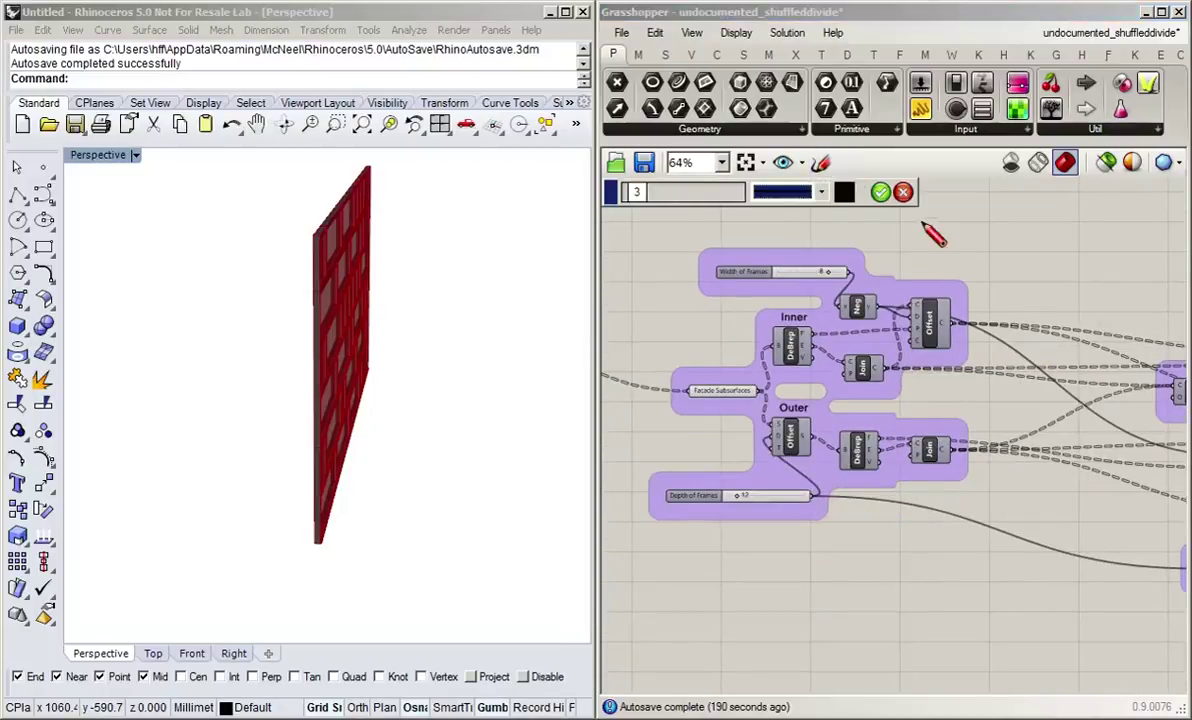
{"action": "left_click_drag", "start_coordinate": [997, 259], "coordinate": [1150, 269]}
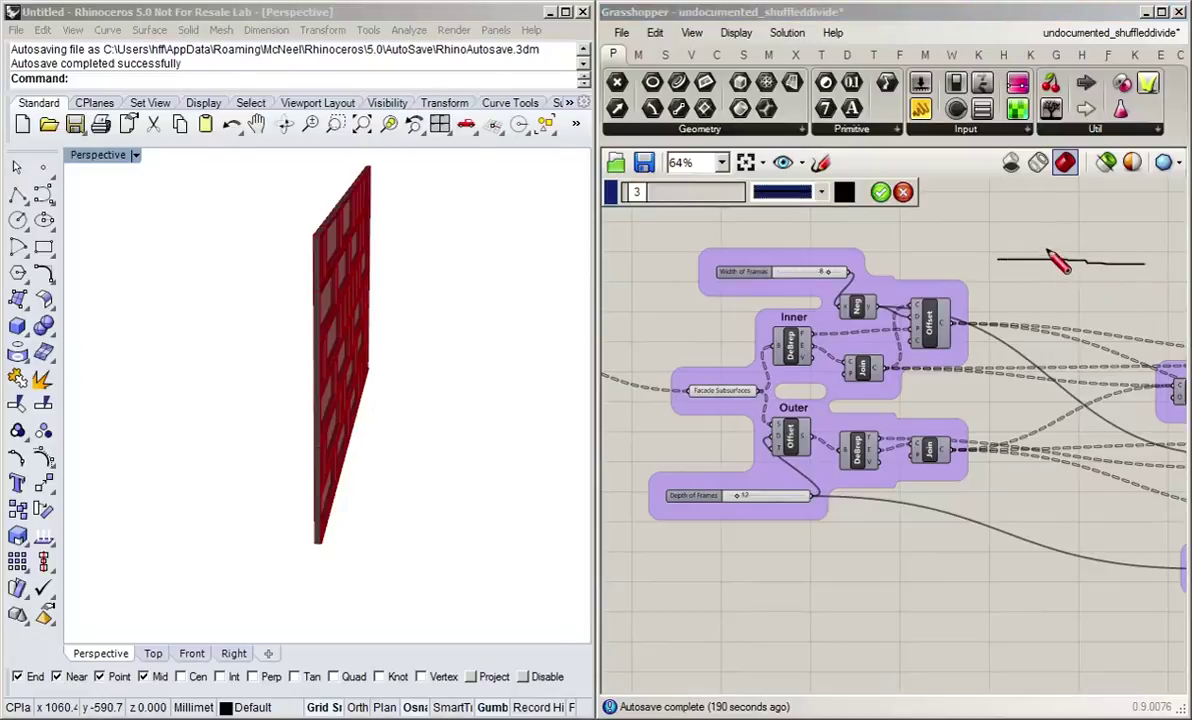
{"action": "left_click_drag", "start_coordinate": [997, 245], "coordinate": [997, 268]}
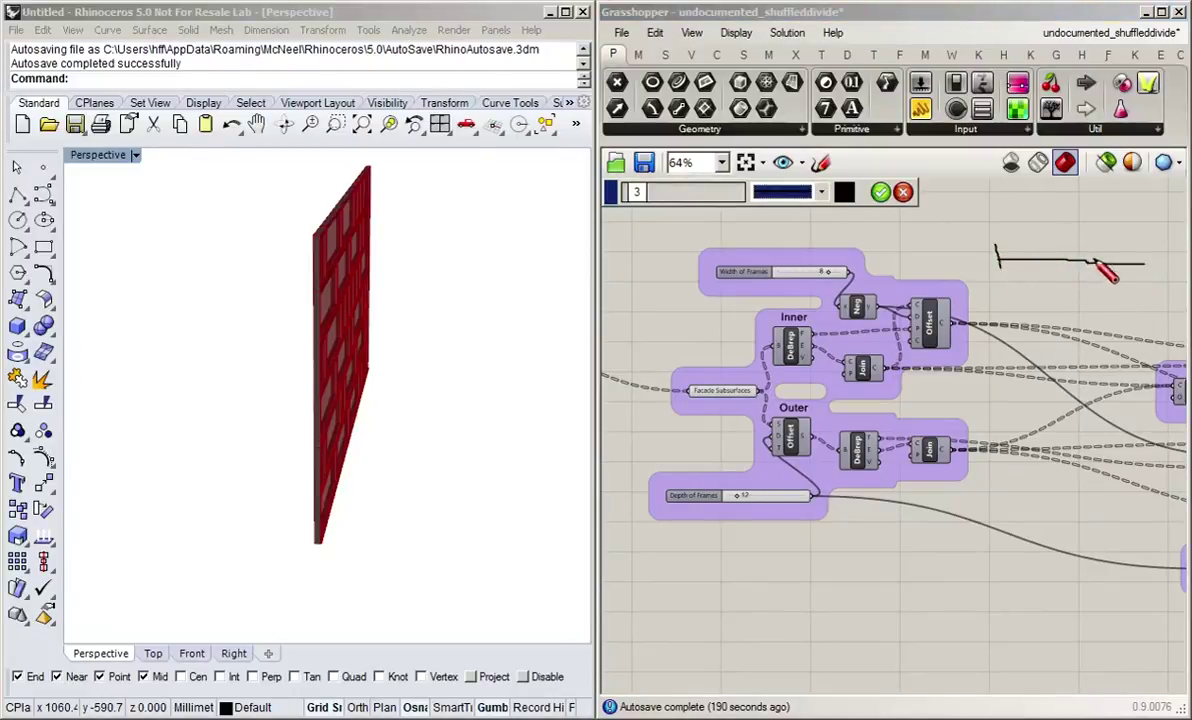
{"action": "left_click_drag", "start_coordinate": [1143, 247], "coordinate": [1144, 270]}
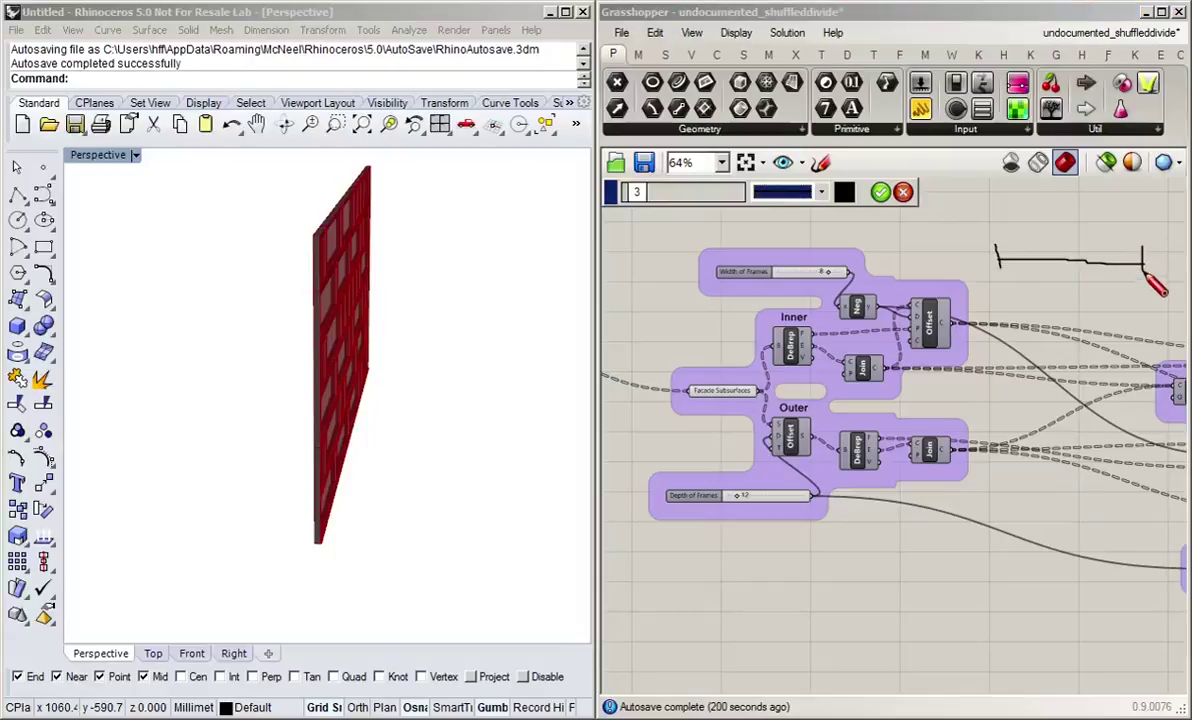
{"action": "left_click", "coordinate": [908, 195]}
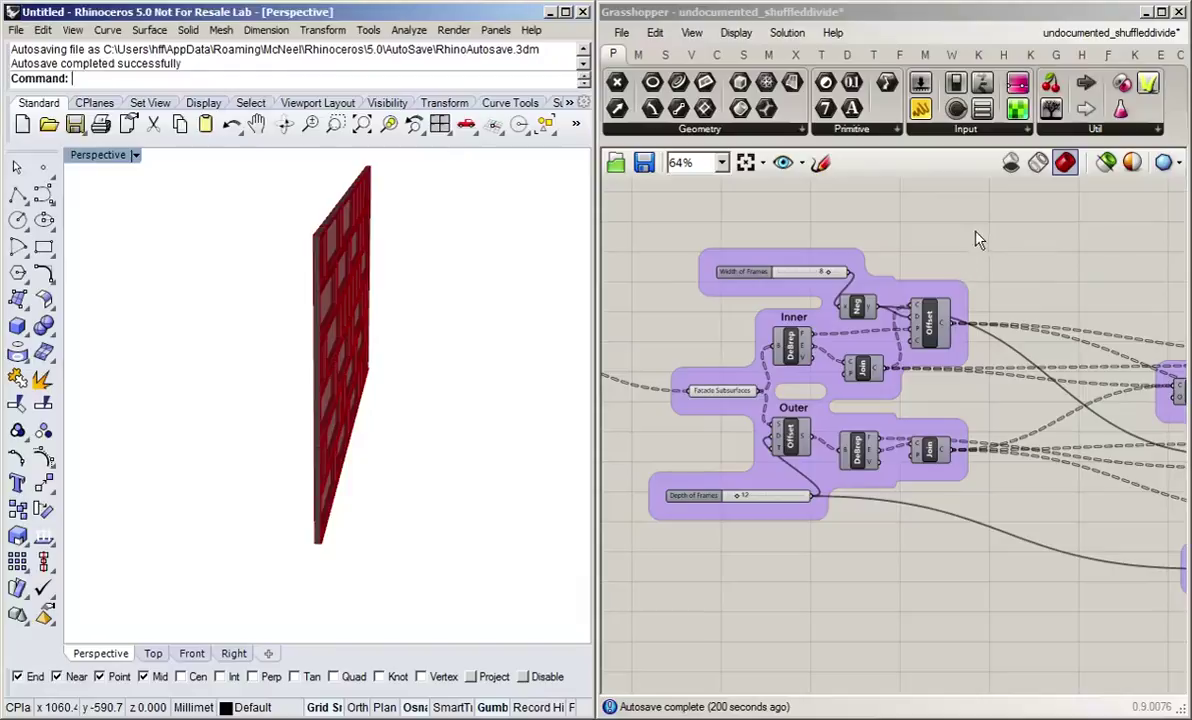
Step: Review the facade front and the purple frame groups, tracing the definition from Facade Subsurfaces to the Windowframes and Windowpanes outputs
{"action": "right_click_drag", "start_coordinate": [447, 447], "coordinate": [298, 431]}
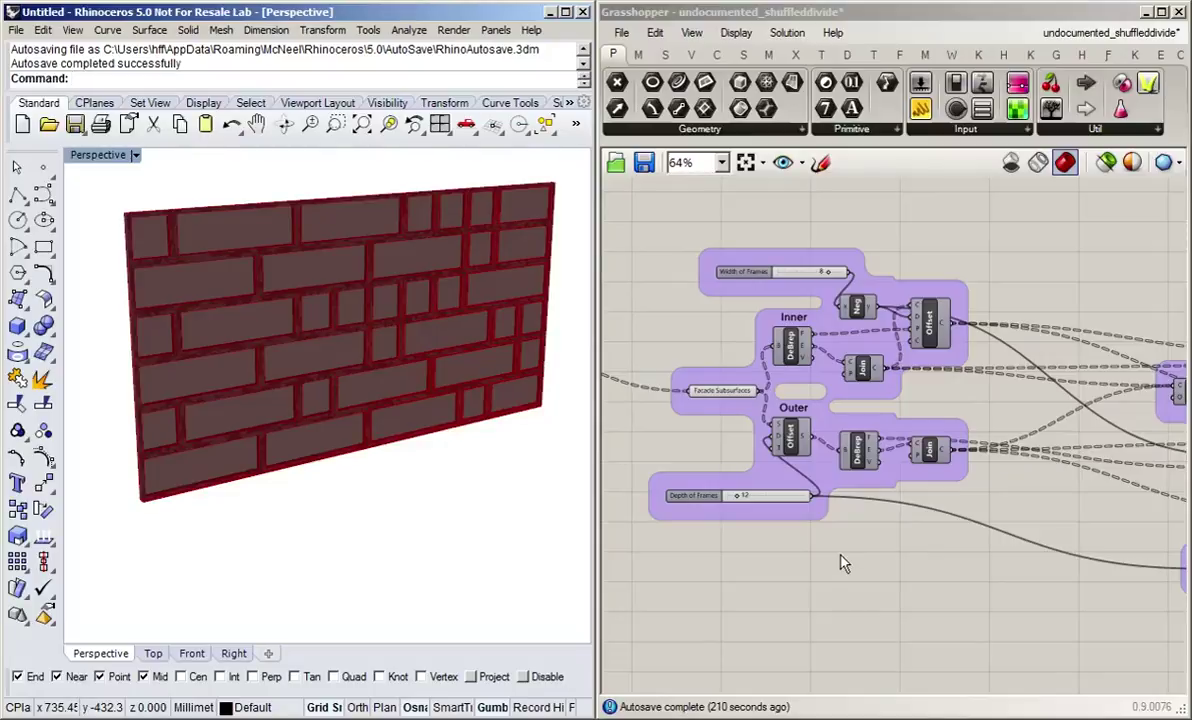
{"action": "scroll", "coordinate": [828, 564], "scroll_direction": "down", "scroll_amount": 3}
{"action": "right_click_drag", "start_coordinate": [828, 564], "coordinate": [933, 540]}
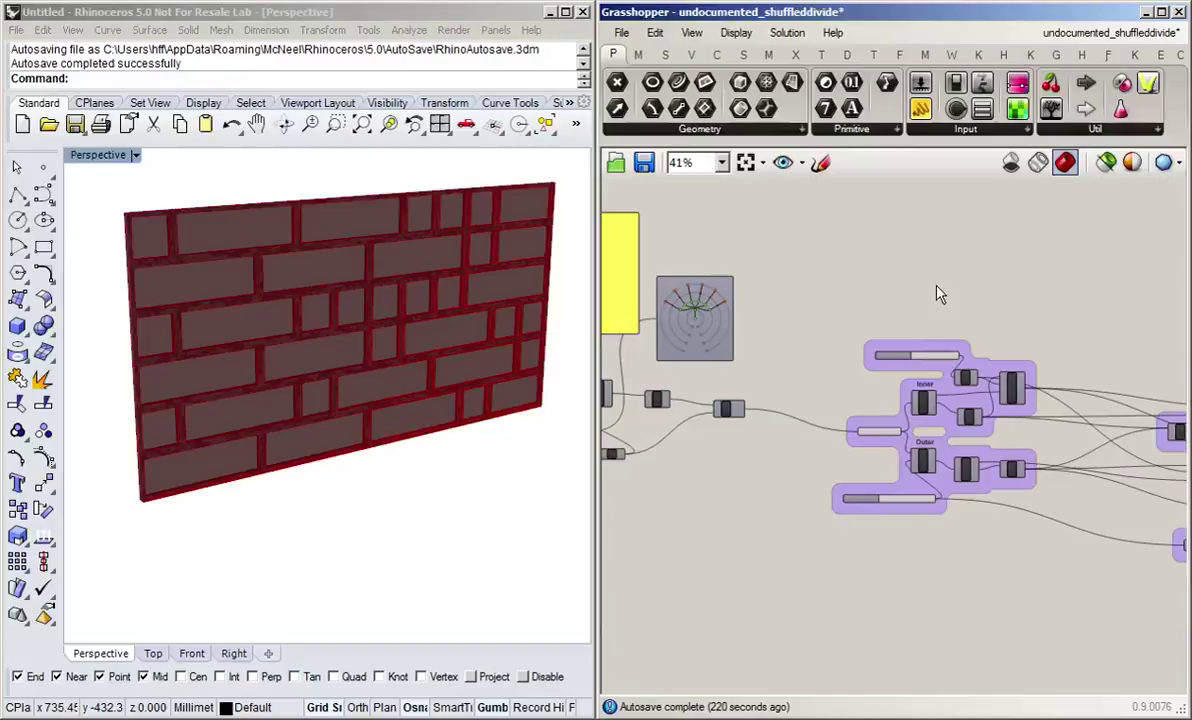
{"action": "scroll", "coordinate": [883, 408], "scroll_direction": "up", "scroll_amount": 3}
{"action": "left_click", "coordinate": [765, 427]}
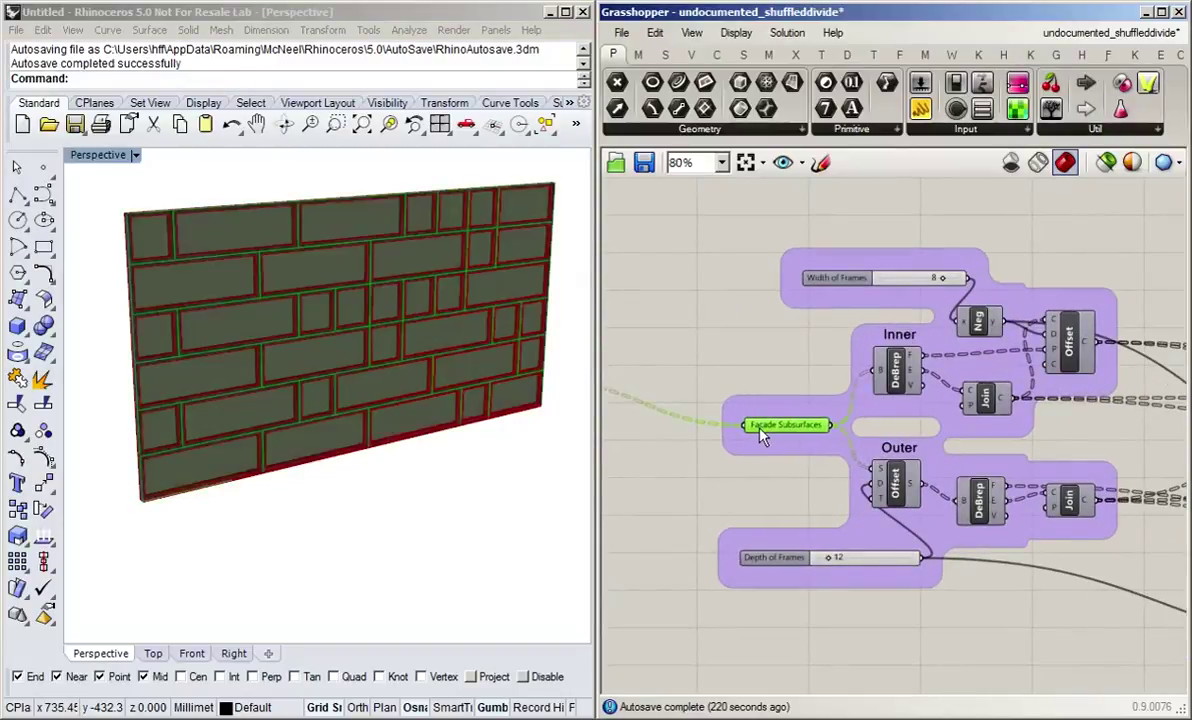
{"action": "right_click_drag", "start_coordinate": [826, 463], "coordinate": [688, 454]}
{"action": "scroll", "coordinate": [688, 454], "scroll_direction": "down", "scroll_amount": 2}
{"action": "right_click_drag", "start_coordinate": [899, 508], "coordinate": [744, 510]}
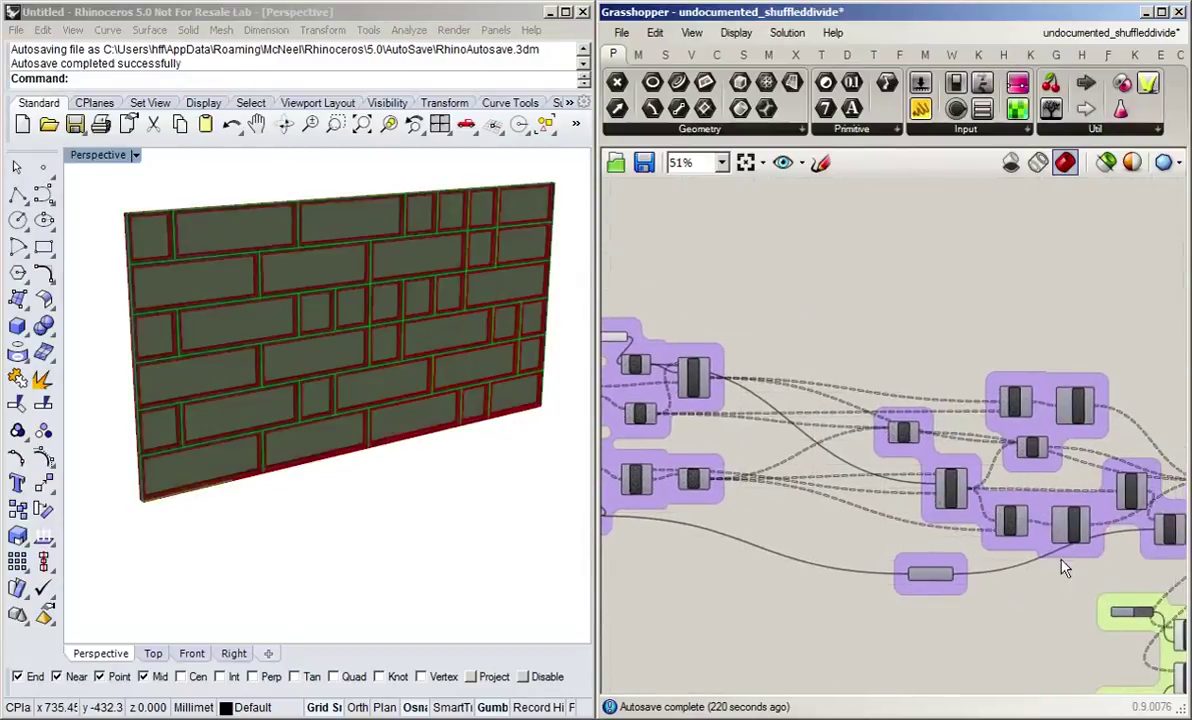
{"action": "right_click_drag", "start_coordinate": [1065, 568], "coordinate": [891, 513]}
{"action": "scroll", "coordinate": [987, 441], "scroll_direction": "up", "scroll_amount": 4}
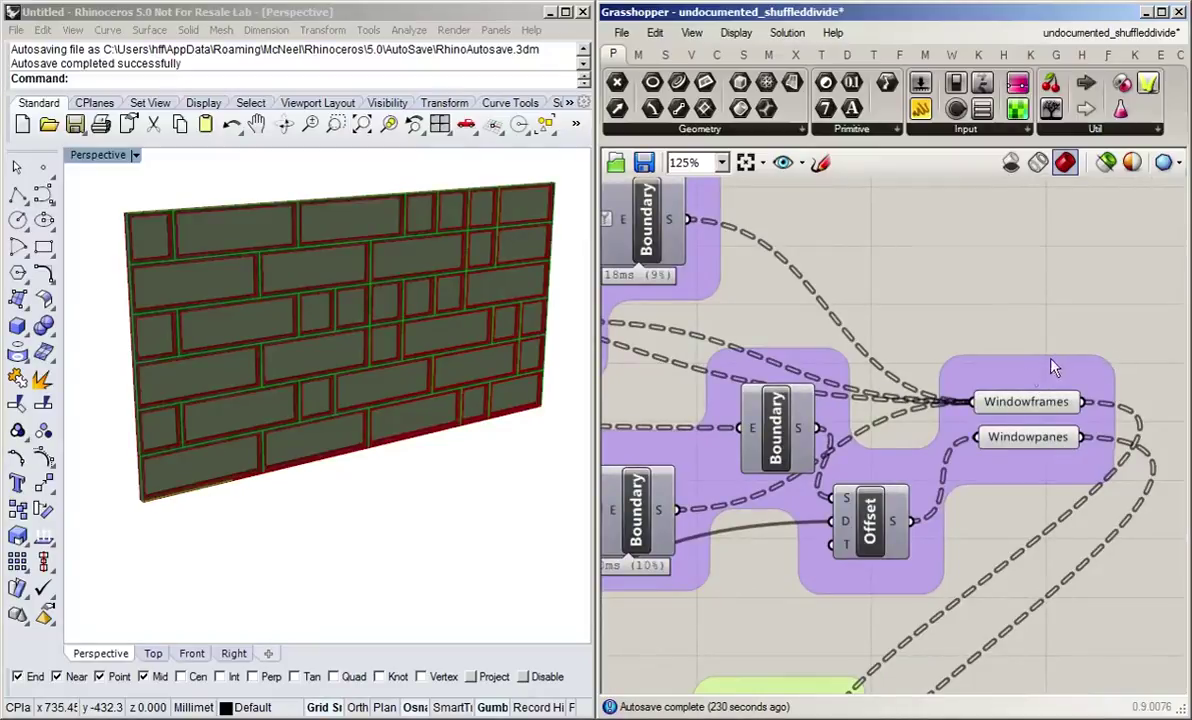
{"action": "right_click_drag", "start_coordinate": [840, 310], "coordinate": [971, 266]}
{"action": "scroll", "coordinate": [960, 330], "scroll_direction": "down", "scroll_amount": 2}
{"action": "scroll", "coordinate": [971, 266], "scroll_direction": "down", "scroll_amount": 2}
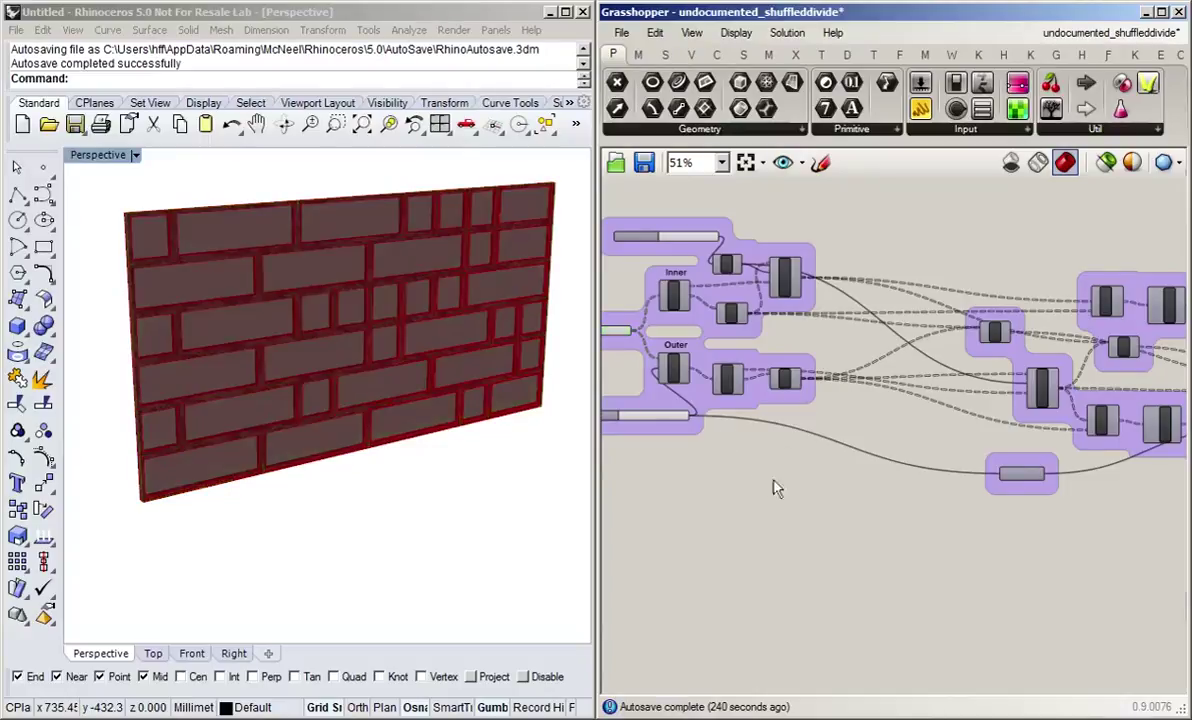
{"action": "right_click_drag", "start_coordinate": [777, 484], "coordinate": [895, 552]}
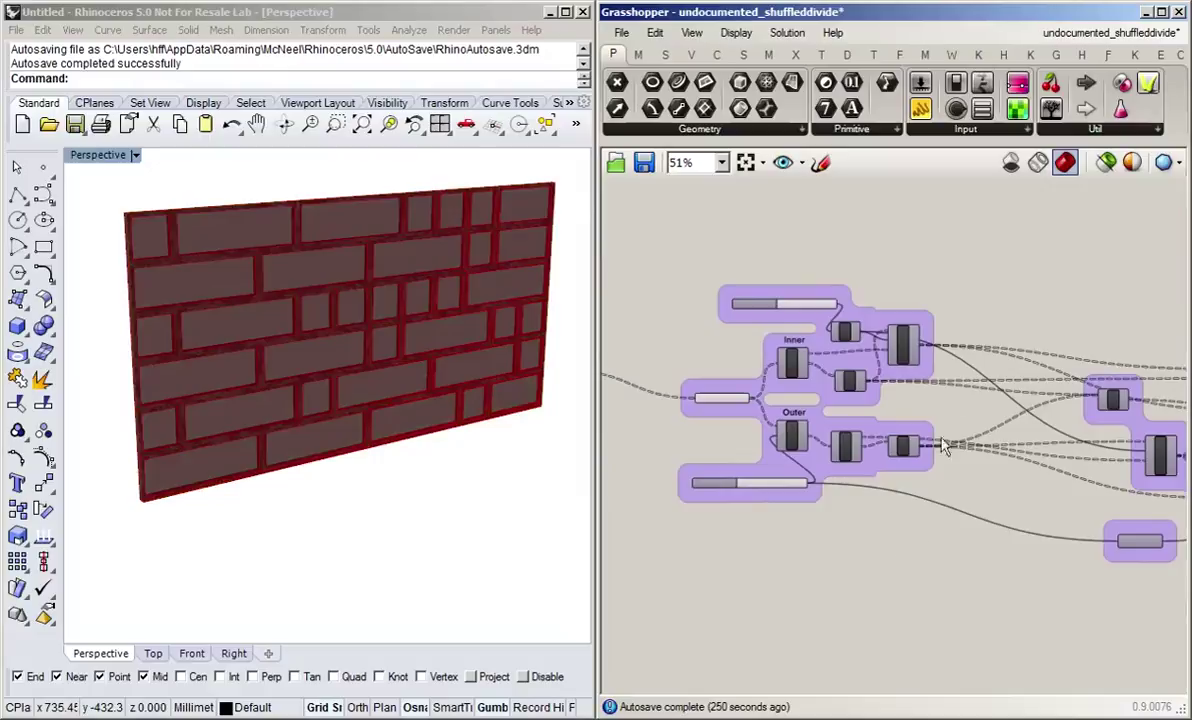
Step: Switch to the StripsWithHoles definition and look over its groups and the long wires from the pink slider group
{"action": "left_click", "coordinate": [1130, 40]}
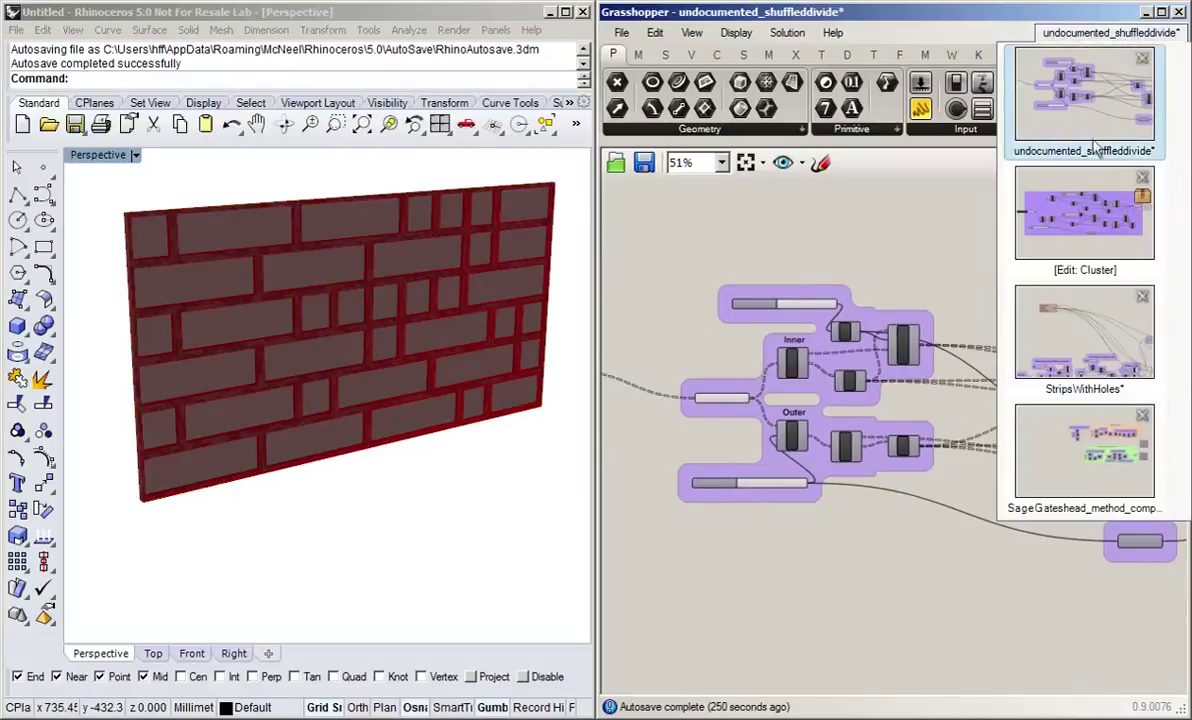
{"action": "left_click", "coordinate": [1080, 330]}
{"action": "right_click_drag", "start_coordinate": [860, 515], "coordinate": [790, 374]}
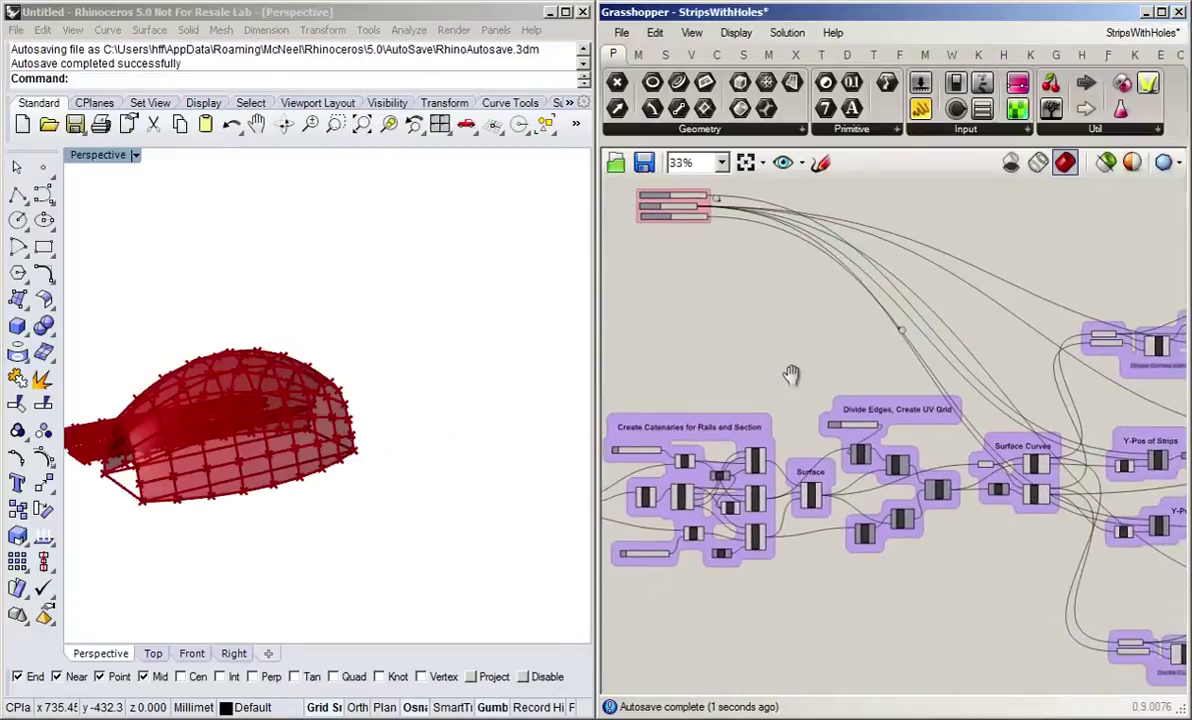
{"action": "scroll", "coordinate": [791, 374], "scroll_direction": "down", "scroll_amount": 4}
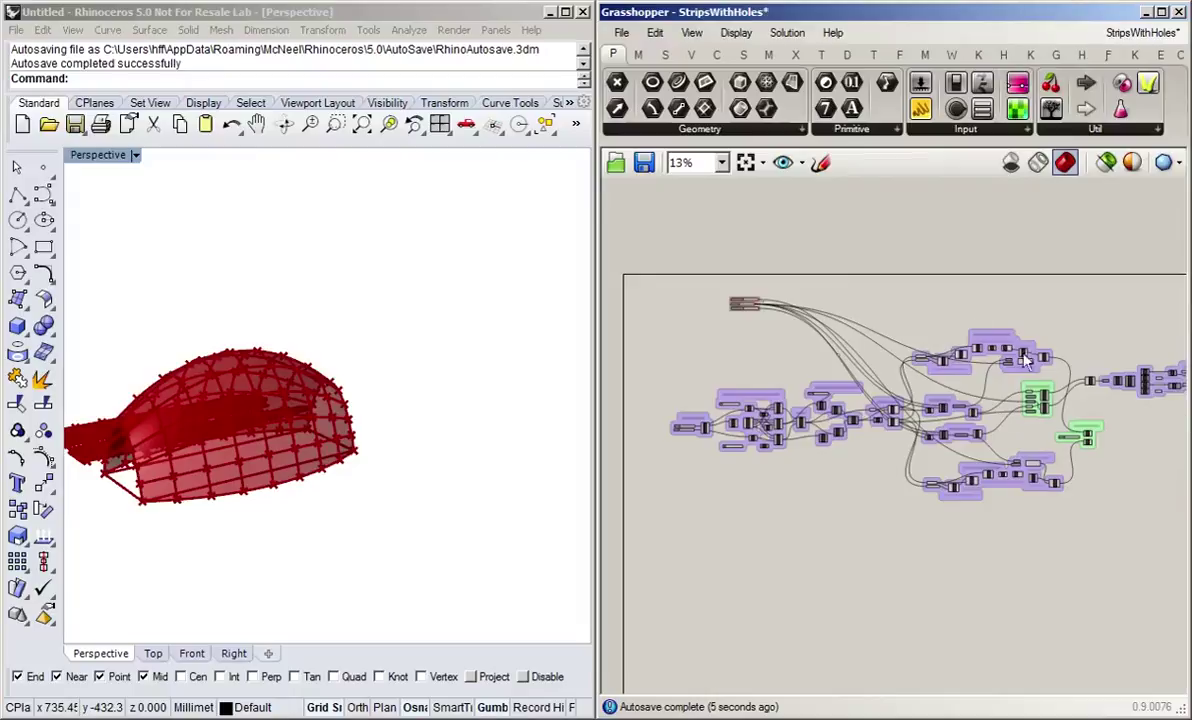
{"action": "scroll", "coordinate": [860, 466], "scroll_direction": "up", "scroll_amount": 5}
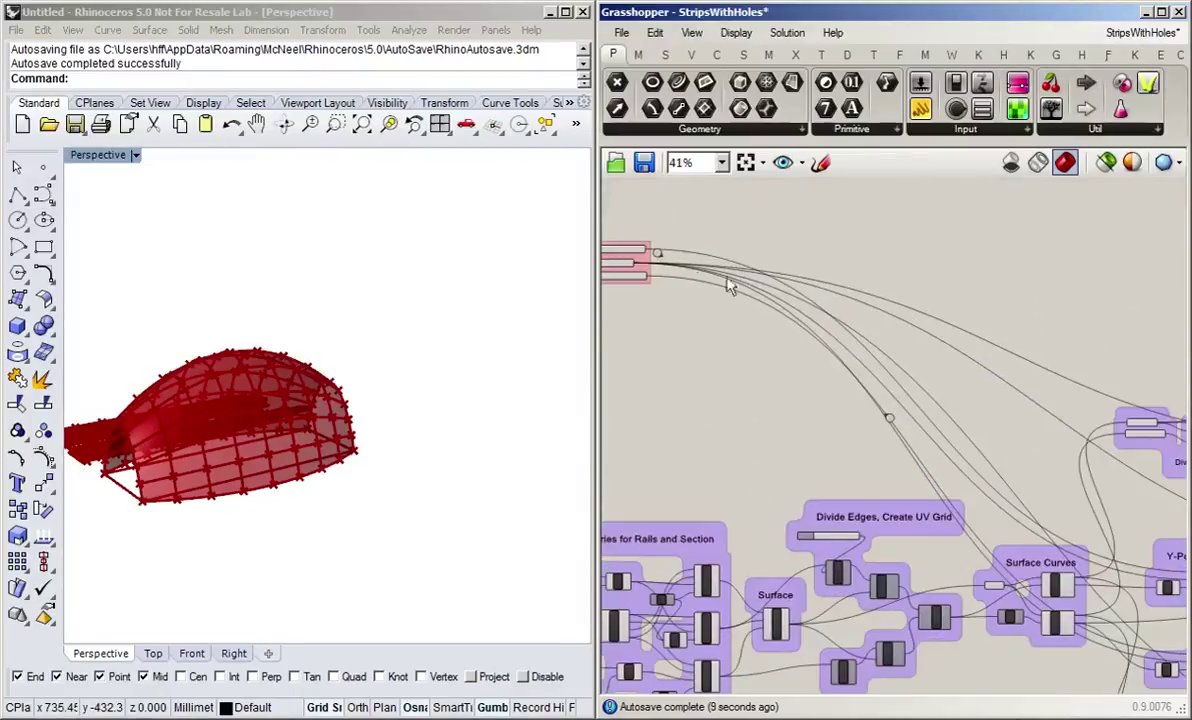
{"action": "right_click_drag", "start_coordinate": [838, 412], "coordinate": [772, 261]}
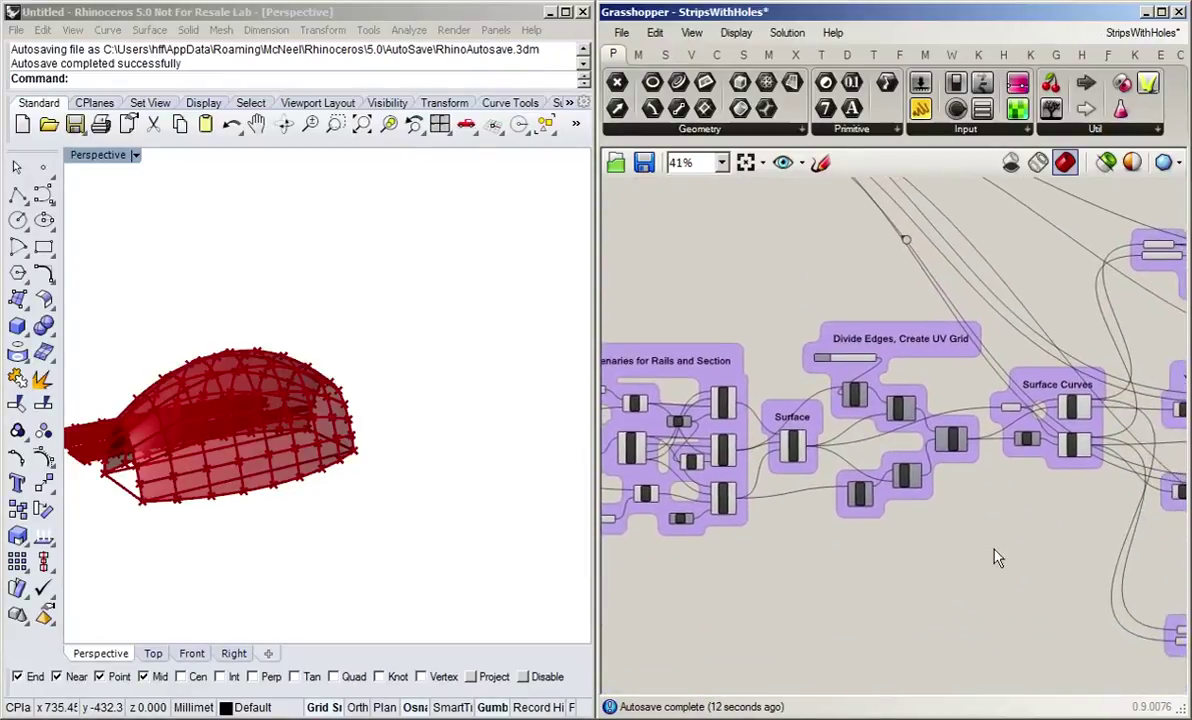
Step: Set the wire display of the Srf parameter in the Surface Curves group to Faint
{"action": "scroll", "coordinate": [926, 439], "scroll_direction": "up", "scroll_amount": 3}
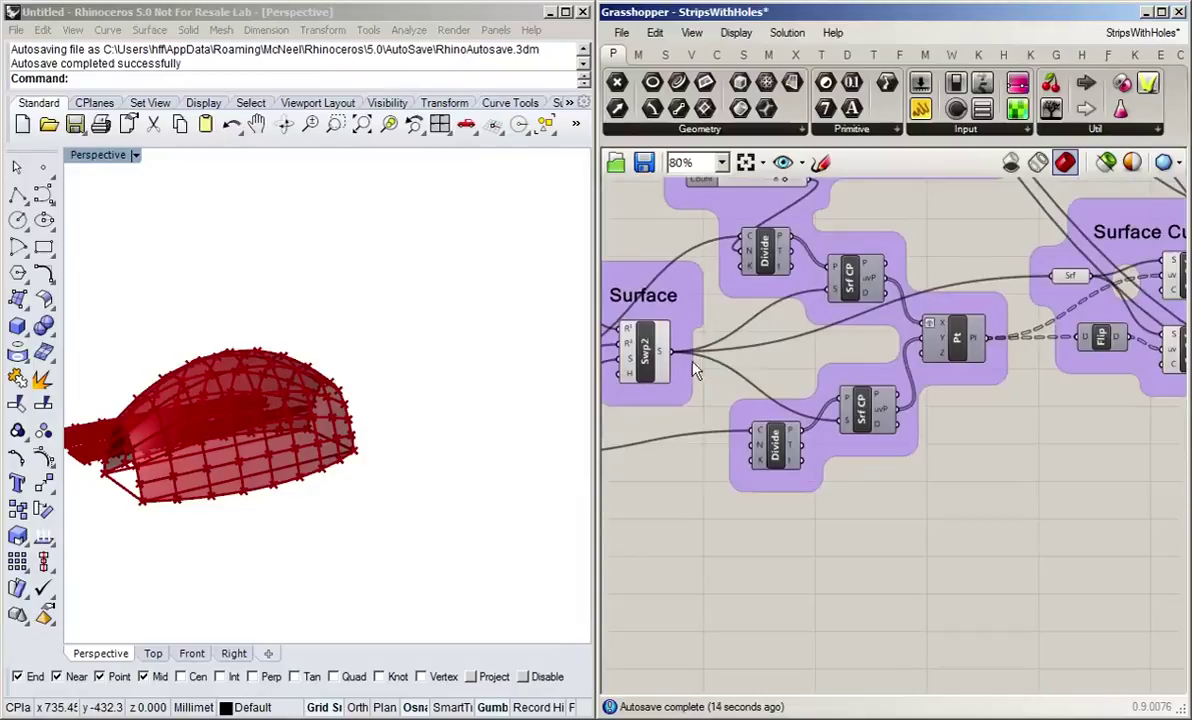
{"action": "right_click", "coordinate": [1060, 275]}
{"action": "mouse_move", "coordinate": [1000, 366]}
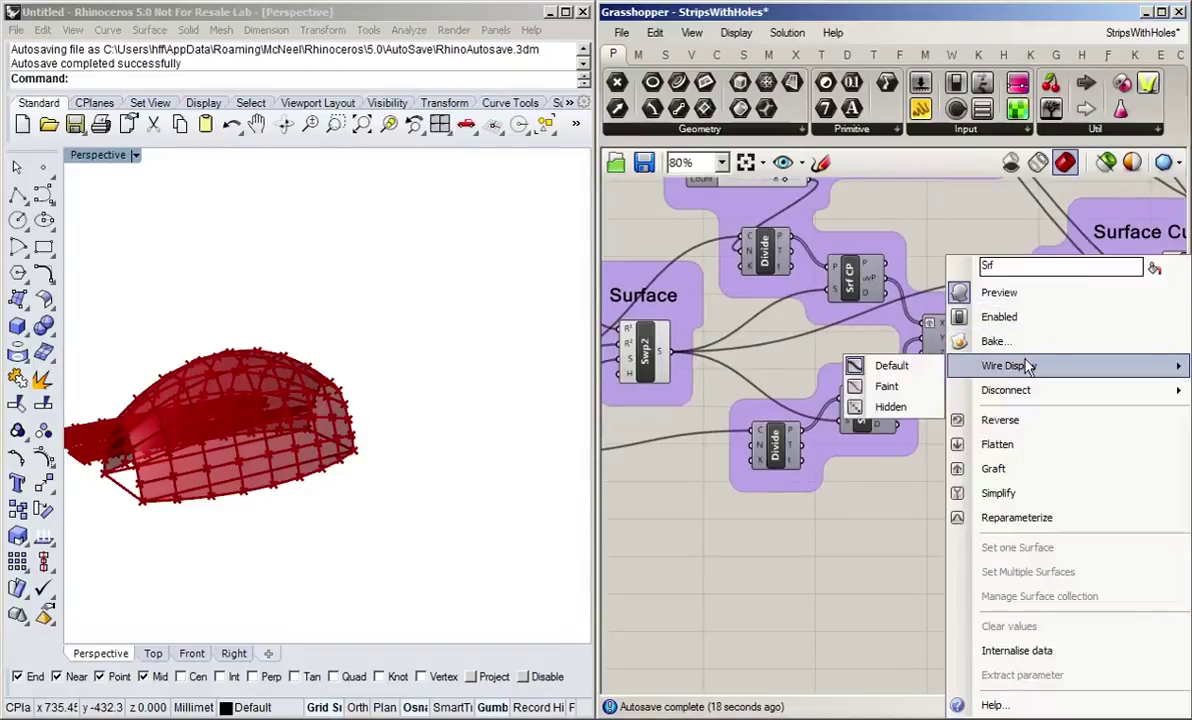
{"action": "left_click", "coordinate": [880, 407]}
Step: Set the wire display of the Surface Curves group's Srf parameter to Hidden
{"action": "right_click", "coordinate": [1072, 277]}
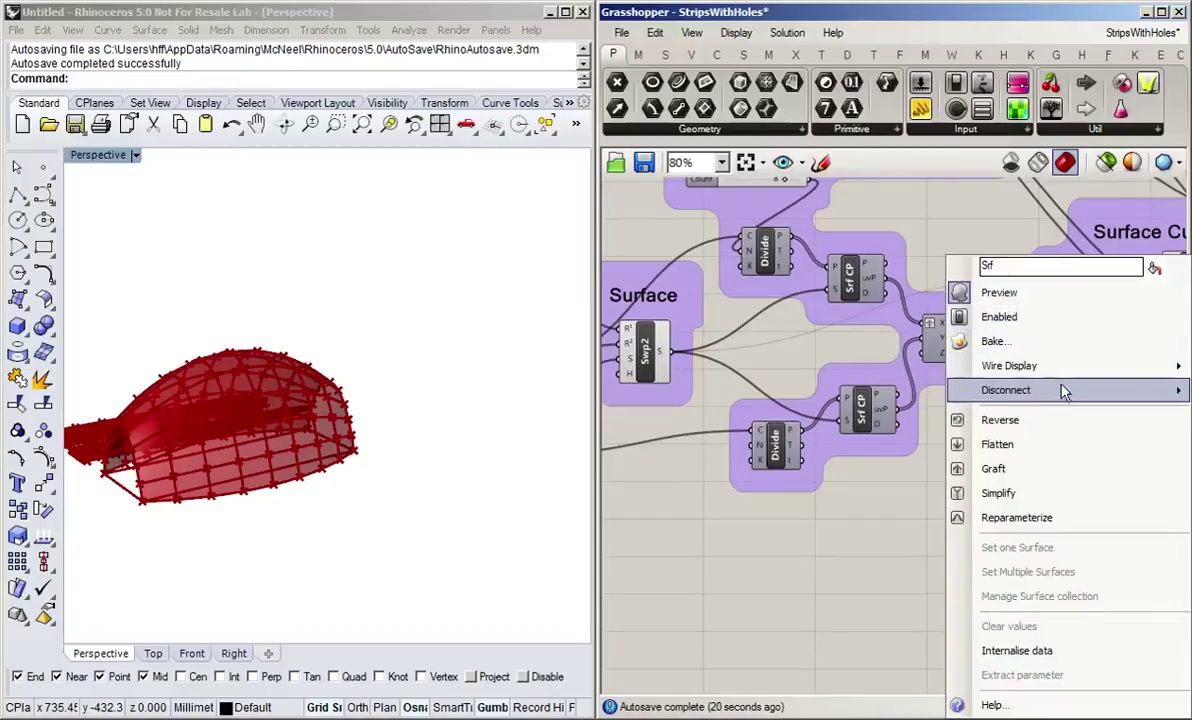
{"action": "mouse_move", "coordinate": [1064, 393]}
{"action": "mouse_move", "coordinate": [1048, 368]}
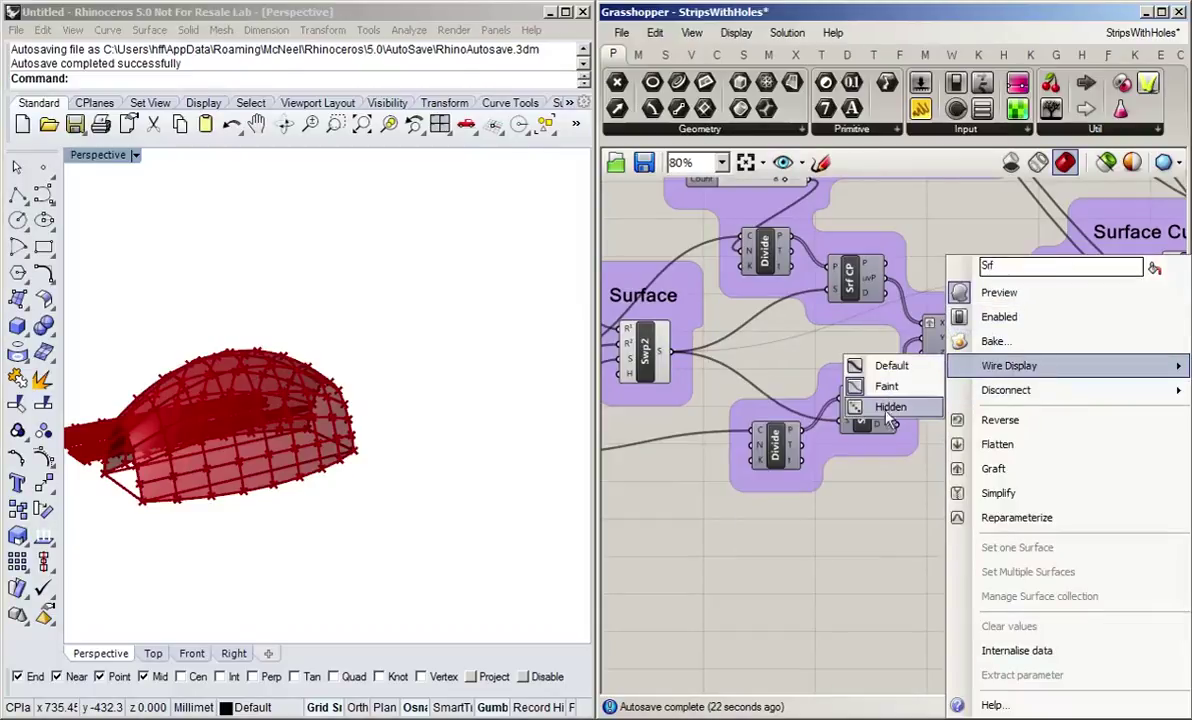
{"action": "left_click", "coordinate": [884, 408]}
{"action": "right_click_drag", "start_coordinate": [851, 340], "coordinate": [875, 385]}
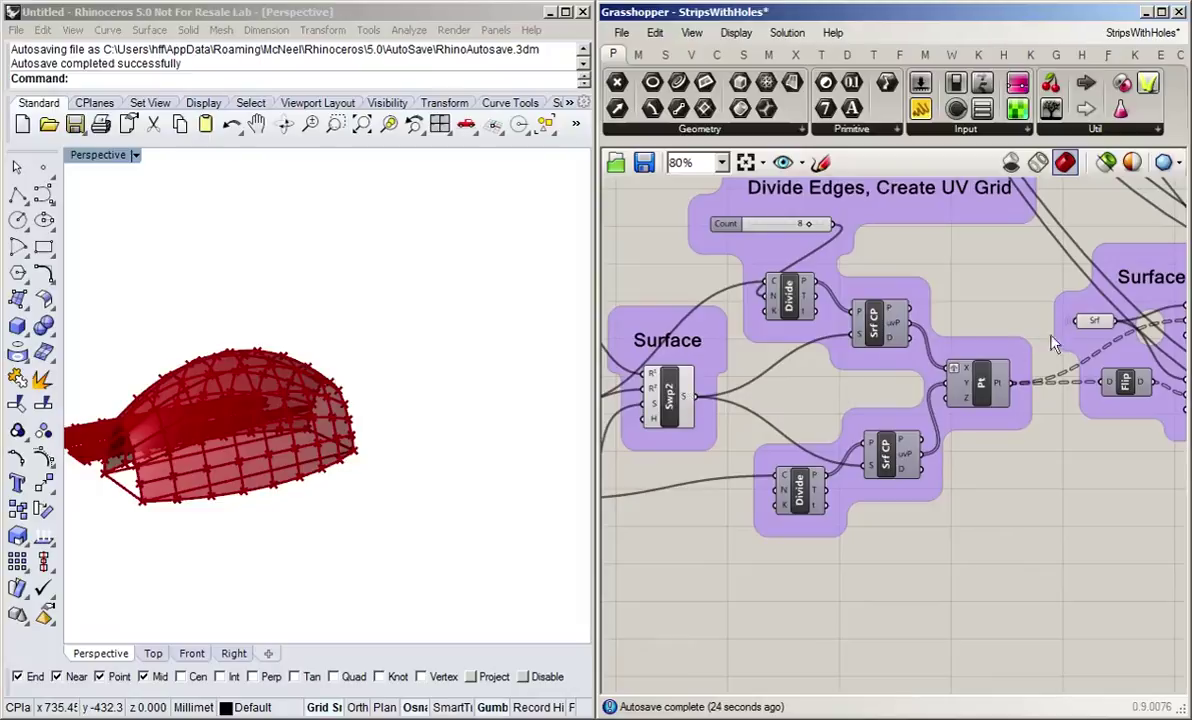
Step: Examine the wires running from the Surface Curves group to the two Y-Pos of Strips groups
{"action": "right_click_drag", "start_coordinate": [1135, 500], "coordinate": [698, 480]}
{"action": "scroll", "coordinate": [846, 502], "scroll_direction": "down", "scroll_amount": 2}
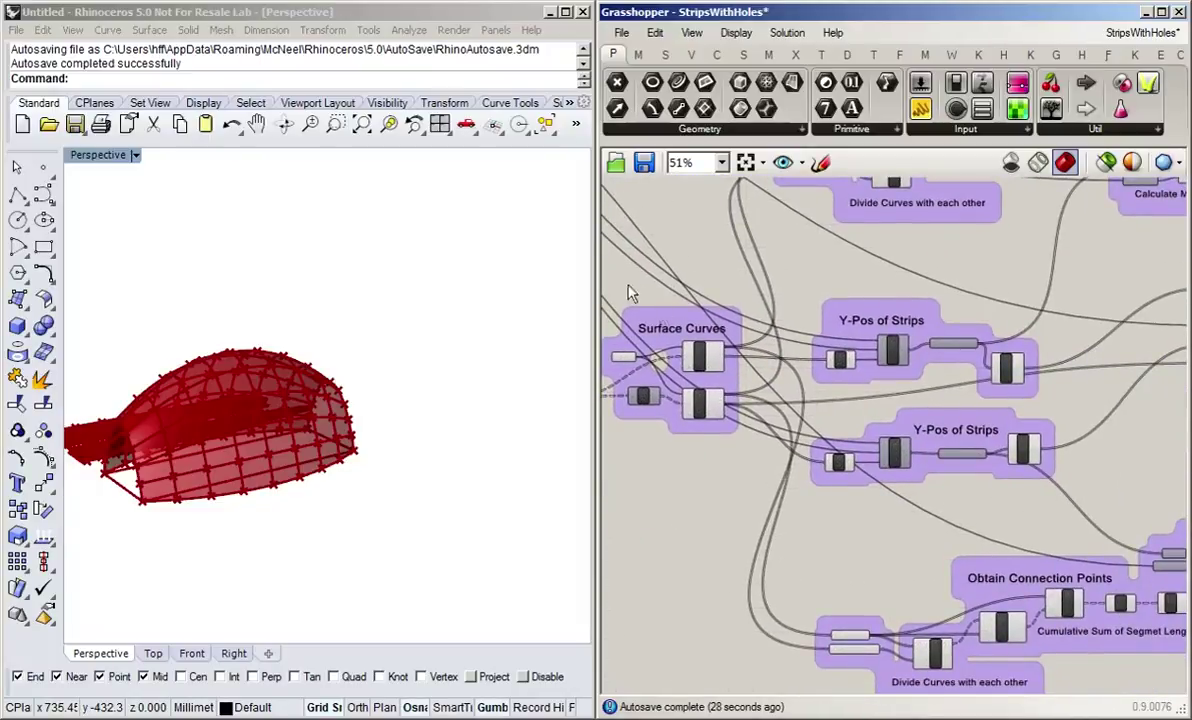
{"action": "scroll", "coordinate": [740, 460], "scroll_direction": "up", "scroll_amount": 5}
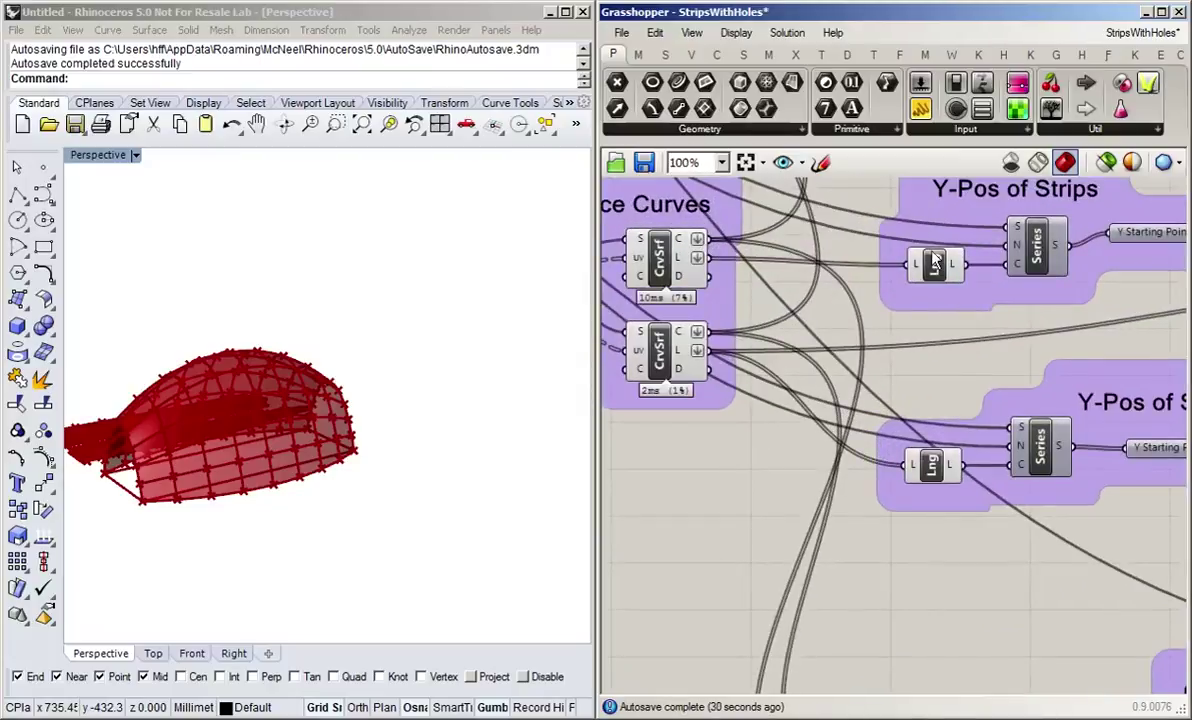
{"action": "scroll", "coordinate": [785, 488], "scroll_direction": "down", "scroll_amount": 5}
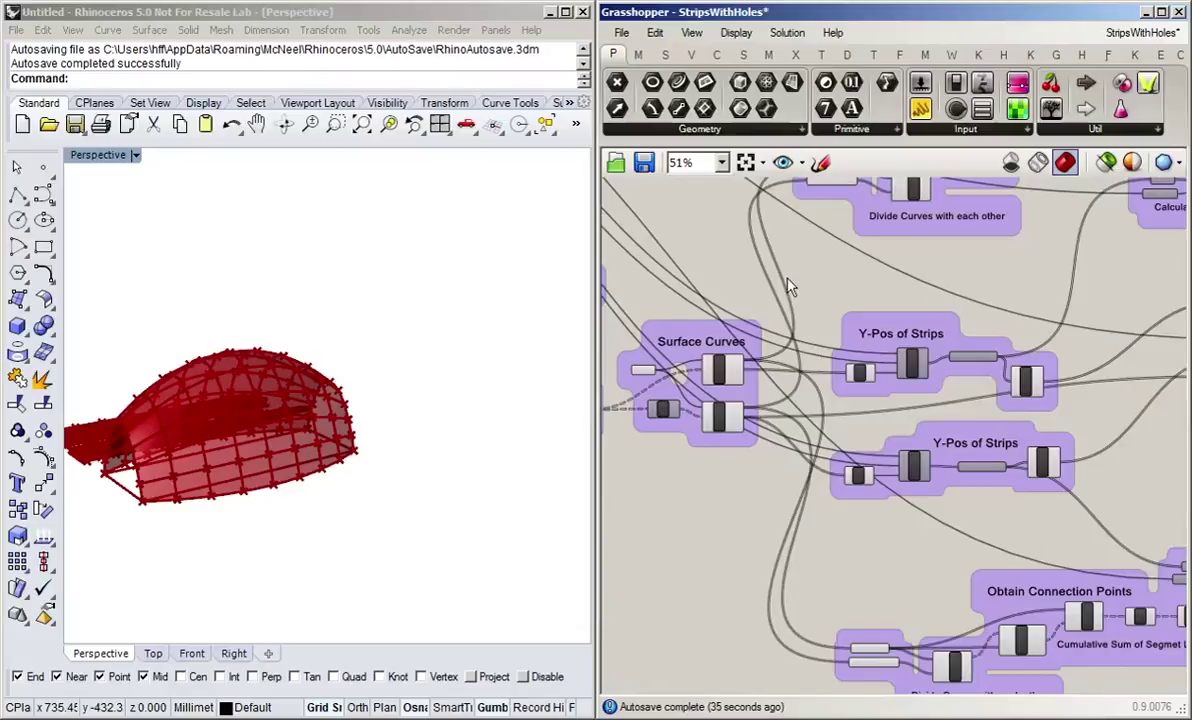
Step: Select the upper "Offset from 0 in Y" slider and trace its wire from the pink group to the Y-Pos of Strips groups
{"action": "right_click_drag", "start_coordinate": [790, 287], "coordinate": [1000, 359]}
{"action": "scroll", "coordinate": [878, 293], "scroll_direction": "down", "scroll_amount": 2}
{"action": "right_click_drag", "start_coordinate": [878, 293], "coordinate": [977, 391]}
{"action": "scroll", "coordinate": [740, 240], "scroll_direction": "up", "scroll_amount": 8}
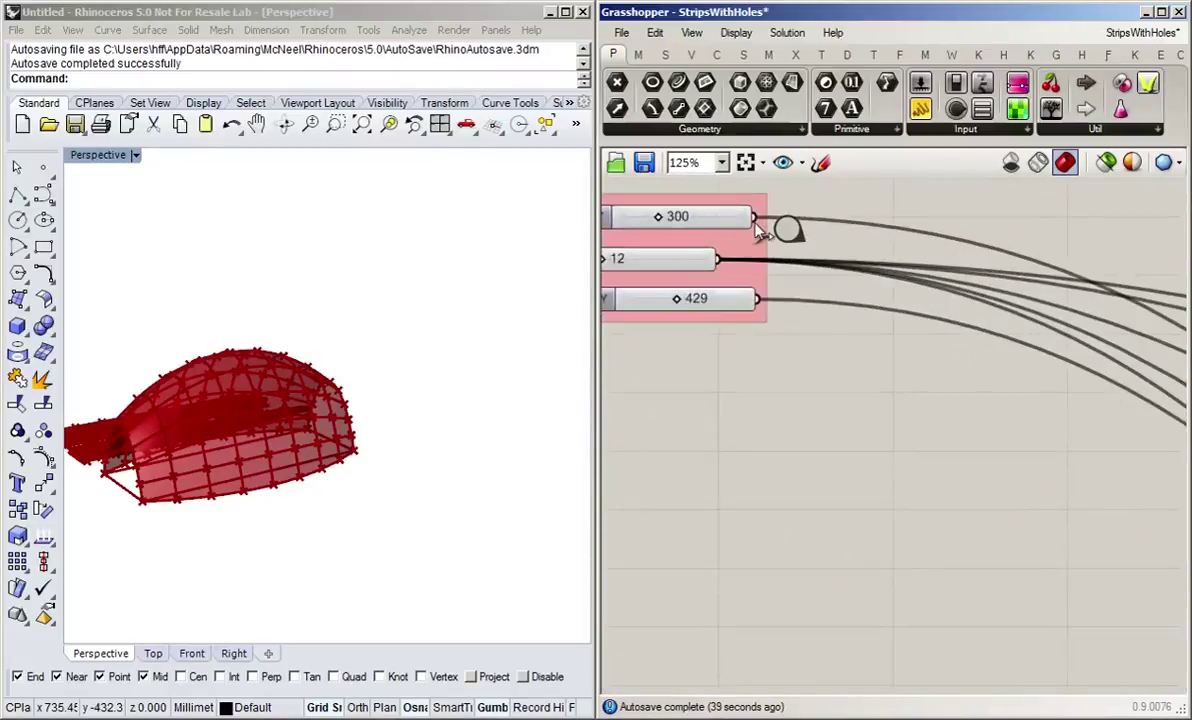
{"action": "left_click", "coordinate": [714, 212]}
{"action": "scroll", "coordinate": [714, 212], "scroll_direction": "down", "scroll_amount": 8}
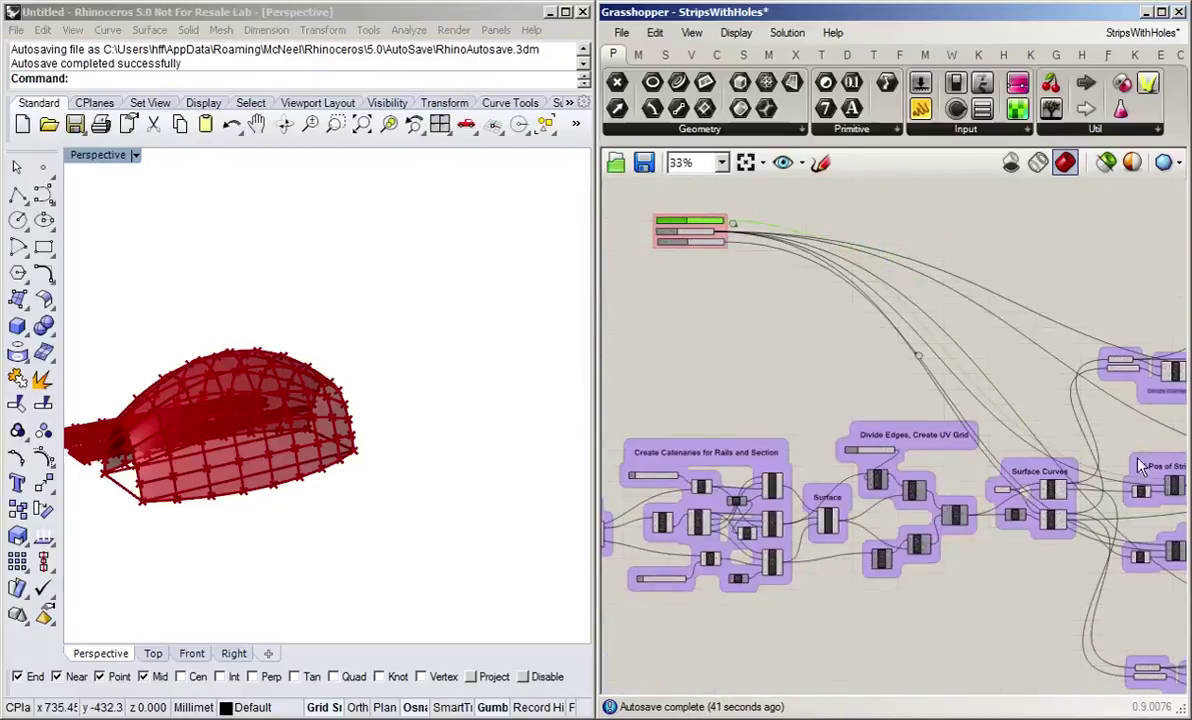
{"action": "mouse_move", "coordinate": [789, 320]}
{"action": "right_mouse_down"}
{"action": "mouse_move", "coordinate": [830, 373]}
{"action": "mouse_move", "coordinate": [796, 309]}
{"action": "right_mouse_up"}
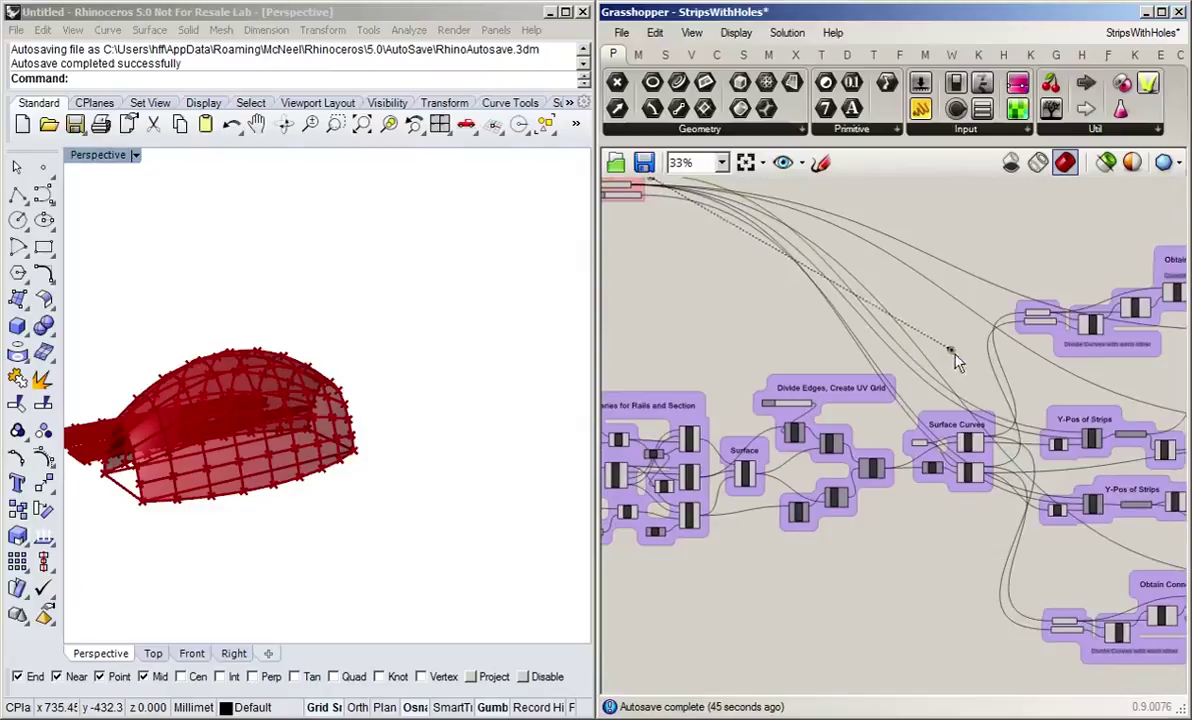
{"action": "left_click_drag", "start_coordinate": [953, 357], "coordinate": [1073, 434]}
{"action": "right_click_drag", "start_coordinate": [713, 275], "coordinate": [822, 380]}
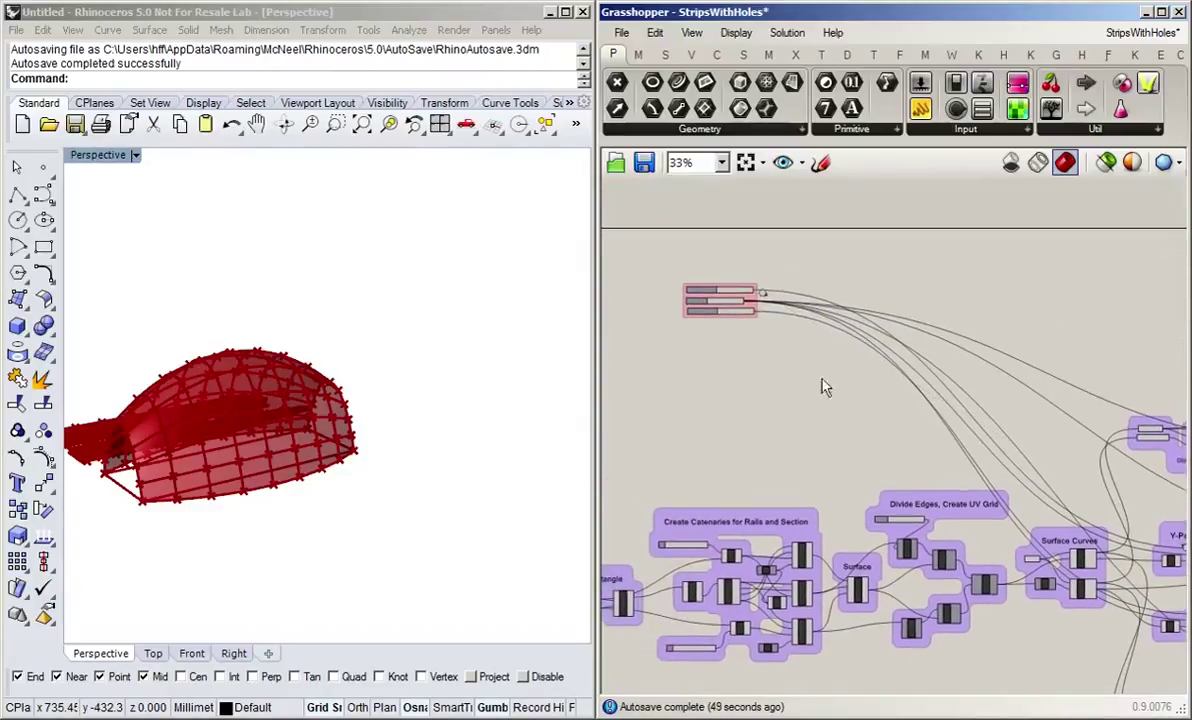
Step: Inspect the pink slider group closely and follow the jump marker beside the upper slider to its other end
{"action": "scroll", "coordinate": [706, 298], "scroll_direction": "up", "scroll_amount": 6}
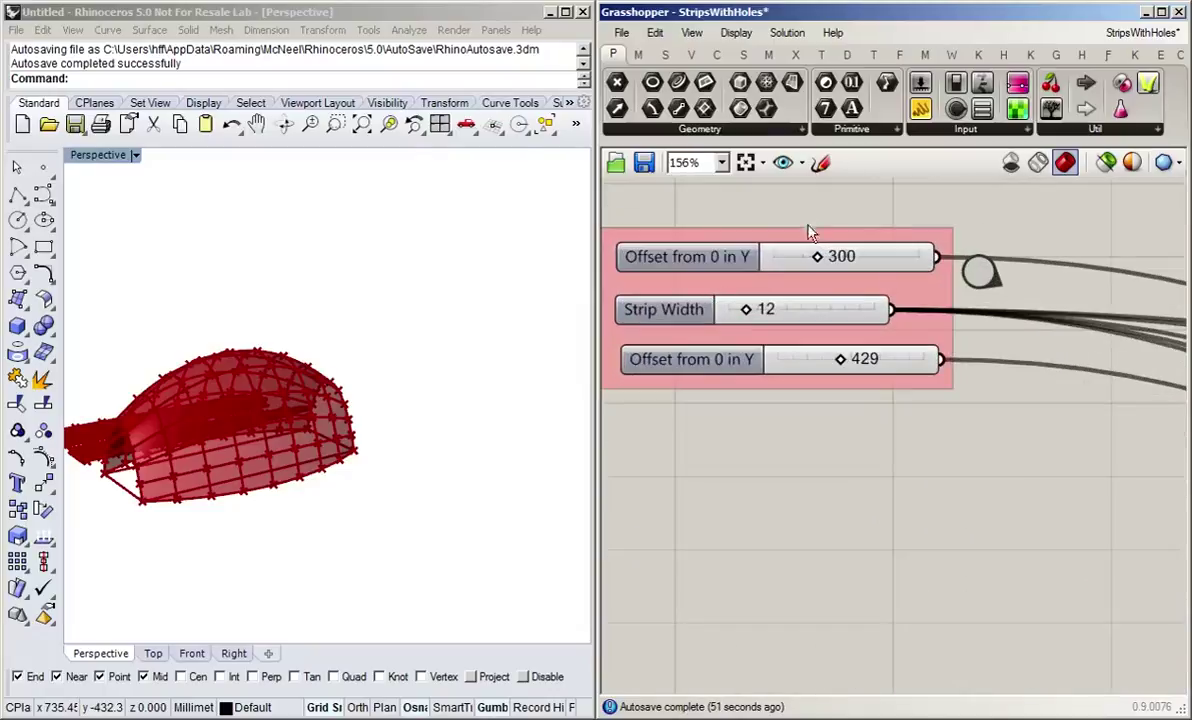
{"action": "right_click_drag", "start_coordinate": [812, 232], "coordinate": [900, 232]}
{"action": "left_click", "coordinate": [1082, 130]}
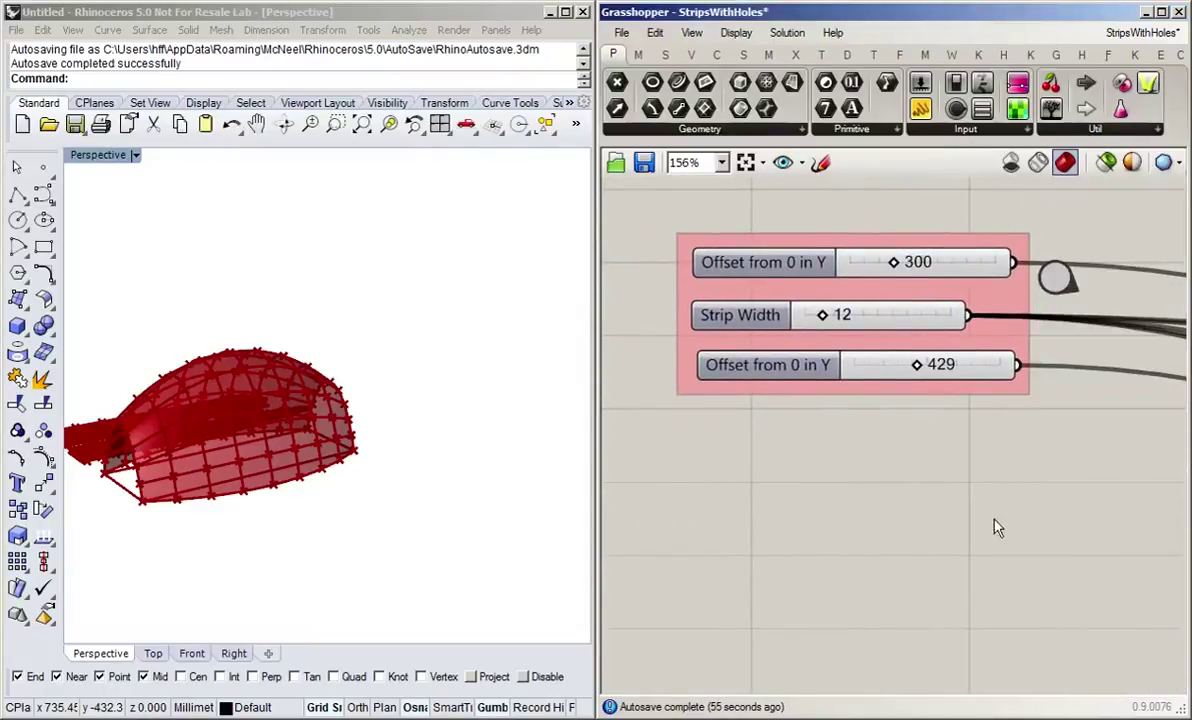
{"action": "right_click_drag", "start_coordinate": [994, 444], "coordinate": [985, 522]}
{"action": "scroll", "coordinate": [818, 362], "scroll_direction": "up", "scroll_amount": 2}
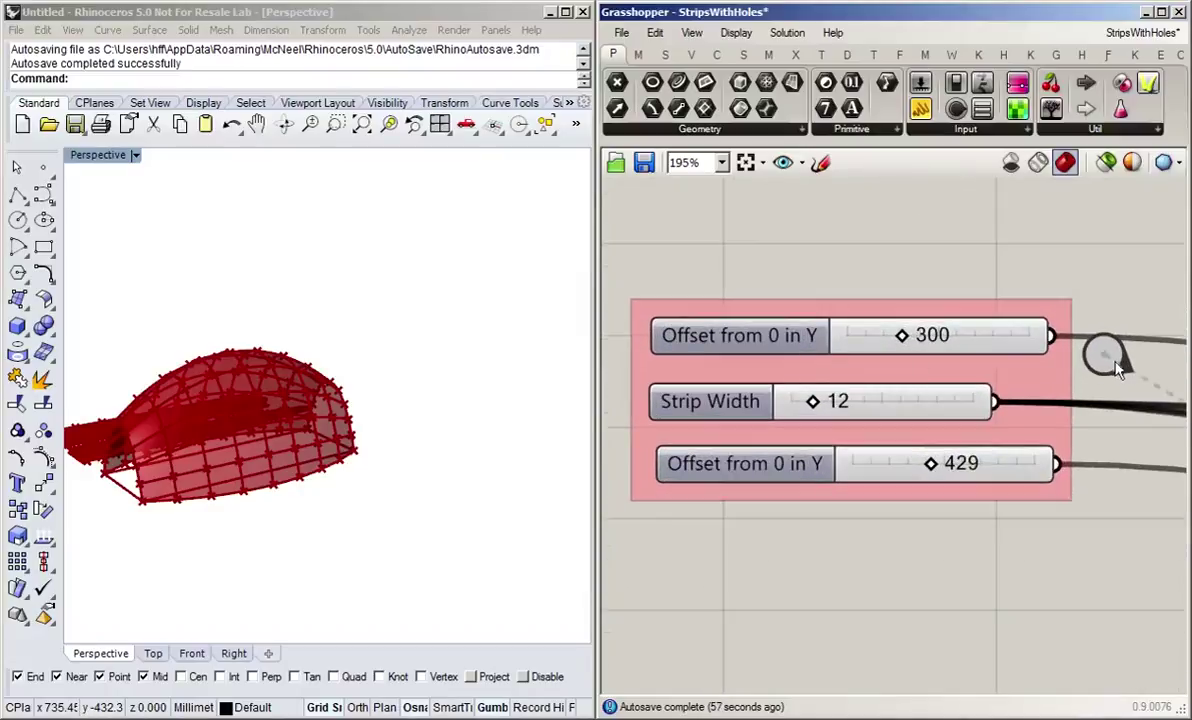
{"action": "left_click", "coordinate": [1099, 360]}
{"action": "double_click", "coordinate": [1093, 367]}
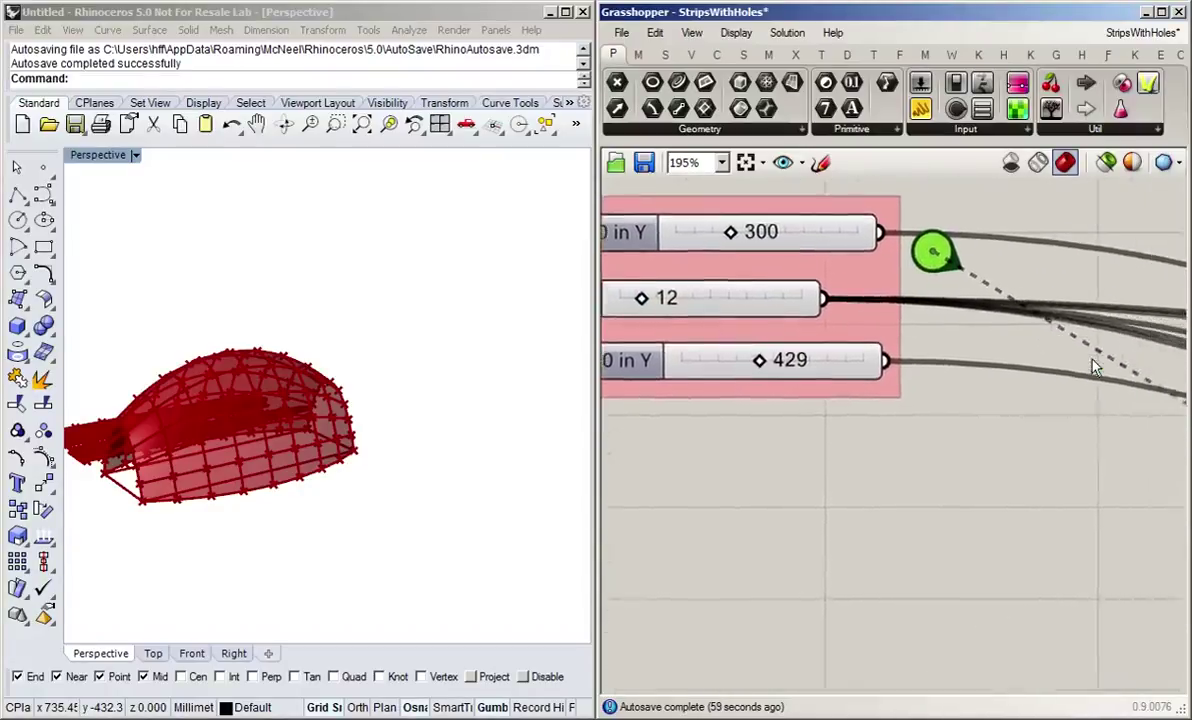